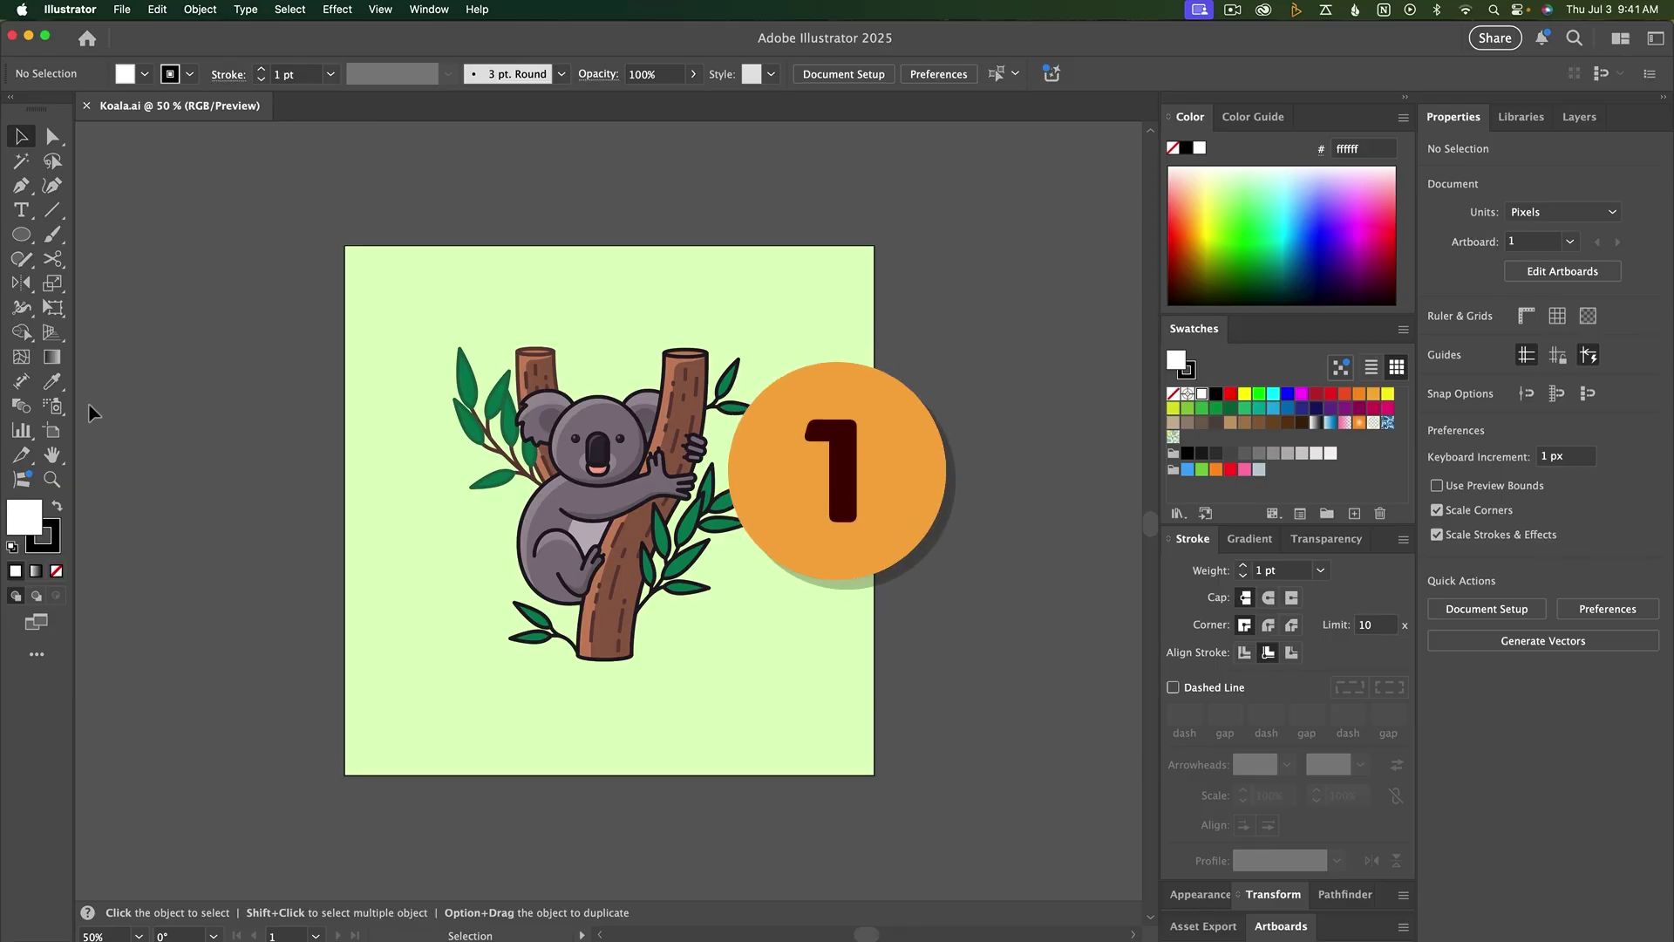
Trial-resize the koala artboard to 2000 × 2000 px, then undo back to 1080 × 1080 px
{"action": "left_click", "coordinate": [52, 430]}
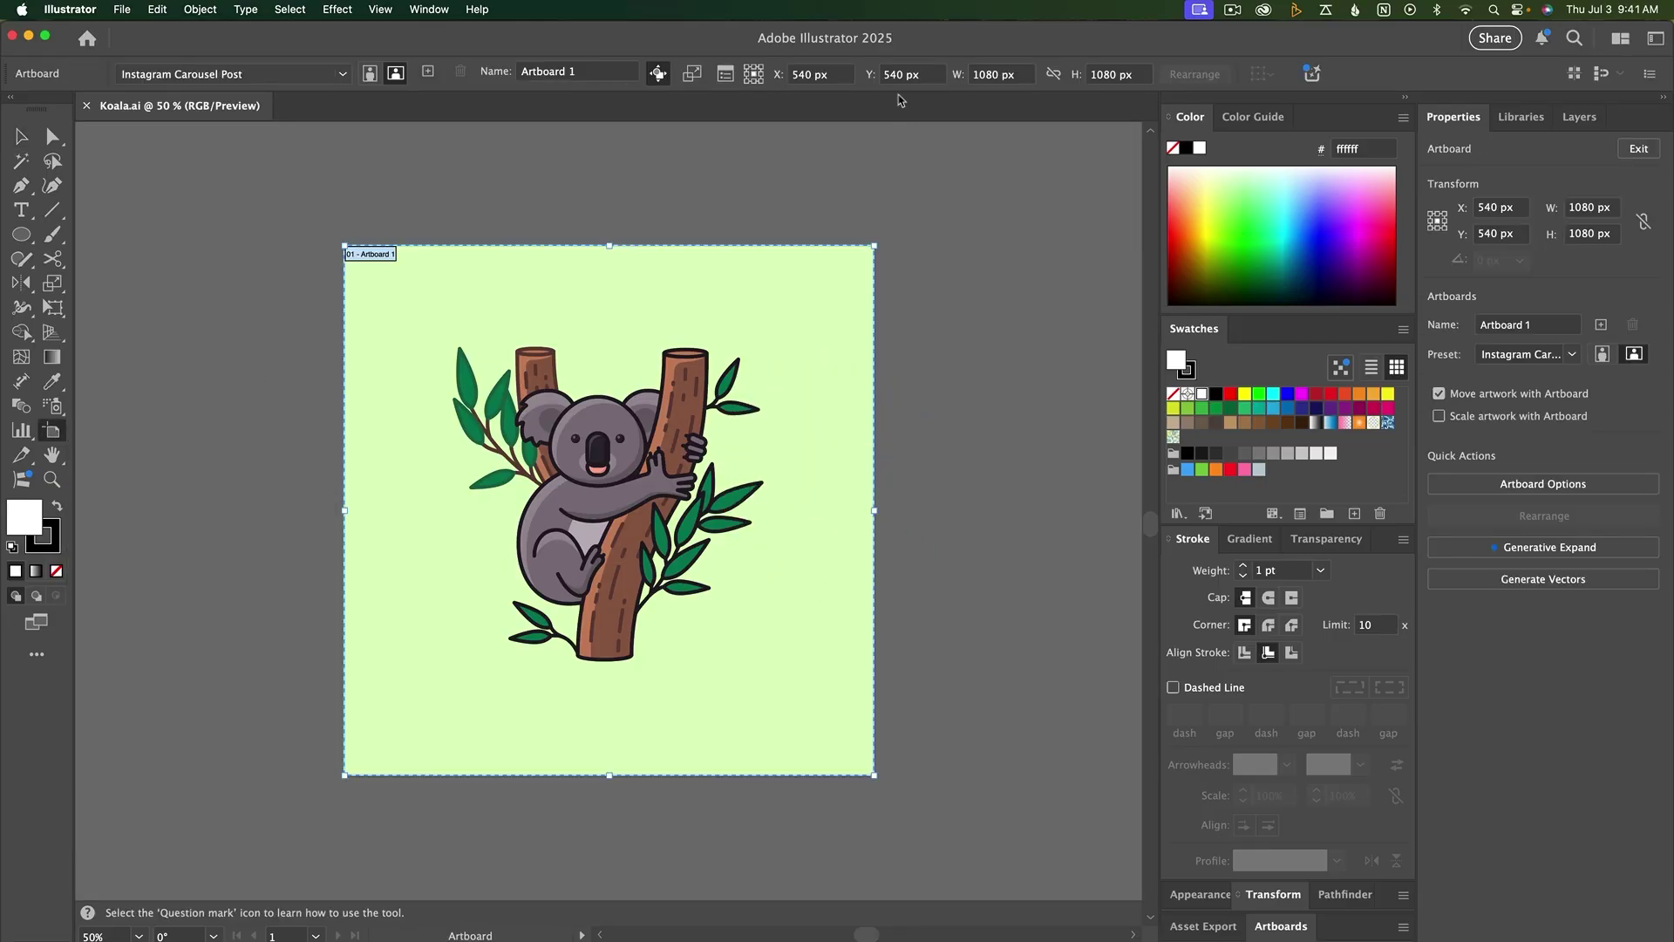
{"action": "left_click", "coordinate": [990, 75]}
{"action": "type", "text": "2000"}
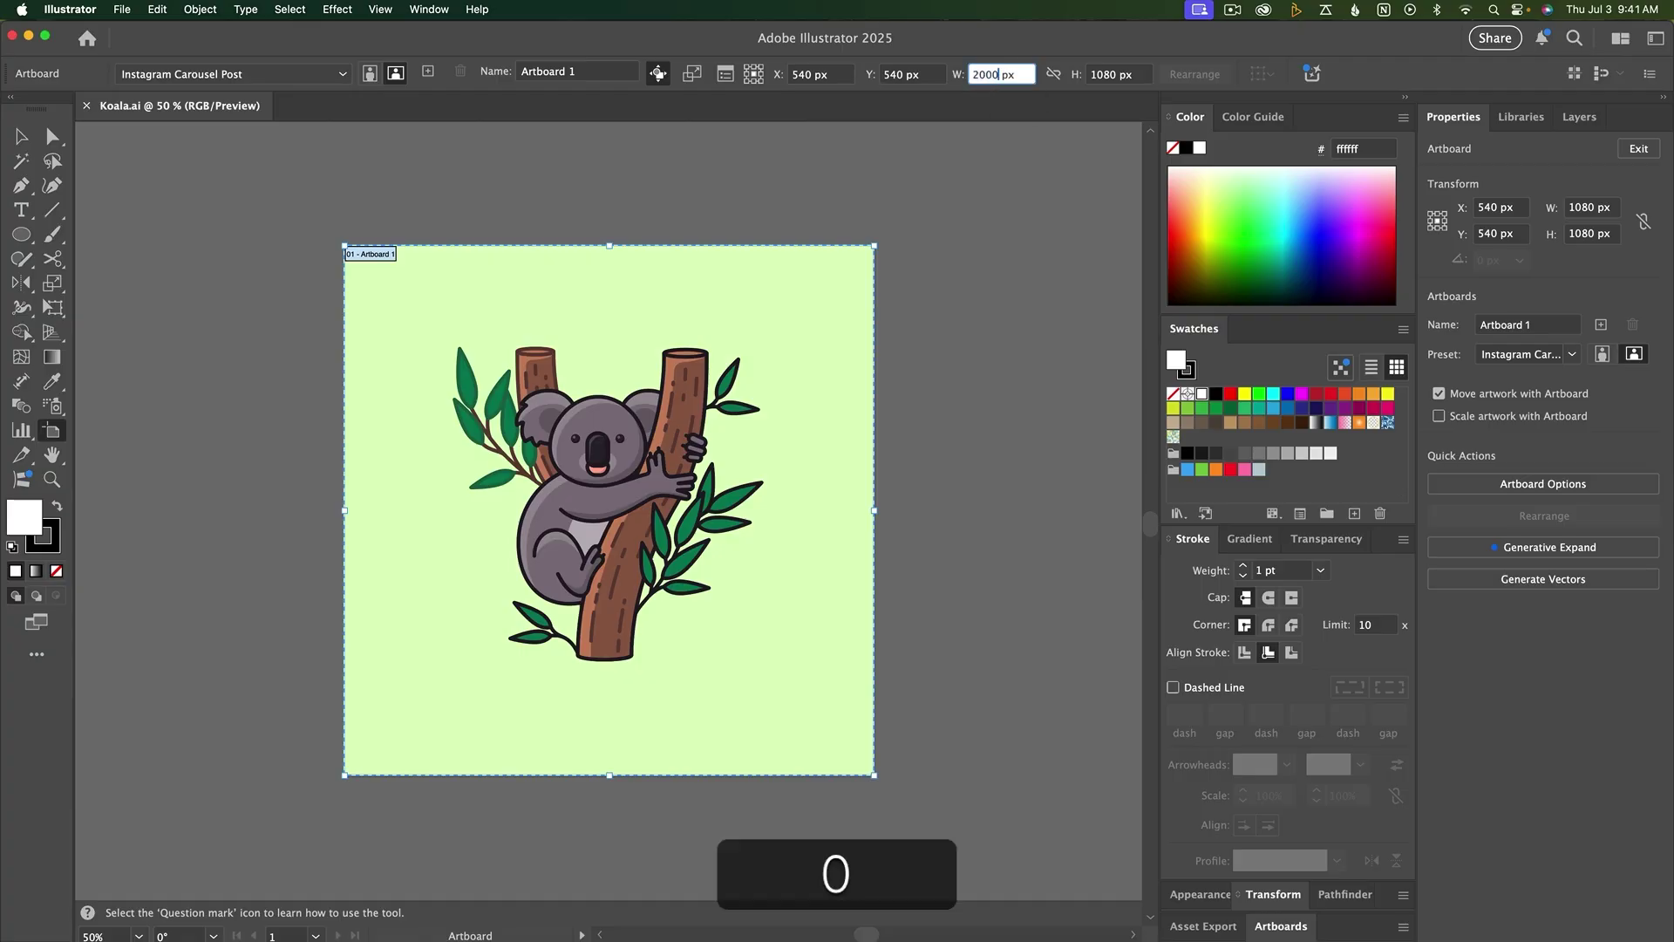
{"action": "key", "text": "Tab"}
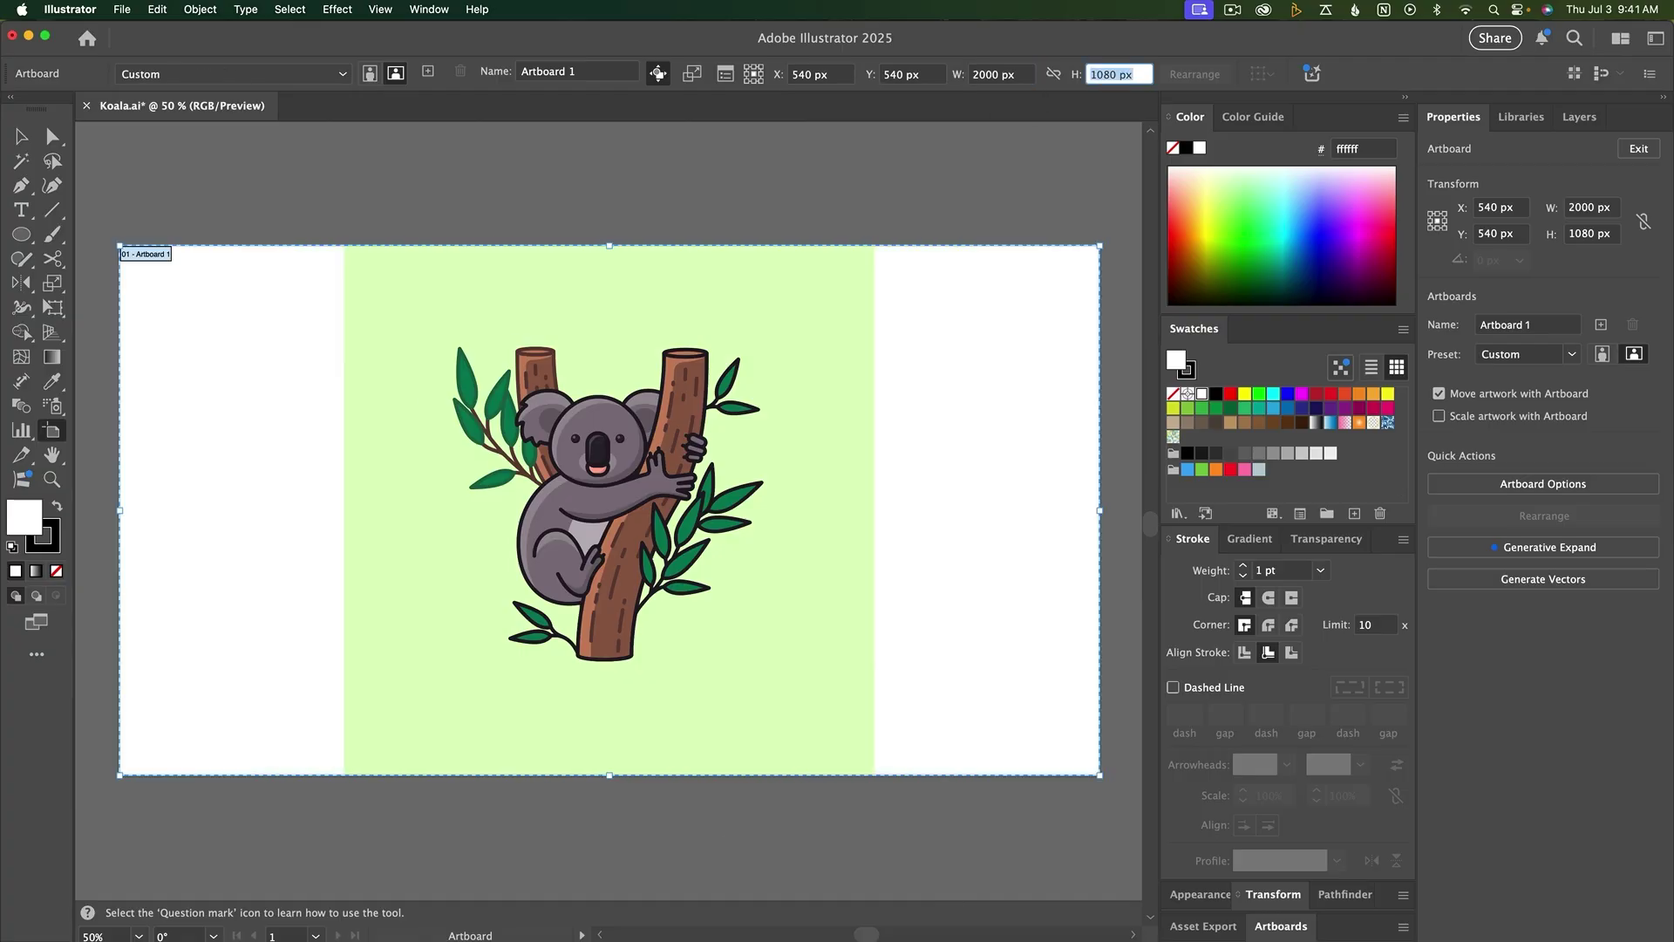
{"action": "type", "text": "2000"}
{"action": "key", "text": "Return"}
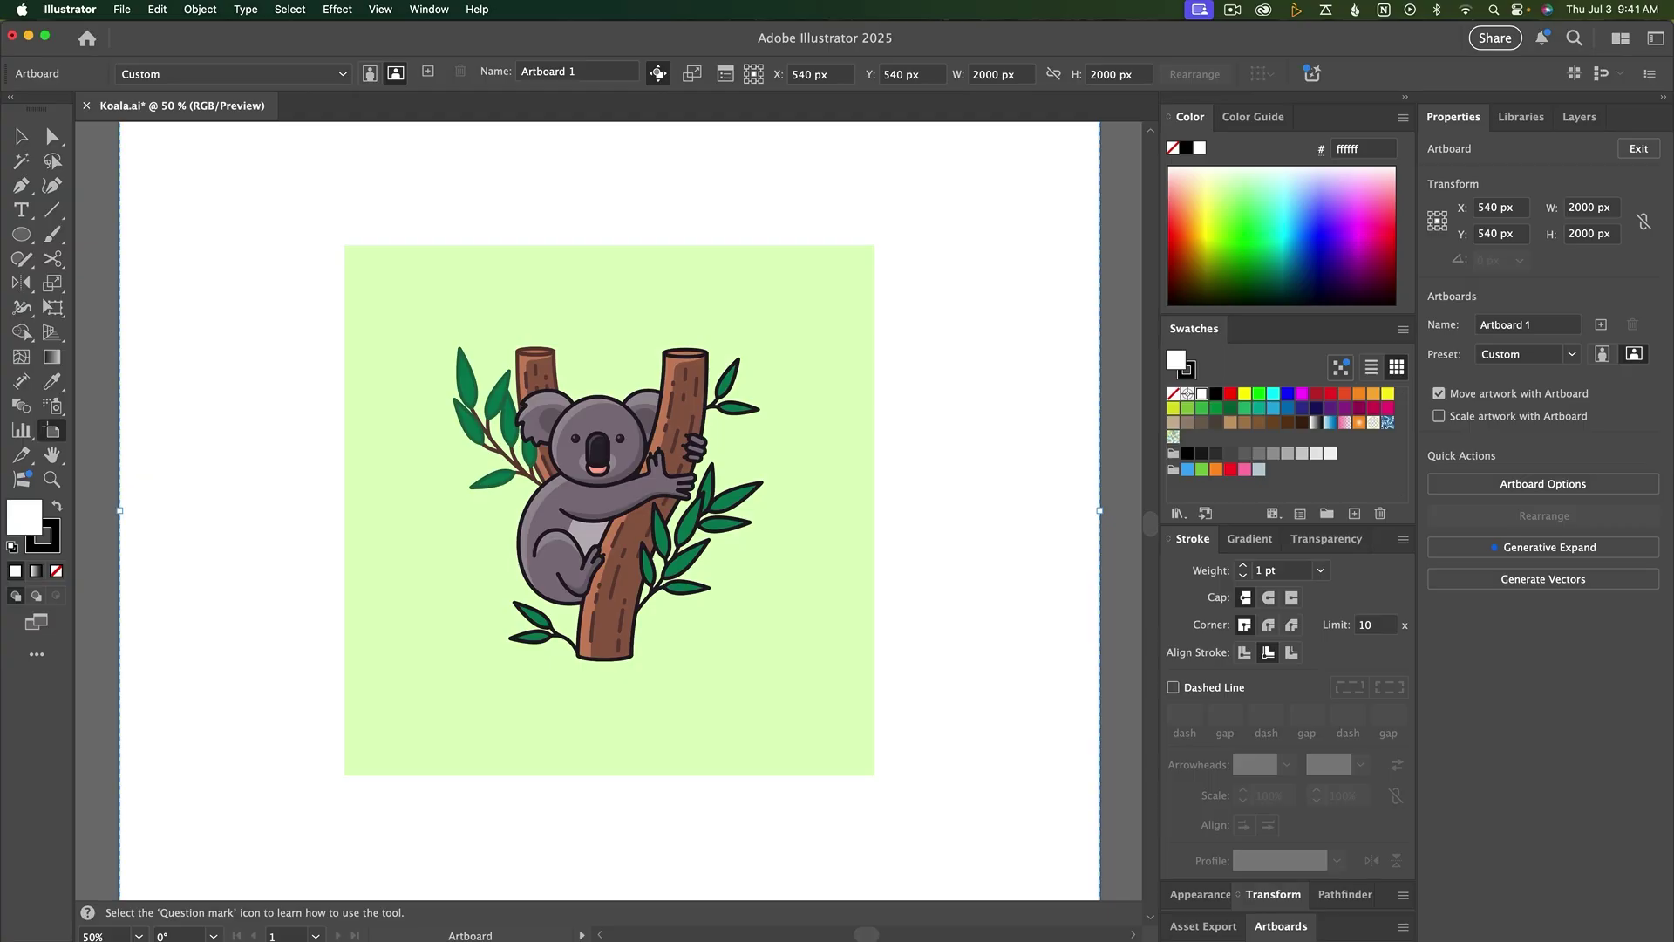
{"action": "key", "text": "super+z"}
{"action": "key", "text": "super+z"}
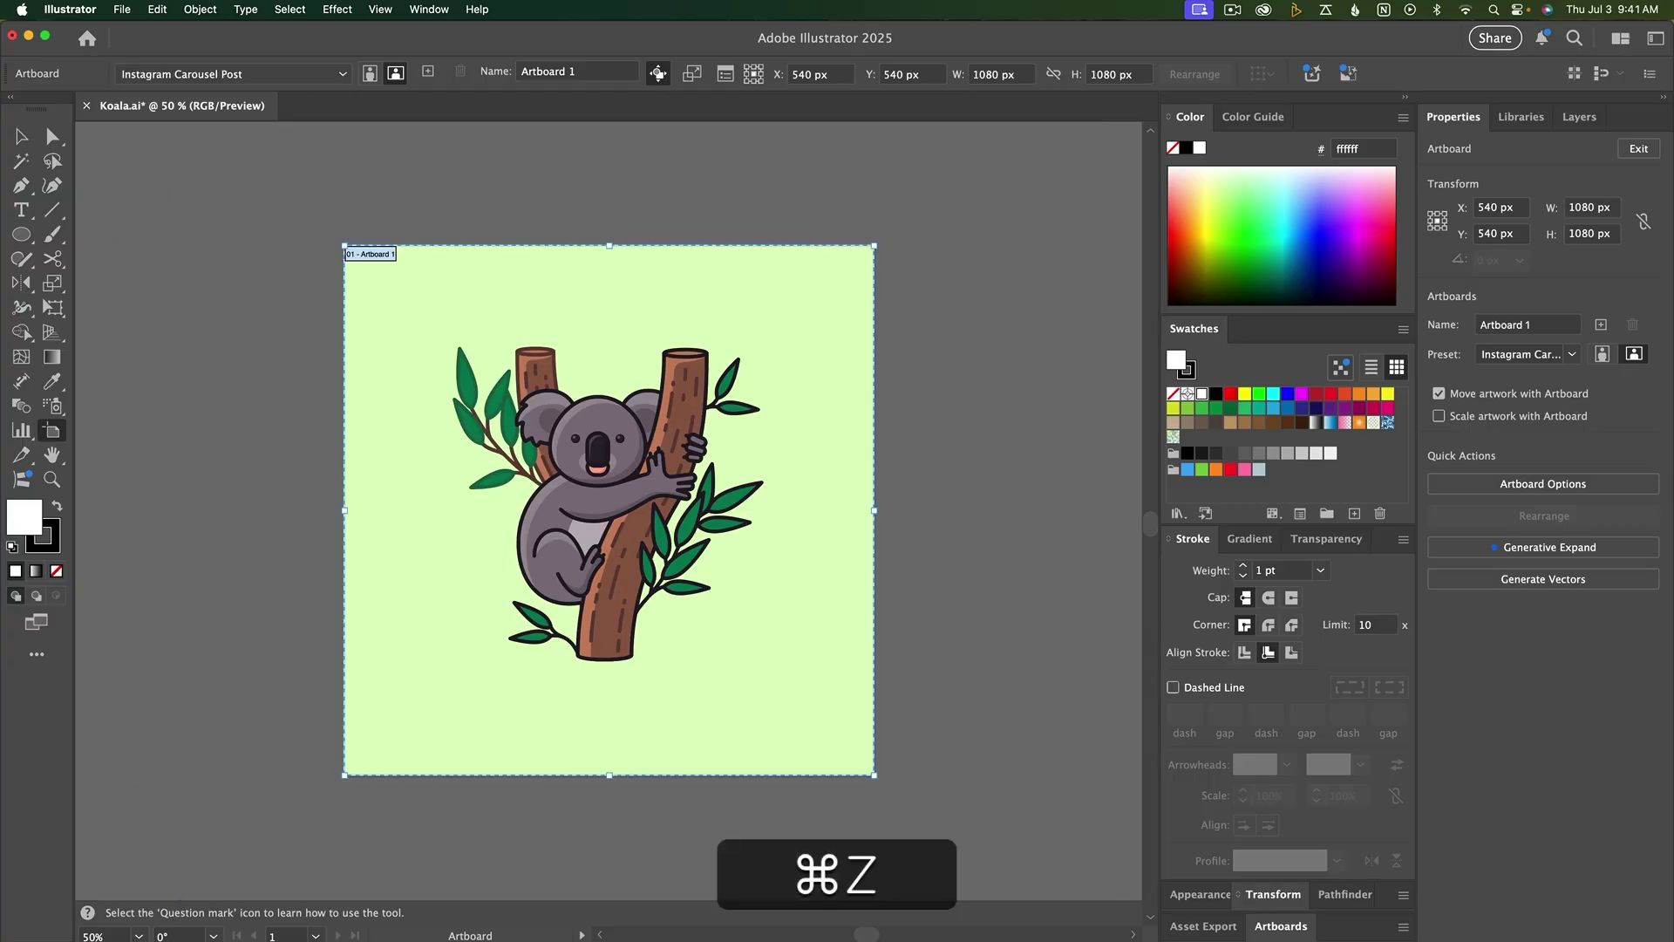
With Scale Artwork with Artboard on, resize the koala artboard to 2000 × 2000 px and fit it in view
{"action": "left_click", "coordinate": [692, 75]}
{"action": "double_click", "coordinate": [987, 74]}
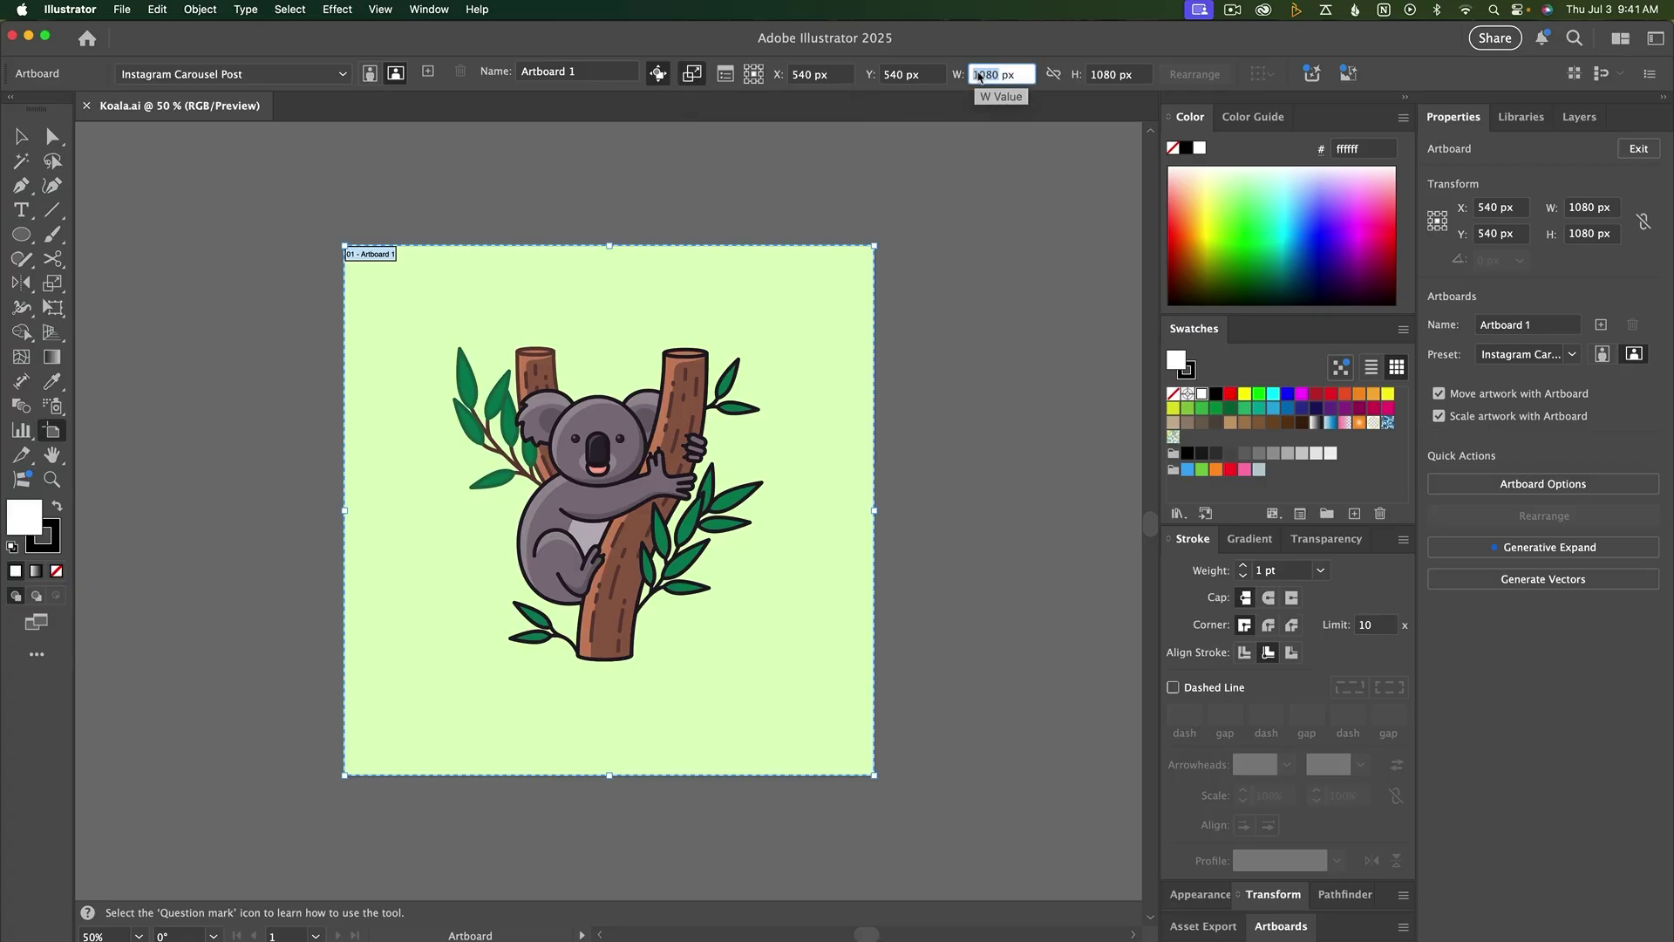
{"action": "type", "text": "2000"}
{"action": "key", "text": "Tab"}
{"action": "type", "text": "2000"}
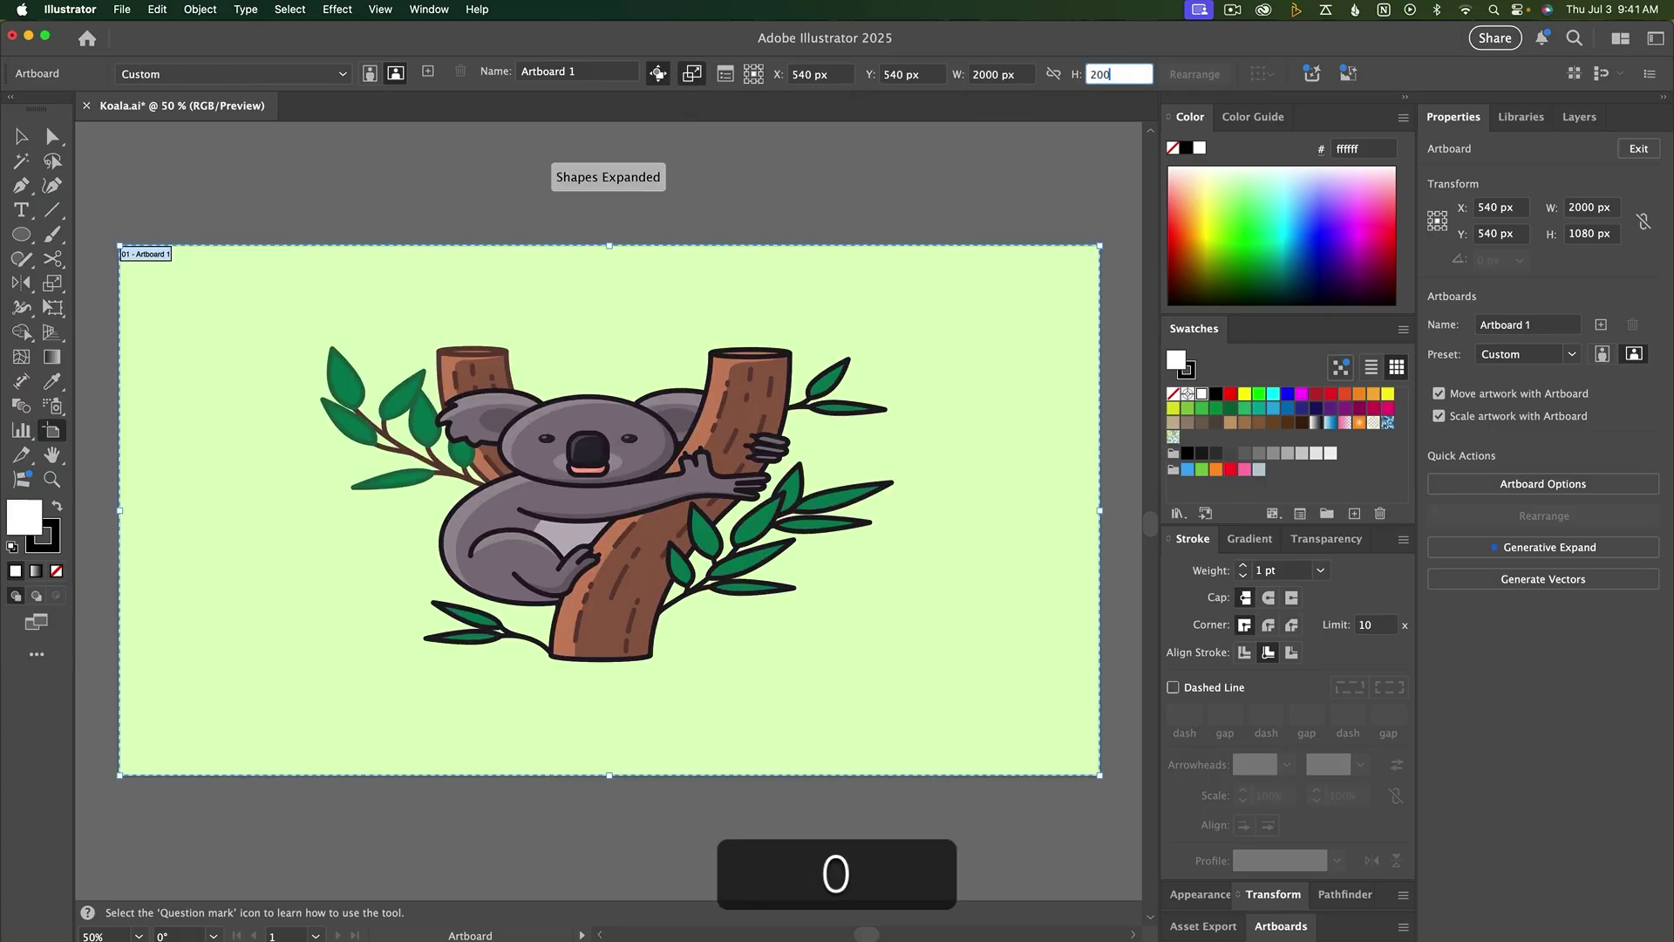
{"action": "key", "text": "Return"}
{"action": "key", "text": "v"}
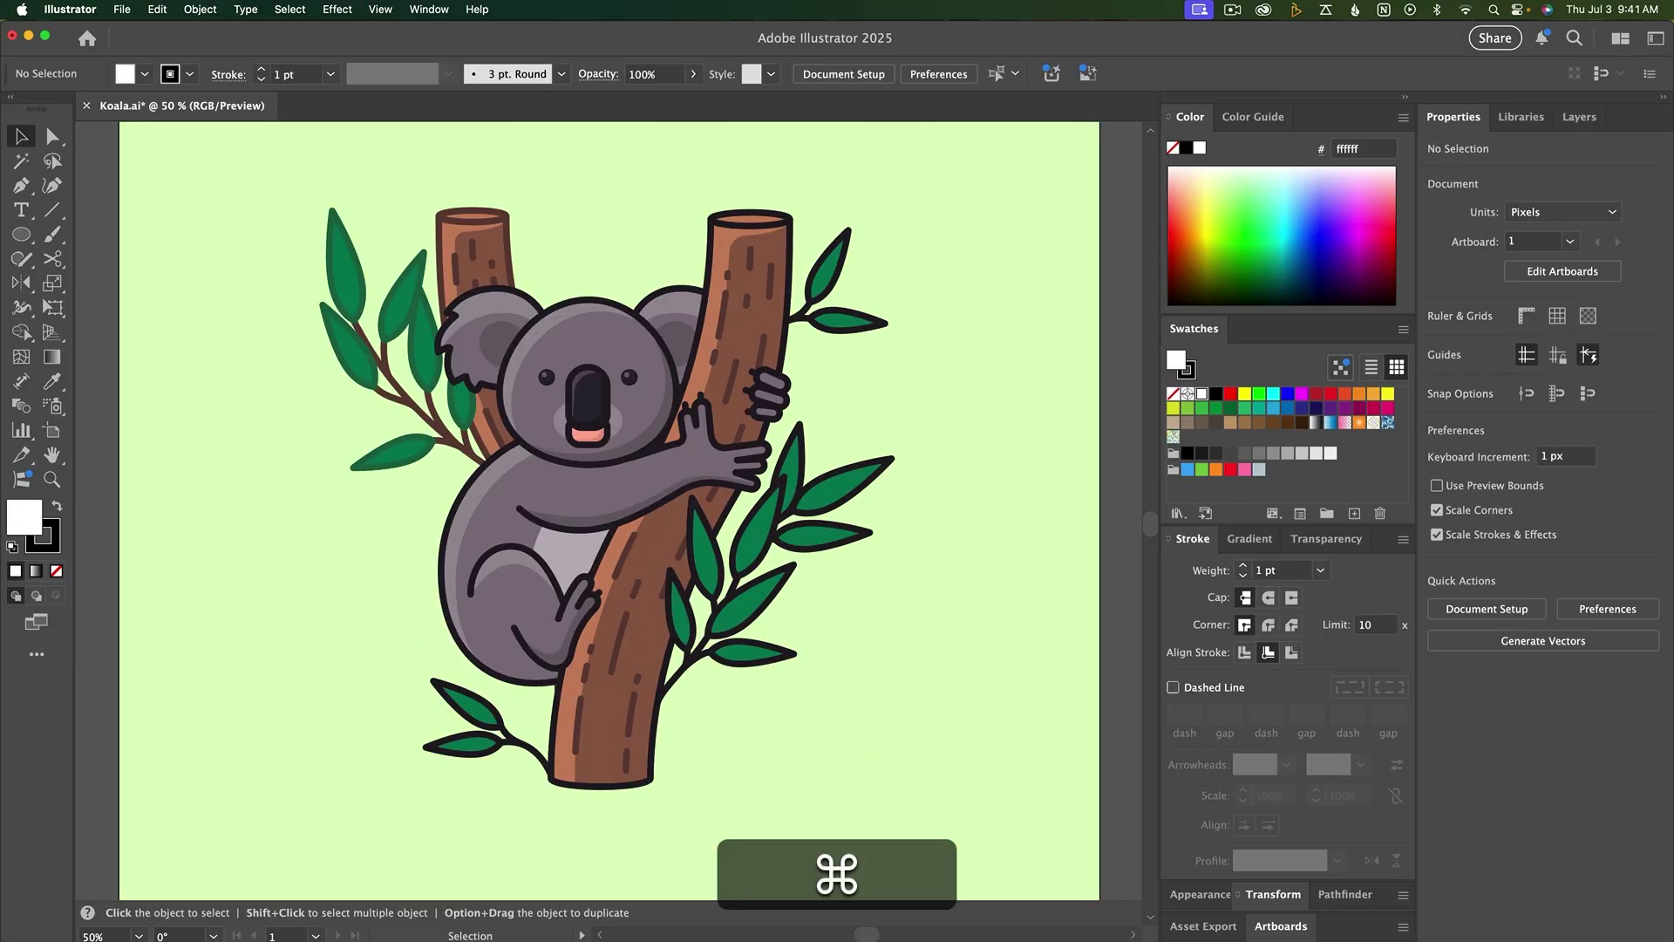
{"action": "key", "text": "super+0"}
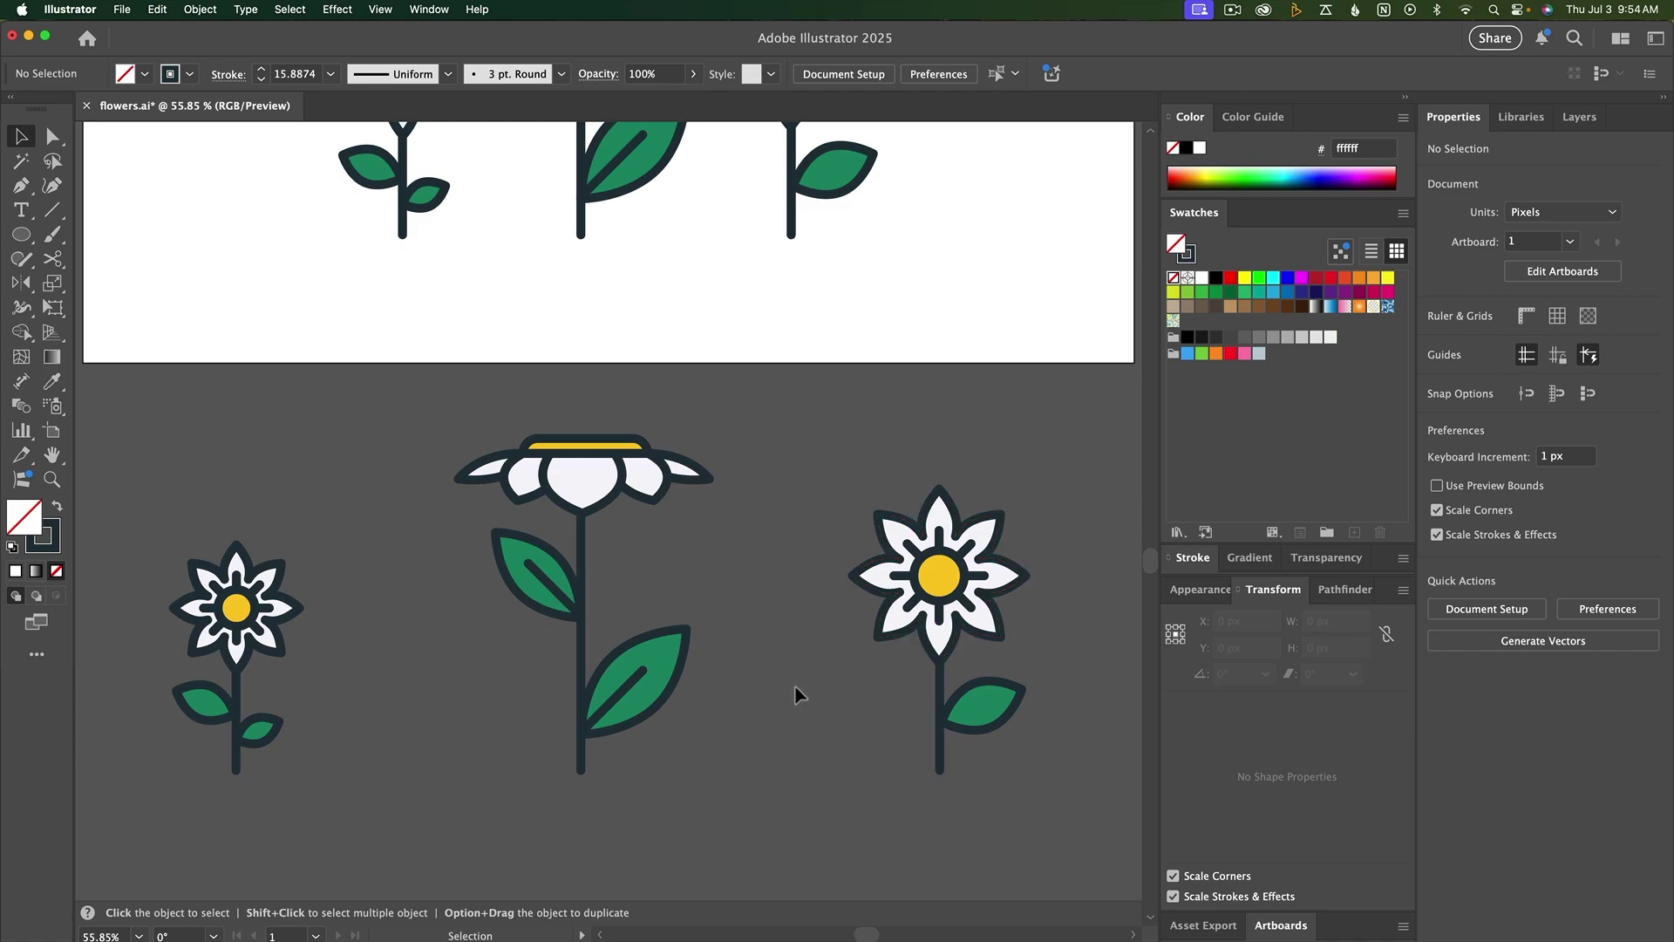
Create fitted artboards around the left, middle and right flowers below the main artboard
{"action": "left_click", "coordinate": [51, 429]}
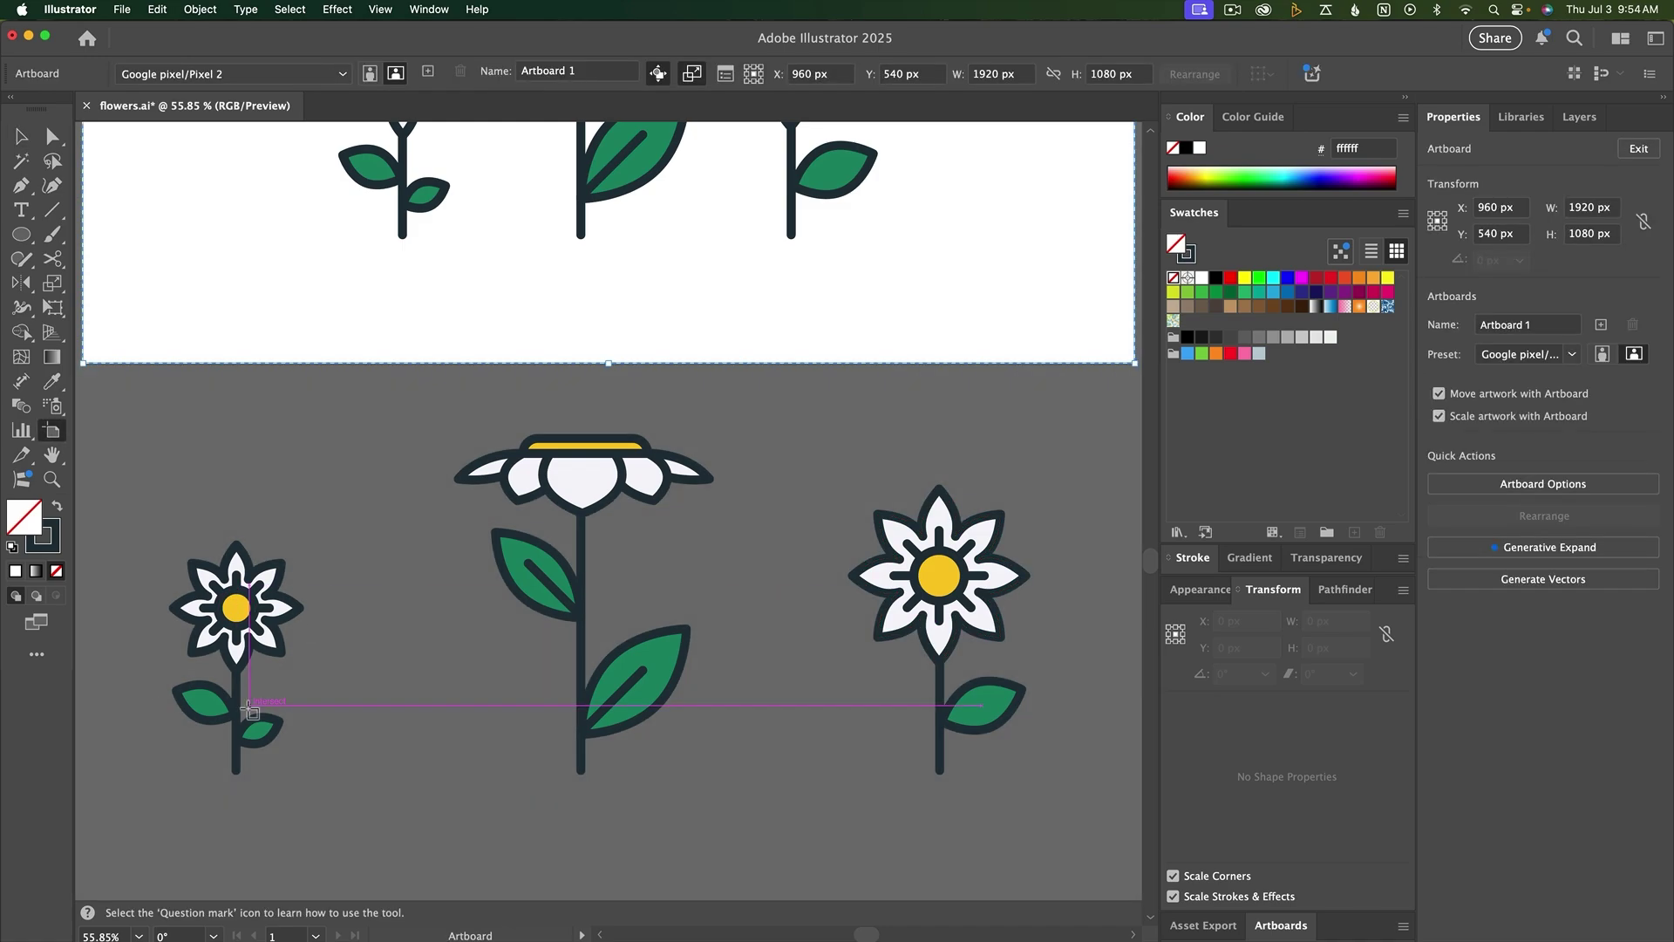
{"action": "left_click", "coordinate": [270, 652], "text": "shift"}
{"action": "left_click", "coordinate": [625, 647], "text": "shift"}
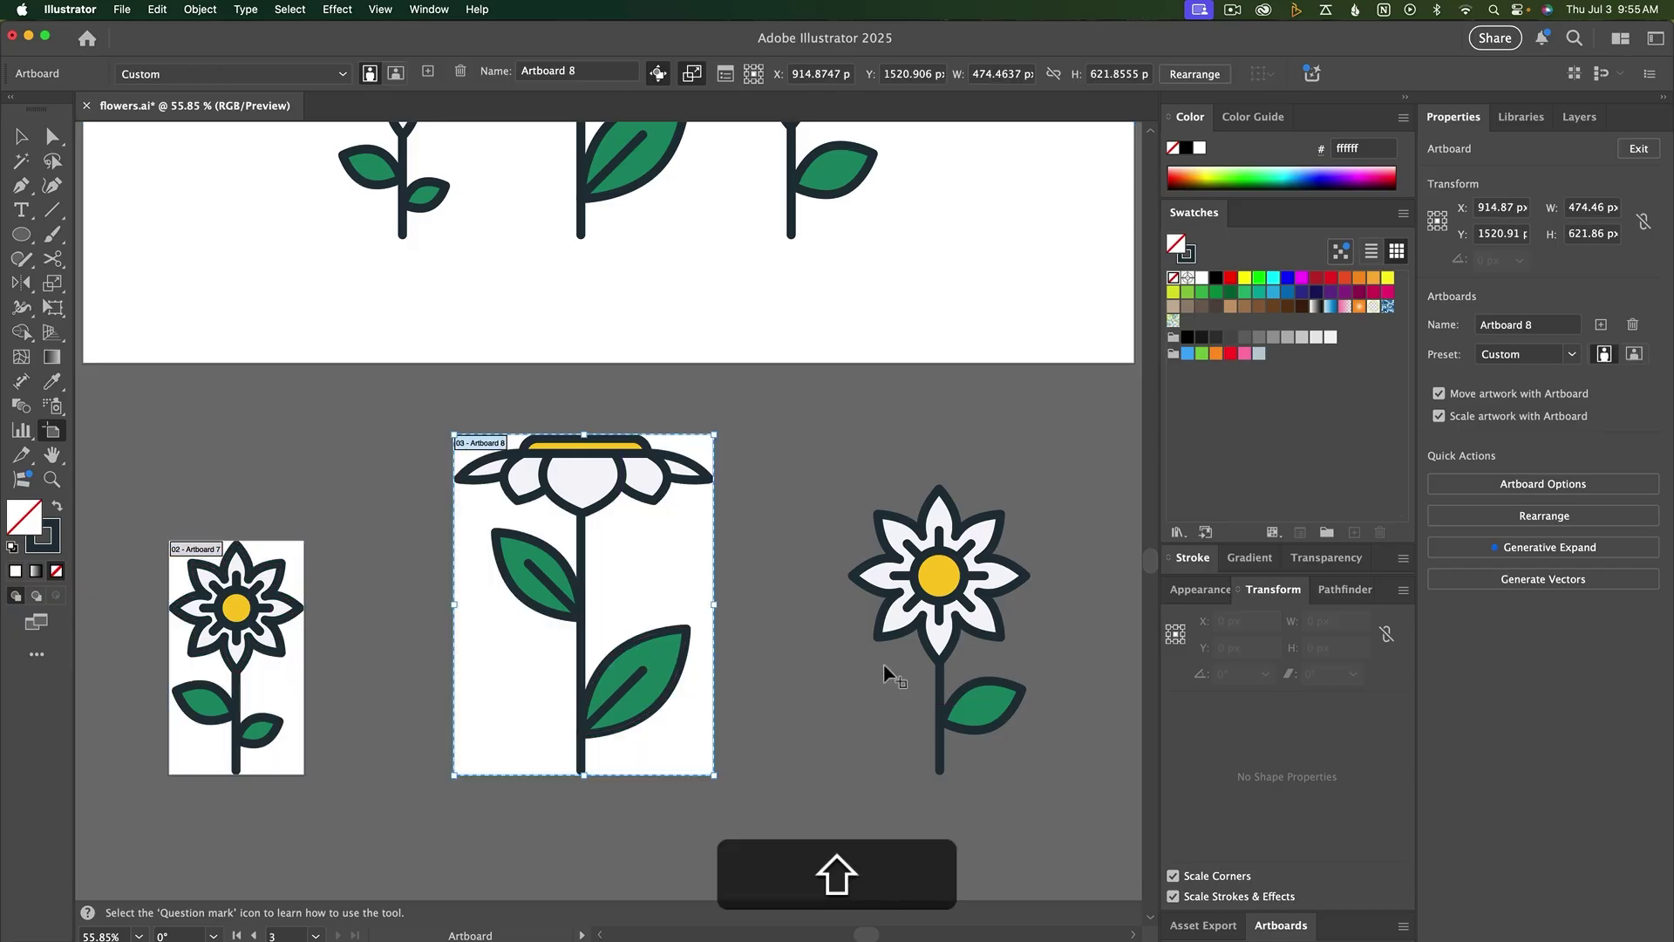
{"action": "left_click", "coordinate": [939, 658], "text": "shift"}
{"action": "key", "text": "shift+v"}
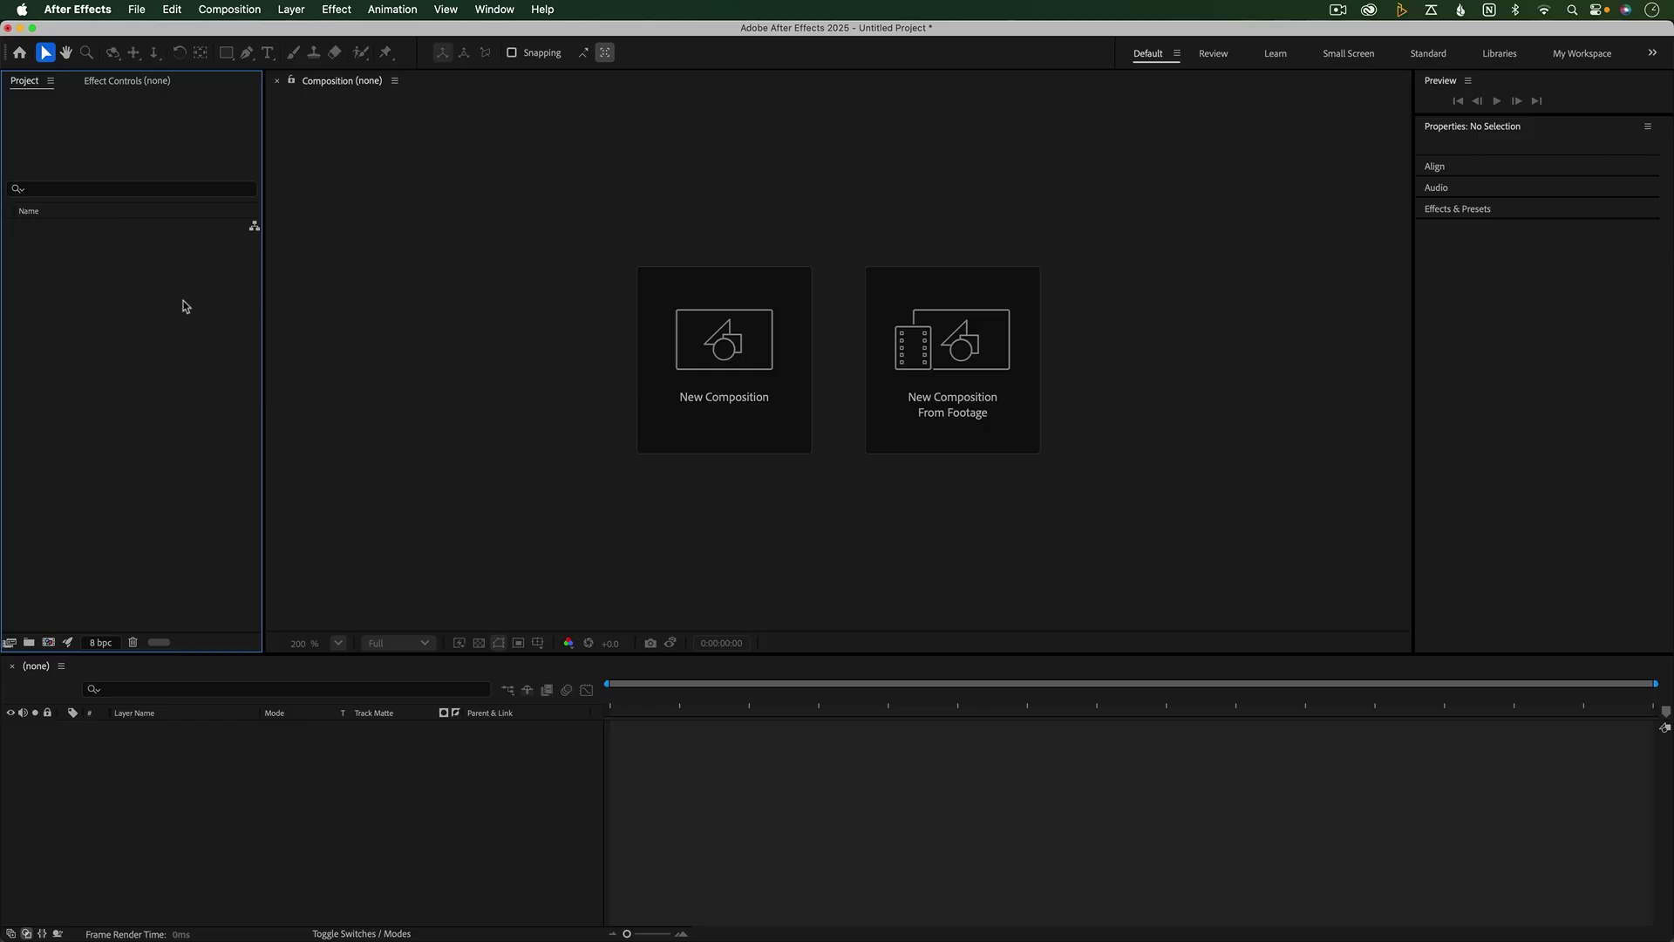
Import flowers.ai as Composition - Retain Layer Sizes and open the flowers composition
{"action": "left_click", "coordinate": [137, 11]}
{"action": "mouse_move", "coordinate": [296, 247]}
{"action": "left_click", "coordinate": [373, 253]}
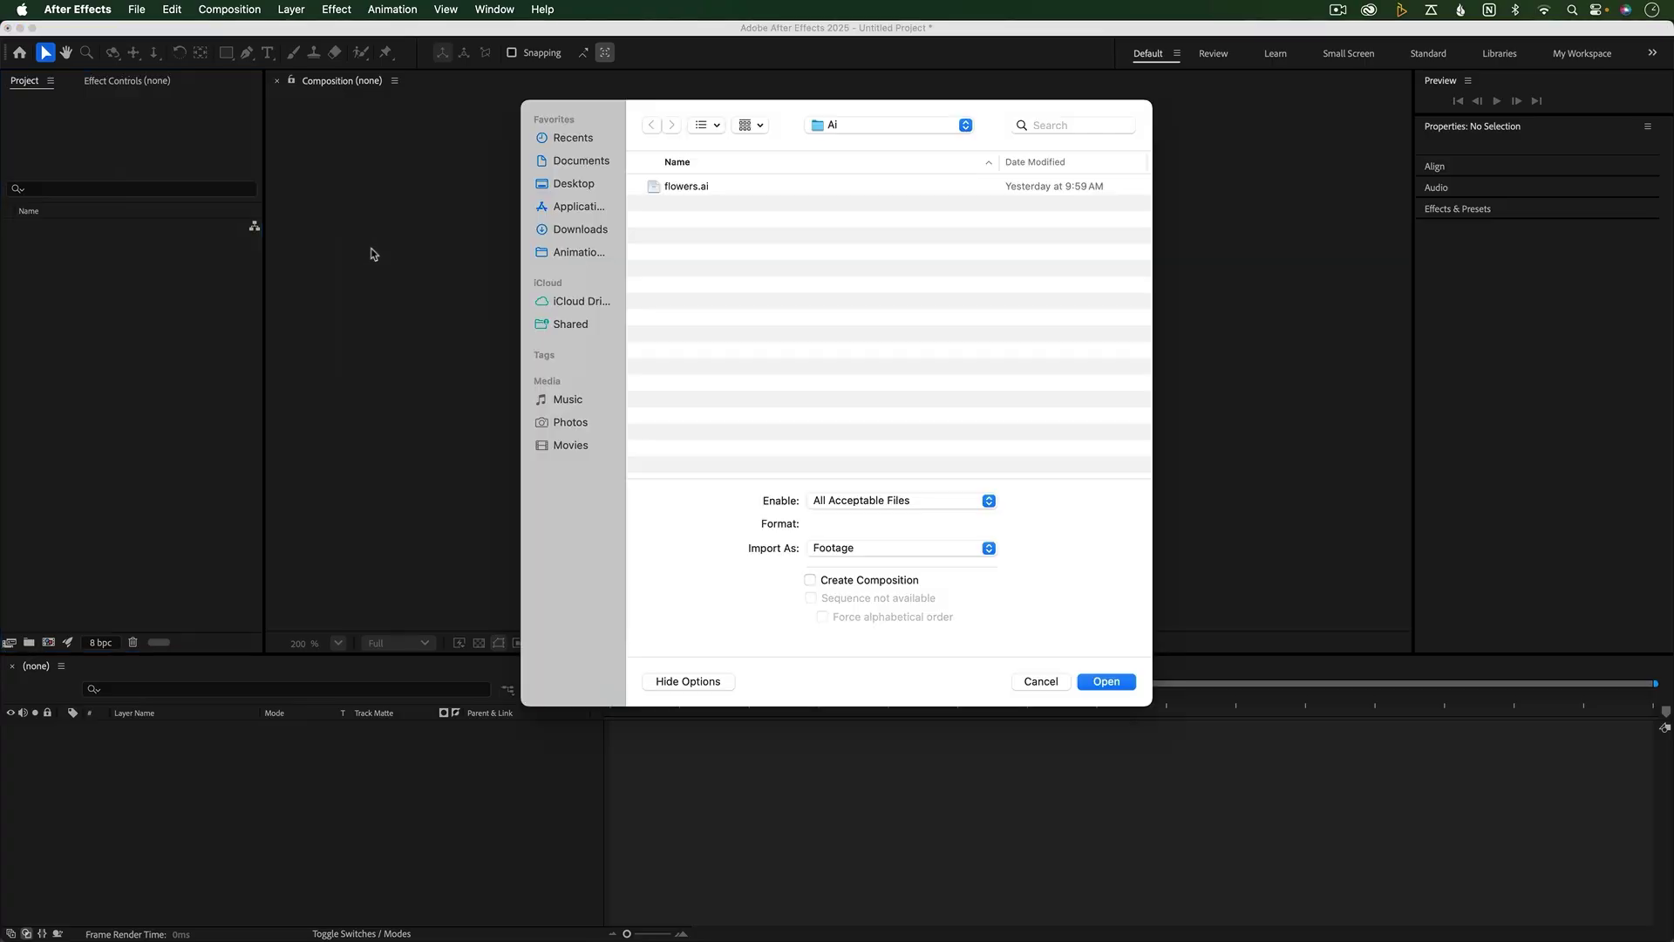
{"action": "left_click", "coordinate": [657, 189]}
{"action": "left_click", "coordinate": [898, 547]}
{"action": "left_click", "coordinate": [863, 568]}
{"action": "left_click", "coordinate": [1106, 681]}
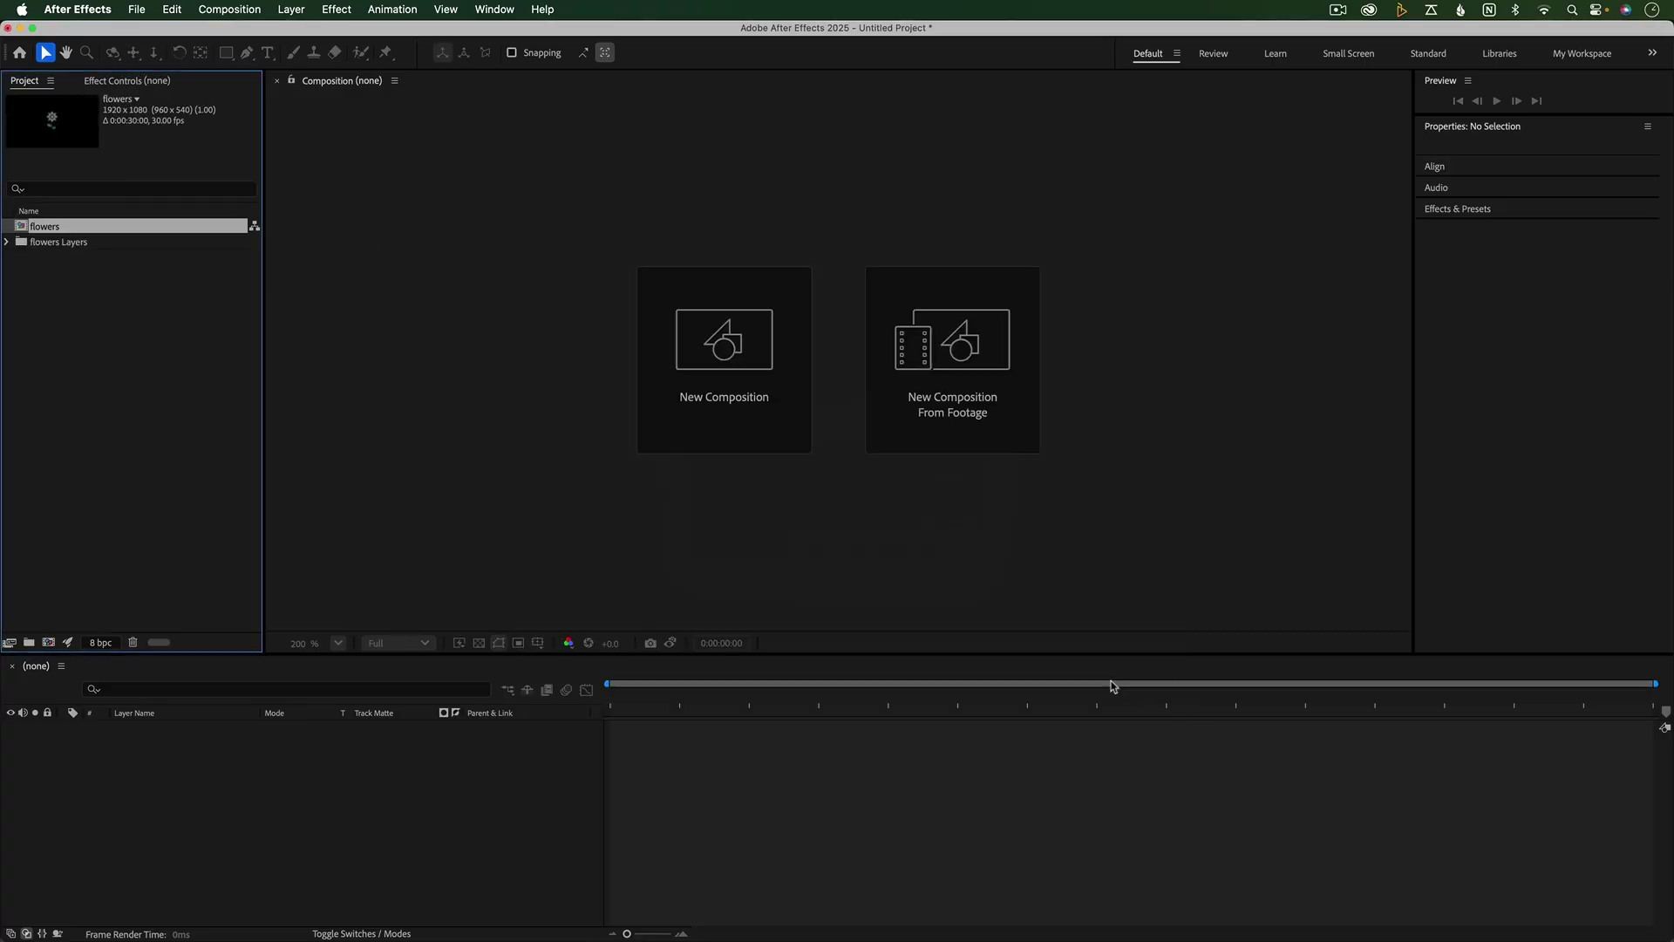
{"action": "double_click", "coordinate": [44, 226]}
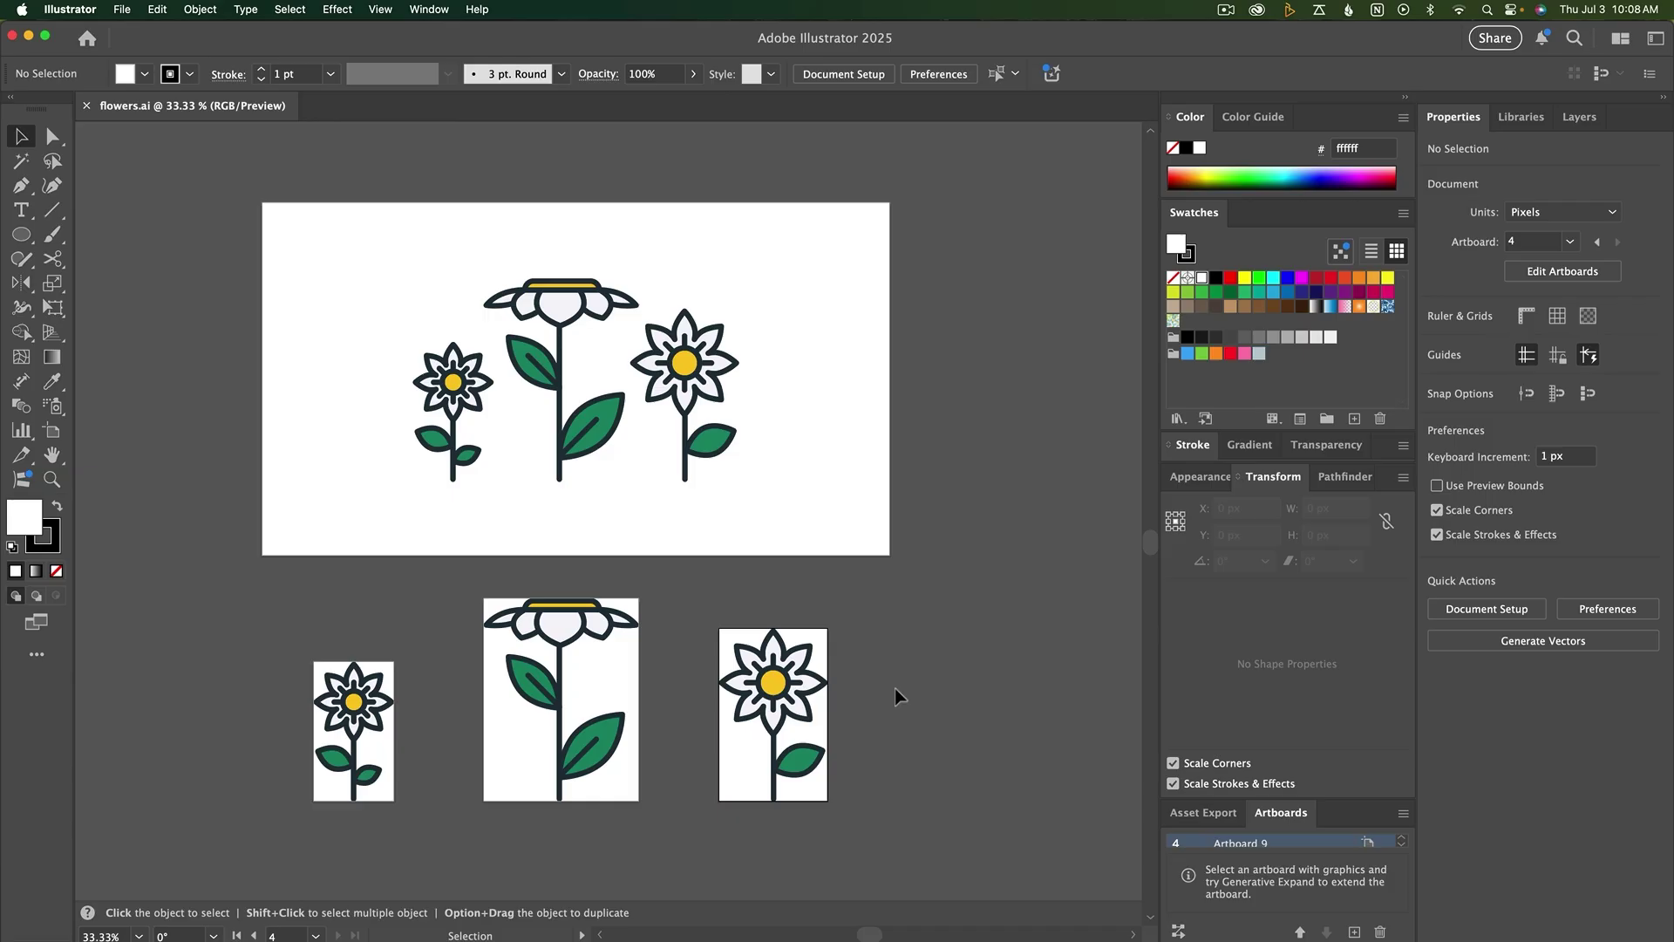
Save flowers.ai with Save each artboard to a separate file enabled
{"action": "left_click", "coordinate": [121, 9]}
{"action": "left_click", "coordinate": [148, 180]}
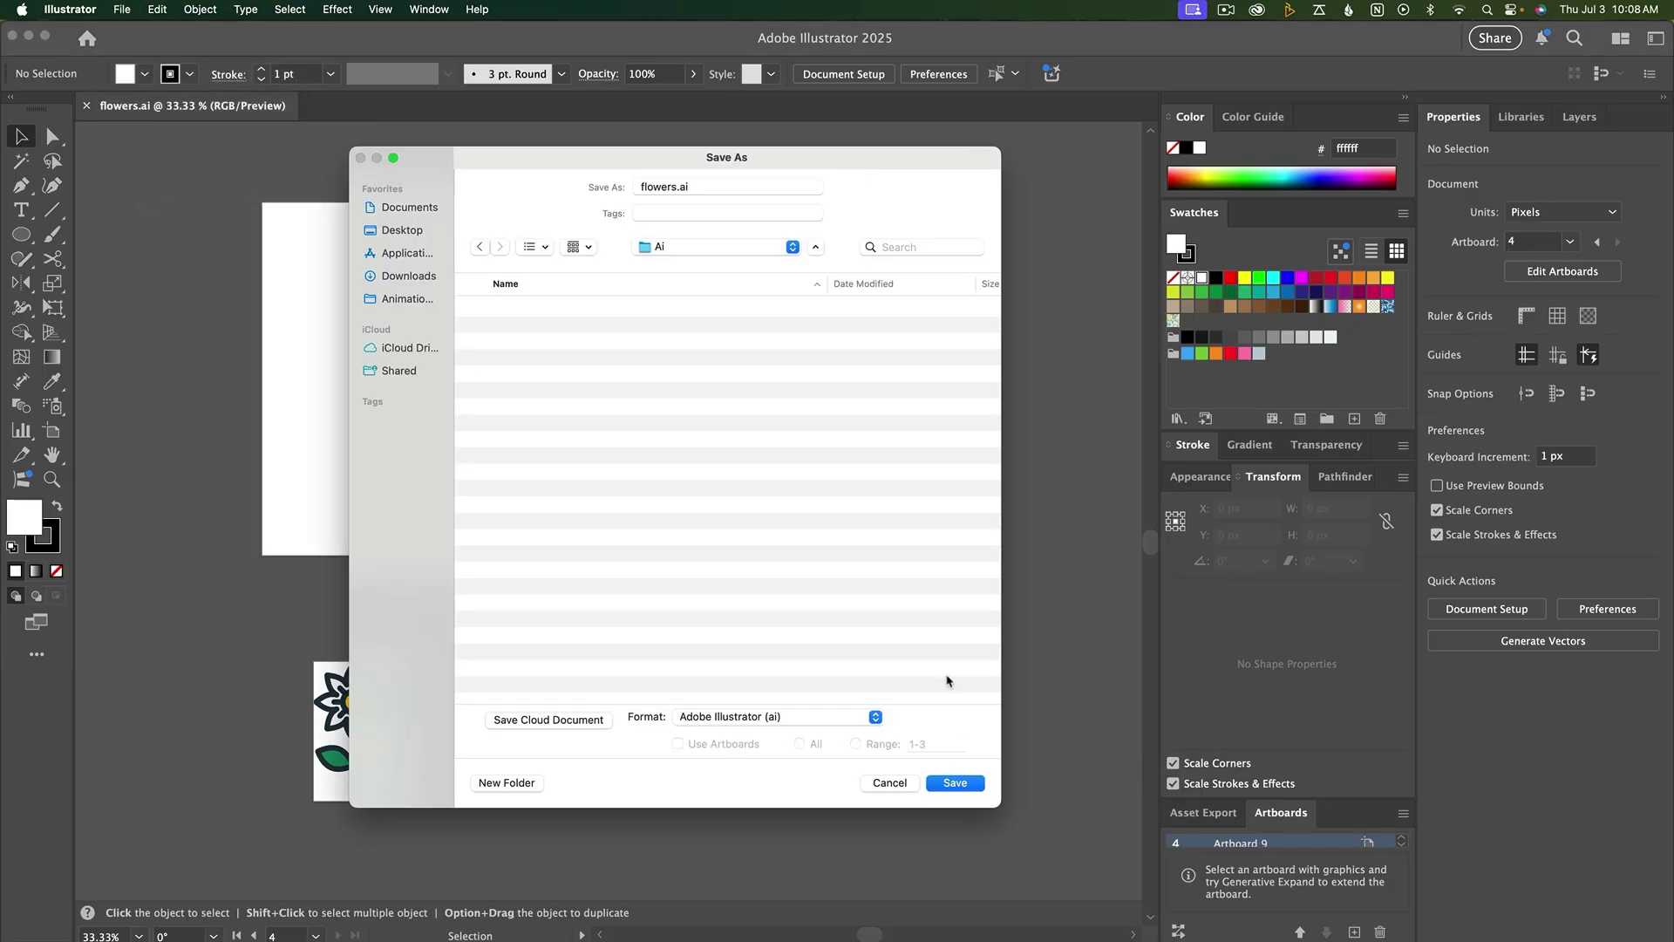
{"action": "left_click", "coordinate": [966, 783]}
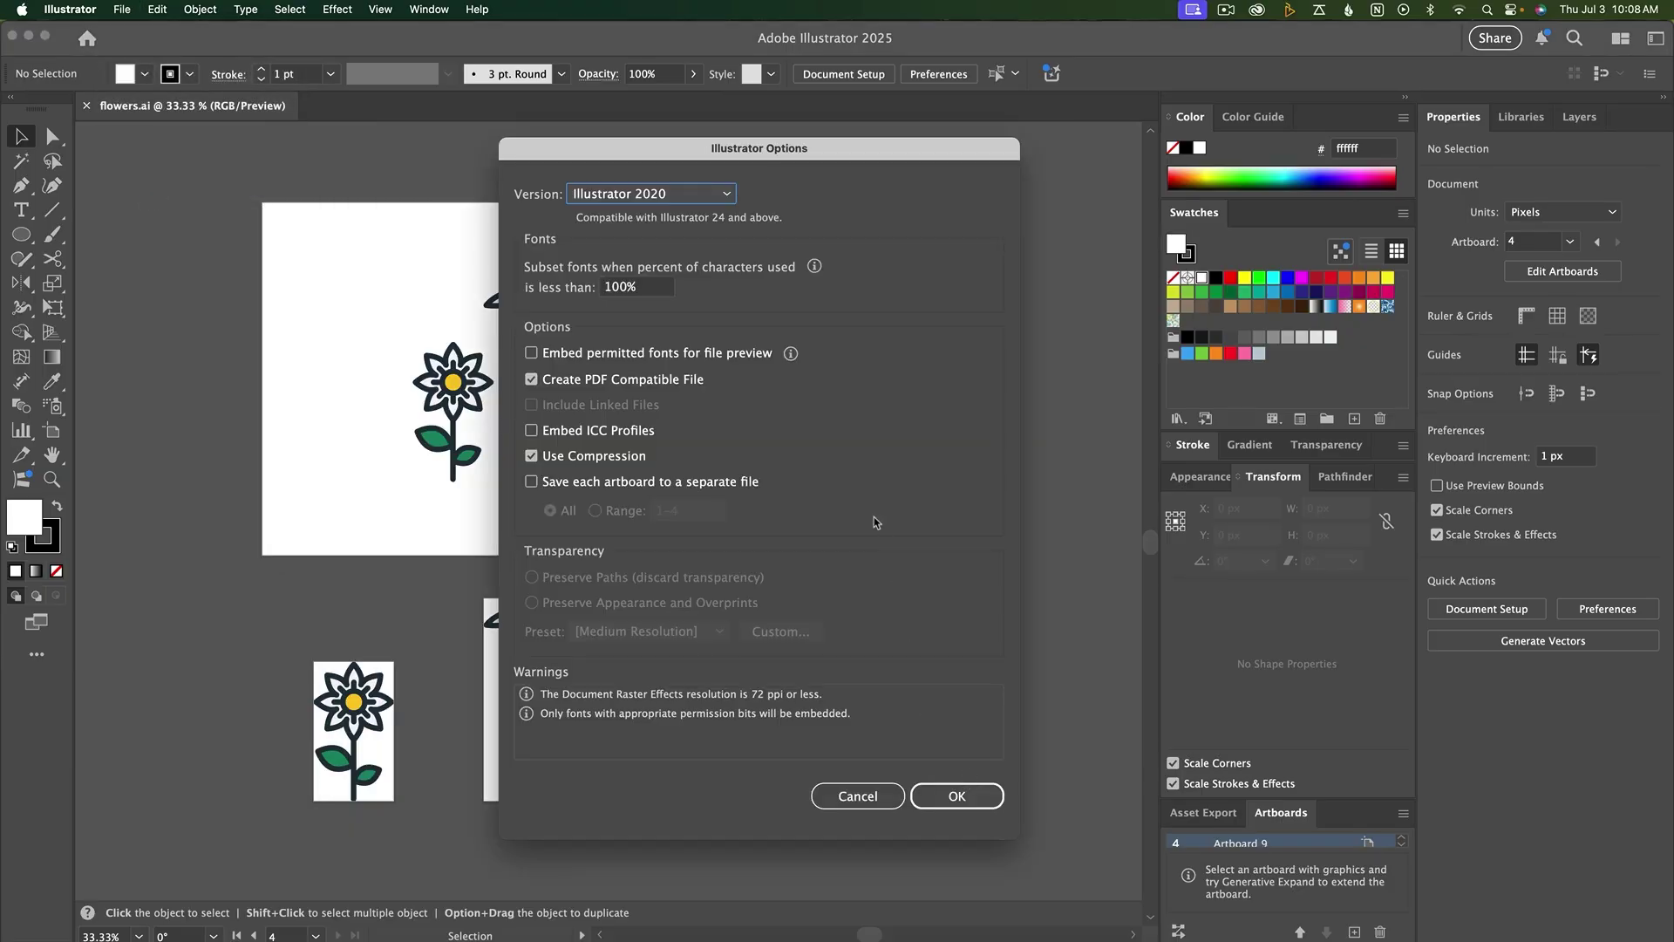
{"action": "left_click", "coordinate": [531, 482]}
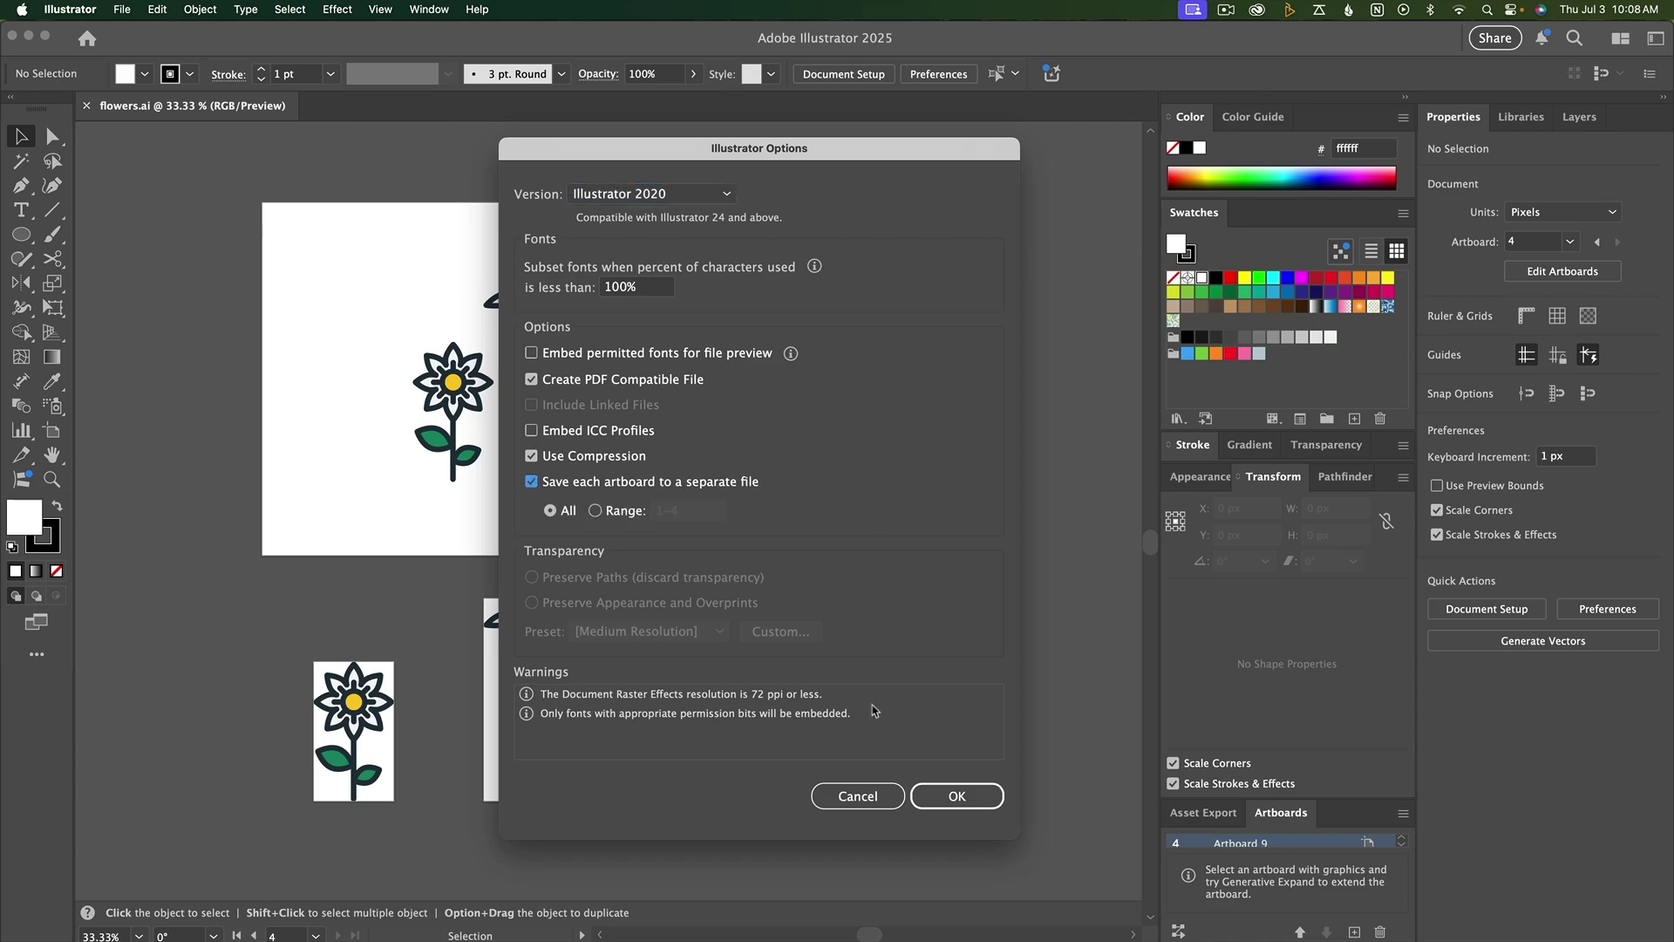
{"action": "left_click", "coordinate": [957, 796]}
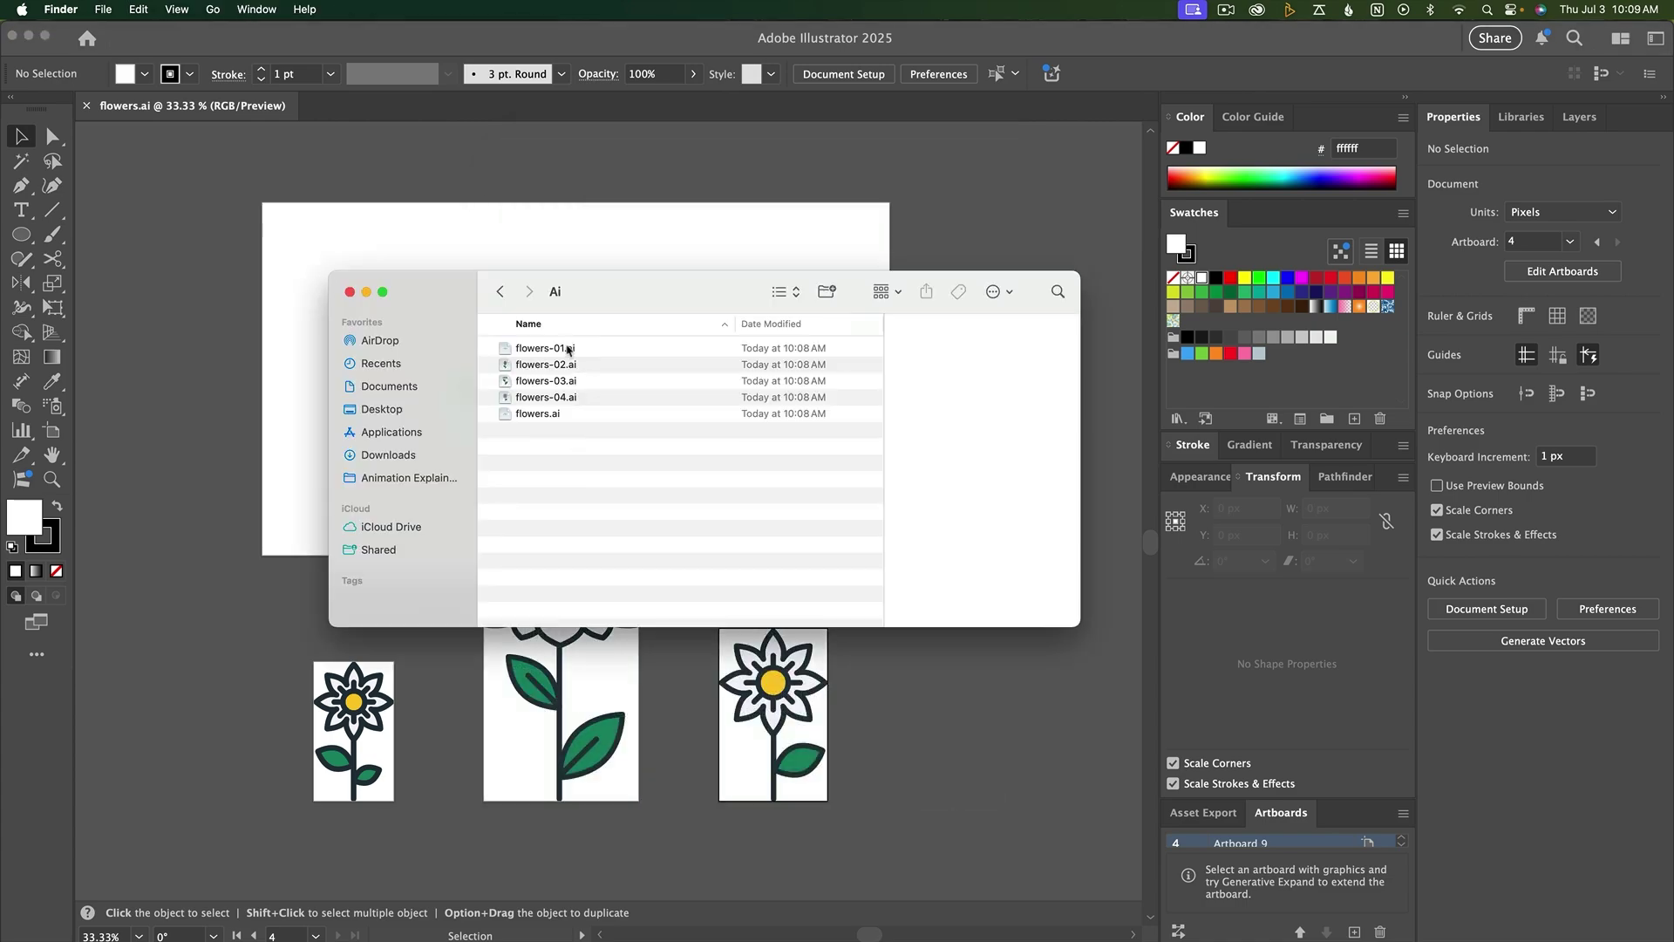
Preview the saved files flowers-01.ai, flowers-02.ai and flowers-03.ai
{"action": "left_click", "coordinate": [569, 350]}
{"action": "left_click", "coordinate": [567, 370]}
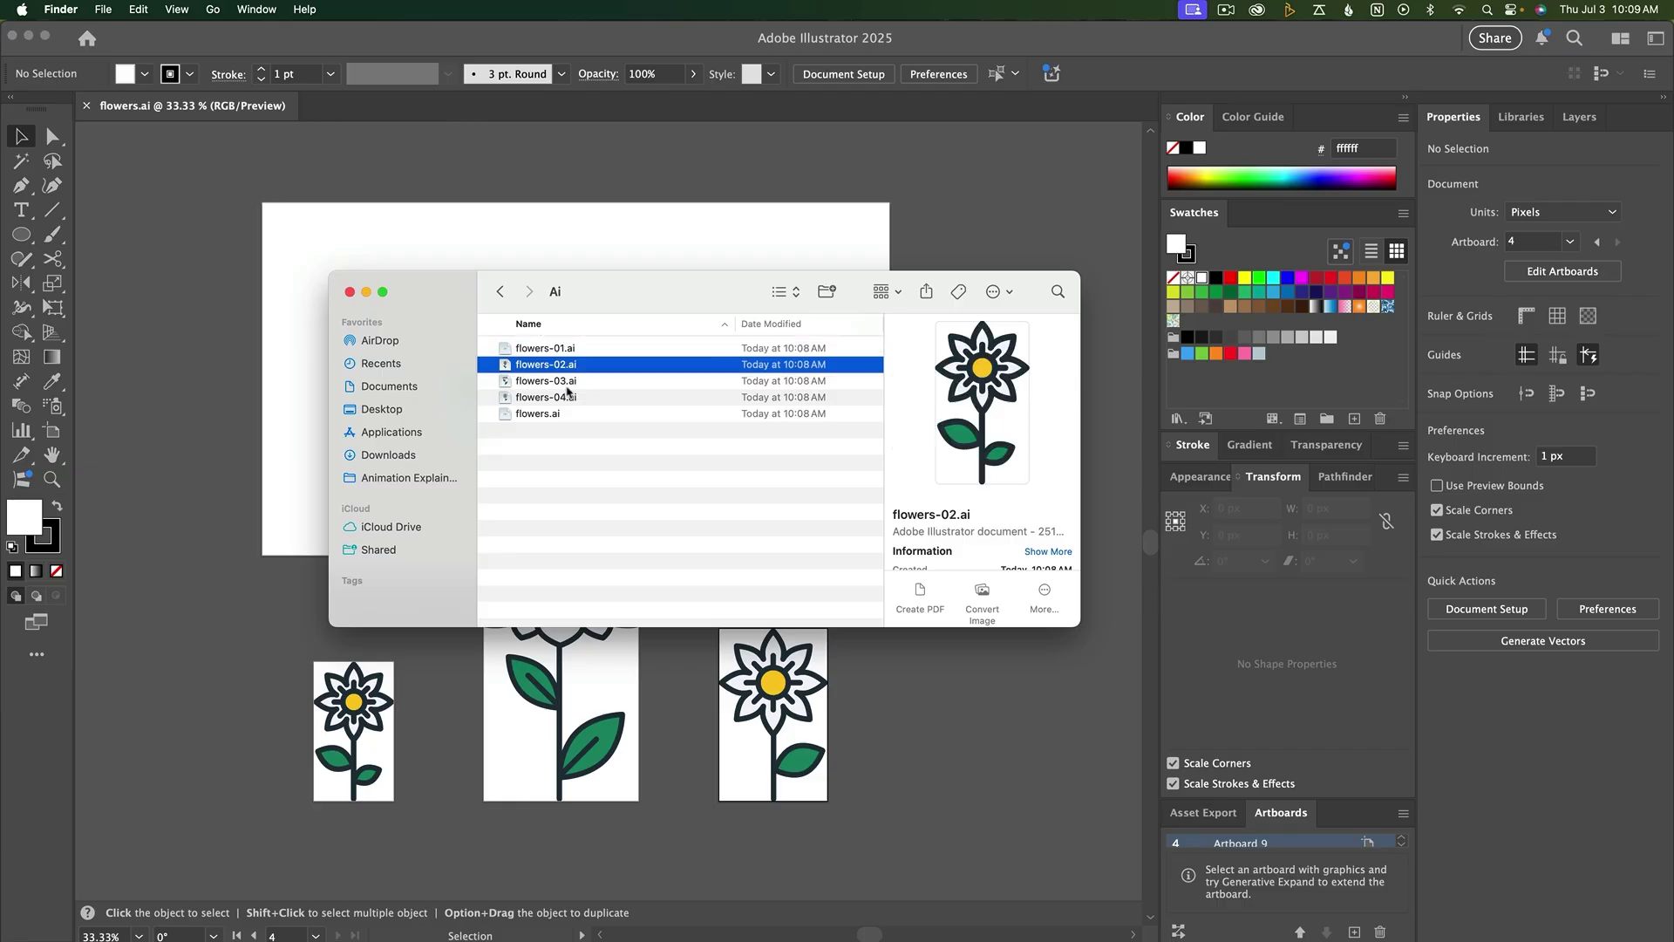
{"action": "left_click", "coordinate": [567, 387]}
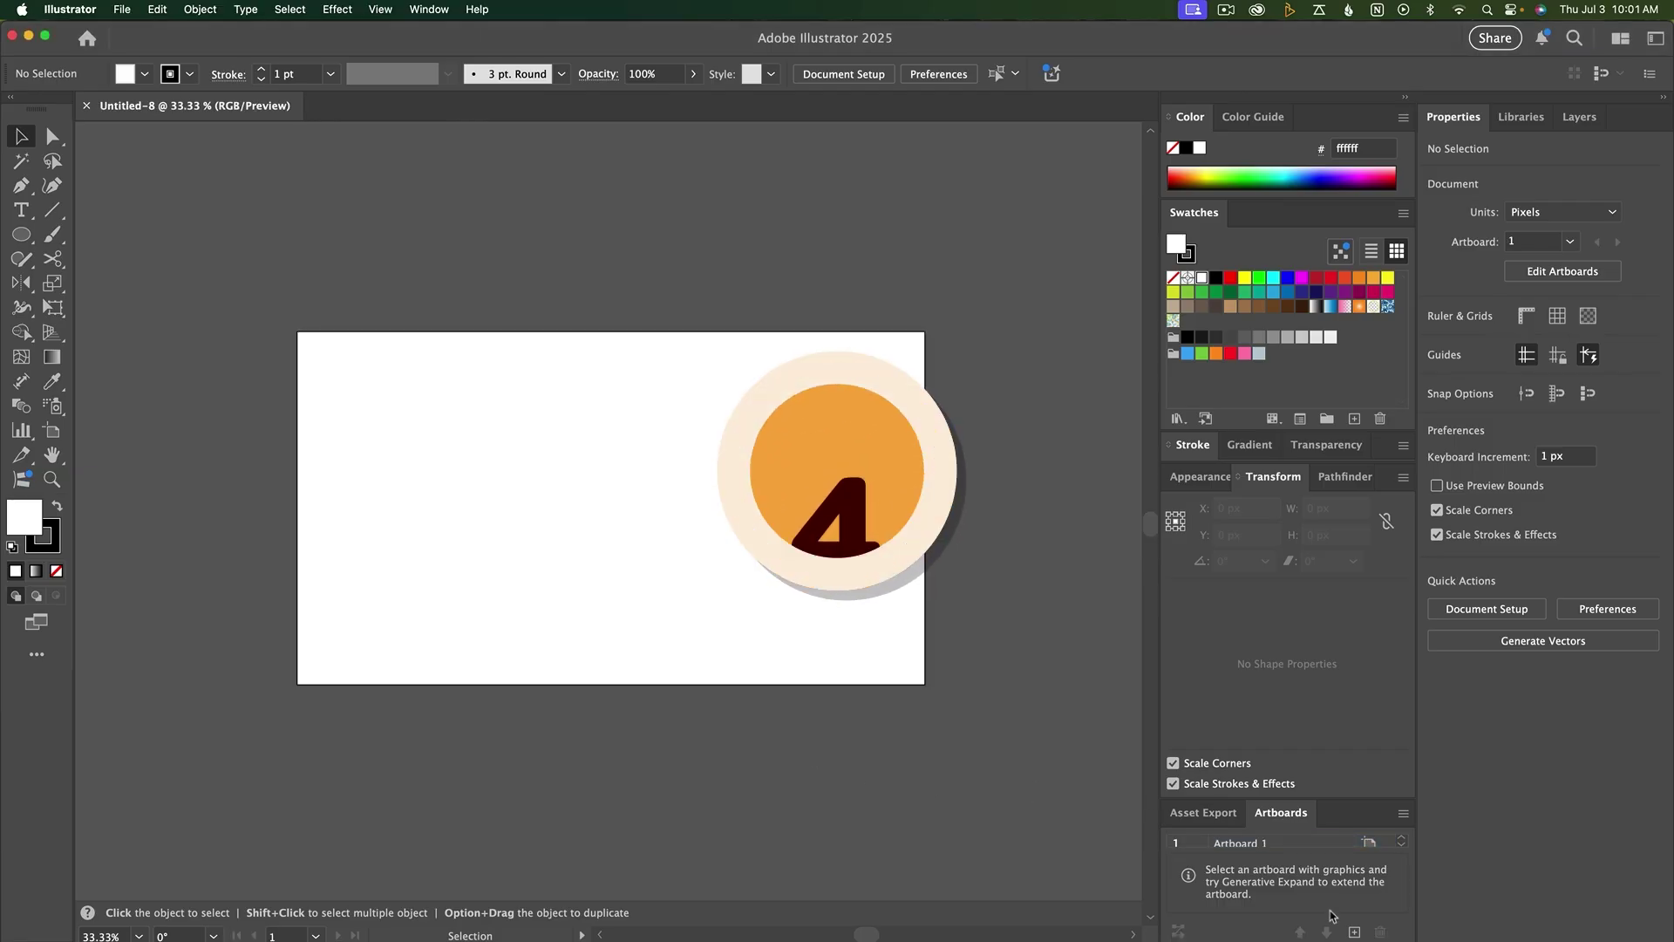
Add five more artboards from the Artboards panel and zoom out to see them all
{"action": "left_click", "coordinate": [1353, 931]}
{"action": "left_click", "coordinate": [1353, 931]}
{"action": "left_click", "coordinate": [1353, 932]}
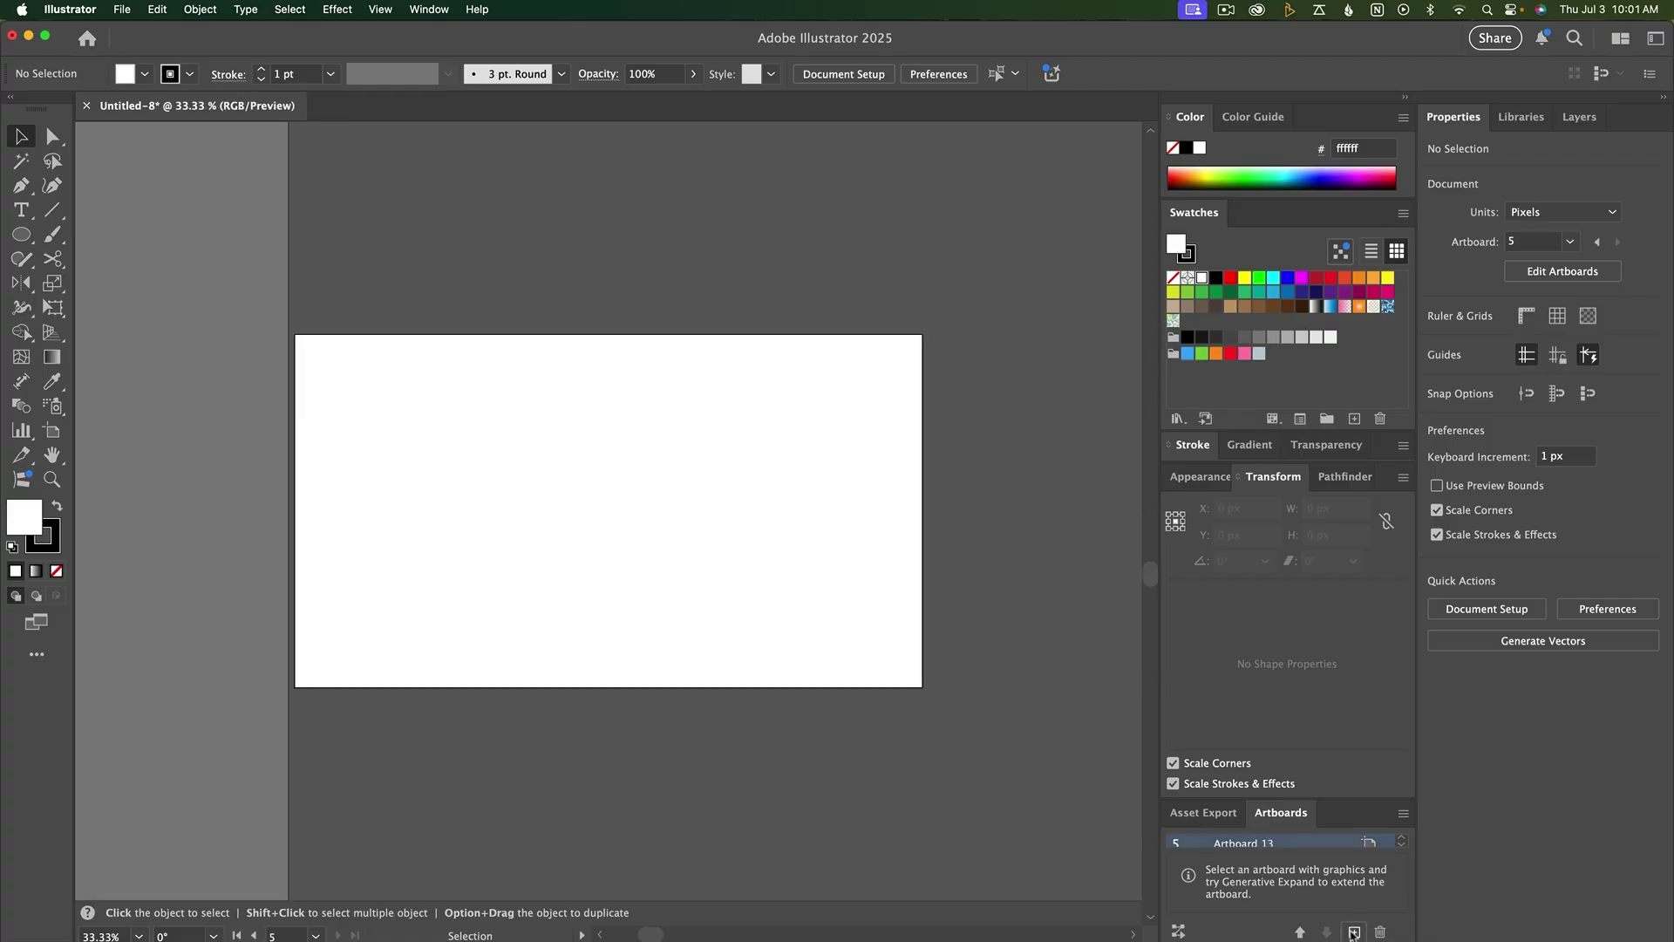
{"action": "left_click", "coordinate": [1353, 931]}
{"action": "left_click", "coordinate": [1353, 931]}
{"action": "left_click", "coordinate": [1354, 931]}
{"action": "left_click", "coordinate": [1353, 931]}
{"action": "key", "text": "super+minus"}
{"action": "key", "text": "super+minus"}
{"action": "key", "text": "super+minus"}
{"action": "key", "text": "super+minus"}
{"action": "key", "text": "super+minus"}
{"action": "key", "text": "super+minus"}
{"action": "key", "text": "super+minus"}
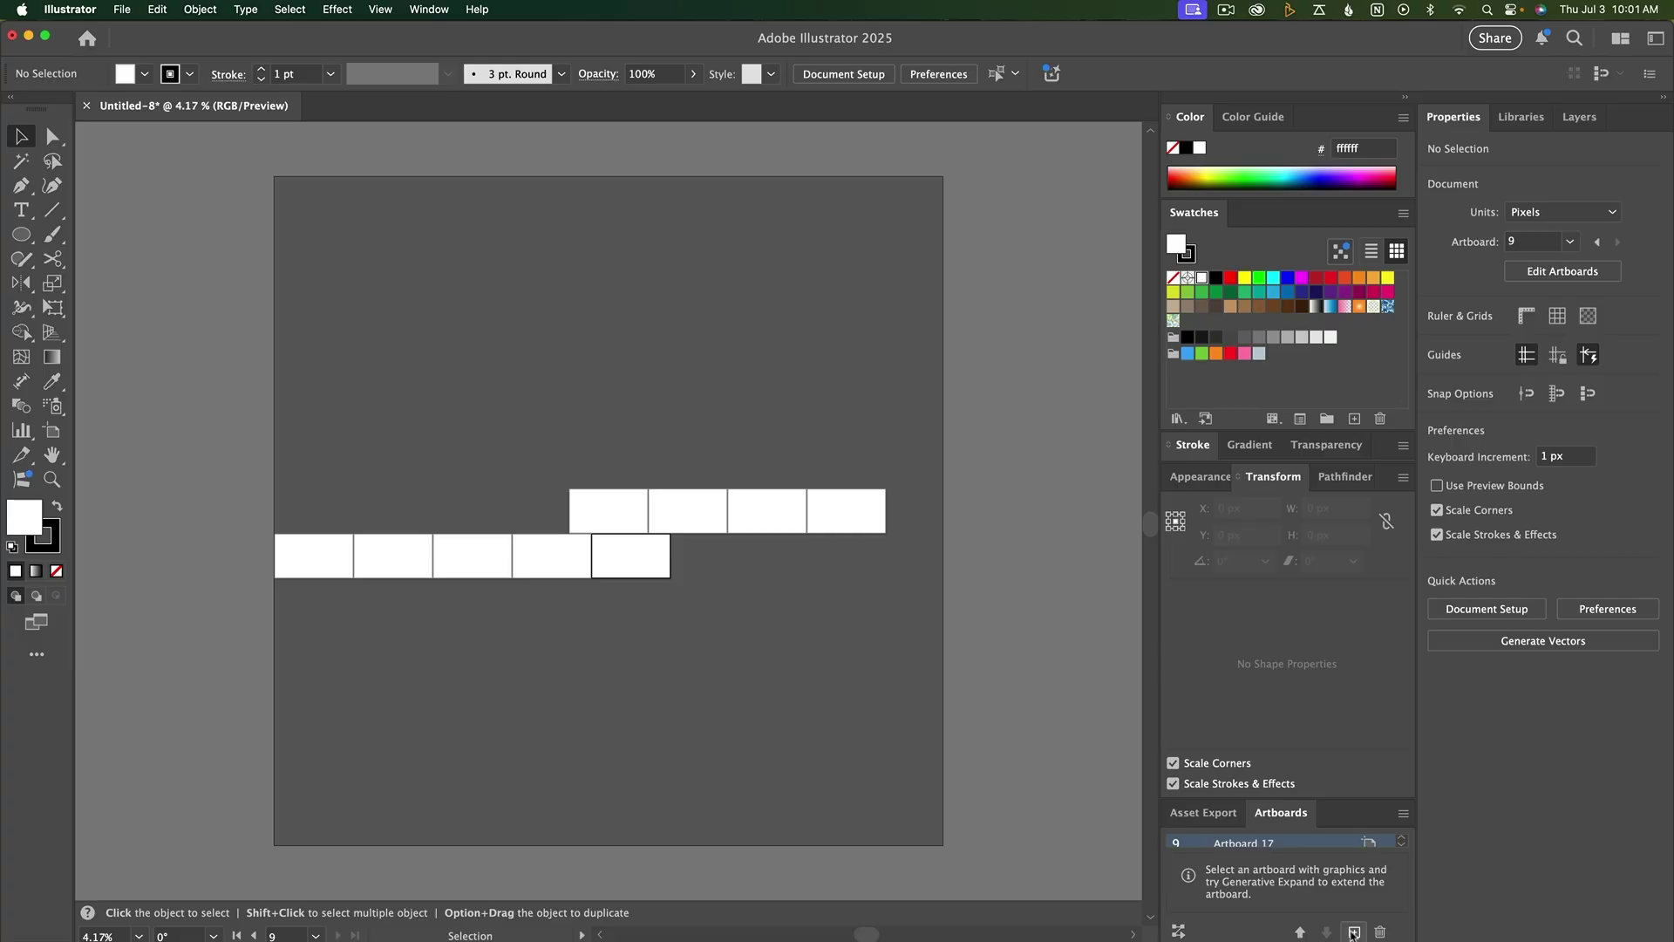
Rearrange all artboards with 100 px spacing and place the new layout
{"action": "left_click", "coordinate": [1178, 931]}
{"action": "double_click", "coordinate": [997, 637]}
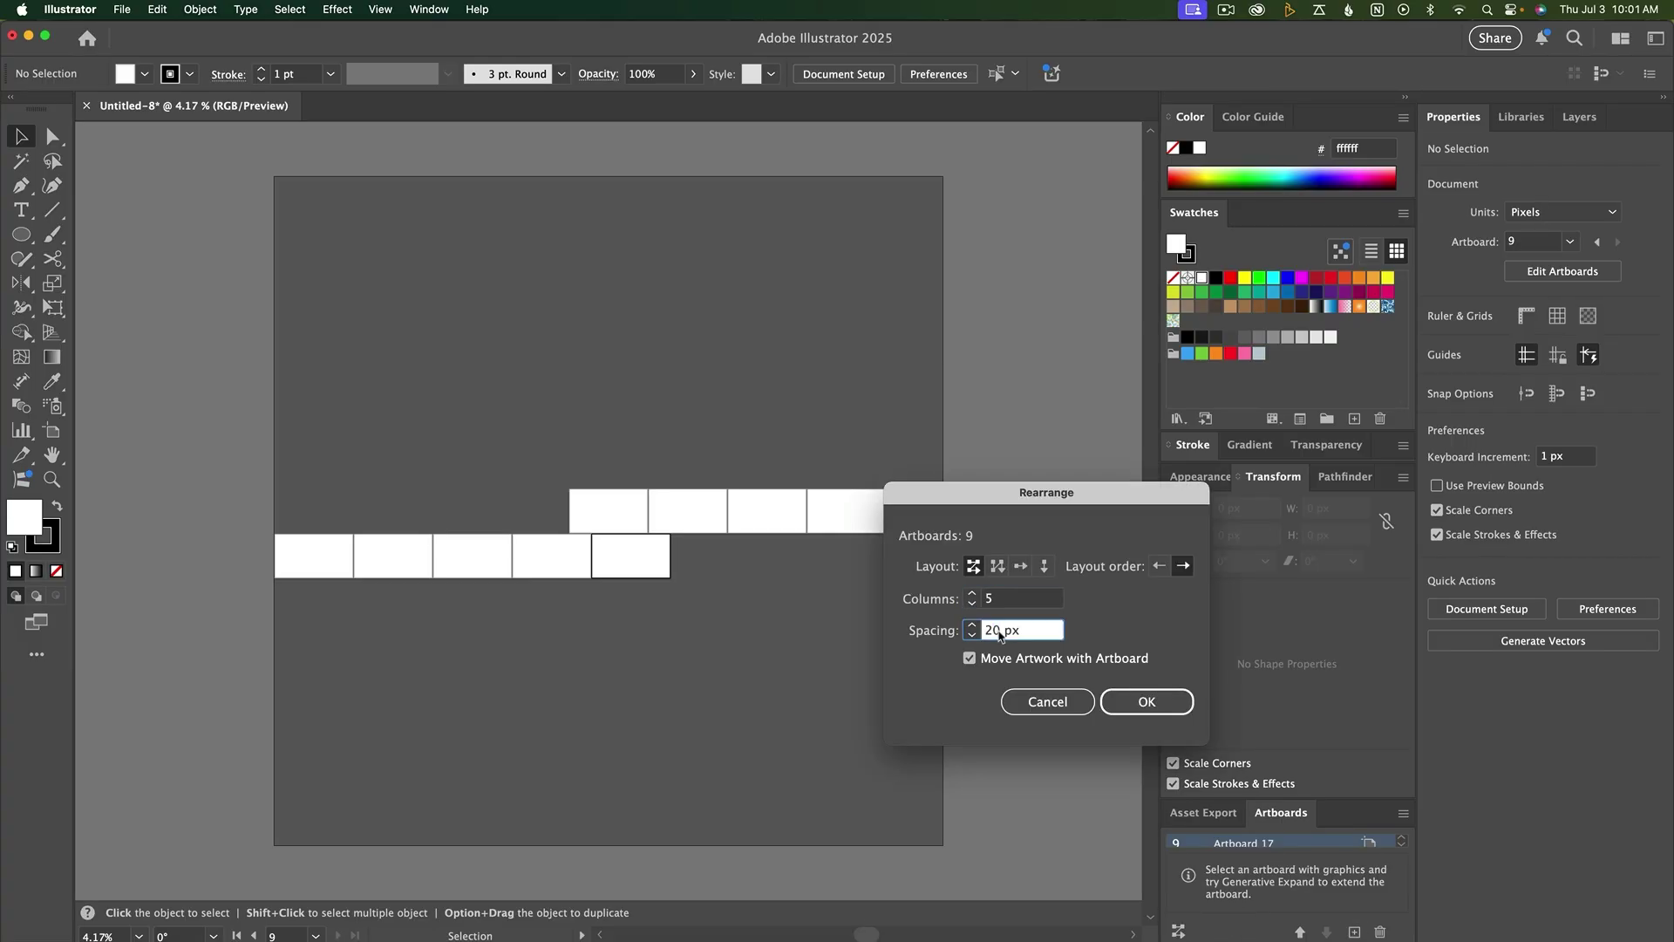
{"action": "type", "text": "100"}
{"action": "left_click", "coordinate": [1138, 703]}
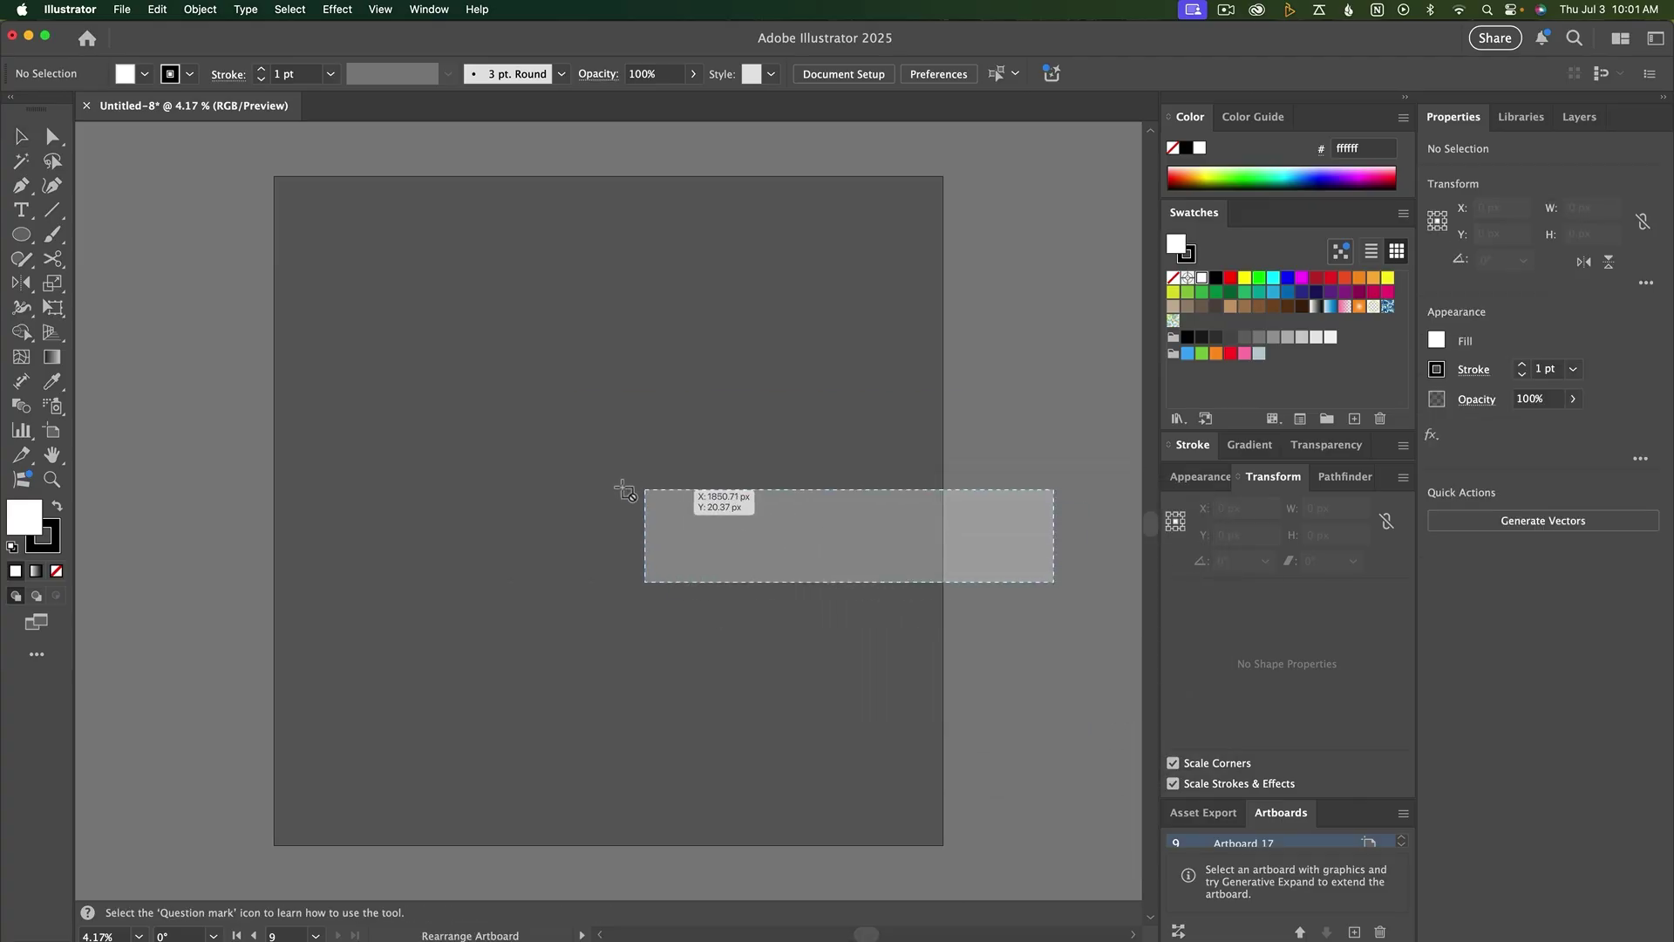
{"action": "left_click", "coordinate": [398, 449]}
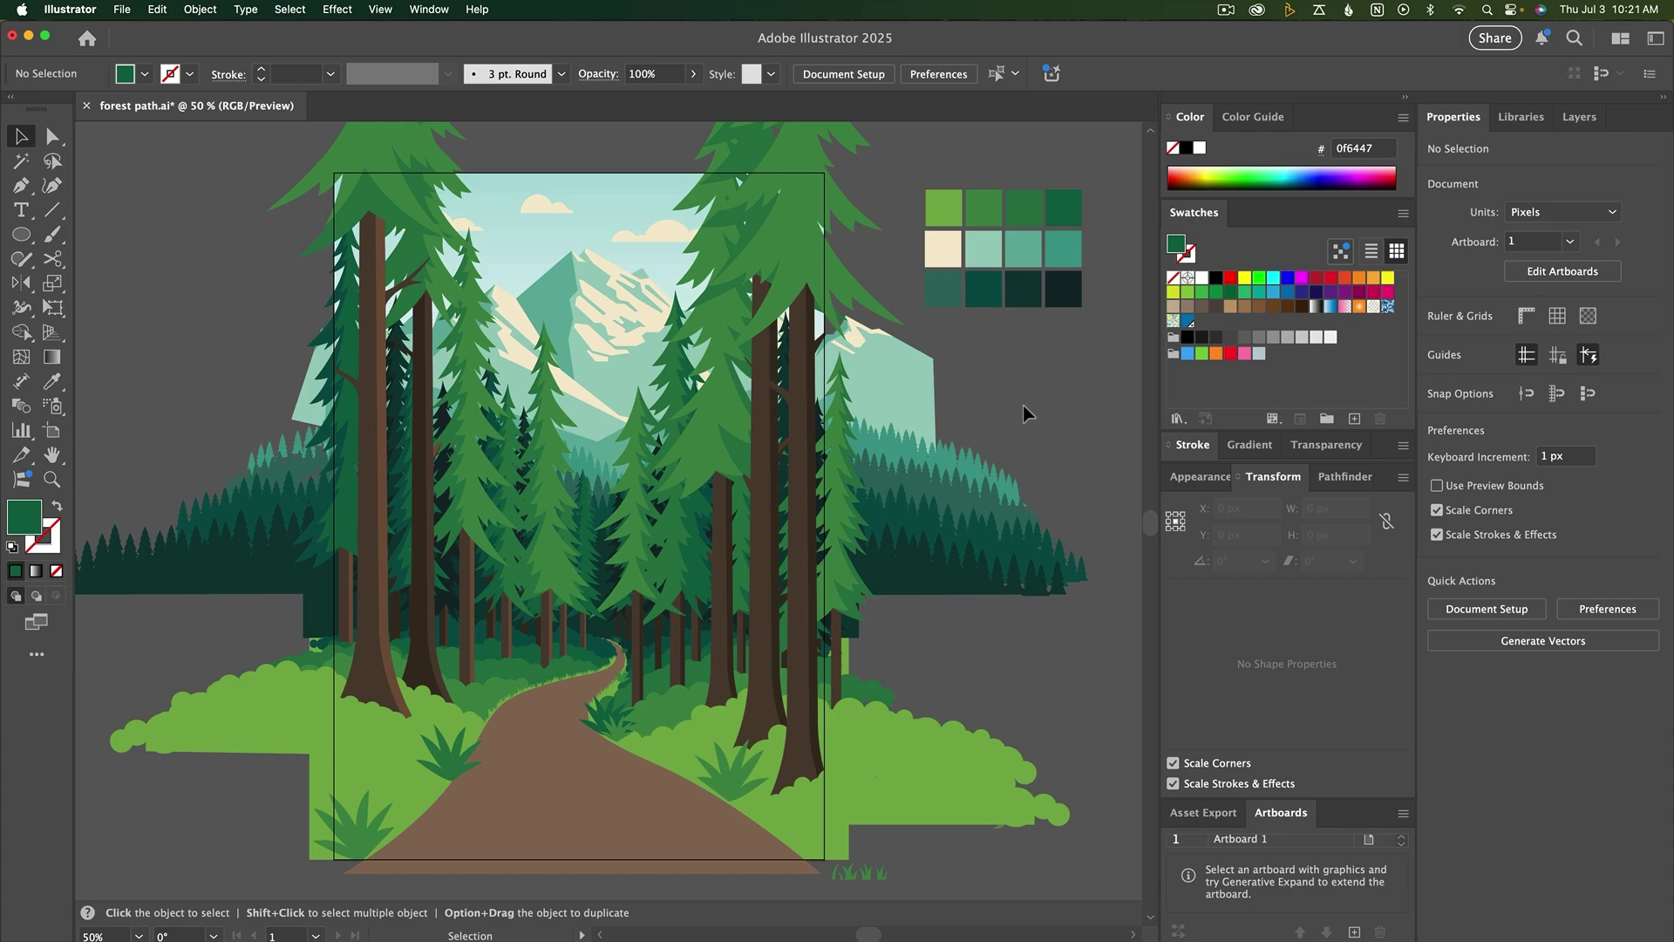
Switch forest path.ai to View > Trim View
{"action": "left_click", "coordinate": [380, 9]}
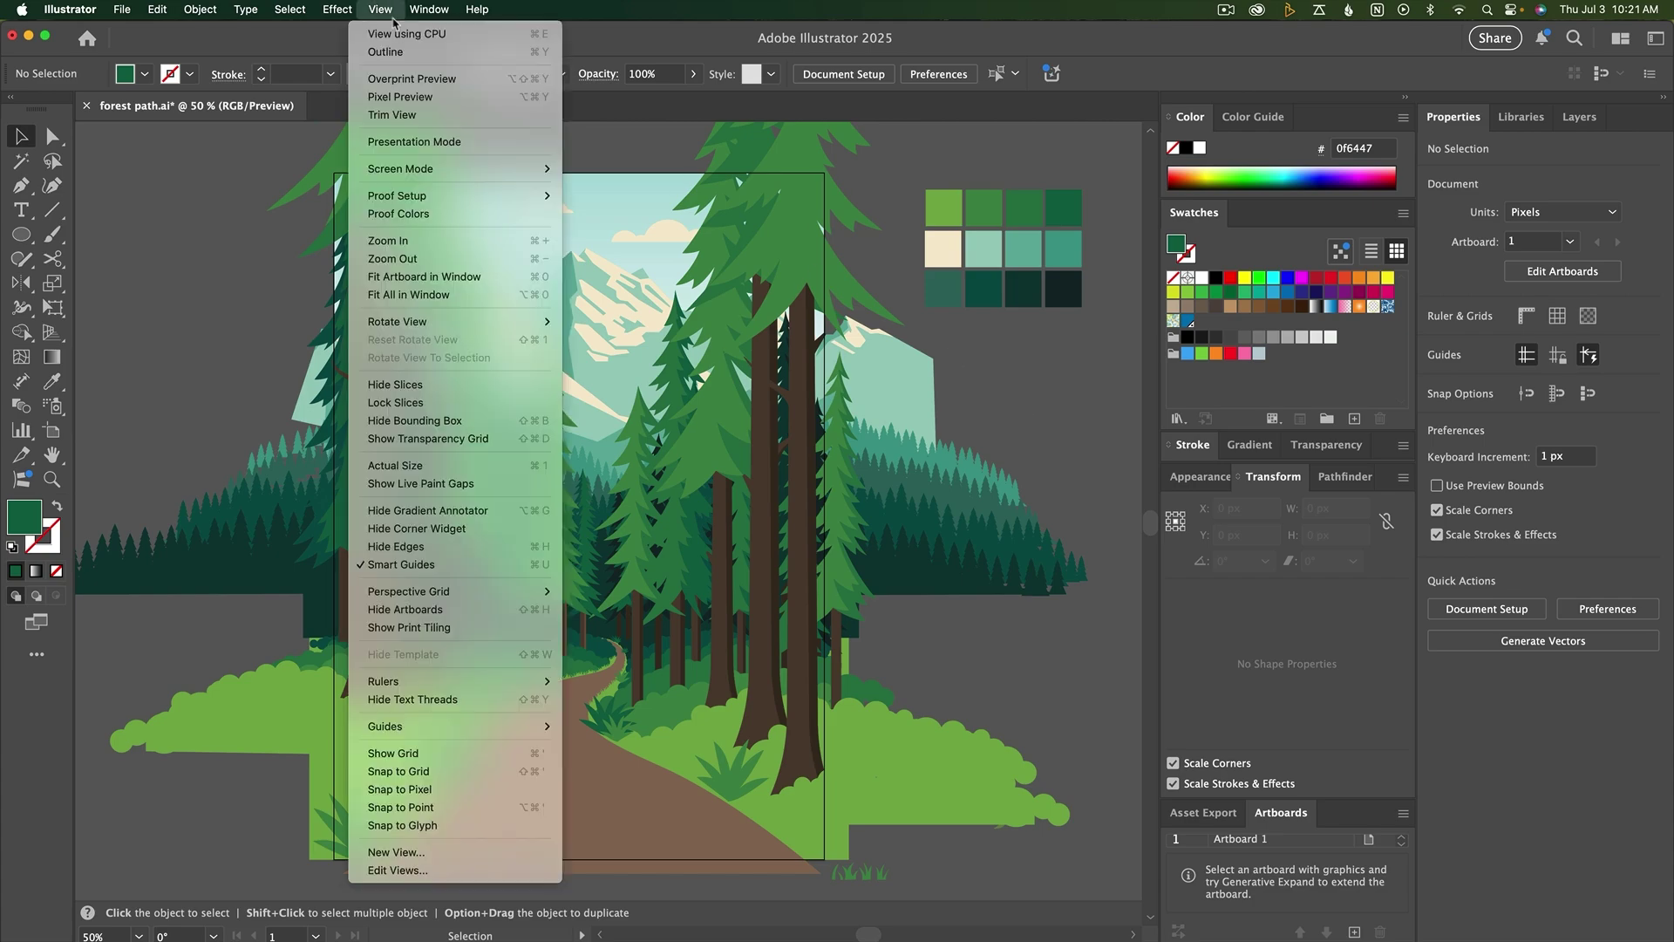
{"action": "left_click", "coordinate": [463, 116]}
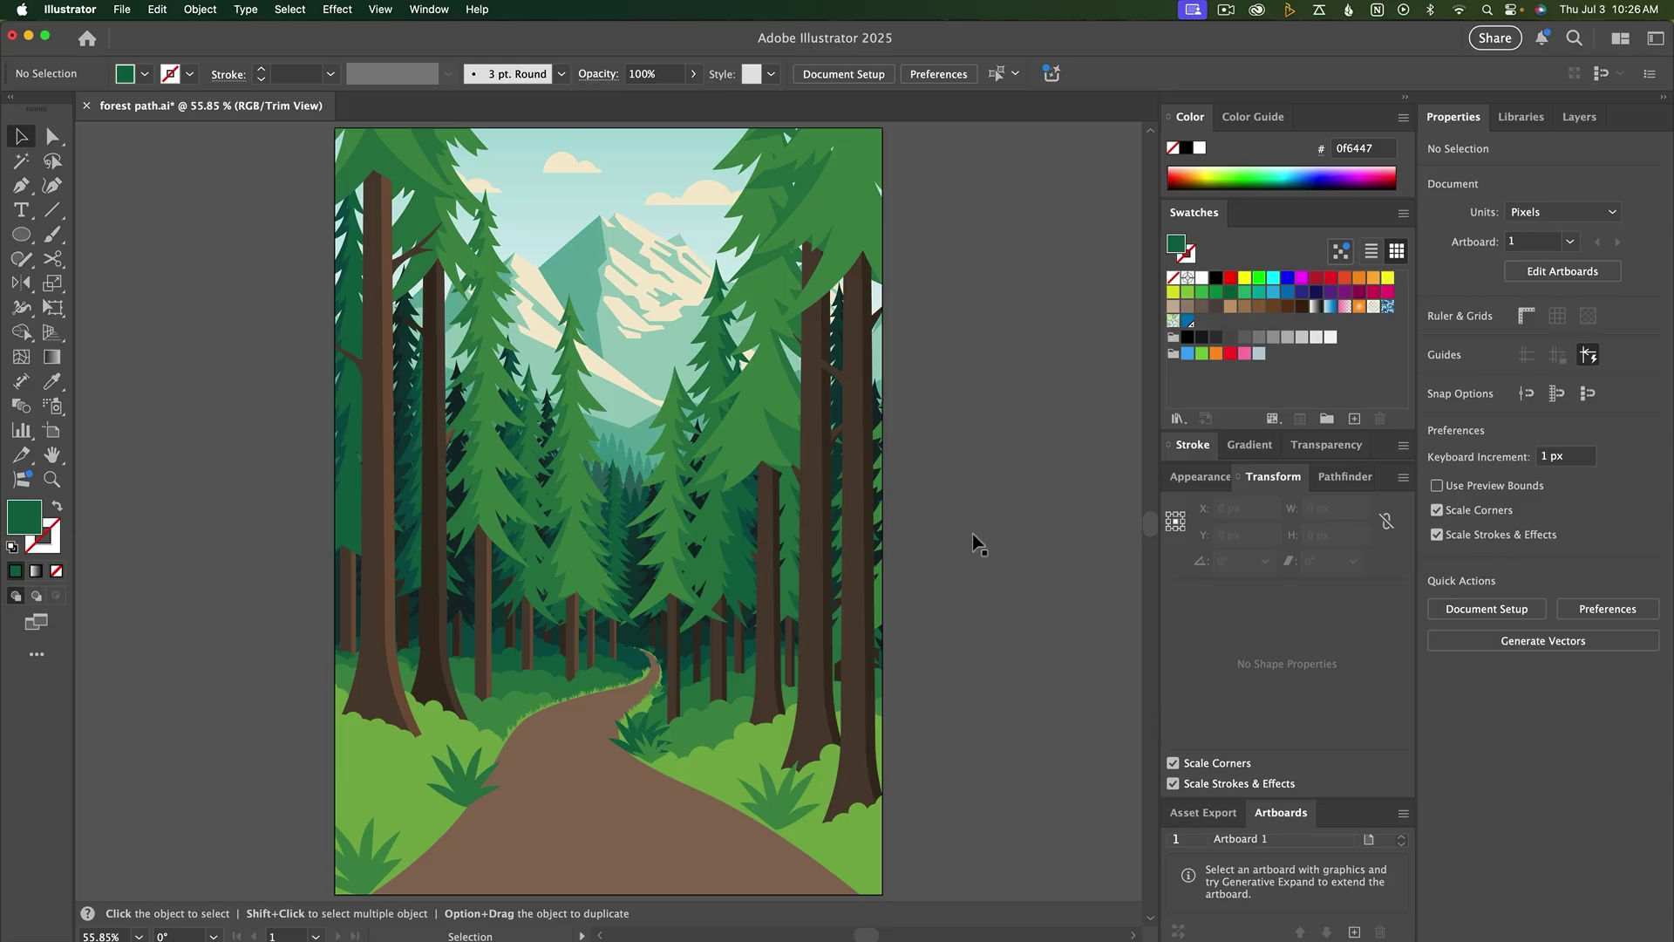
Open a second window of the forest artwork and tile both windows side by side
{"action": "left_click", "coordinate": [429, 10]}
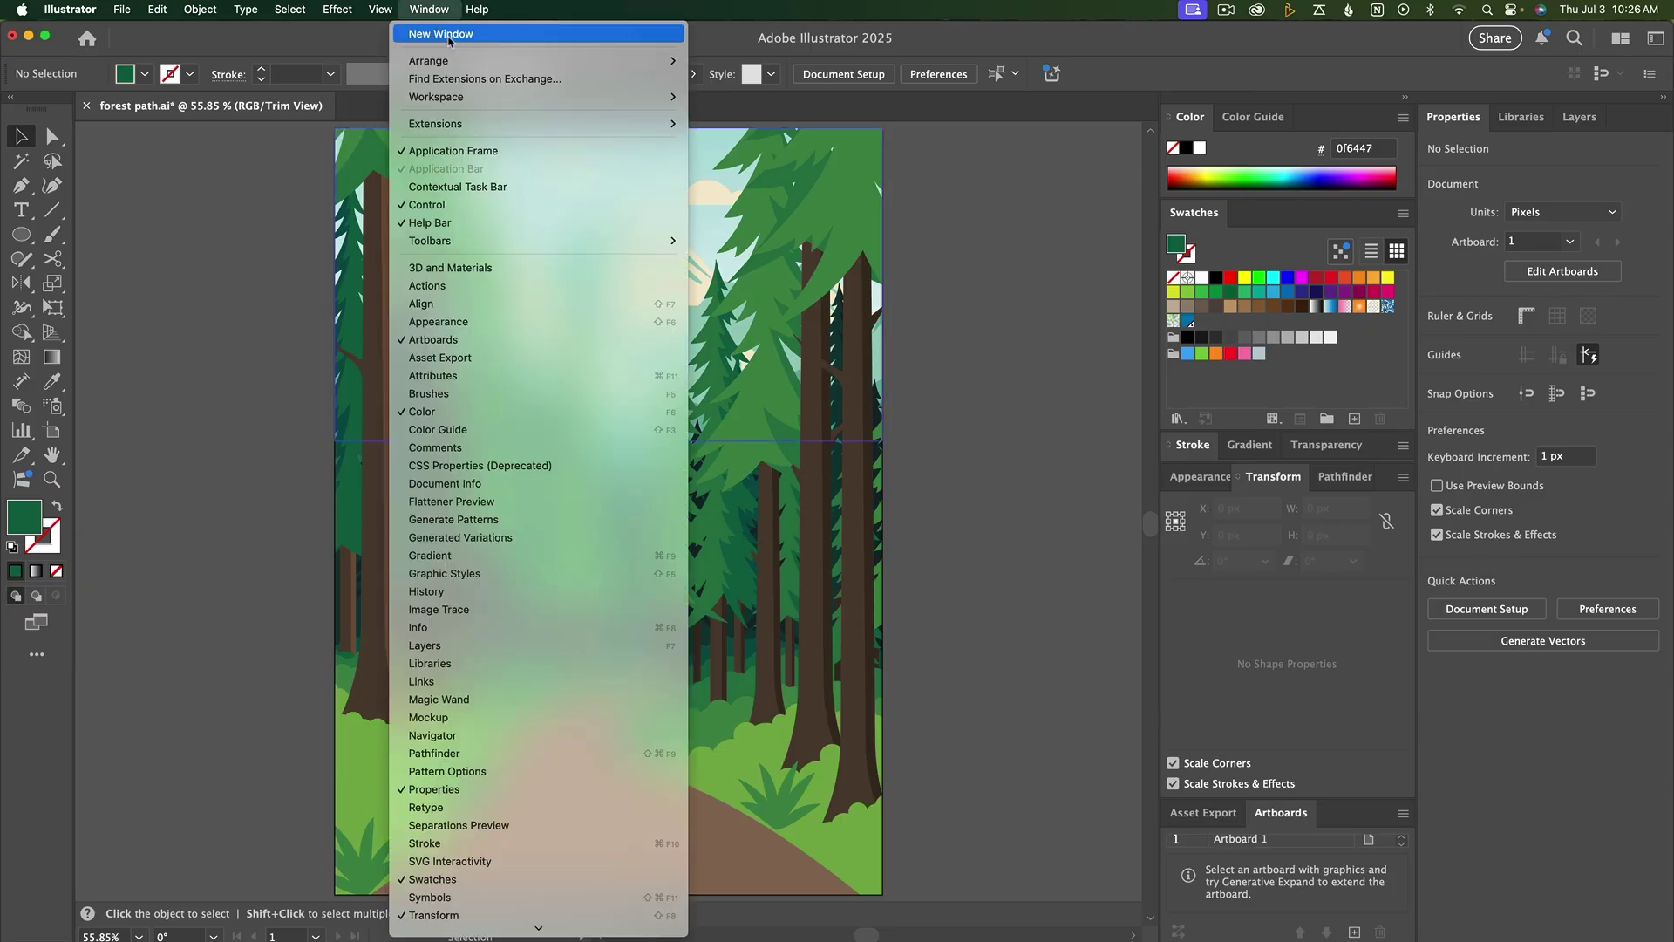
{"action": "left_click", "coordinate": [440, 34]}
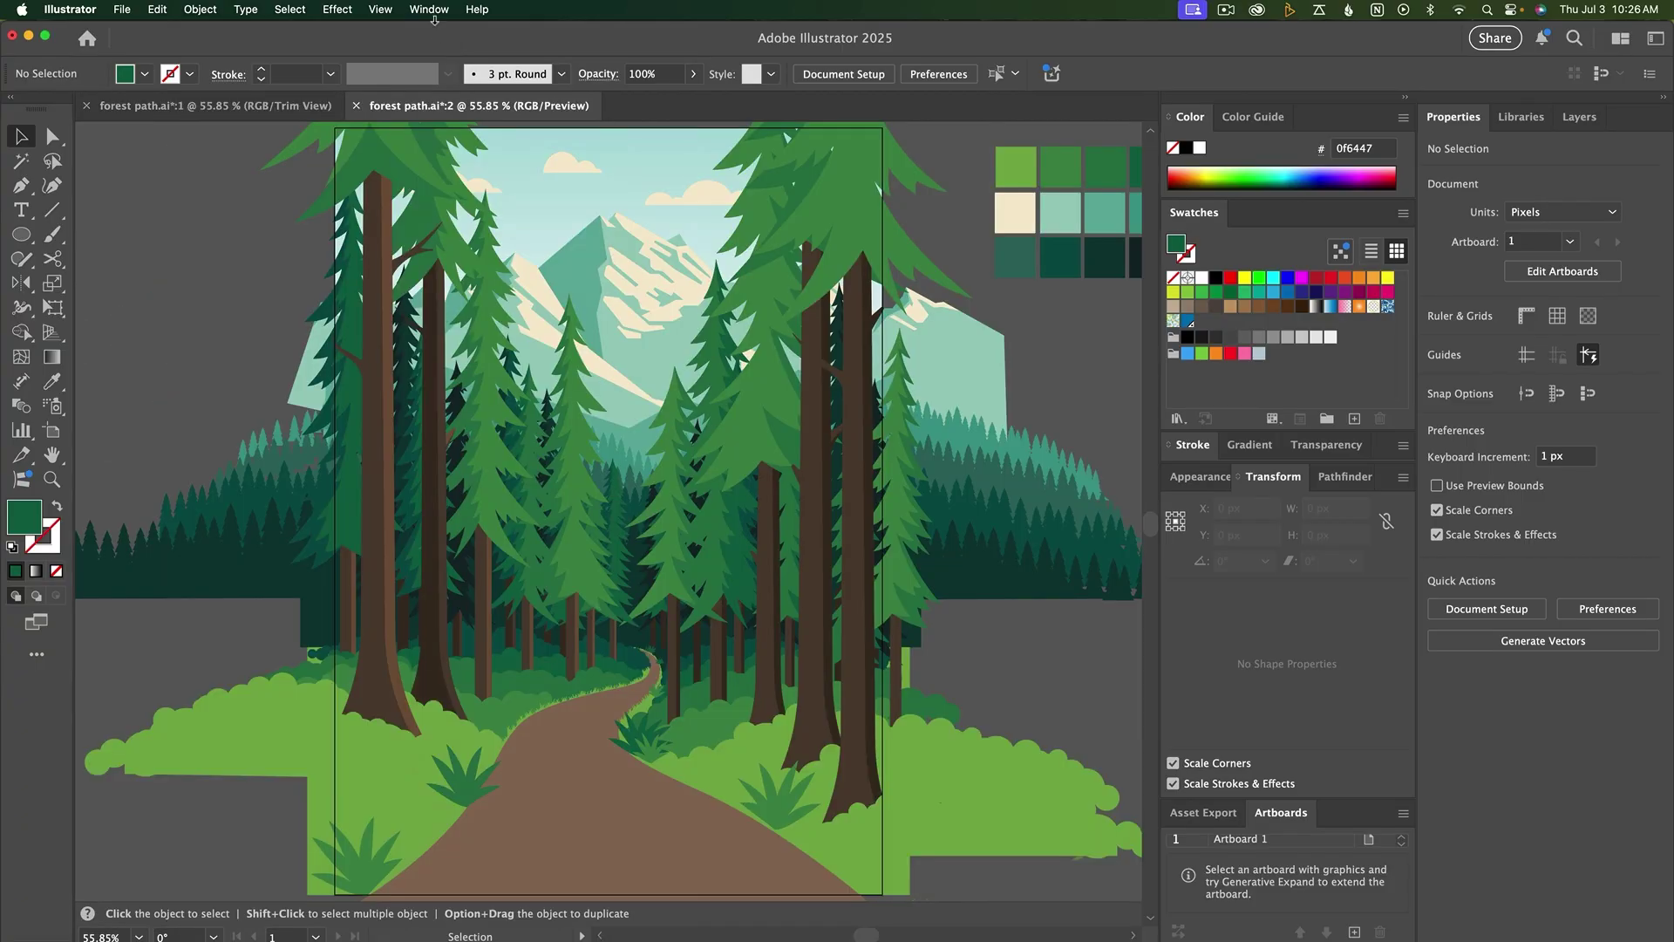
{"action": "left_click", "coordinate": [433, 10]}
{"action": "mouse_move", "coordinate": [440, 63]}
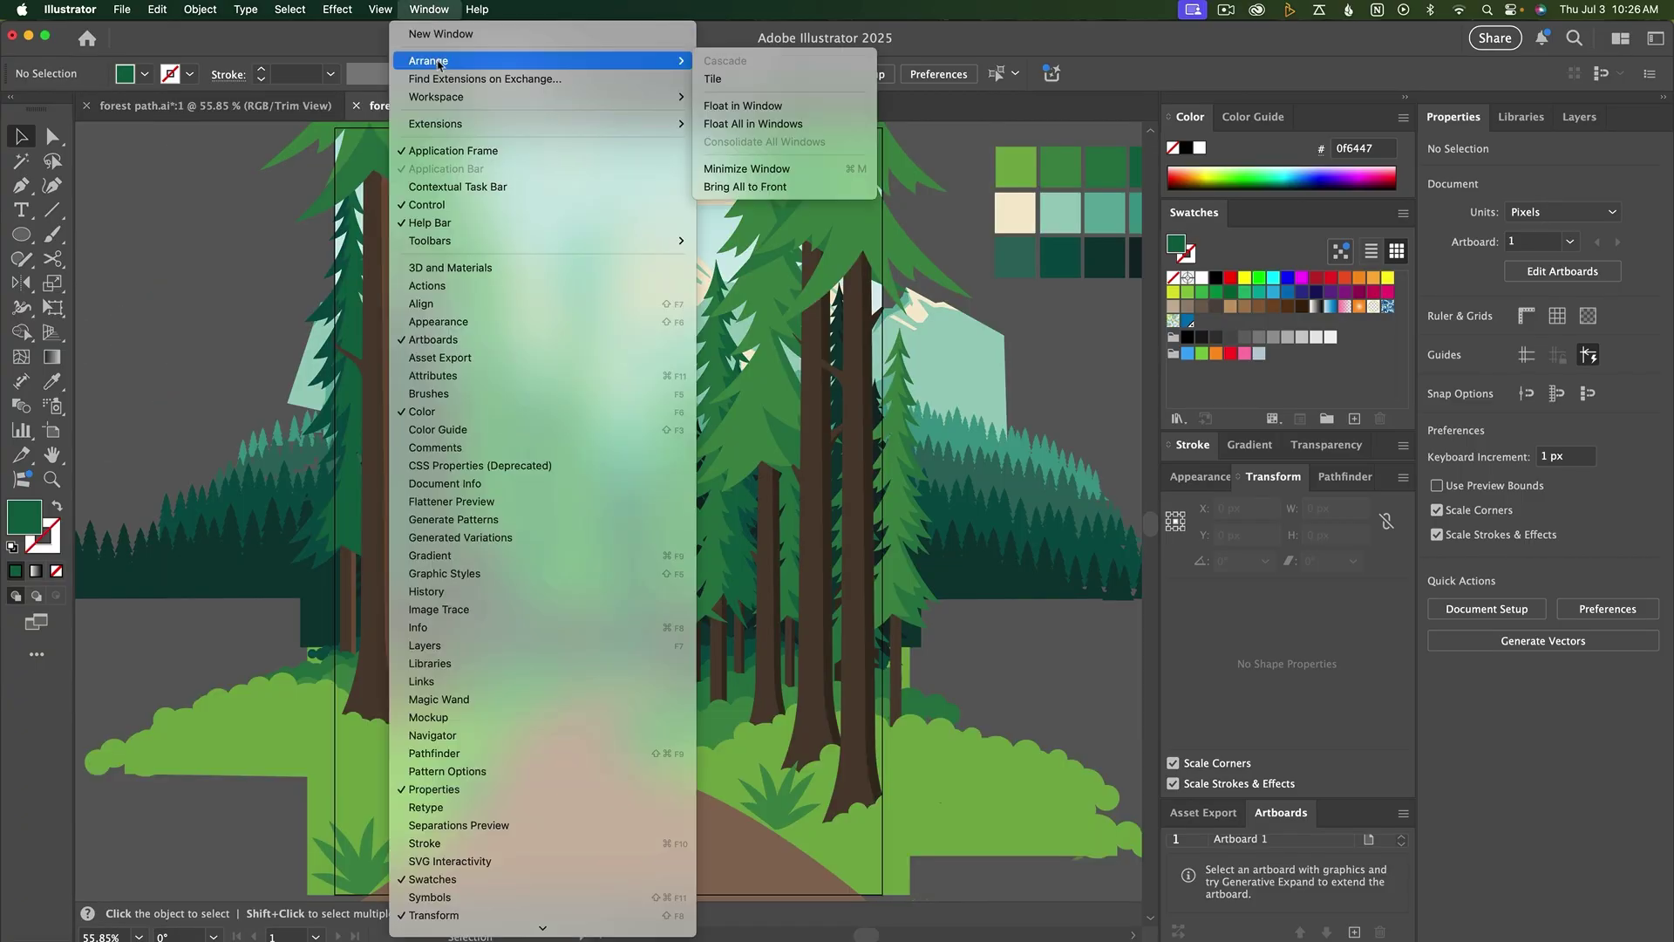
{"action": "left_click", "coordinate": [720, 80]}
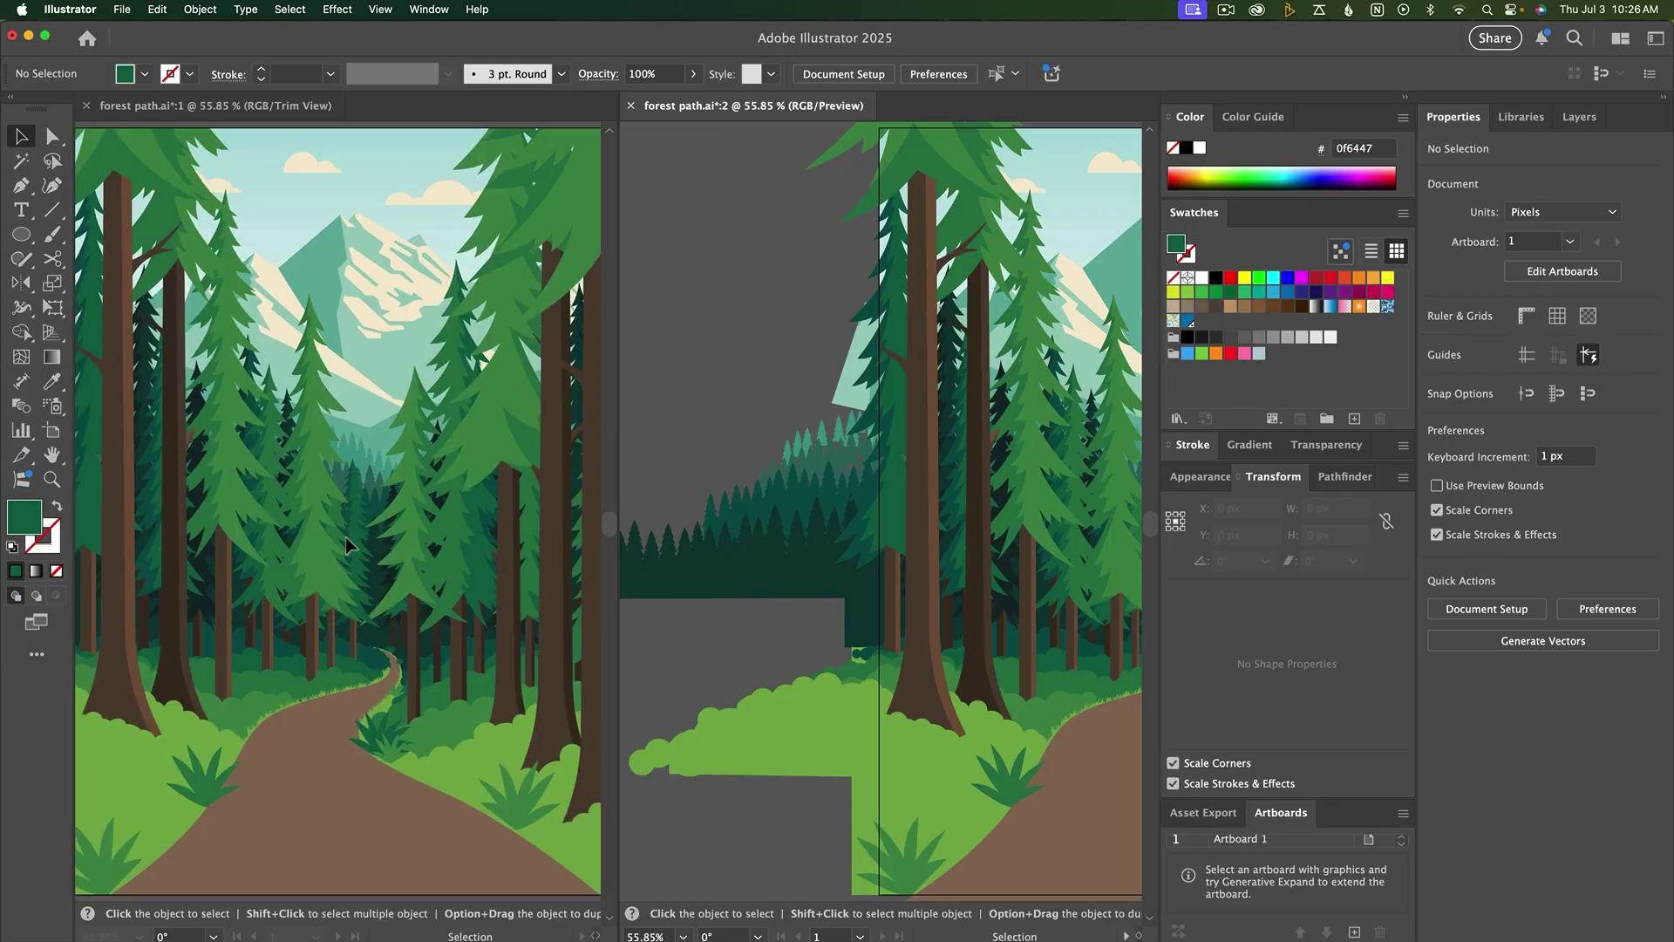
Zoom the left window to 400% on the trees and fit the artboard in the right window
{"action": "left_click", "coordinate": [360, 545]}
{"action": "key", "text": "super+equal"}
{"action": "key", "text": "super+equal"}
{"action": "key", "text": "super+equal"}
{"action": "key", "text": "super+equal"}
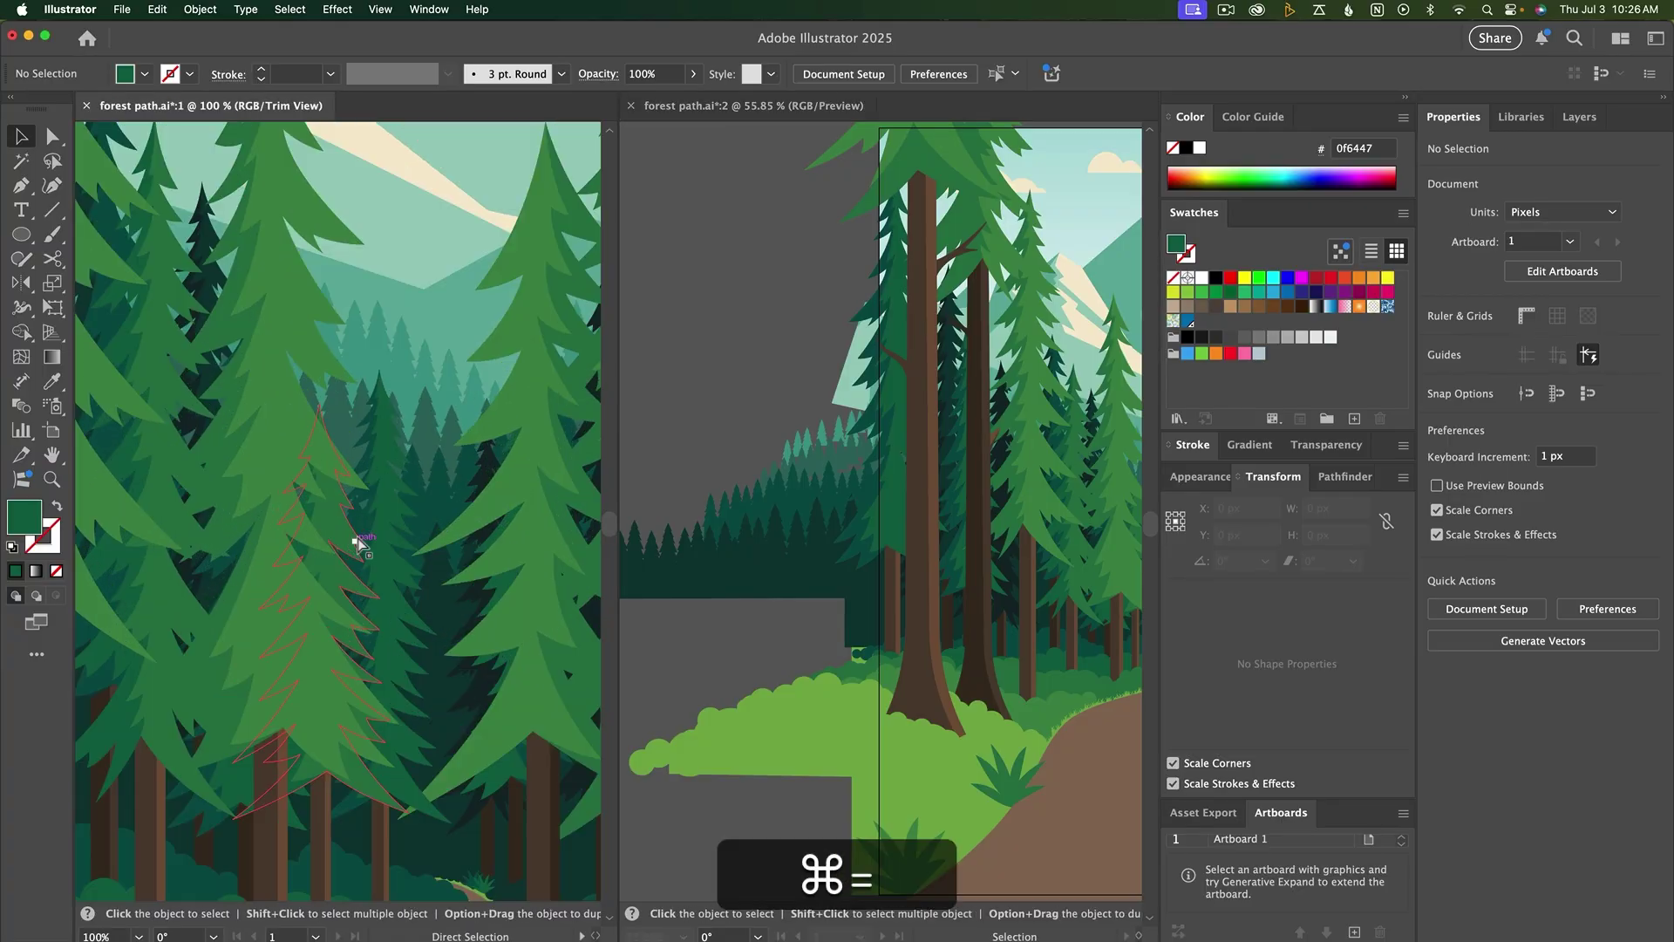
{"action": "key", "text": "super+equal"}
{"action": "key", "text": "super+equal"}
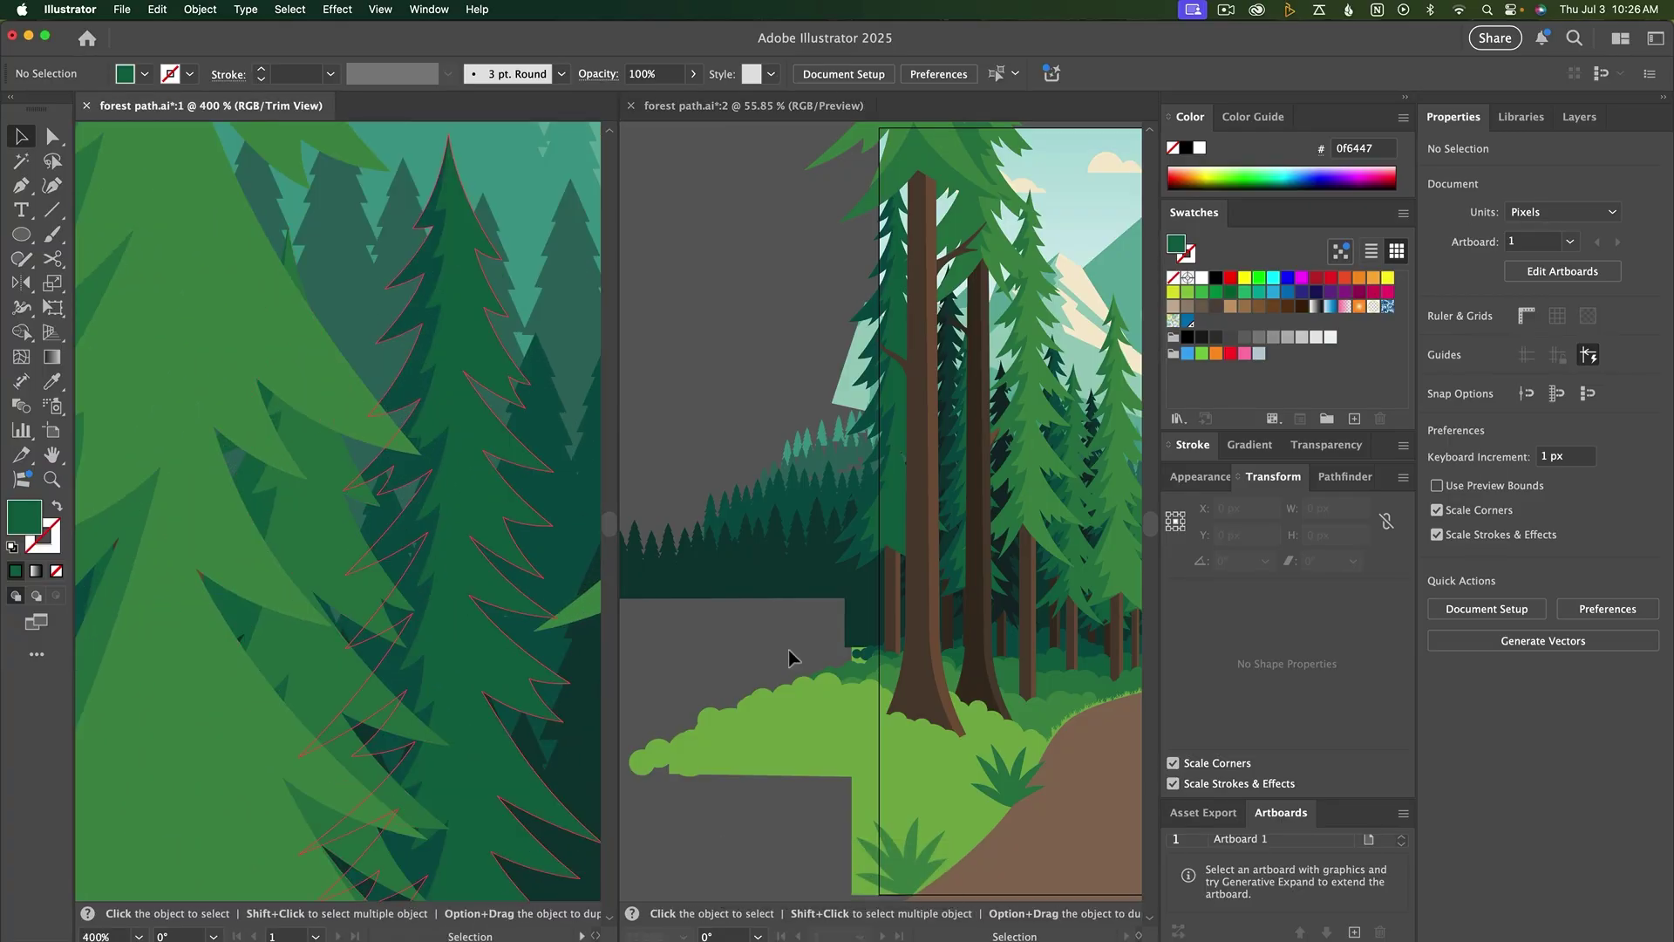
{"action": "left_click", "coordinate": [789, 651]}
{"action": "key", "text": "super+0"}
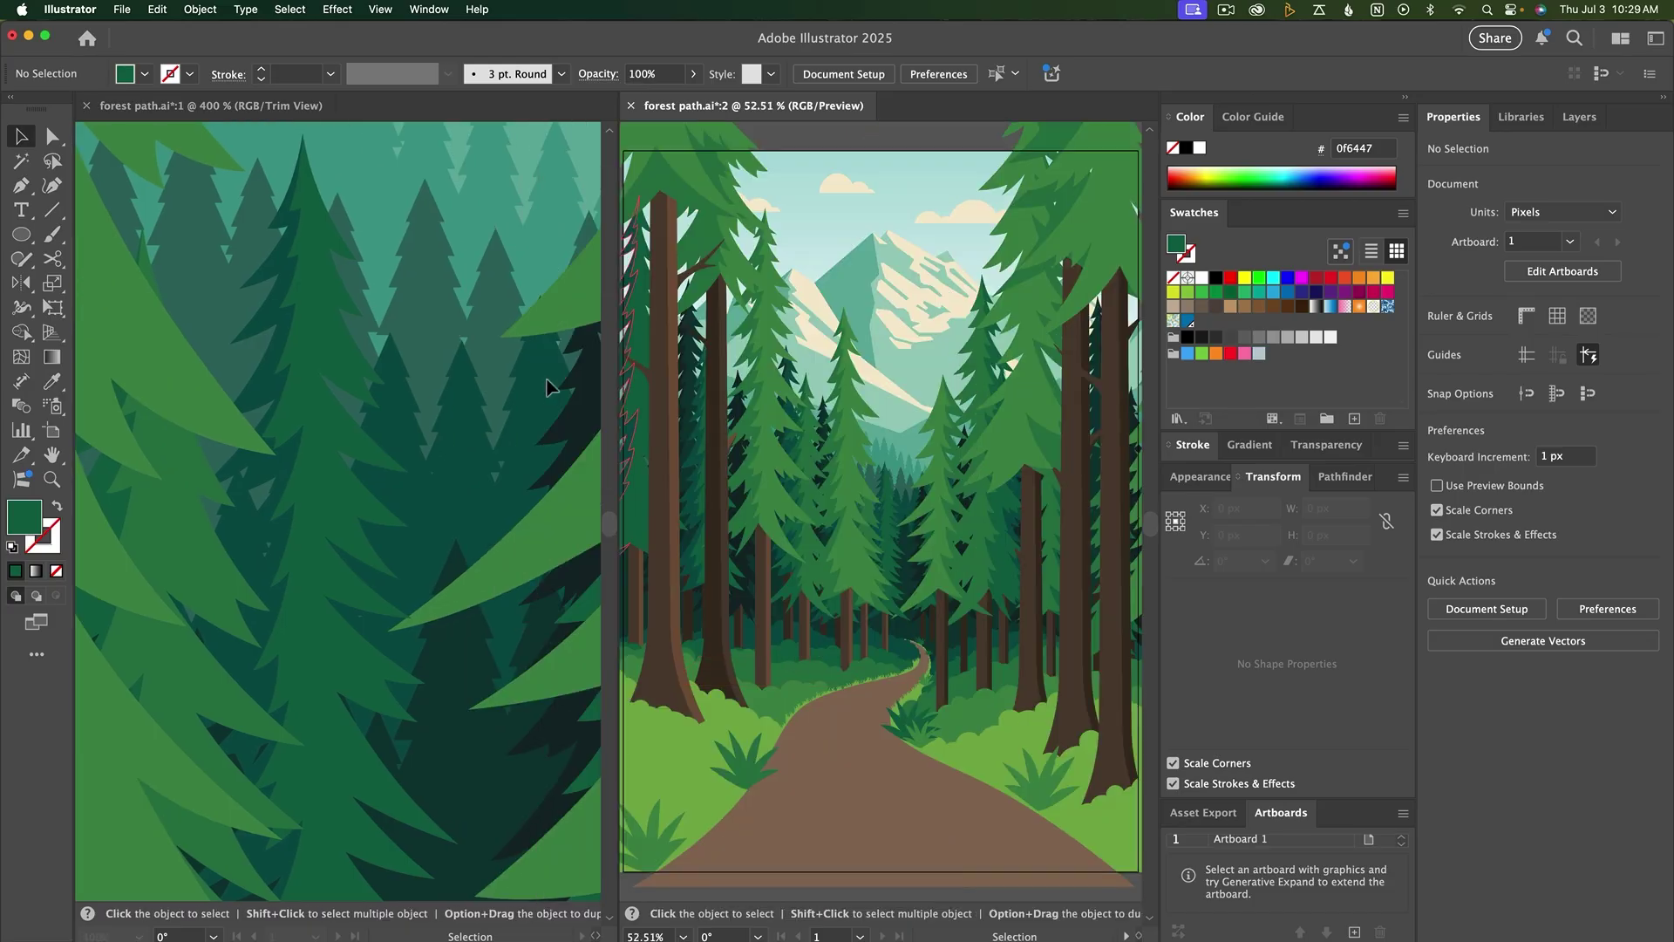
Give one tree a darker colour sampled with the Eyedropper, then deselect
{"action": "key", "text": "a"}
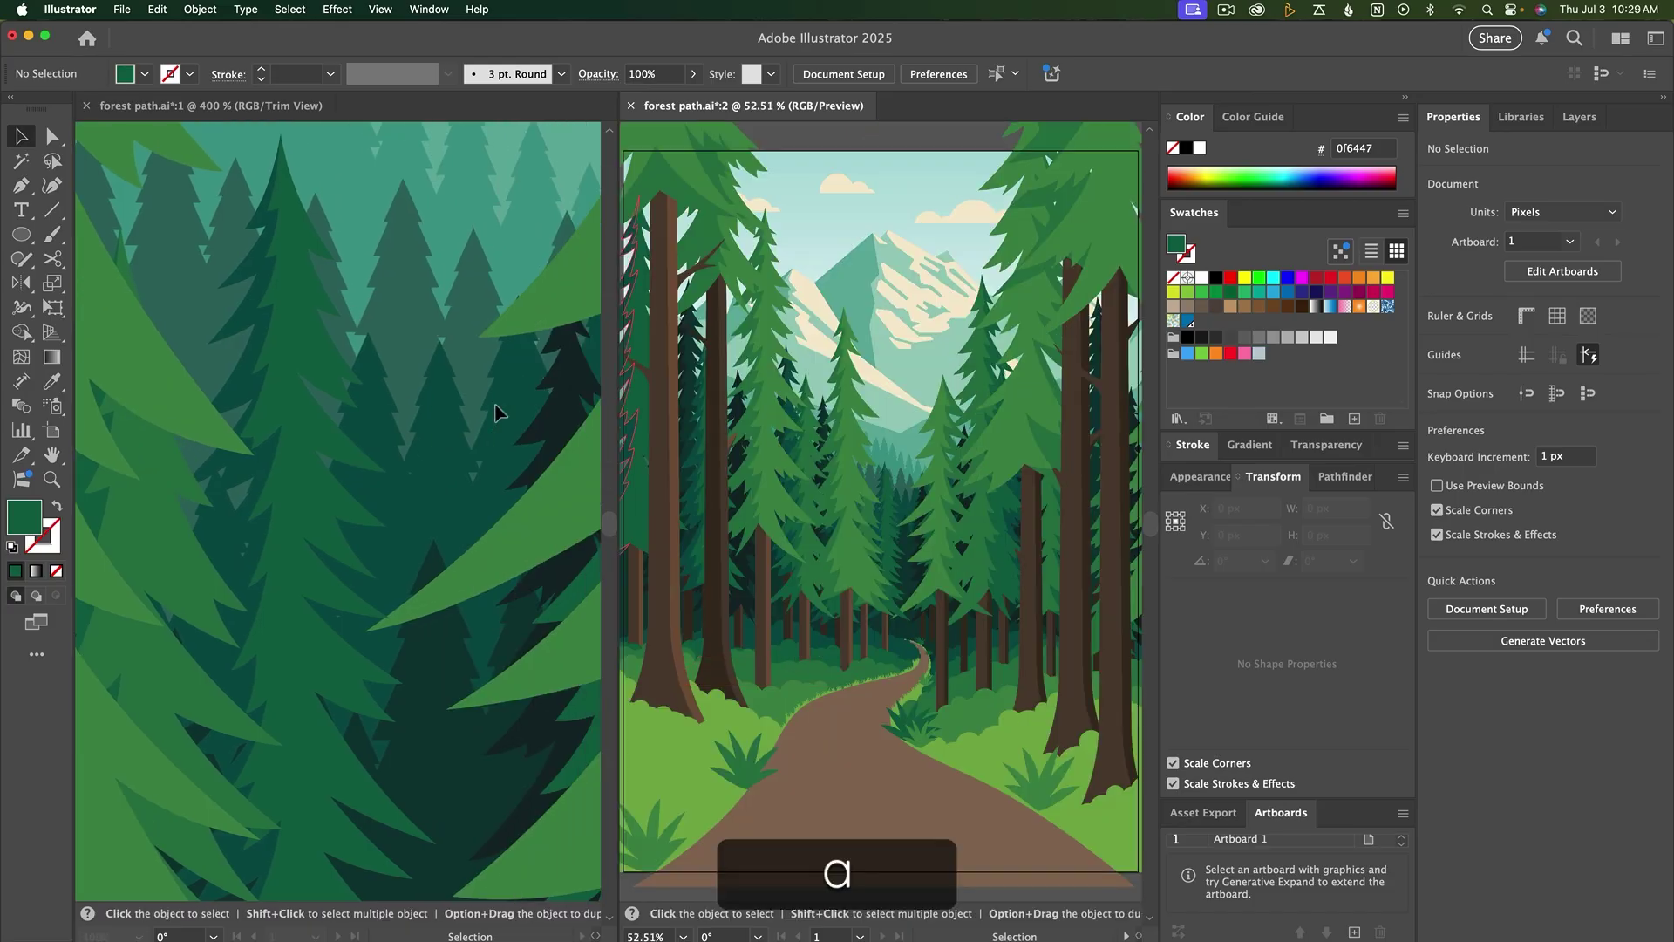
{"action": "left_click", "coordinate": [305, 505]}
{"action": "key", "text": "i"}
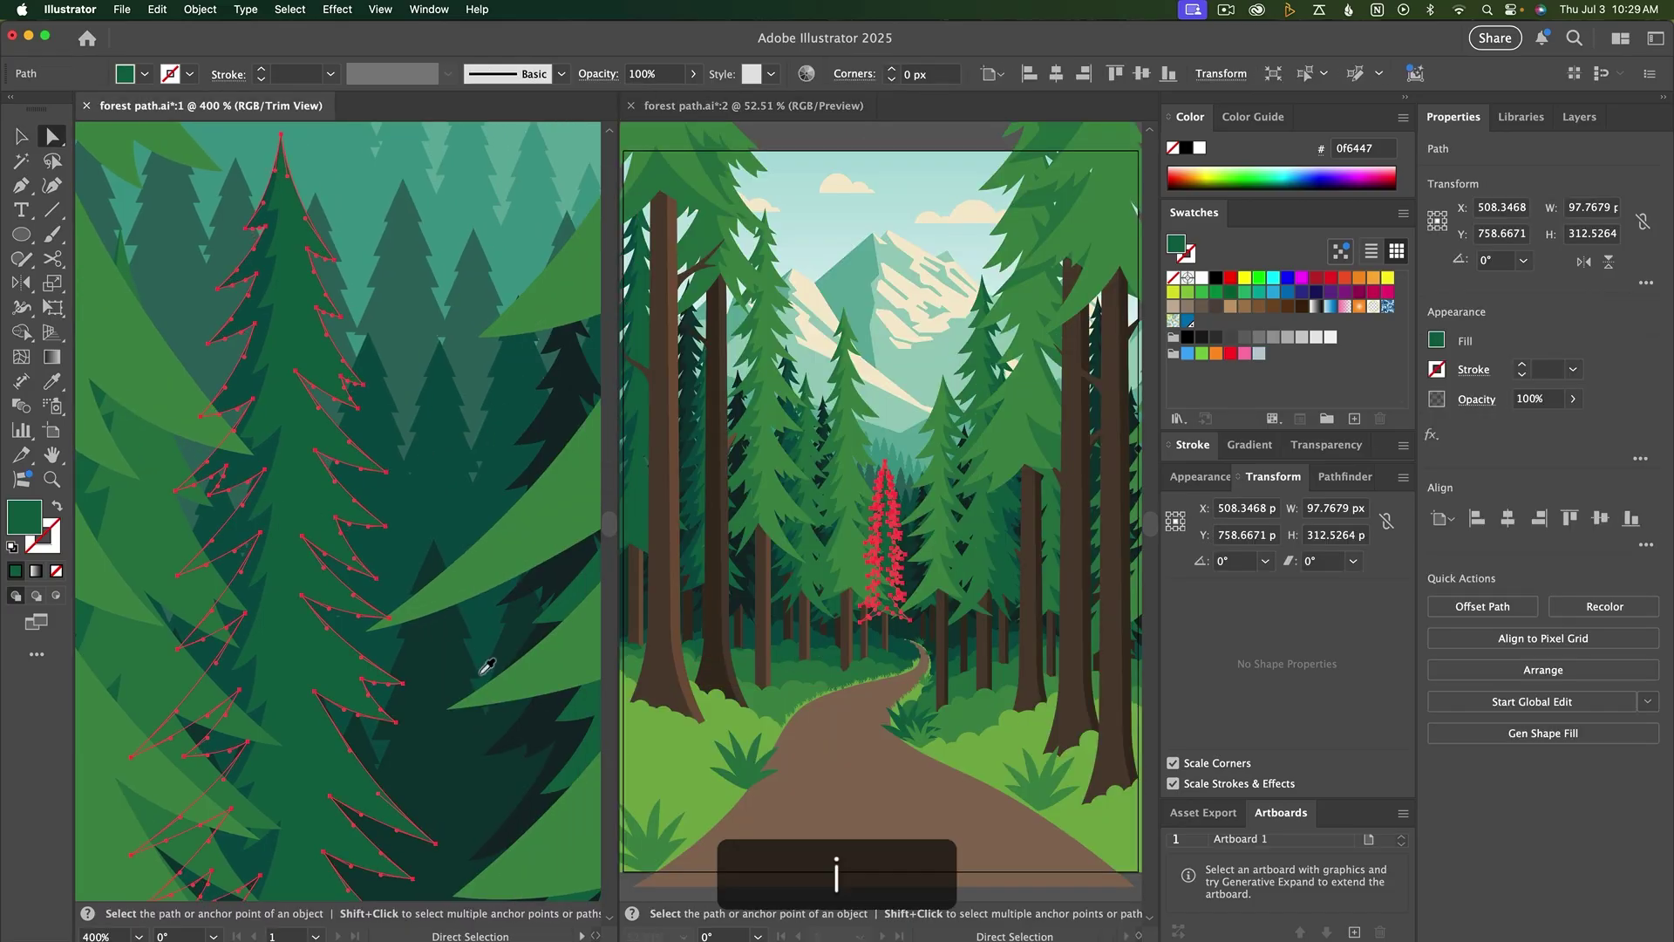
{"action": "left_click", "coordinate": [567, 568]}
{"action": "key", "text": "v"}
{"action": "left_click", "coordinate": [829, 140]}
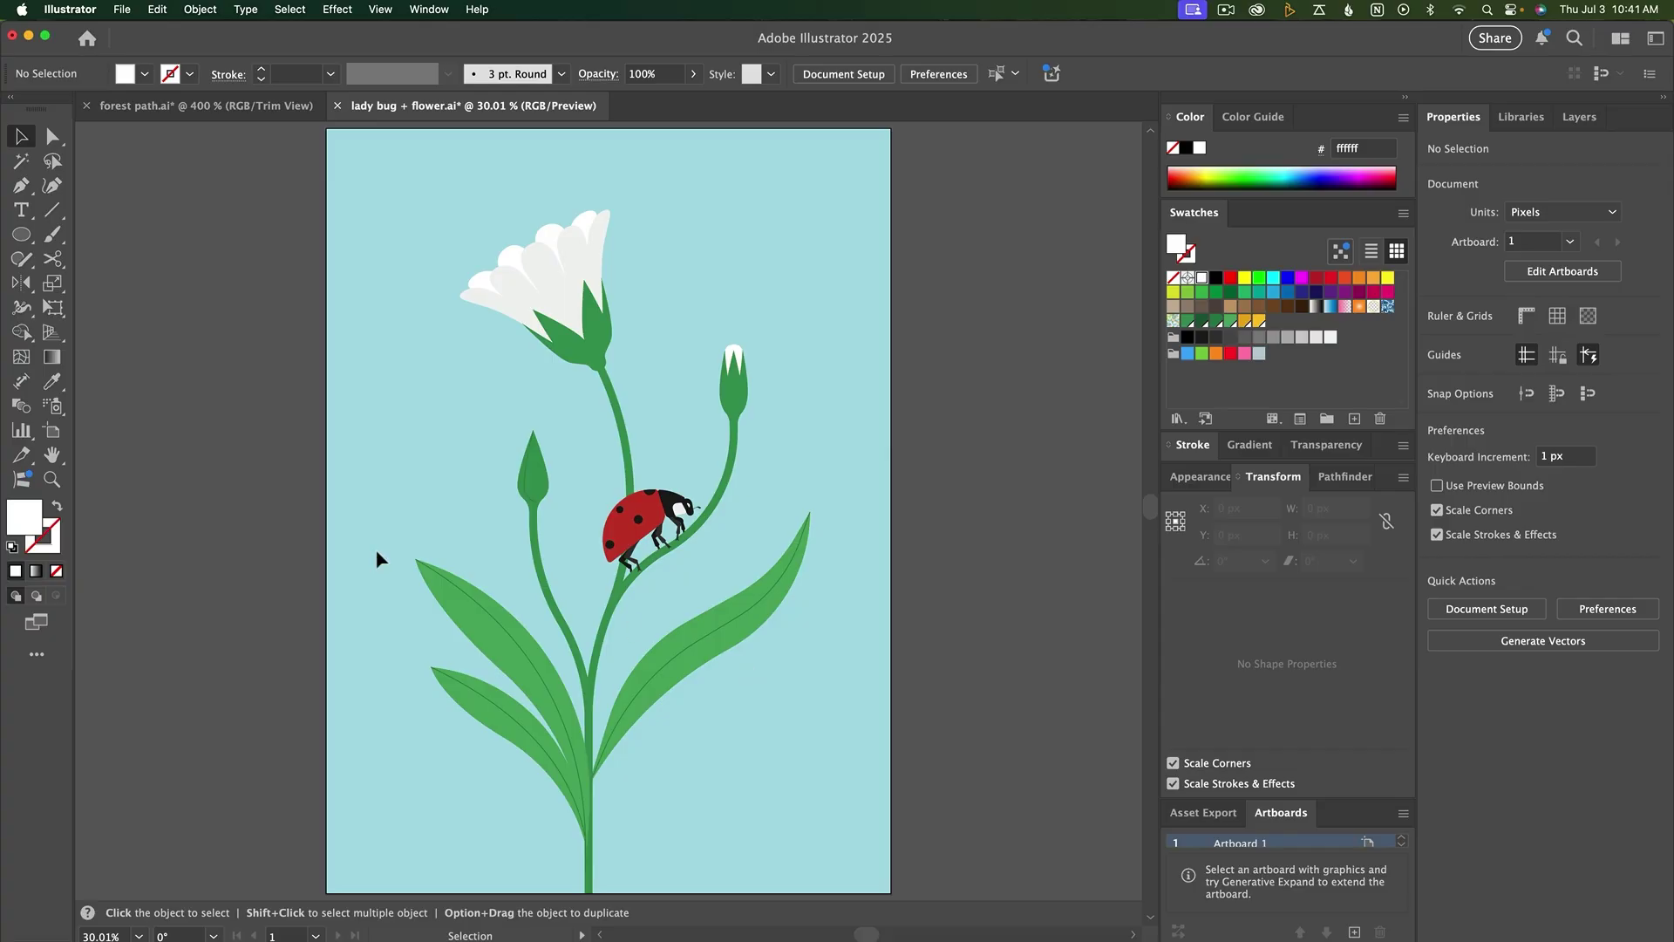
{"action": "left_click", "coordinate": [54, 456]}
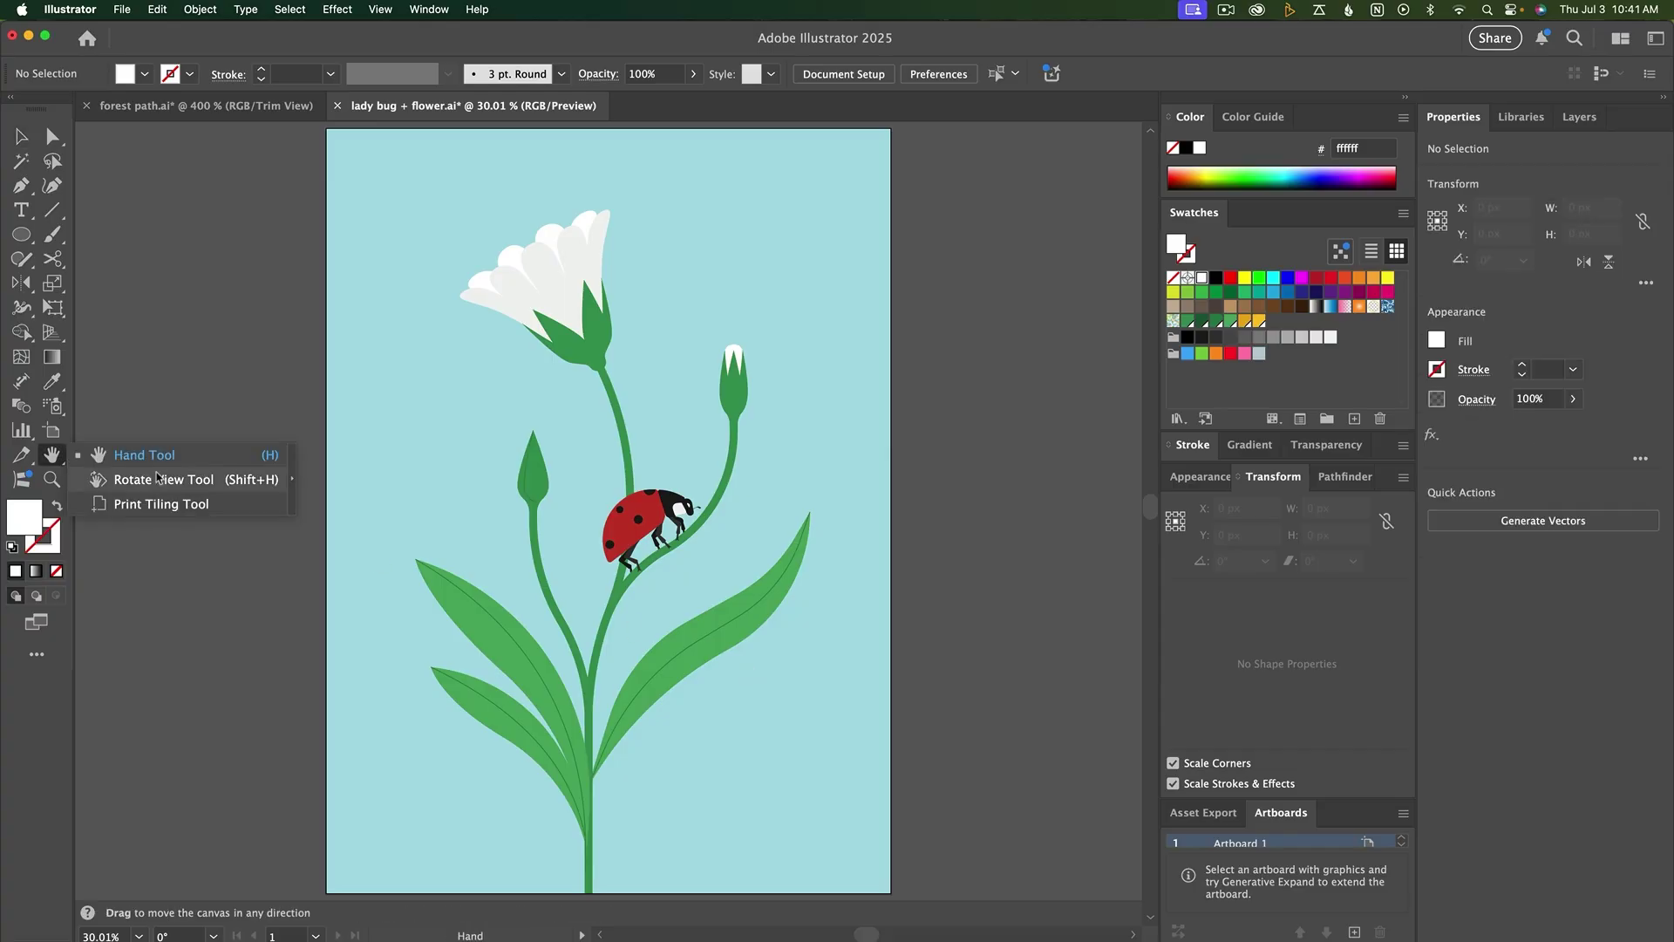
{"action": "left_click", "coordinate": [225, 488]}
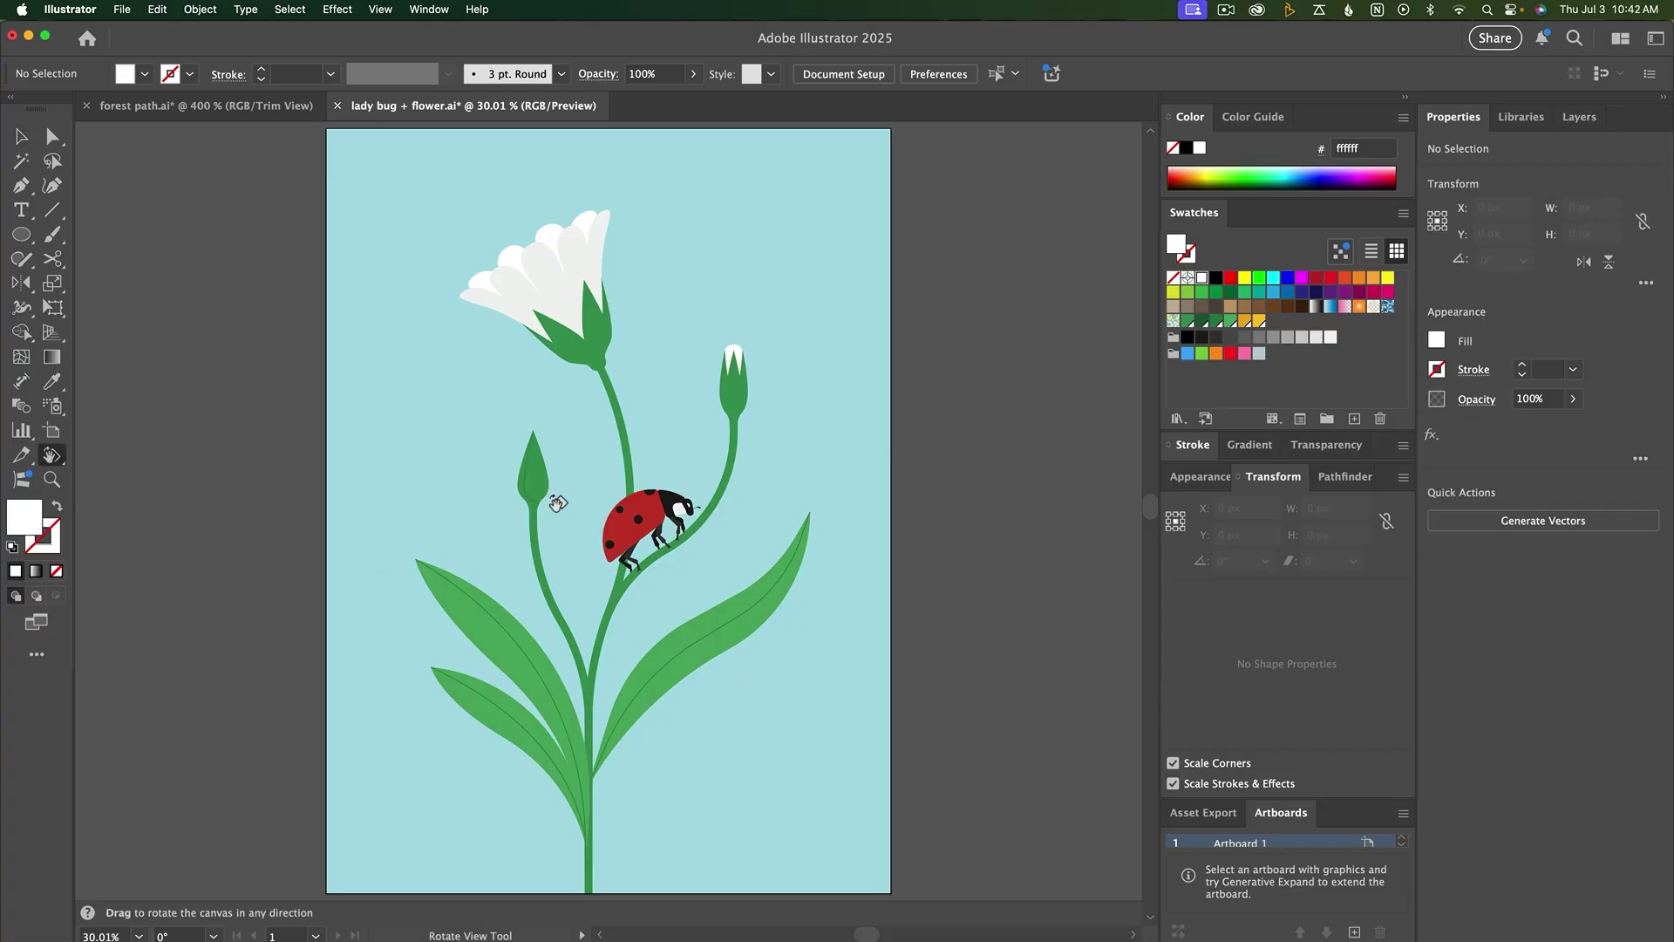
{"action": "left_click_drag", "start_coordinate": [549, 497], "coordinate": [600, 501]}
{"action": "key", "text": "shift"}
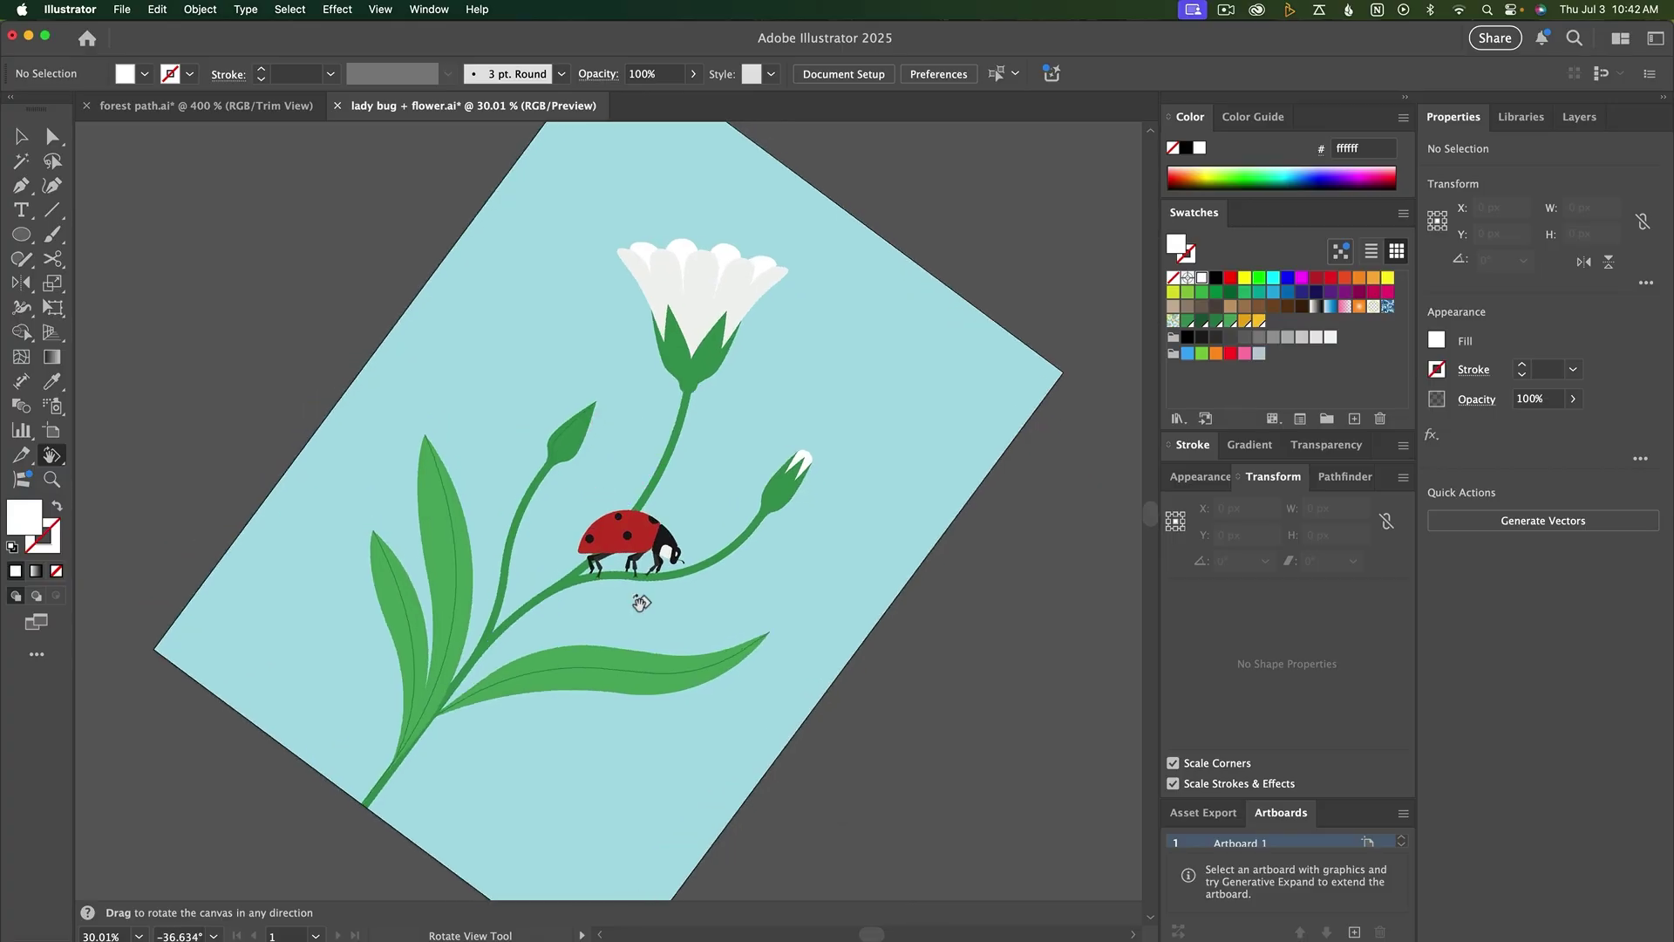
{"action": "left_click", "coordinate": [214, 935]}
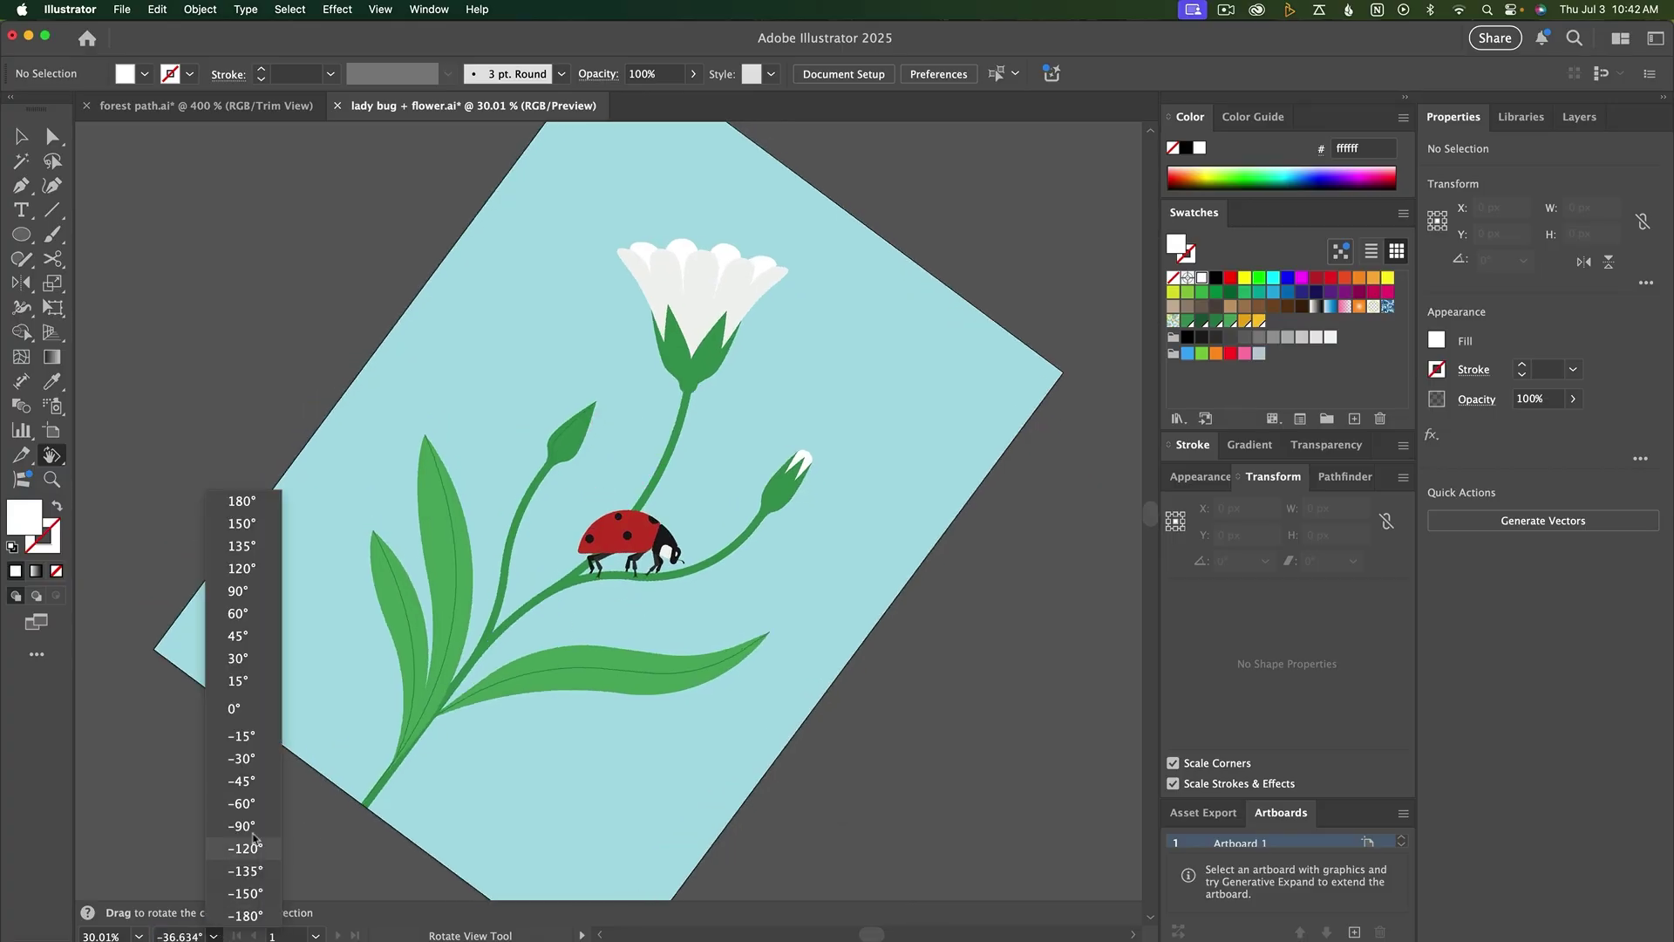
{"action": "left_click", "coordinate": [234, 709]}
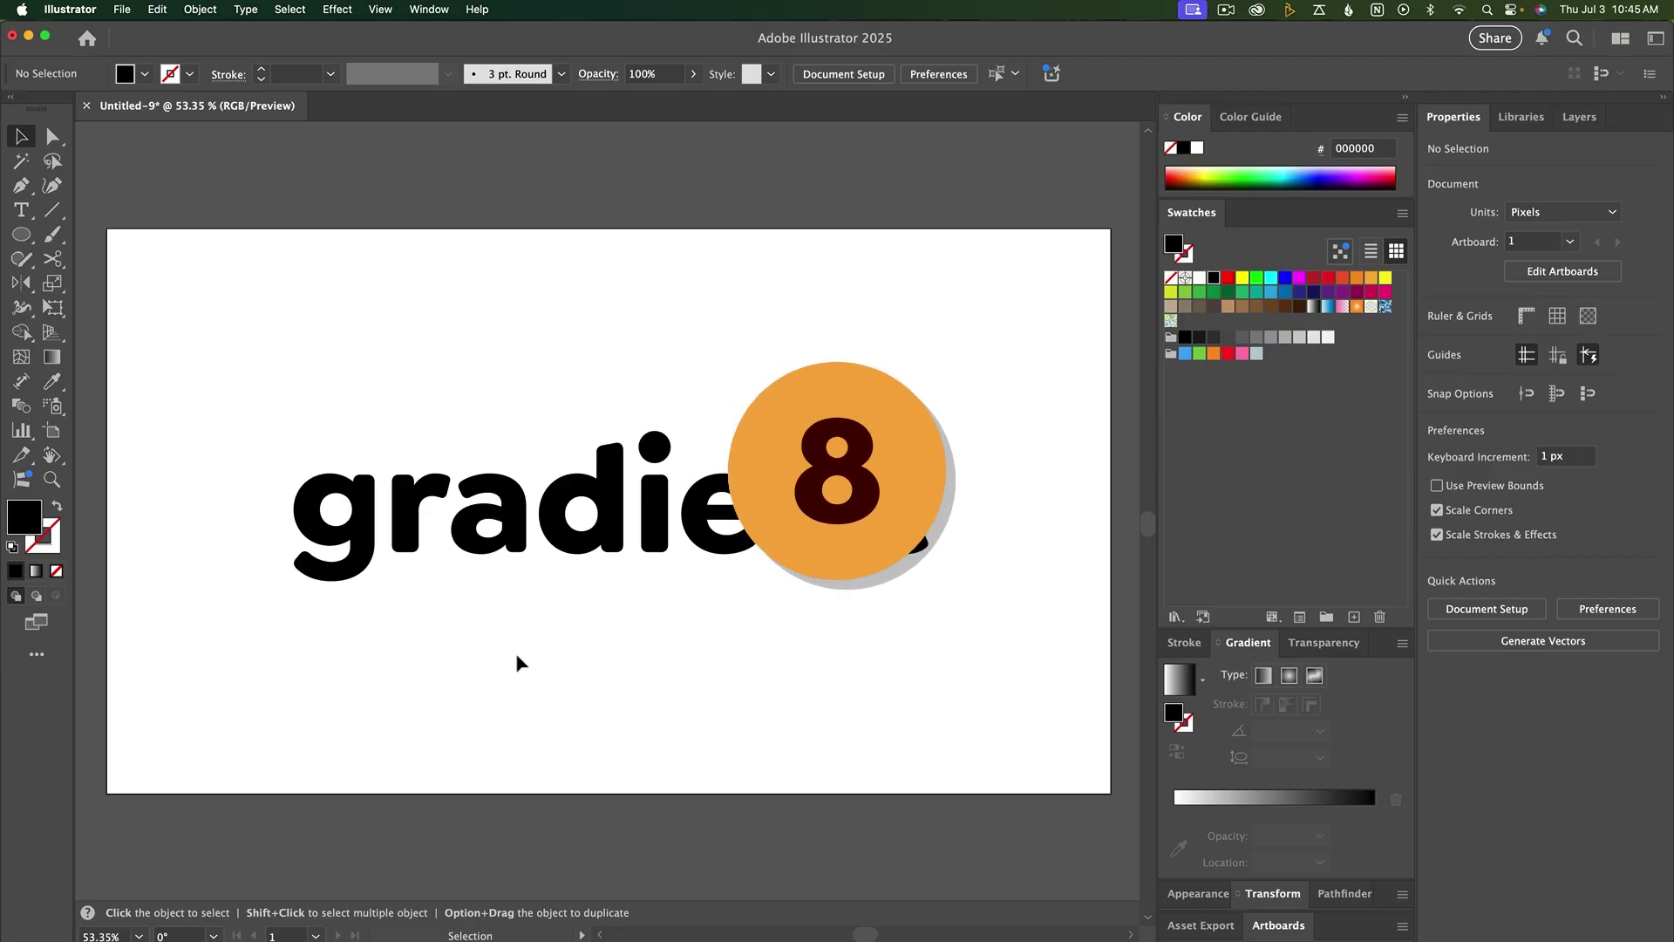
Add a new white-to-black gradient fill to the word 'gradient' in the Appearance panel
{"action": "left_click", "coordinate": [572, 561]}
{"action": "left_click", "coordinate": [36, 571]}
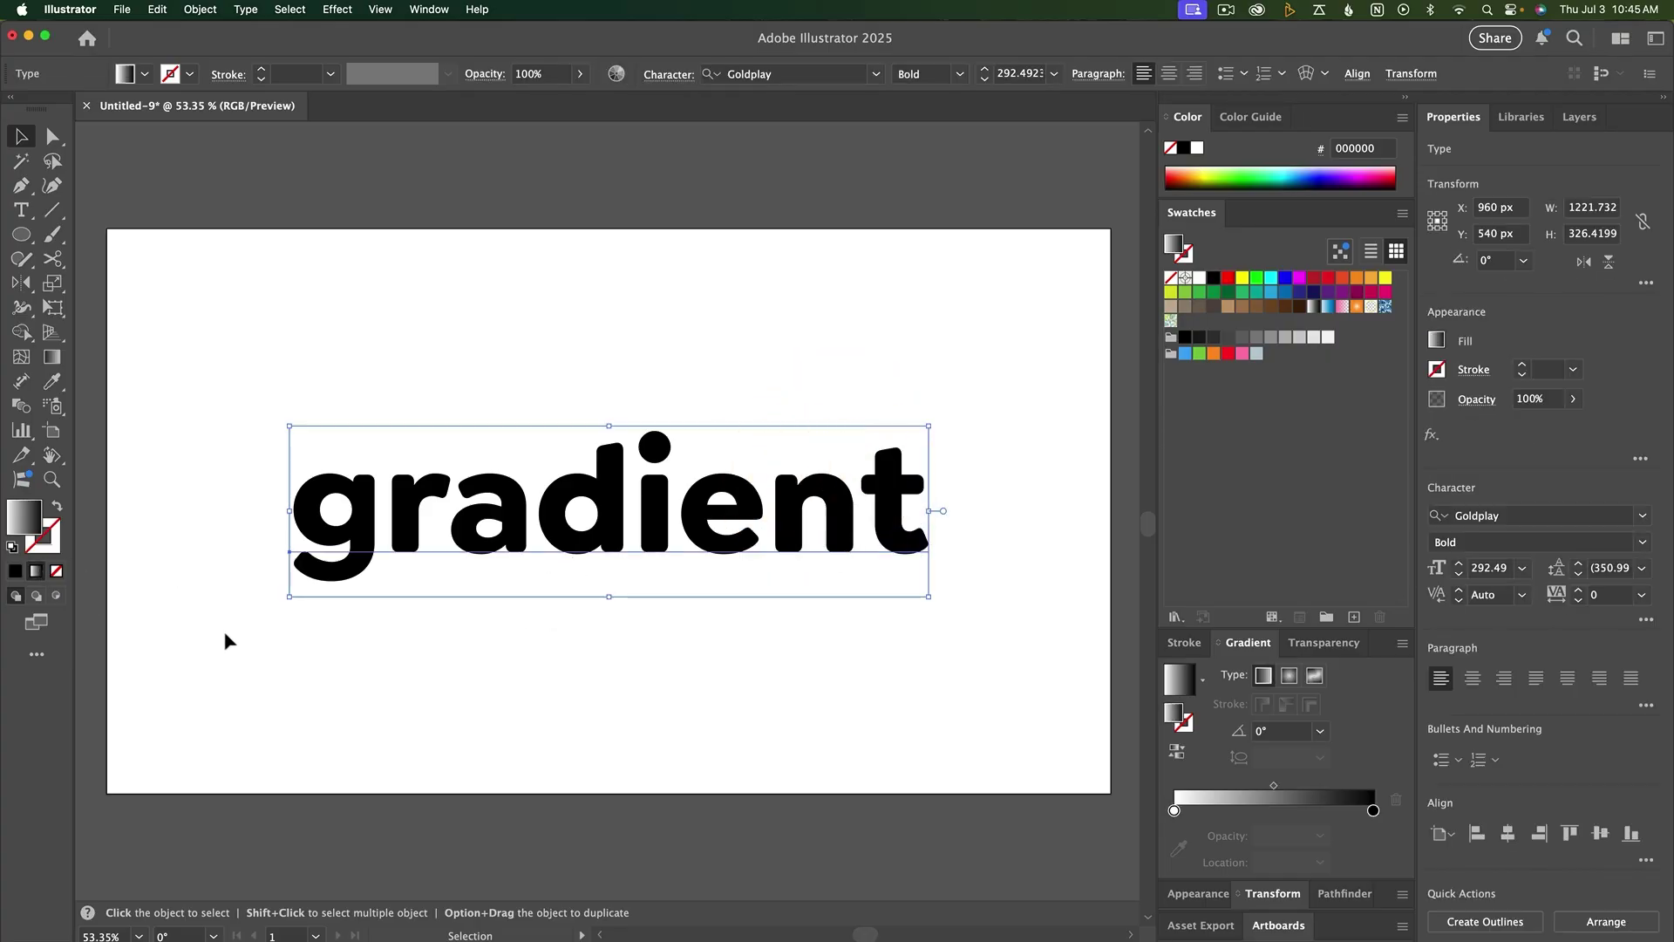
{"action": "left_click", "coordinate": [1198, 892]}
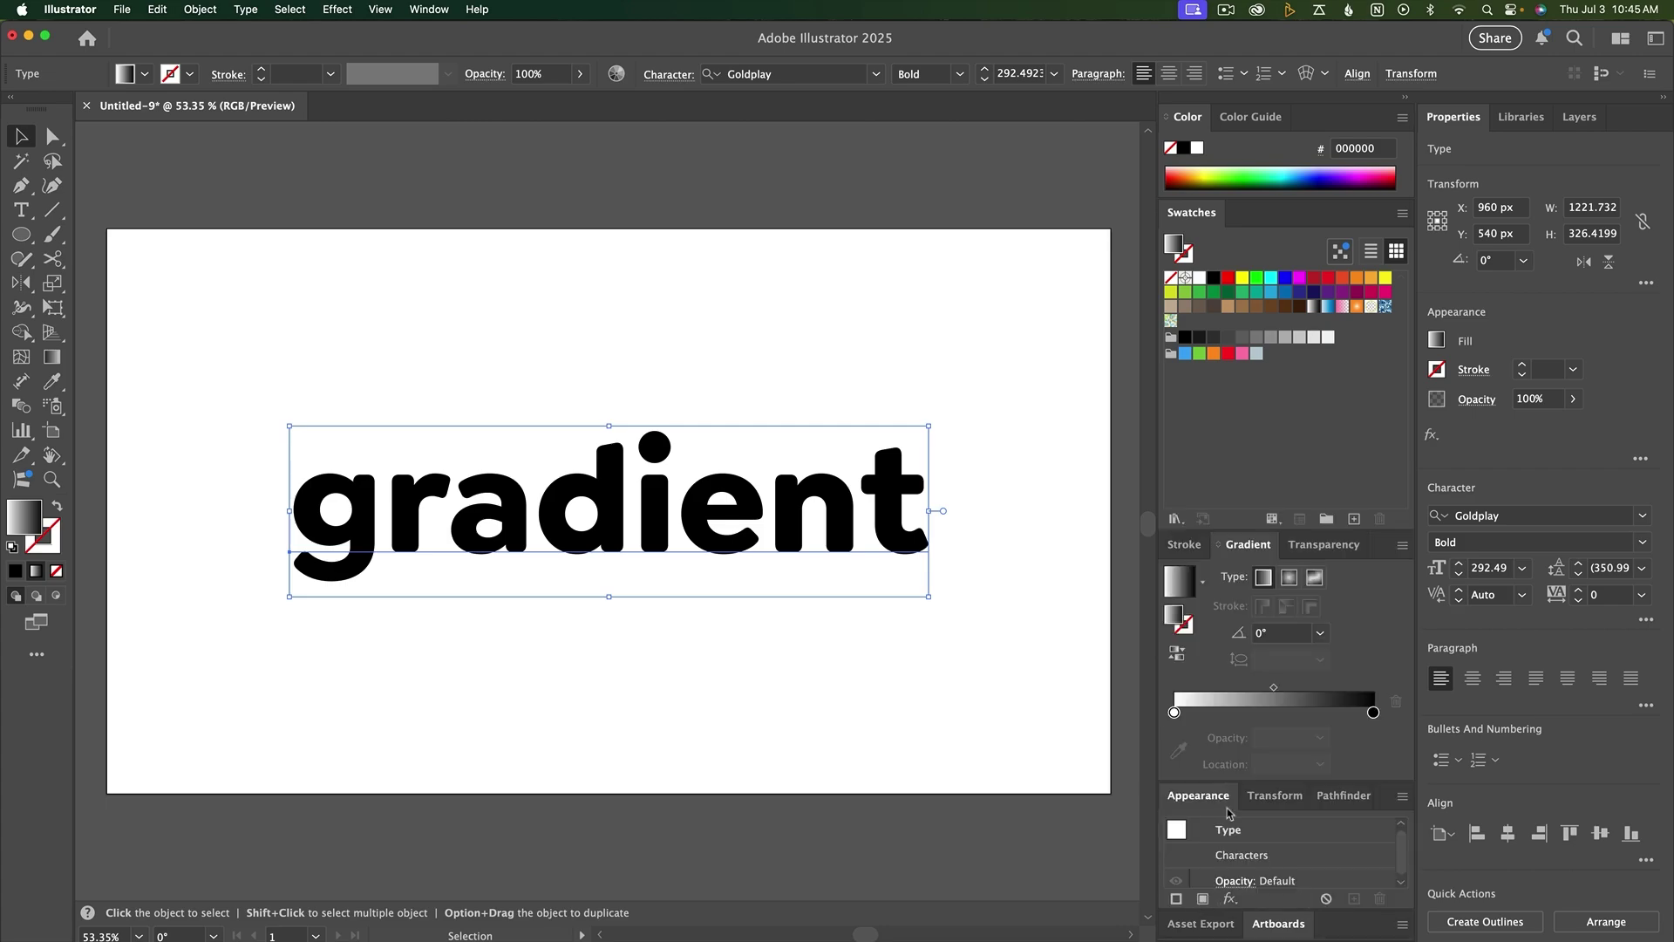
{"action": "left_click", "coordinate": [1204, 899]}
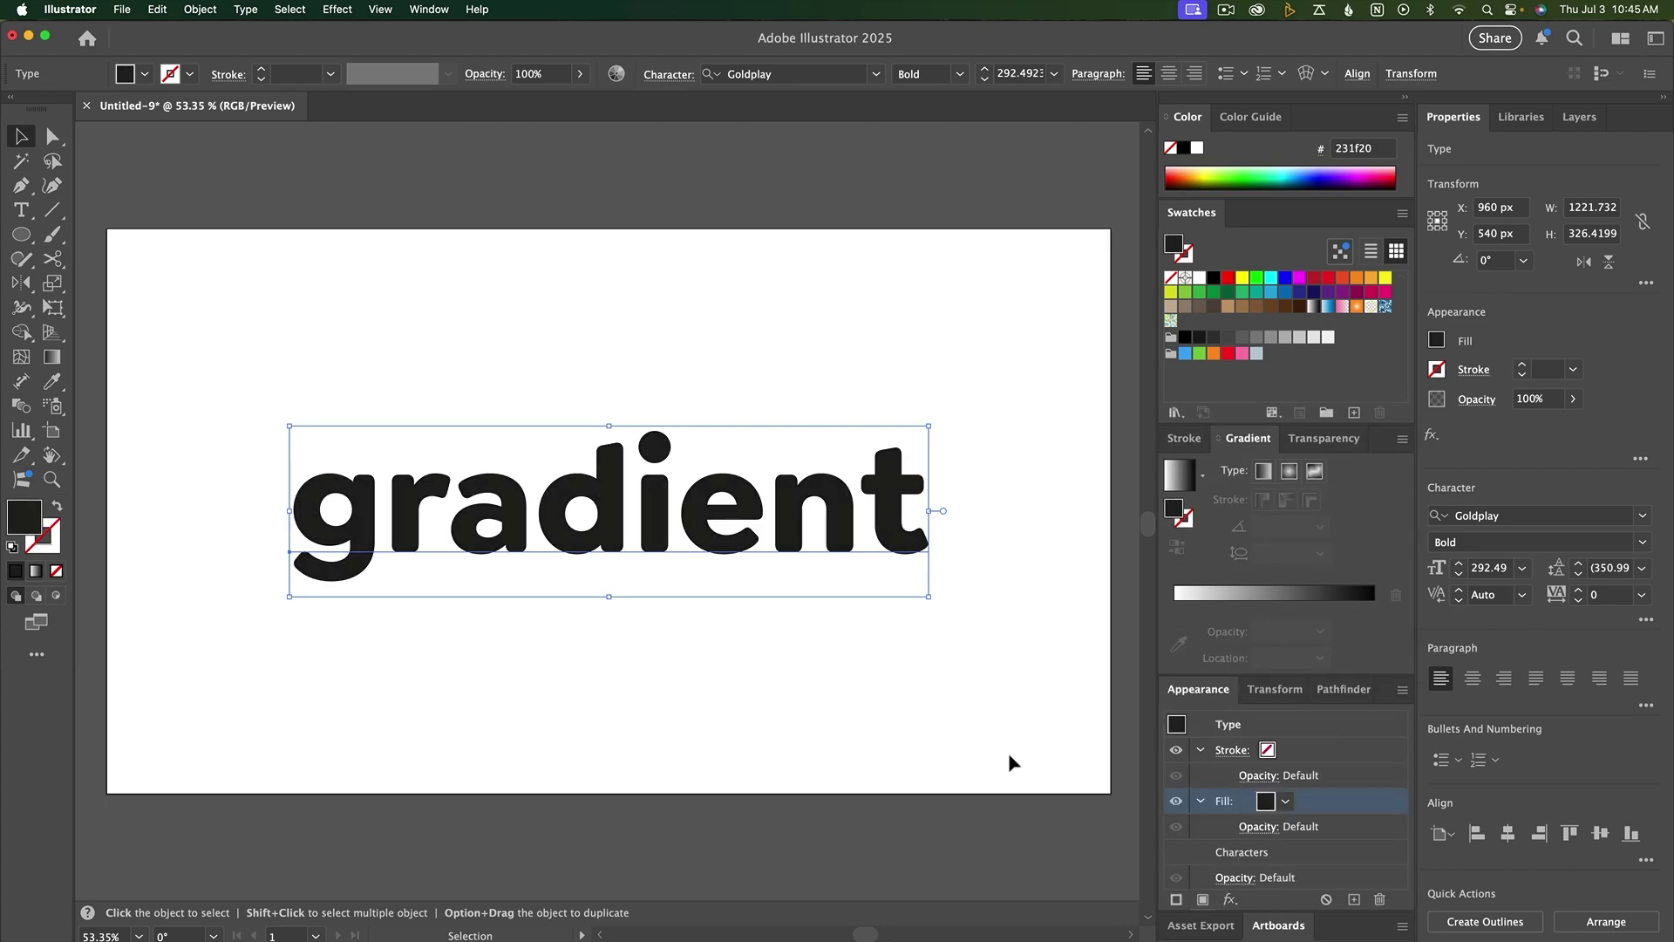
{"action": "left_click", "coordinate": [35, 573]}
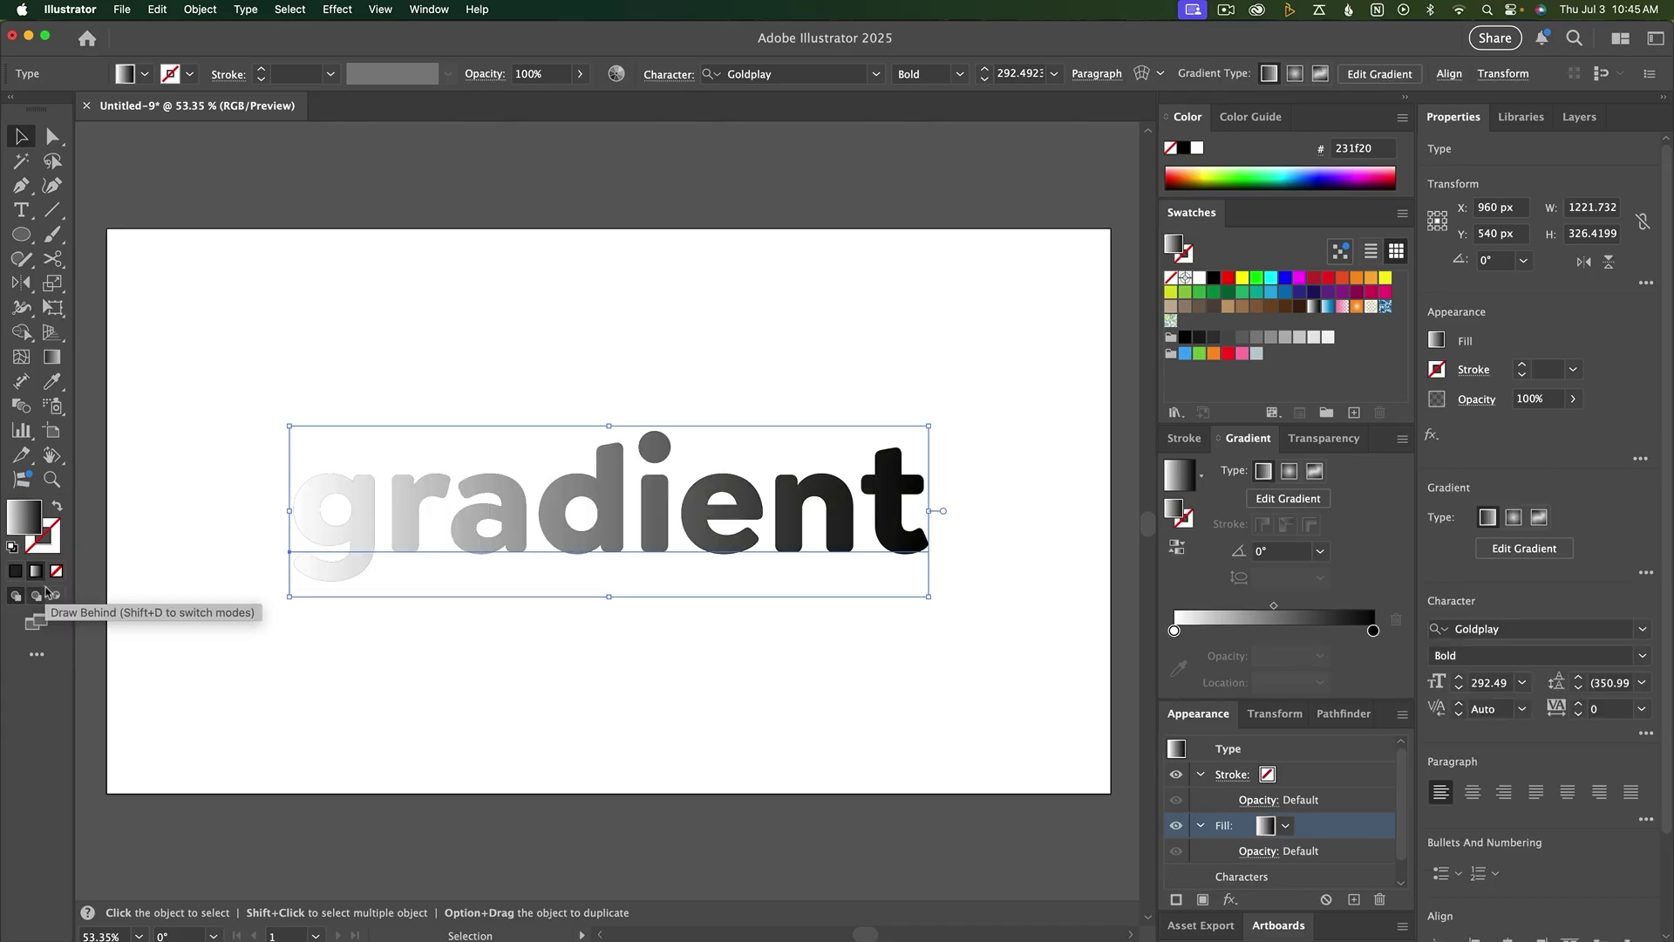
Change the gradient's white stop to a blue swatch, then screenshot the place logo
{"action": "left_click", "coordinate": [1174, 630]}
{"action": "double_click", "coordinate": [1174, 630]}
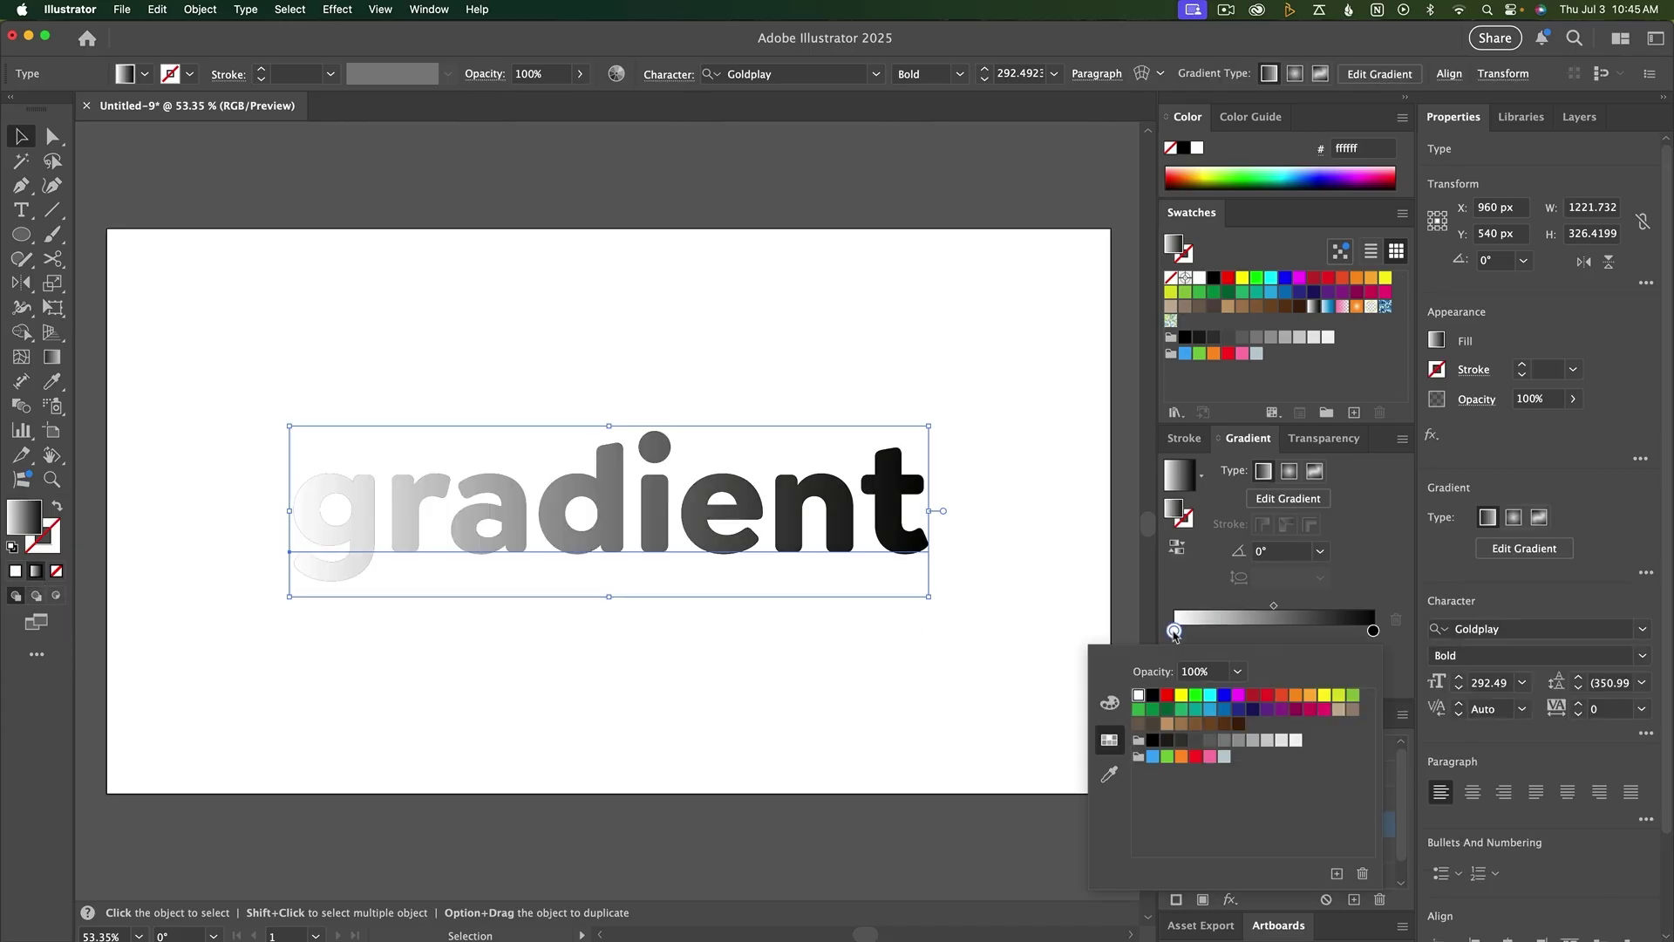
{"action": "left_click", "coordinate": [1227, 715]}
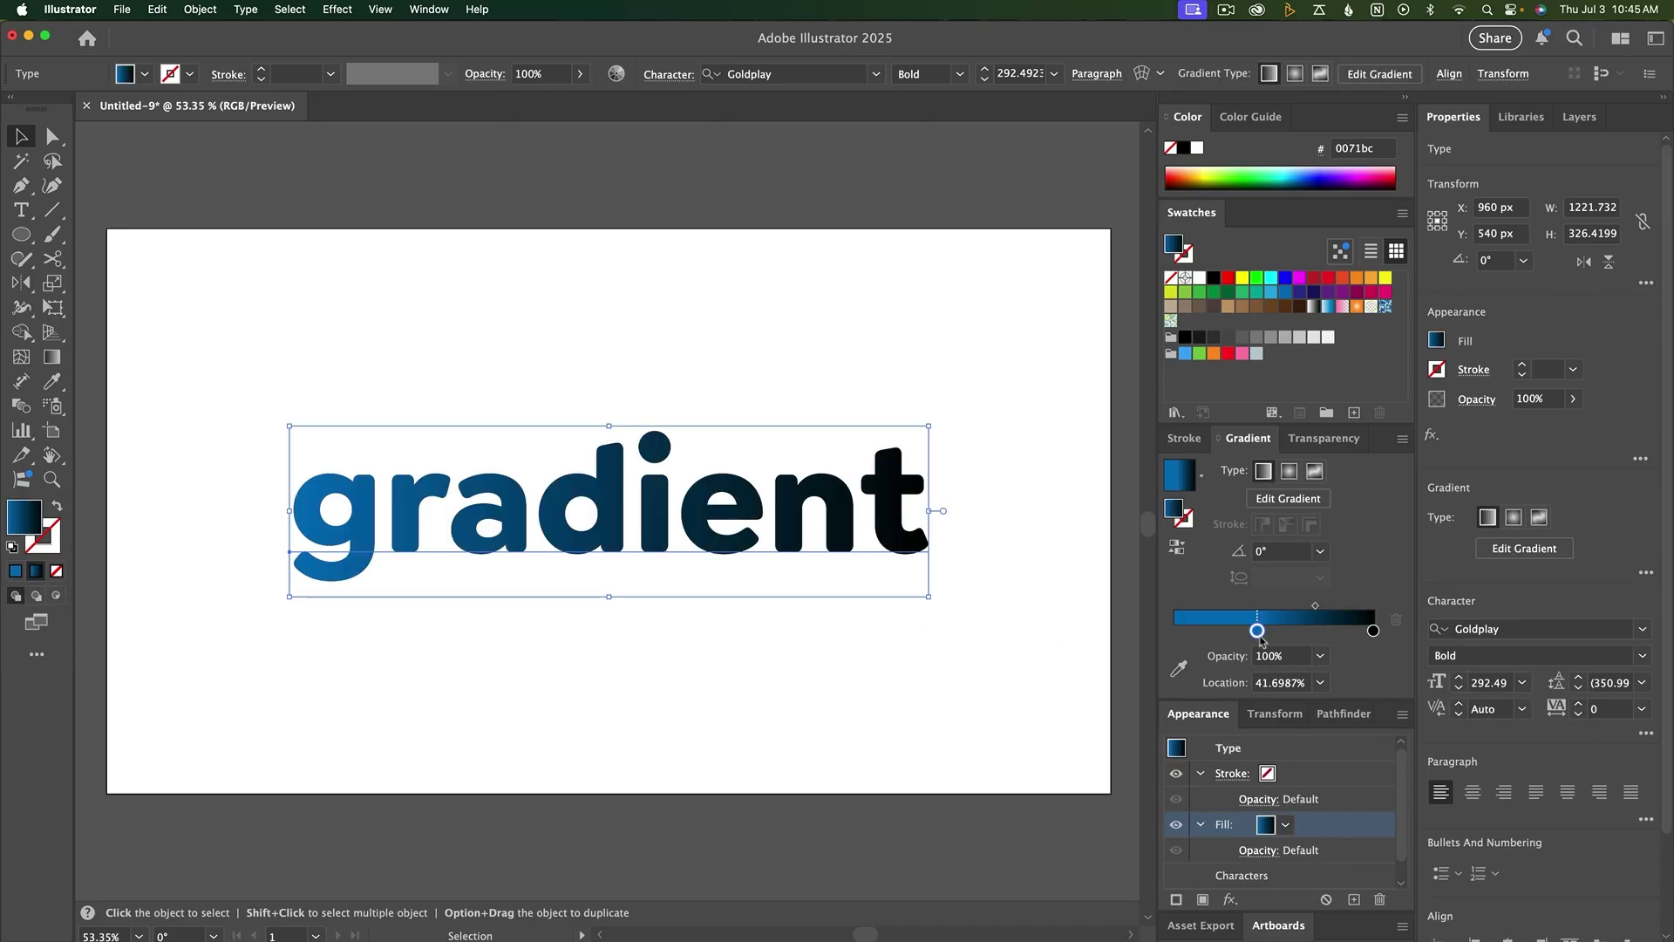
{"action": "key", "text": "shift+super+4"}
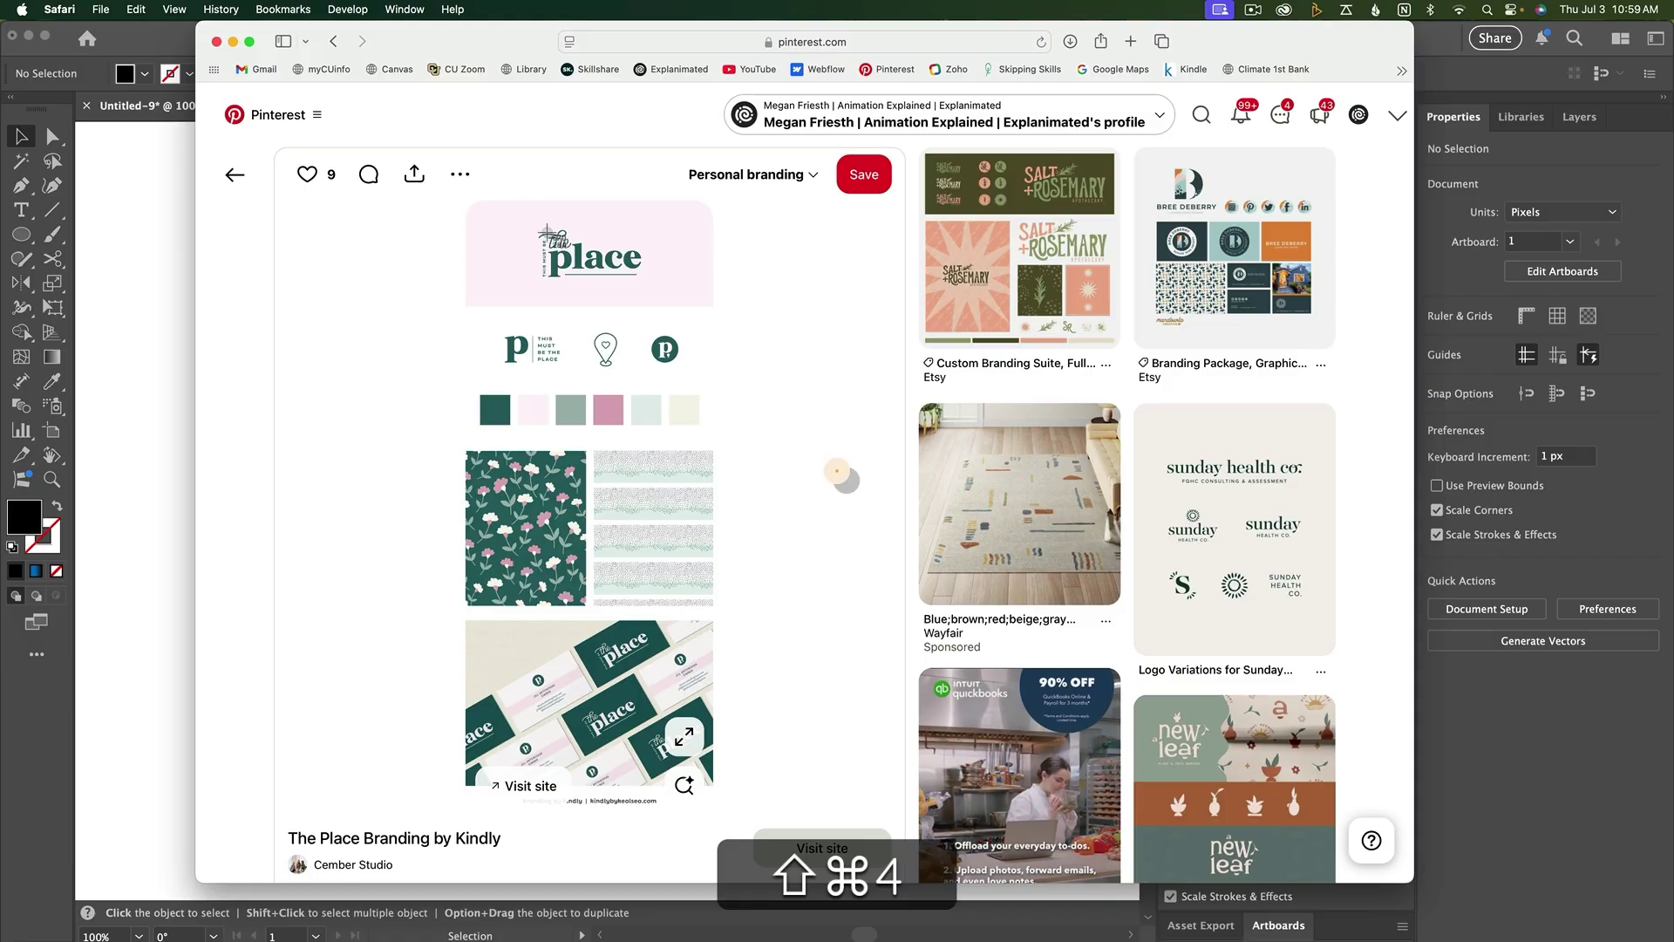
{"action": "left_click_drag", "start_coordinate": [538, 223], "coordinate": [663, 298]}
Place the logo screenshot on the Illustrator canvas and enlarge it proportionally
{"action": "key", "text": "super+Tab"}
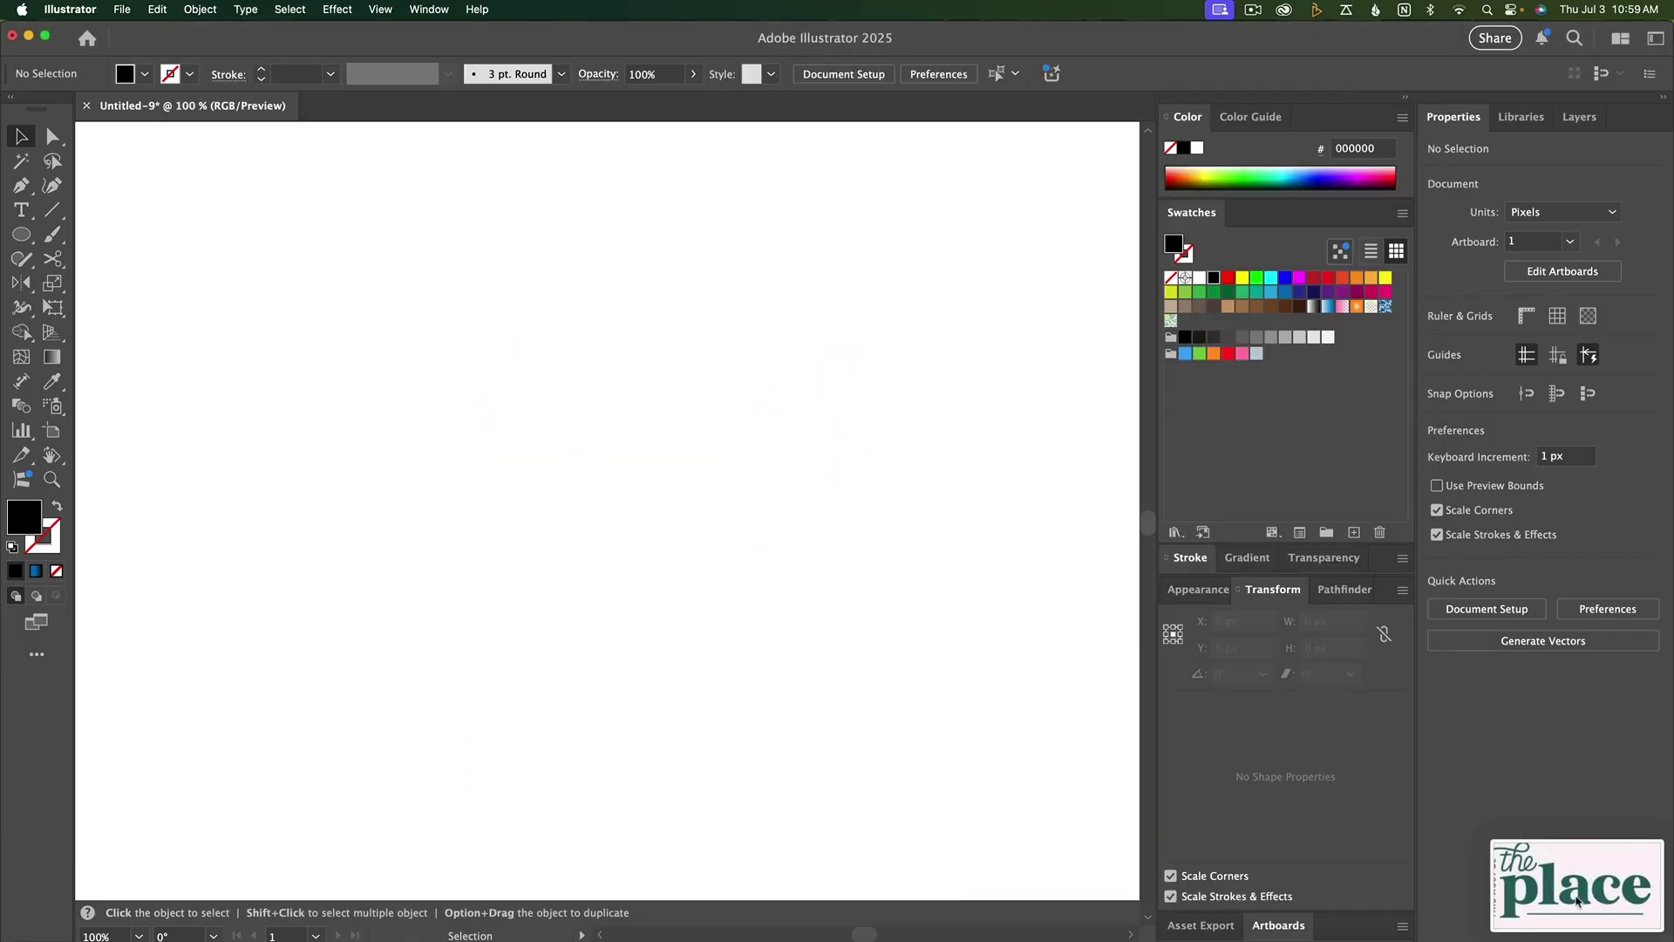
{"action": "left_click_drag", "start_coordinate": [1576, 882], "coordinate": [637, 499]}
{"action": "left_click_drag", "start_coordinate": [751, 552], "coordinate": [922, 654]}
{"action": "scroll", "coordinate": [923, 654], "scroll_direction": "down", "scroll_amount": 2}
{"action": "scroll", "coordinate": [923, 654], "scroll_direction": "right", "scroll_amount": 3}
Use Window > Retype to find fonts matching the logo lettering and browse the results
{"action": "left_click", "coordinate": [427, 8]}
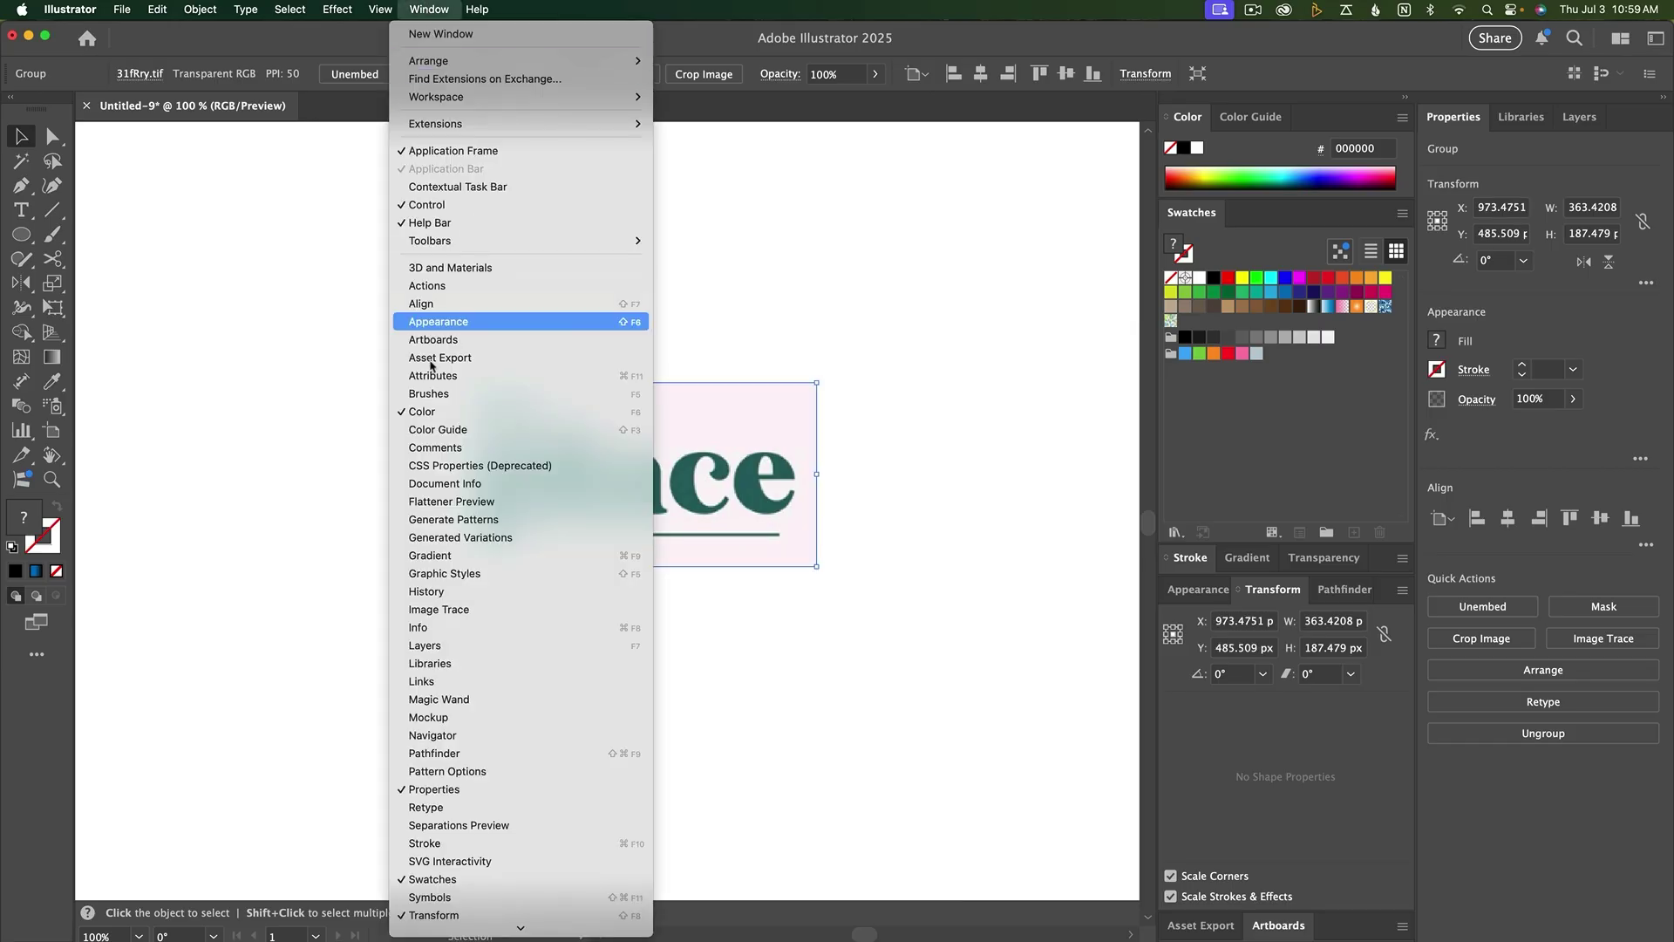
{"action": "left_click", "coordinate": [478, 807]}
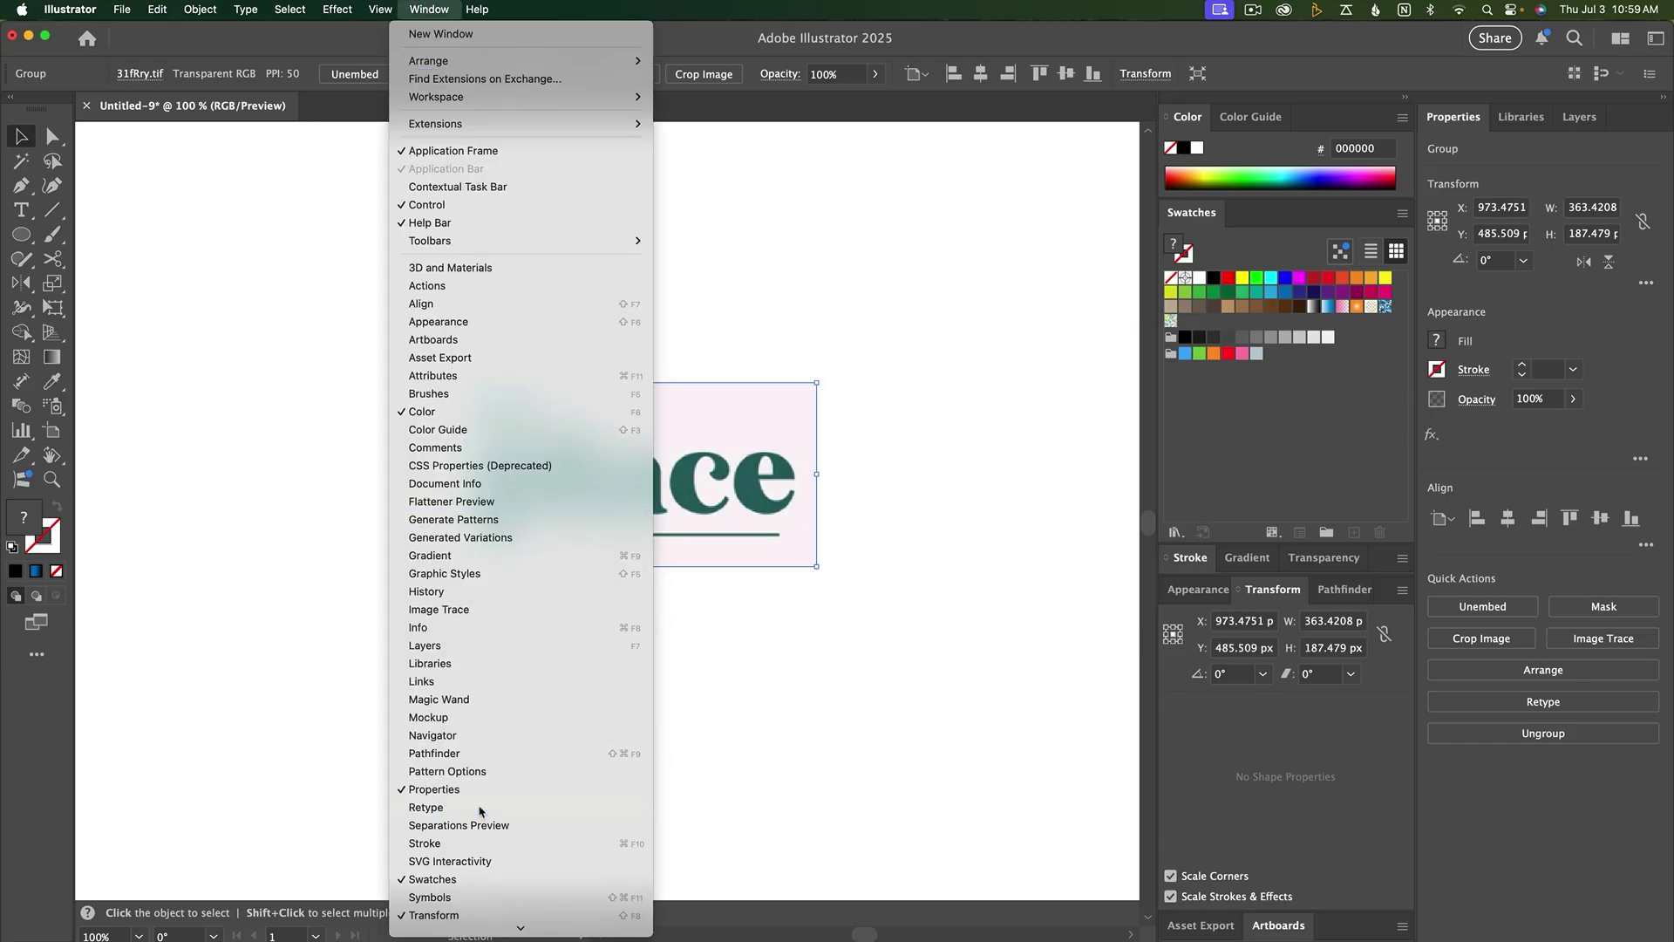
{"action": "left_click", "coordinate": [1534, 666]}
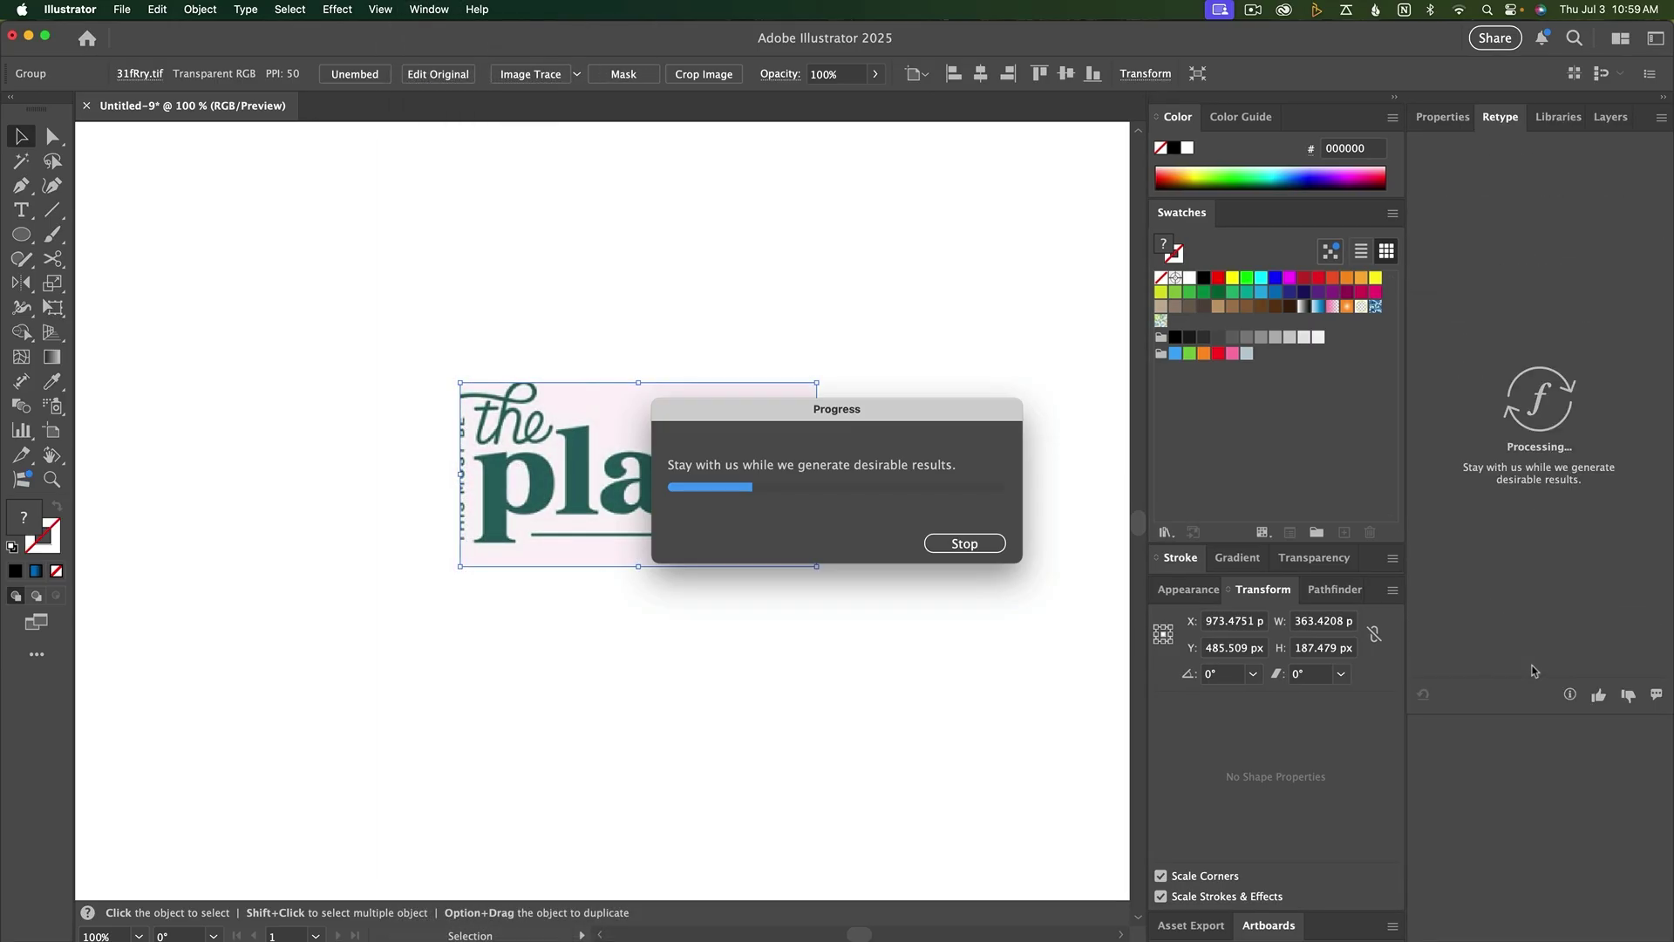
{"action": "scroll", "coordinate": [1557, 559], "scroll_direction": "down", "scroll_amount": 10}
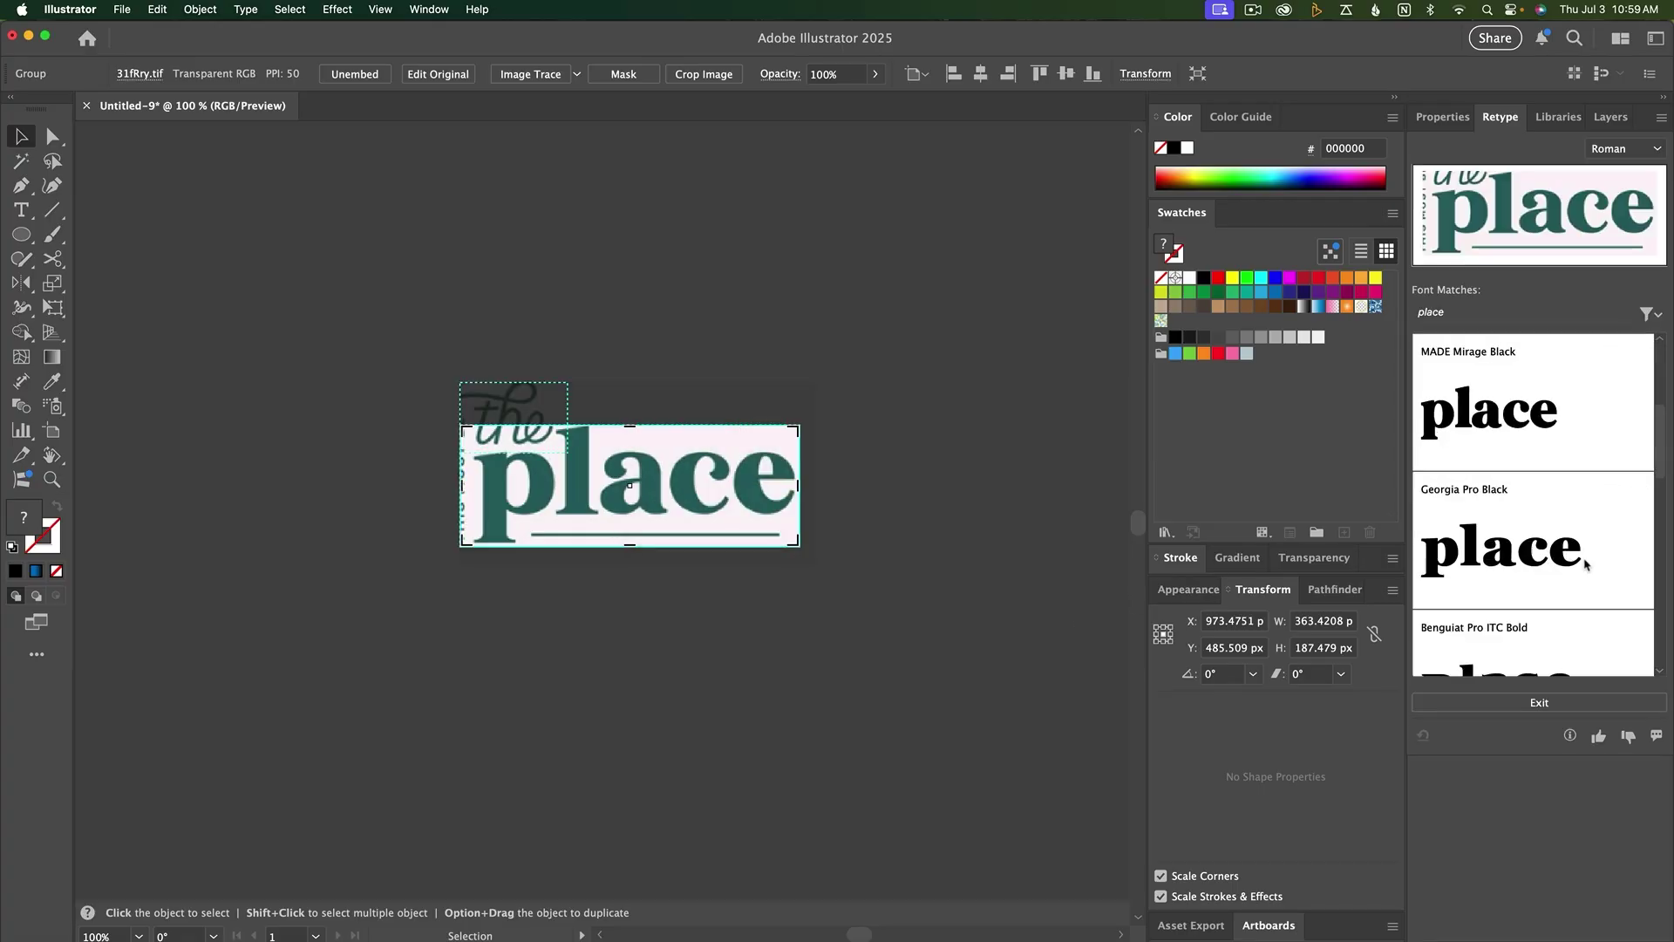
{"action": "scroll", "coordinate": [1585, 564], "scroll_direction": "up", "scroll_amount": 10}
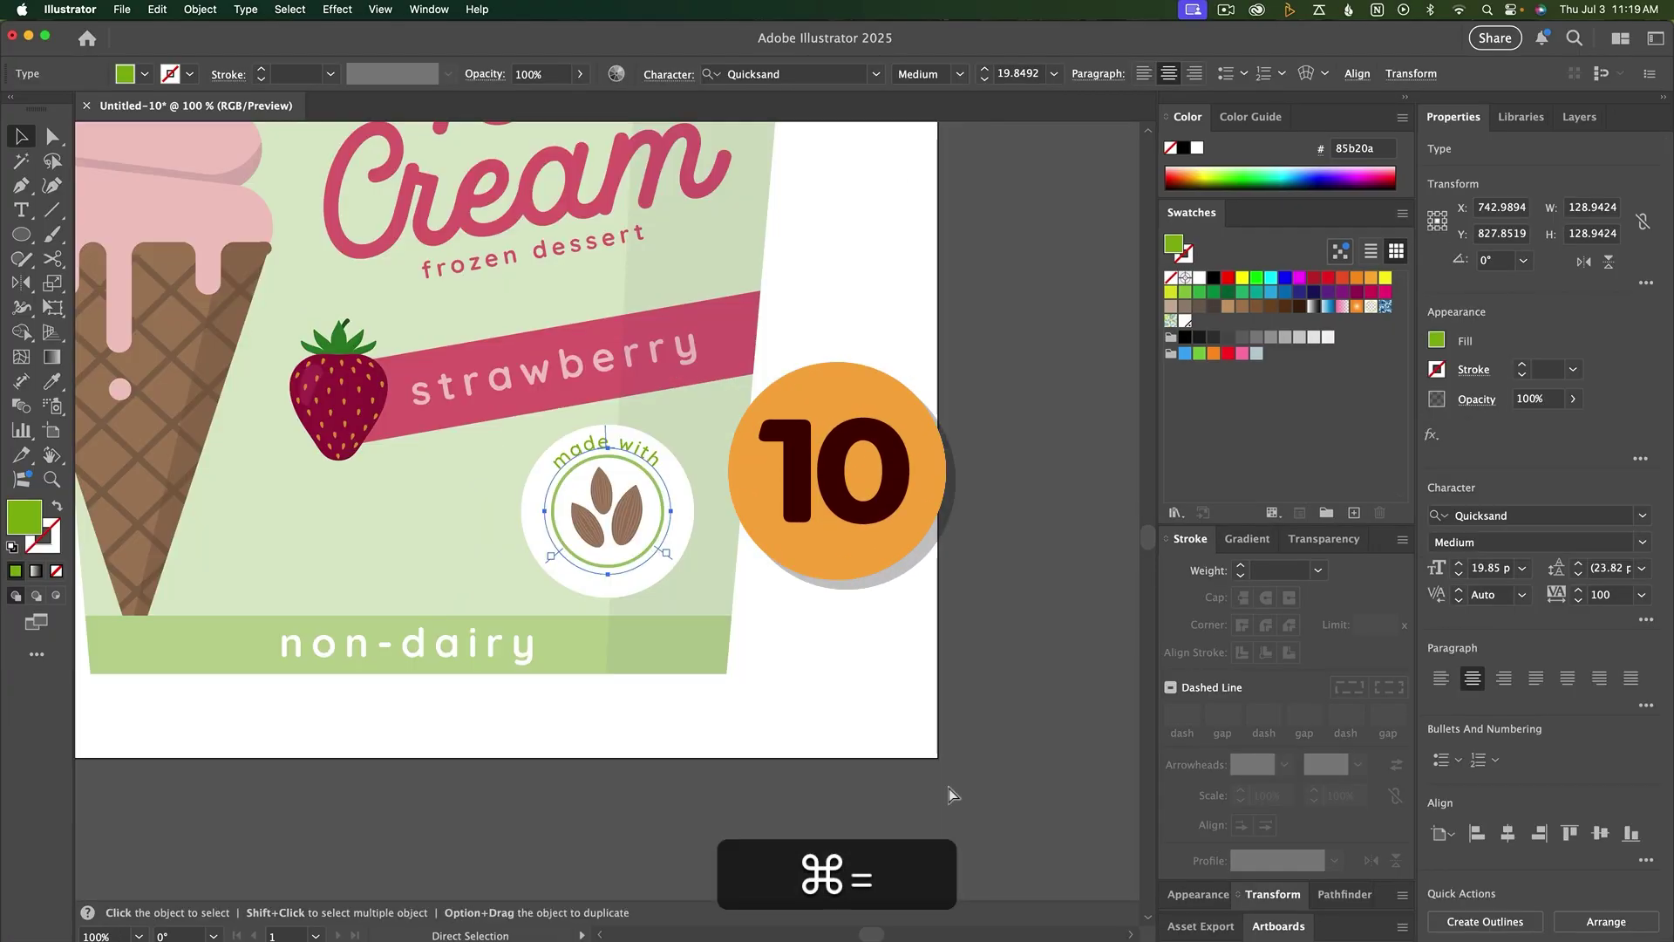
{"action": "key", "text": "super+equal"}
{"action": "key", "text": "super+equal"}
{"action": "key", "text": "super+equal"}
{"action": "key", "text": "super+equal"}
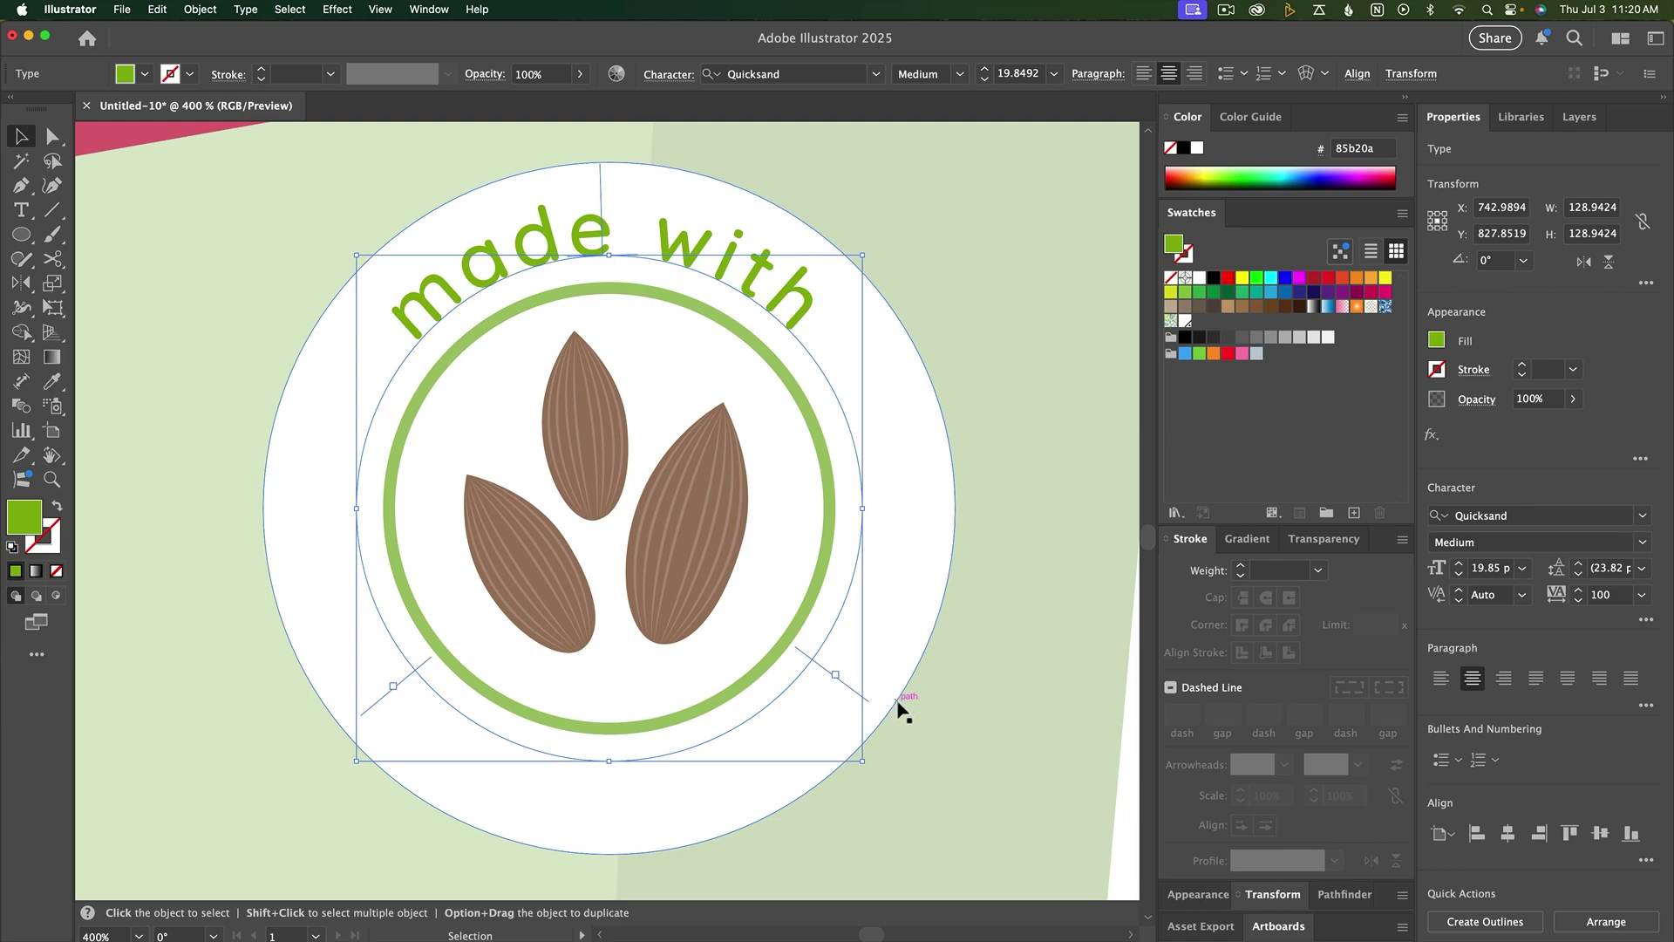
{"action": "key", "text": "super+c"}
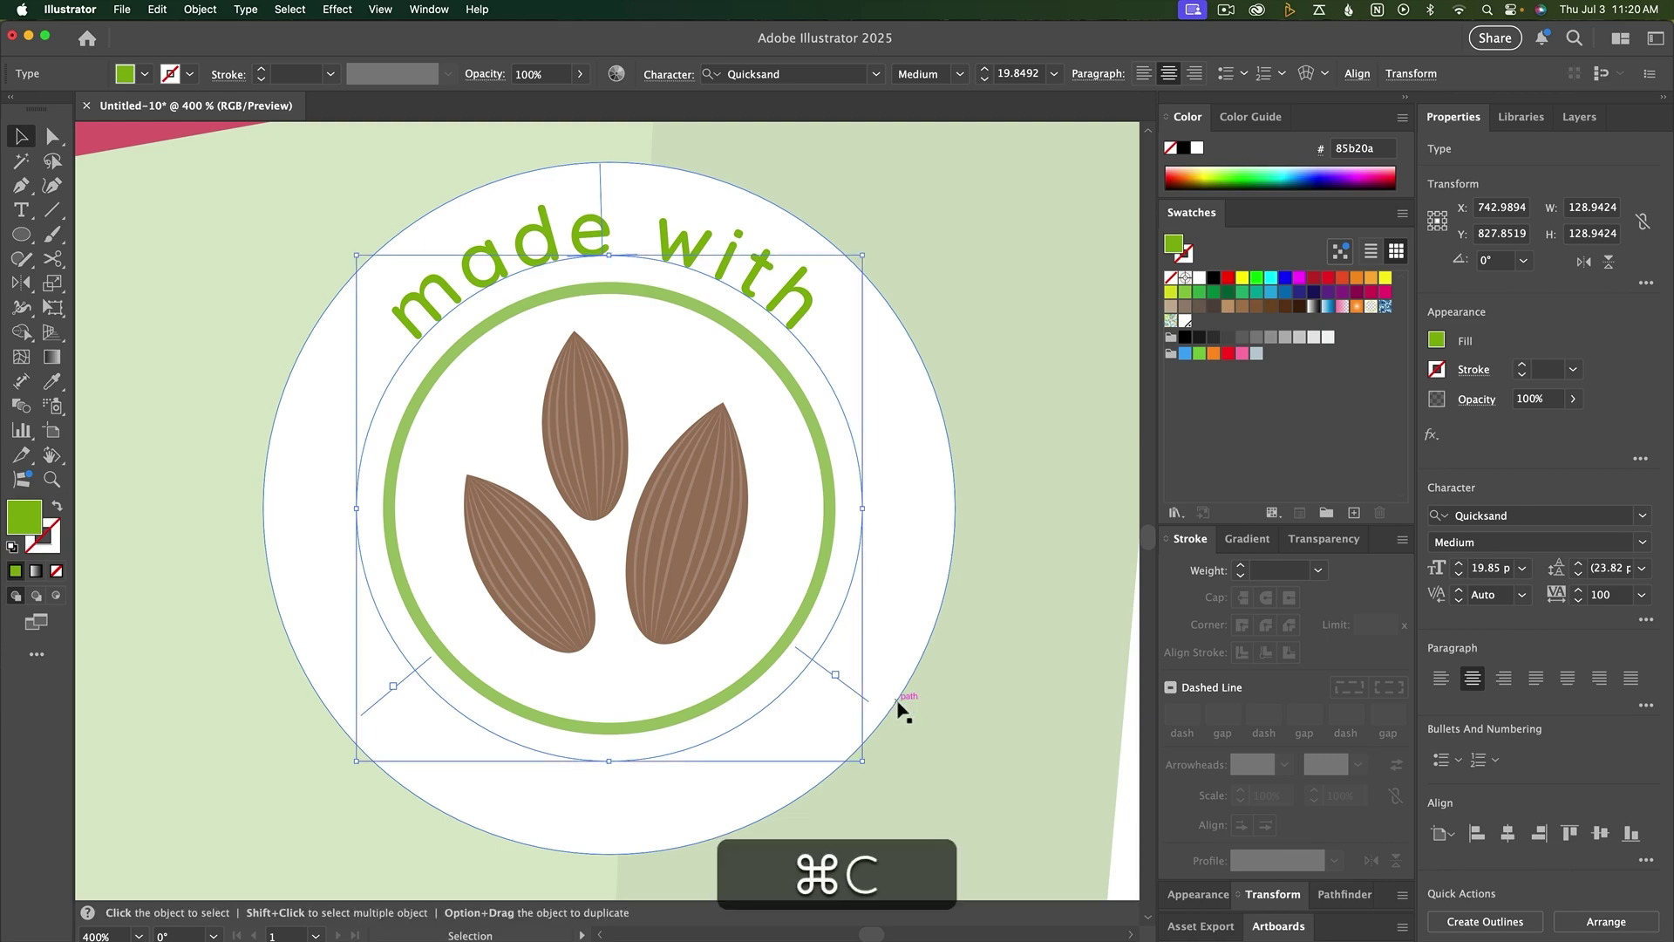
{"action": "key", "text": "super+shift+v"}
{"action": "left_click_drag", "start_coordinate": [834, 676], "coordinate": [665, 795]}
{"action": "triple_click", "coordinate": [665, 795]}
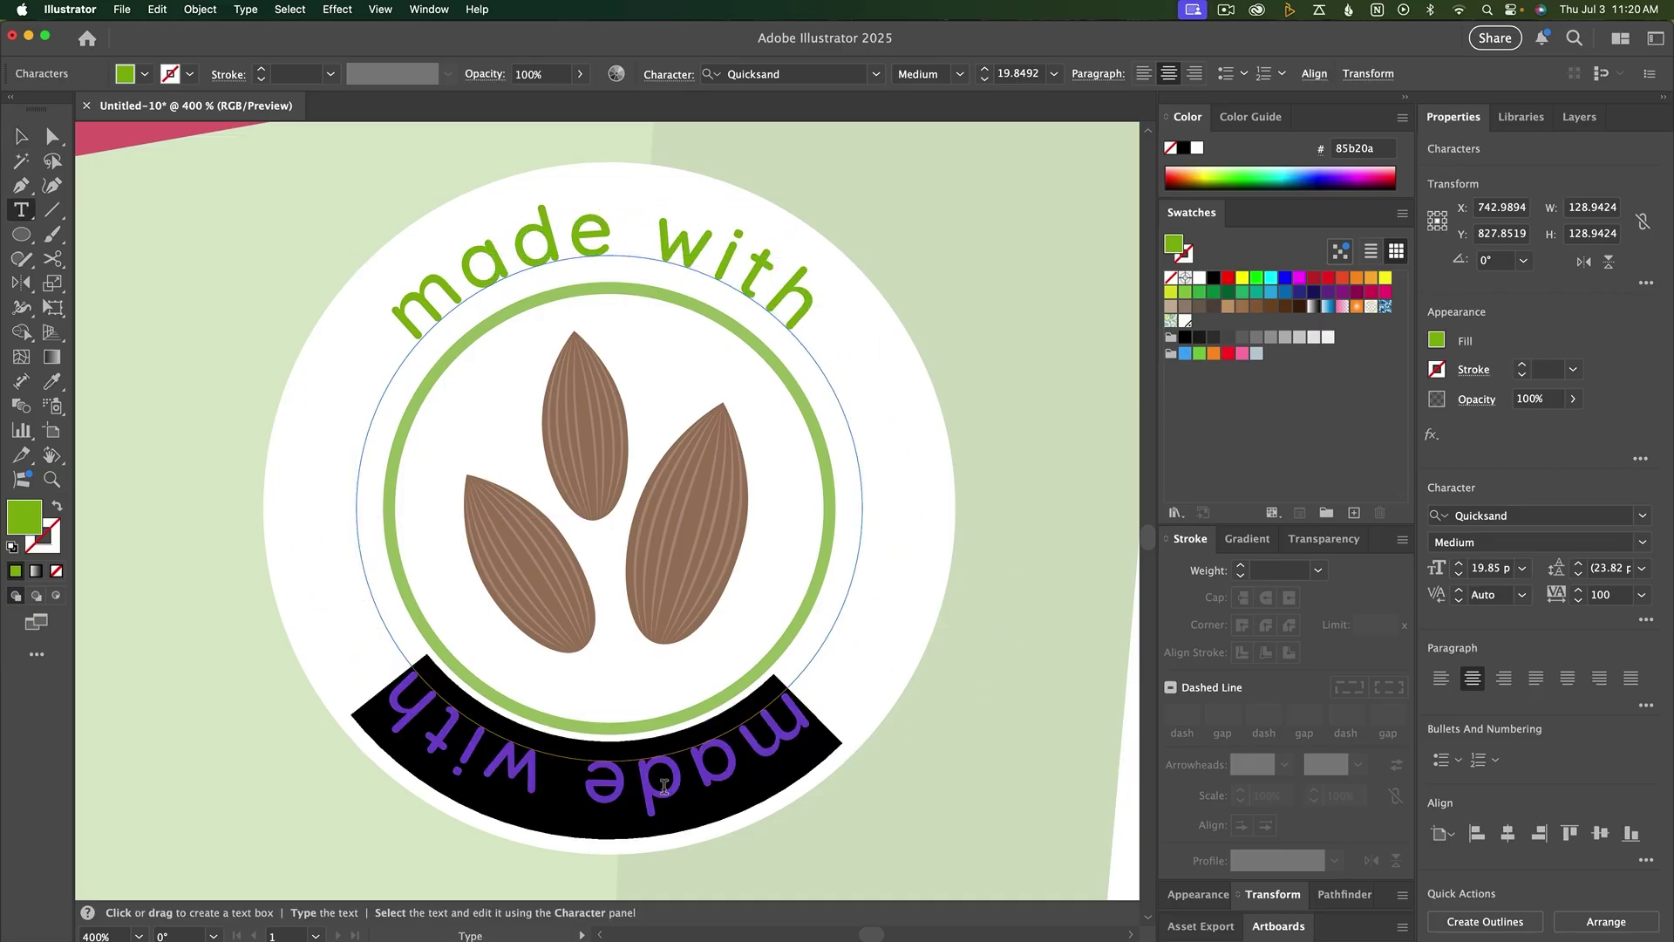
{"action": "type", "text": "almond milk"}
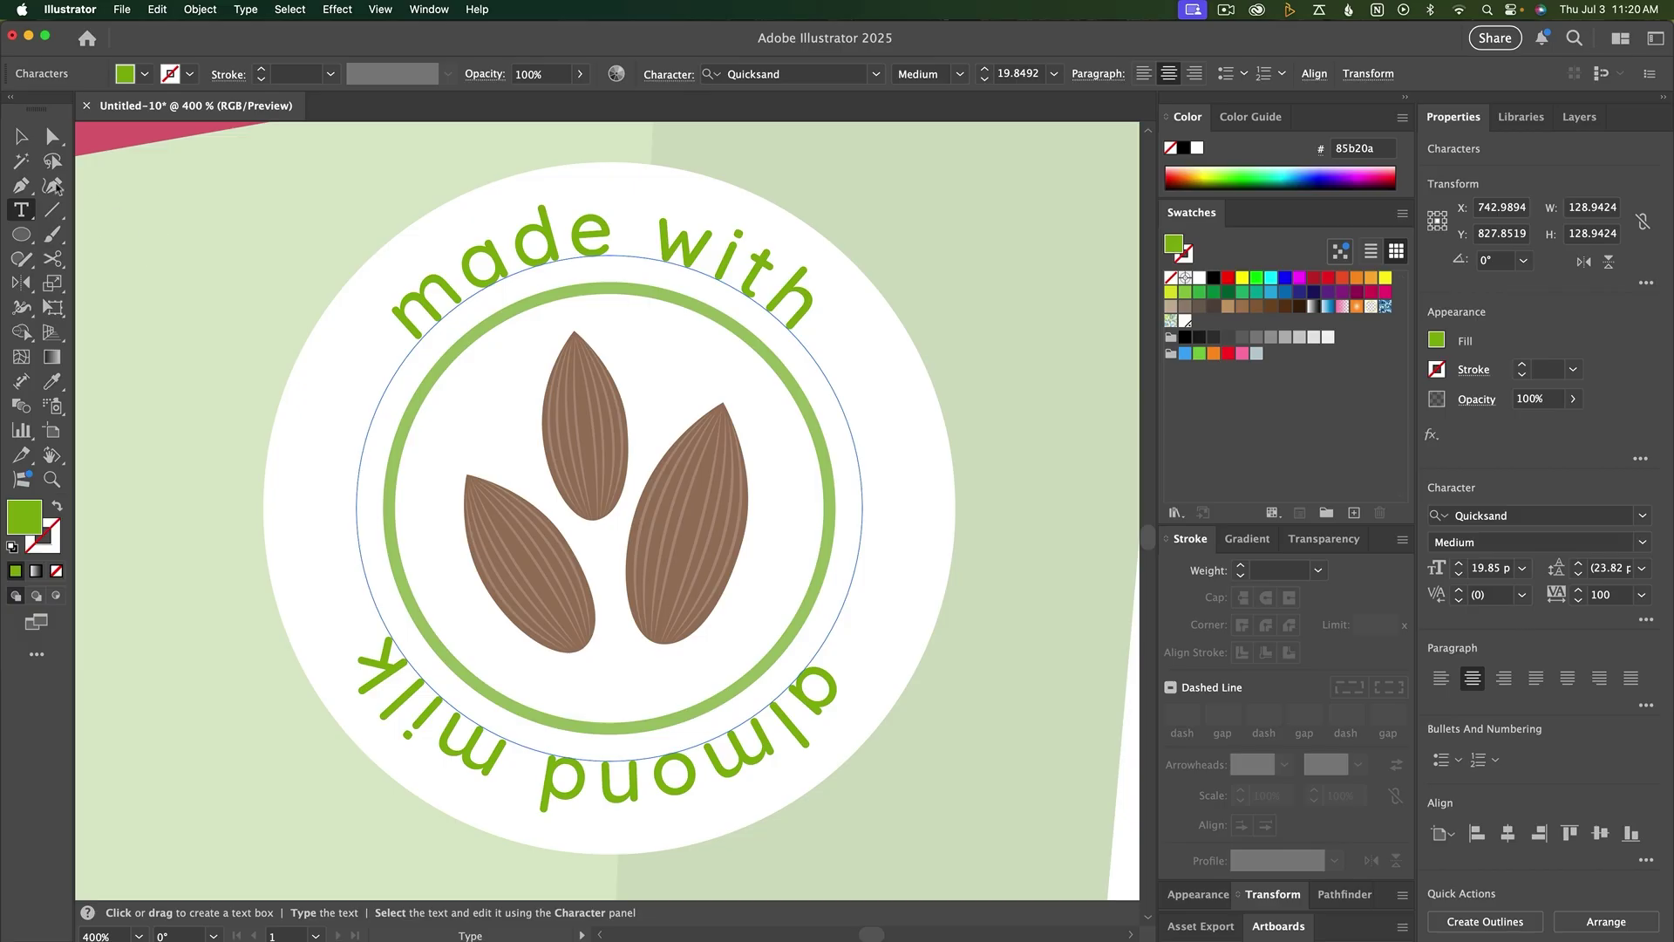
{"action": "left_click", "coordinate": [20, 136]}
{"action": "left_click", "coordinate": [696, 785]}
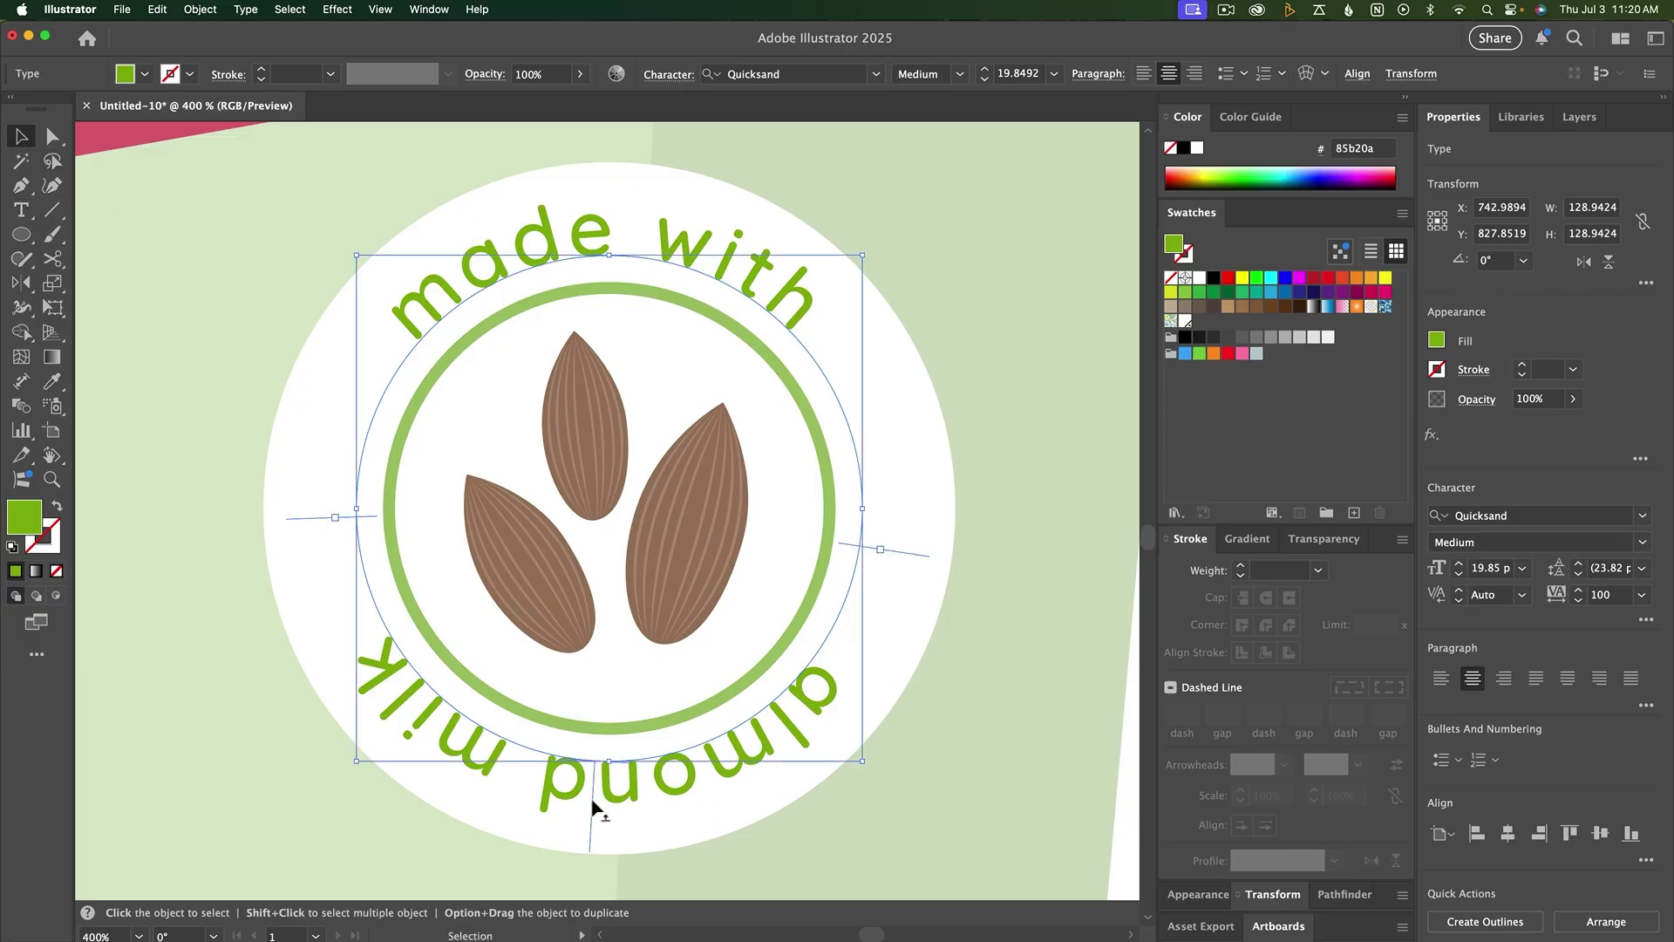
{"action": "left_click_drag", "start_coordinate": [593, 804], "coordinate": [609, 665]}
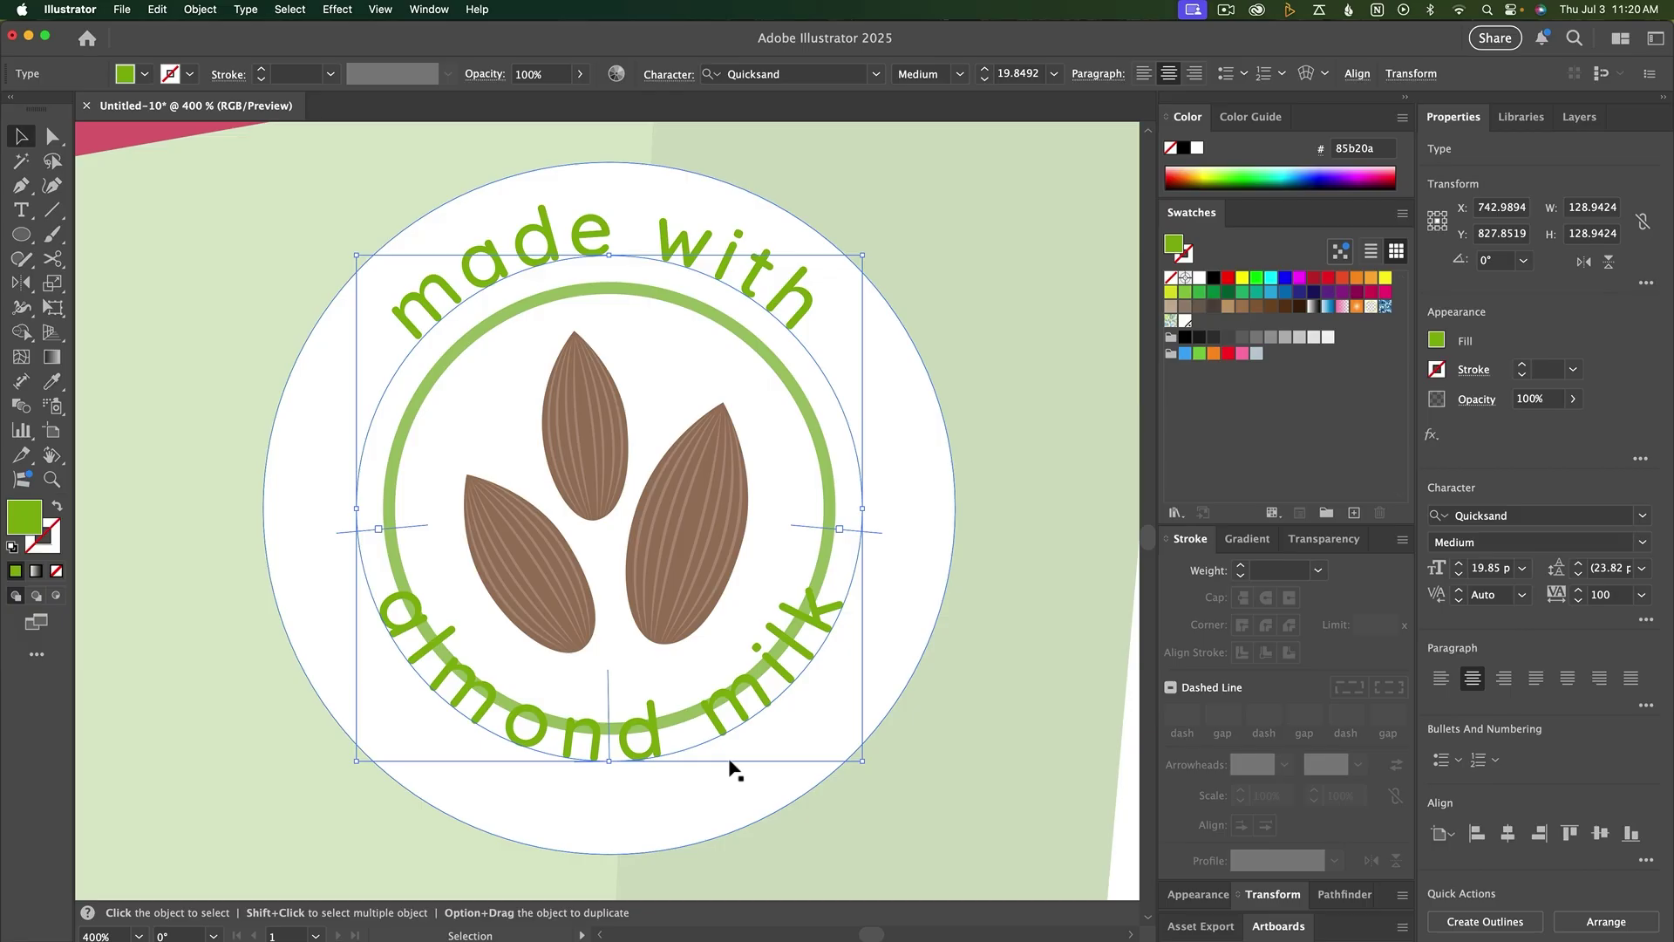
{"action": "key", "text": "v"}
{"action": "left_click_drag", "start_coordinate": [610, 765], "coordinate": [608, 823]}
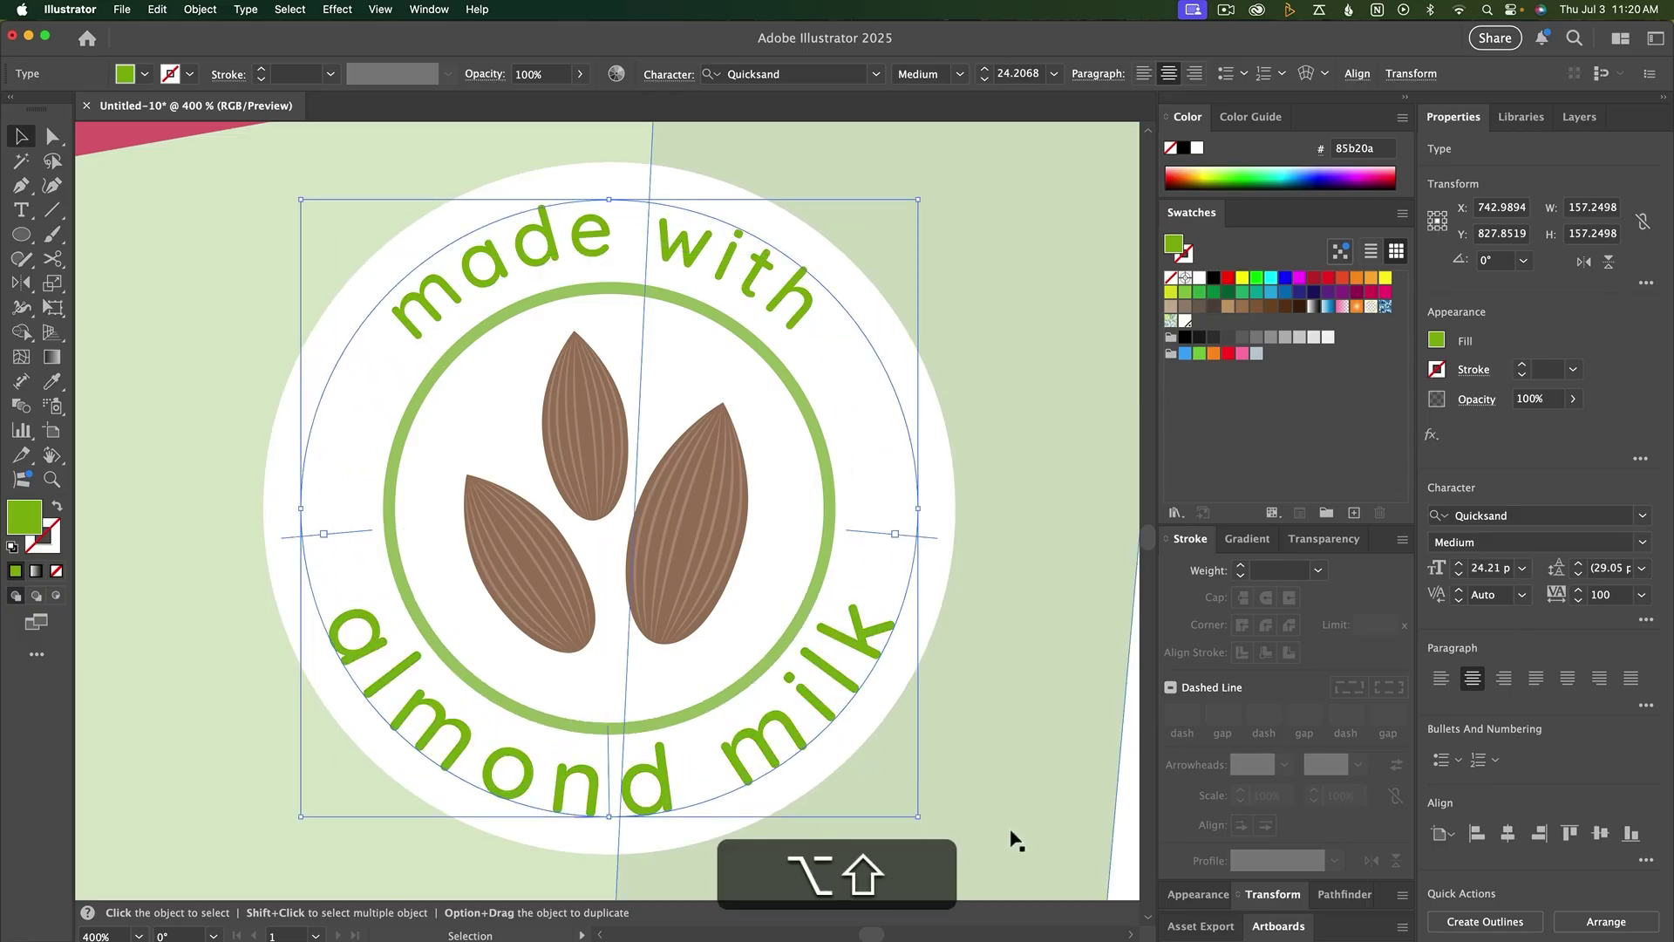
{"action": "key", "text": "cmd+z"}
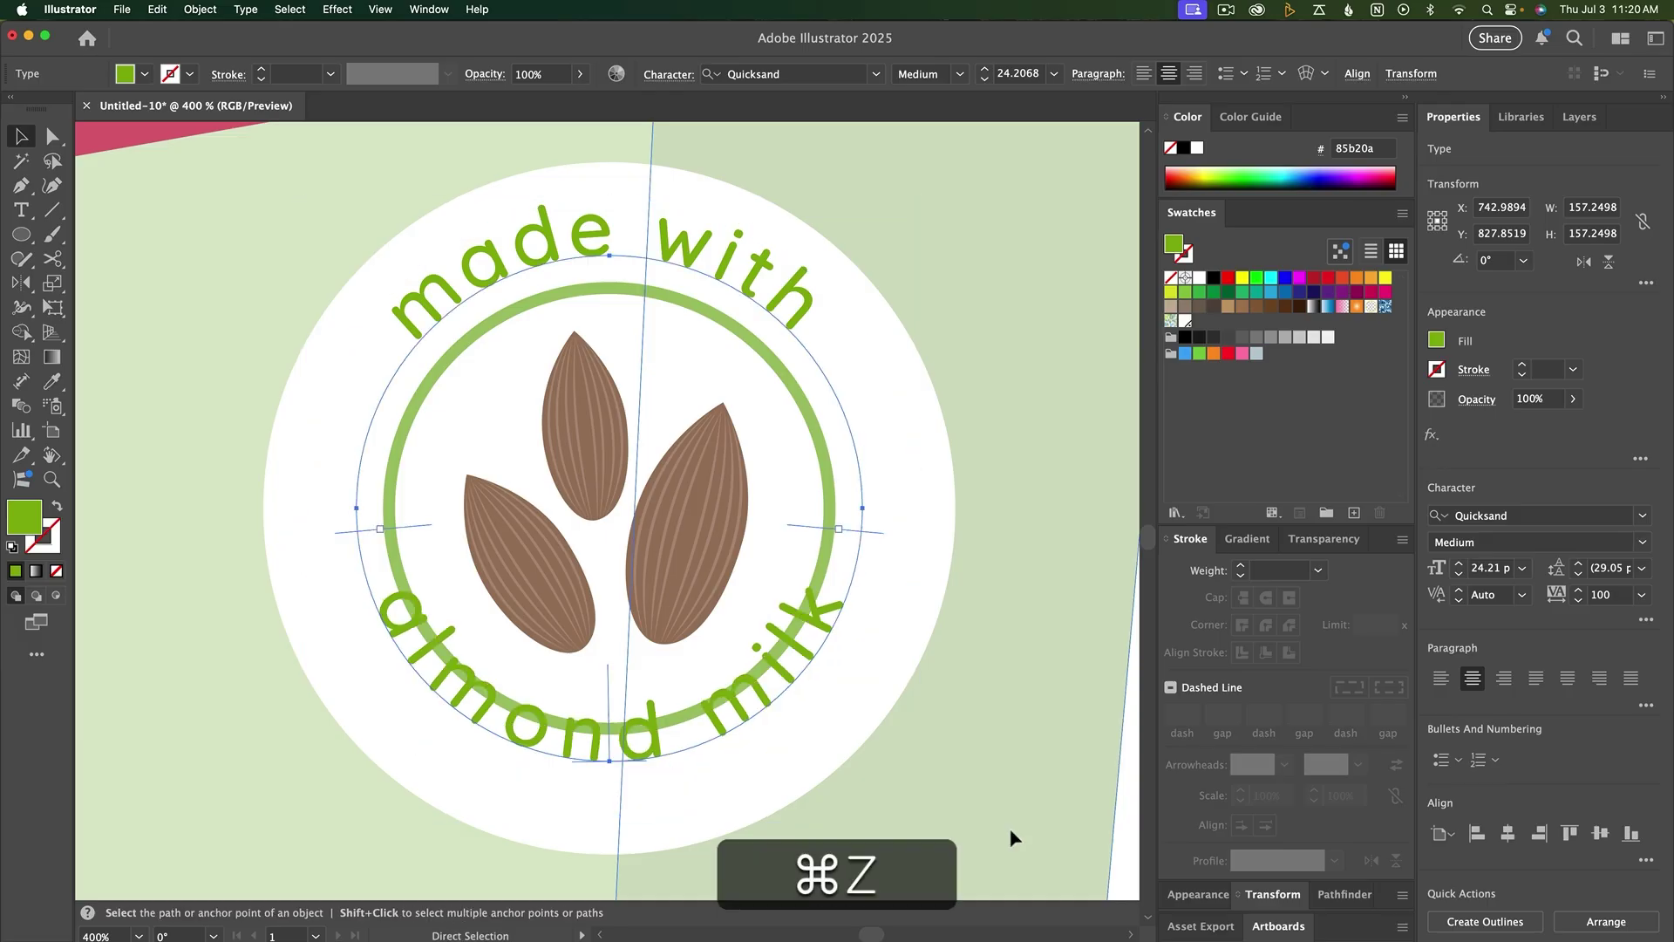
{"action": "key", "text": "super+z"}
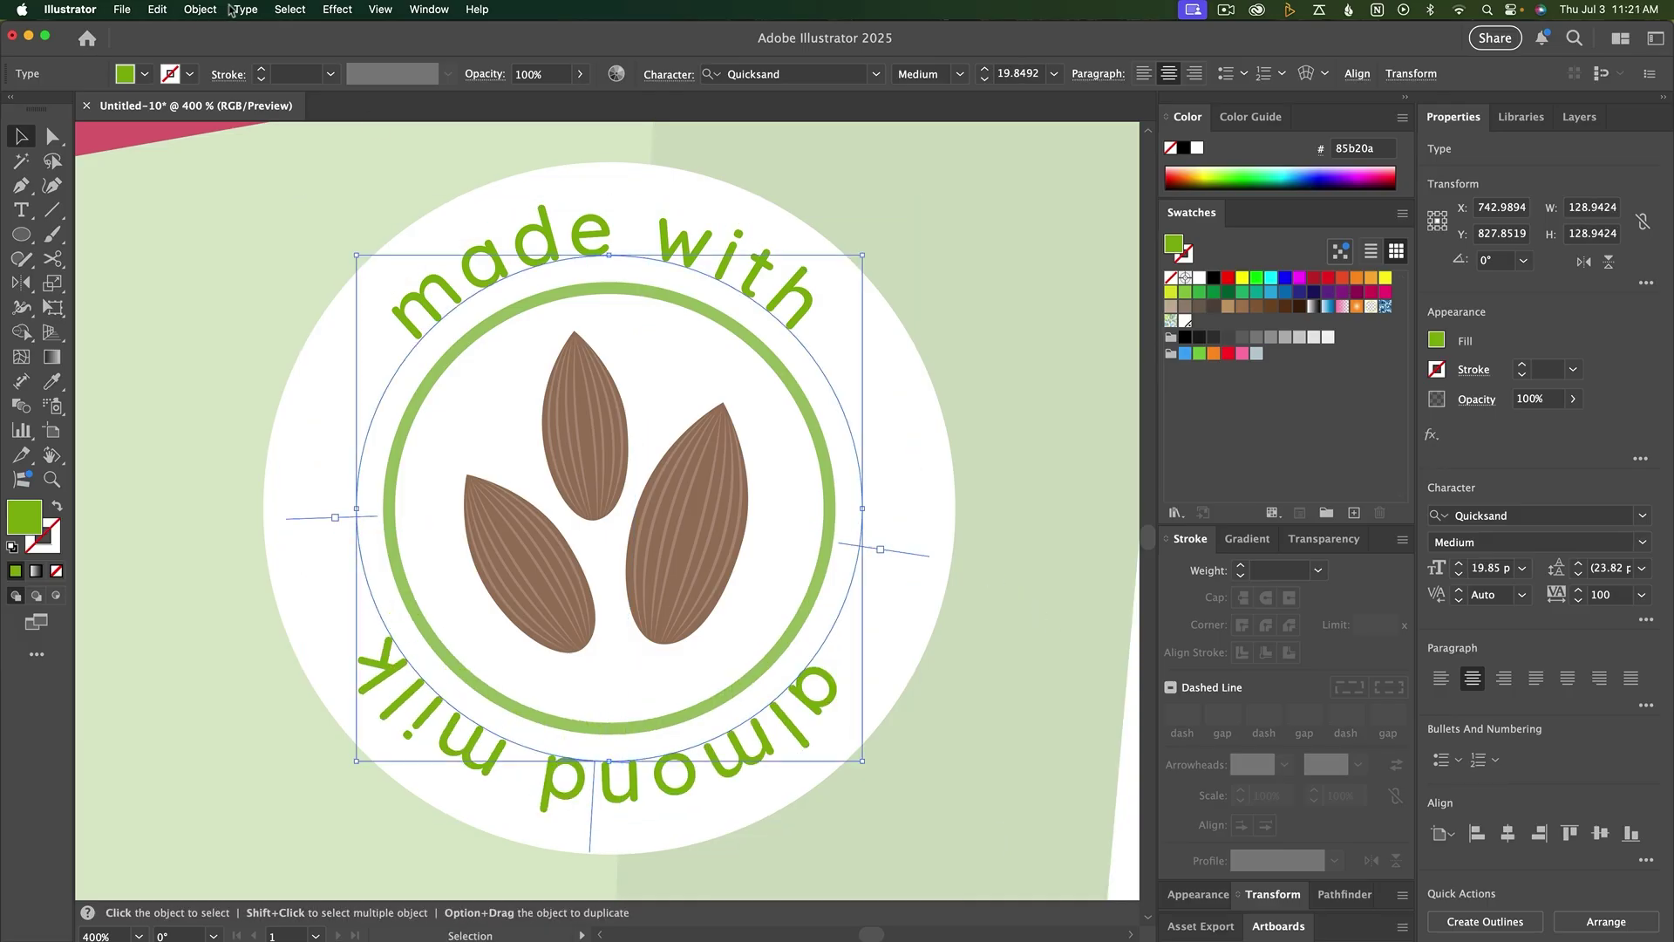
Flip 'almond milk' upright along the circle's bottom with Align to Path set to Ascender
{"action": "left_click", "coordinate": [247, 11]}
{"action": "mouse_move", "coordinate": [331, 178]}
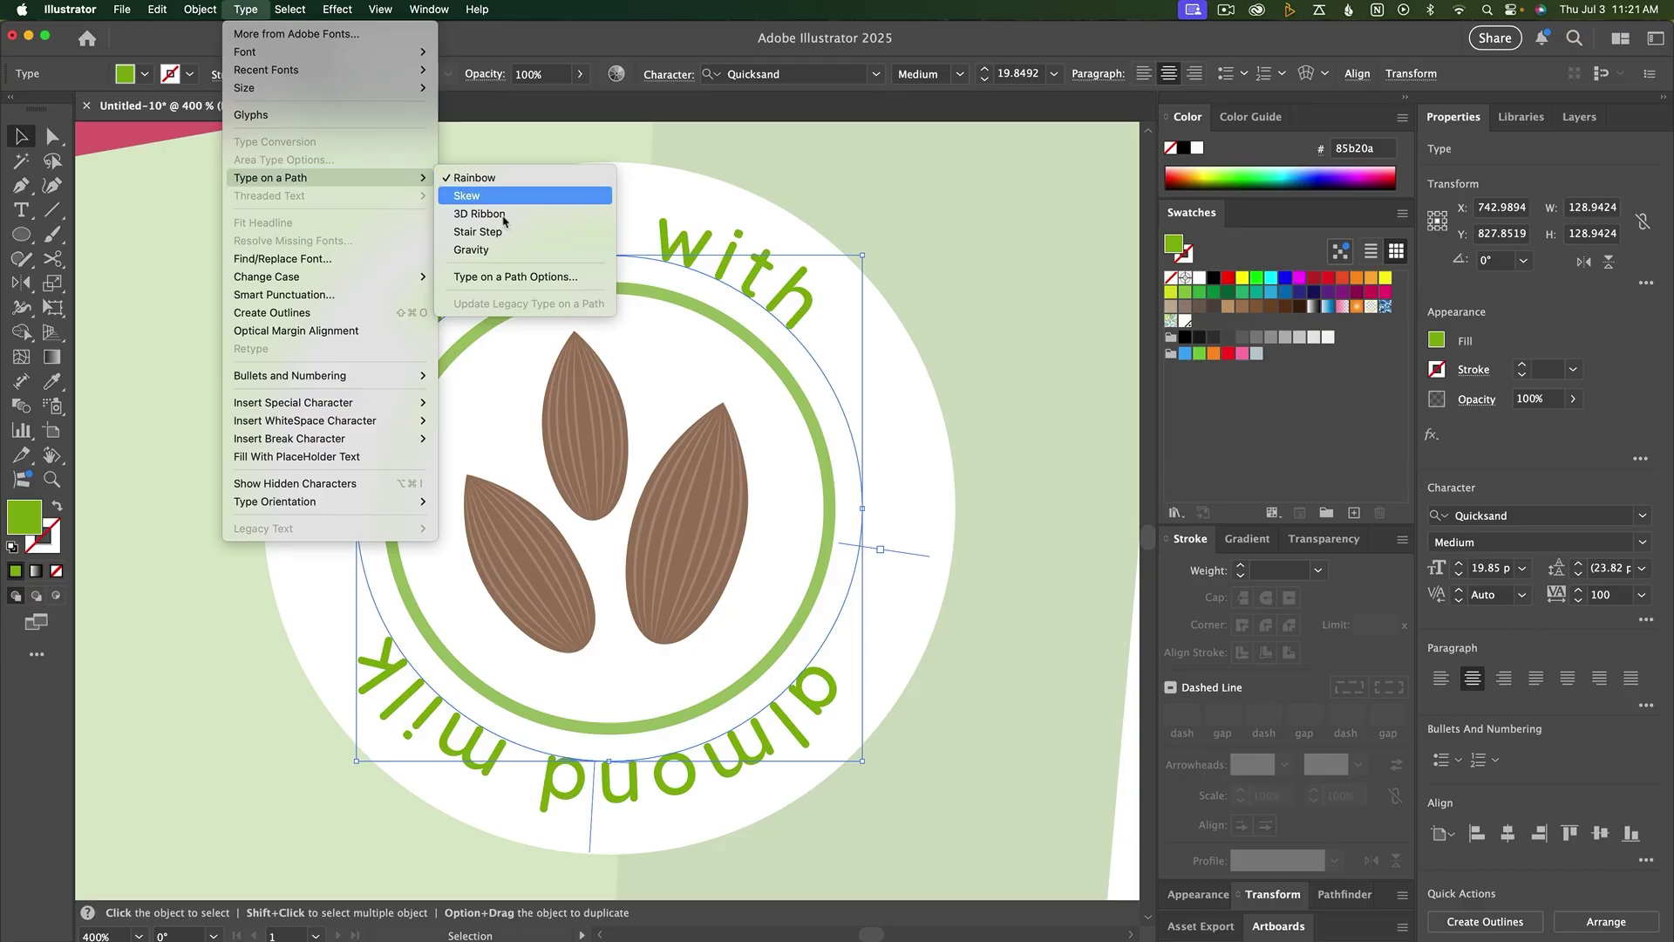
{"action": "left_click", "coordinate": [597, 278]}
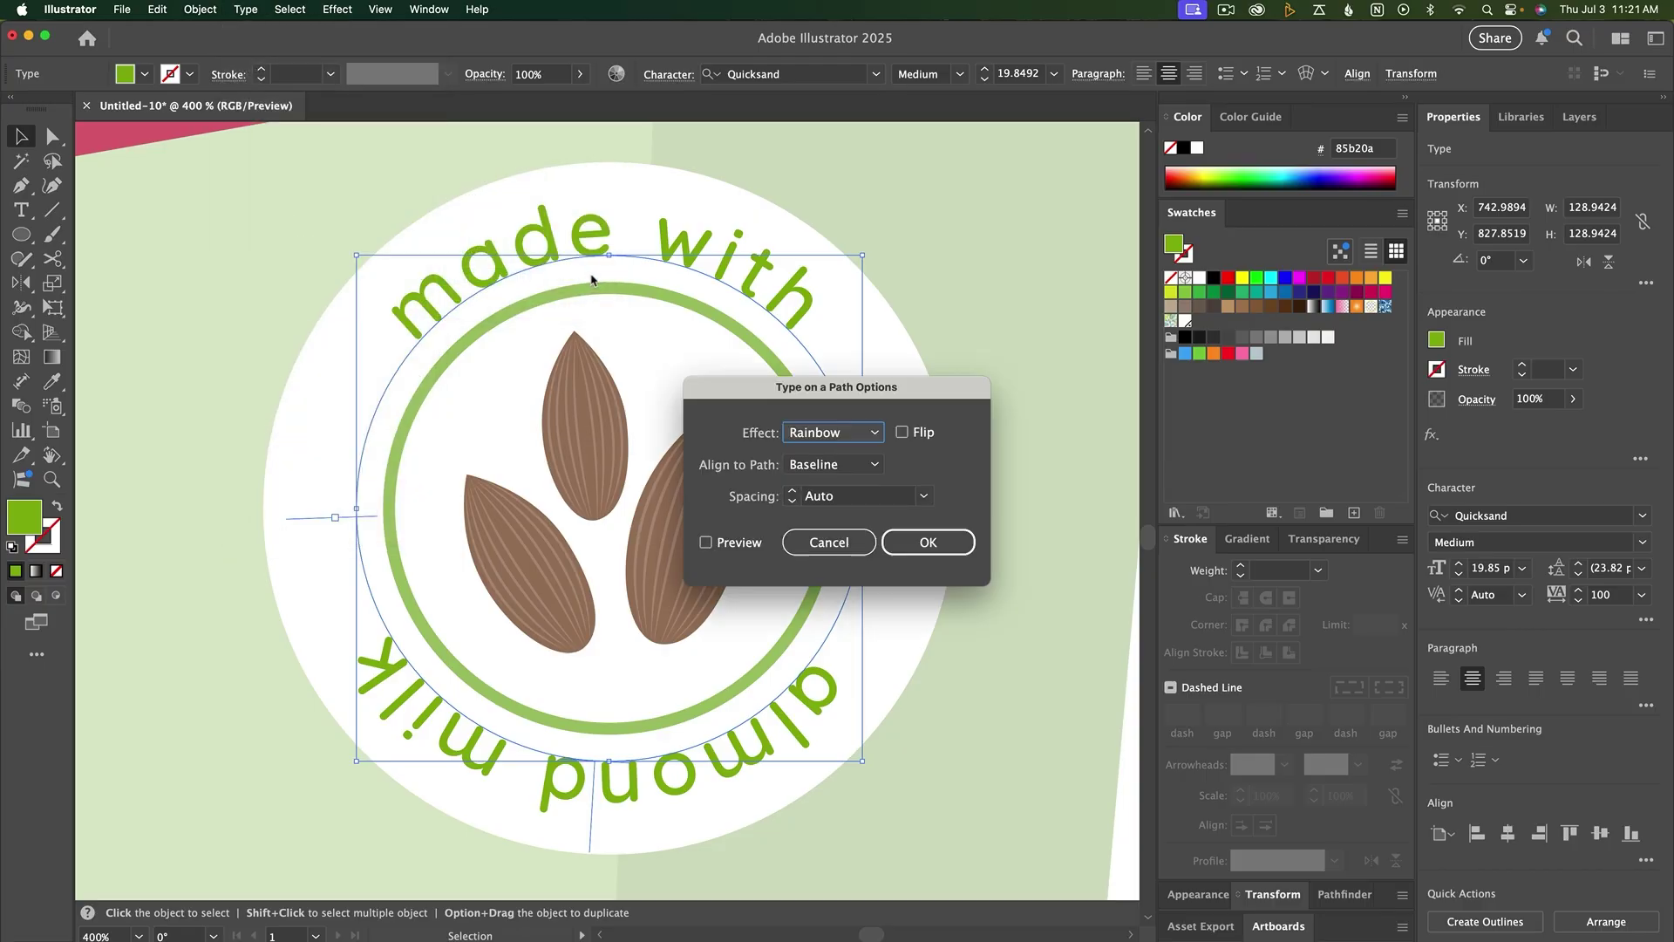
{"action": "left_click", "coordinate": [735, 547]}
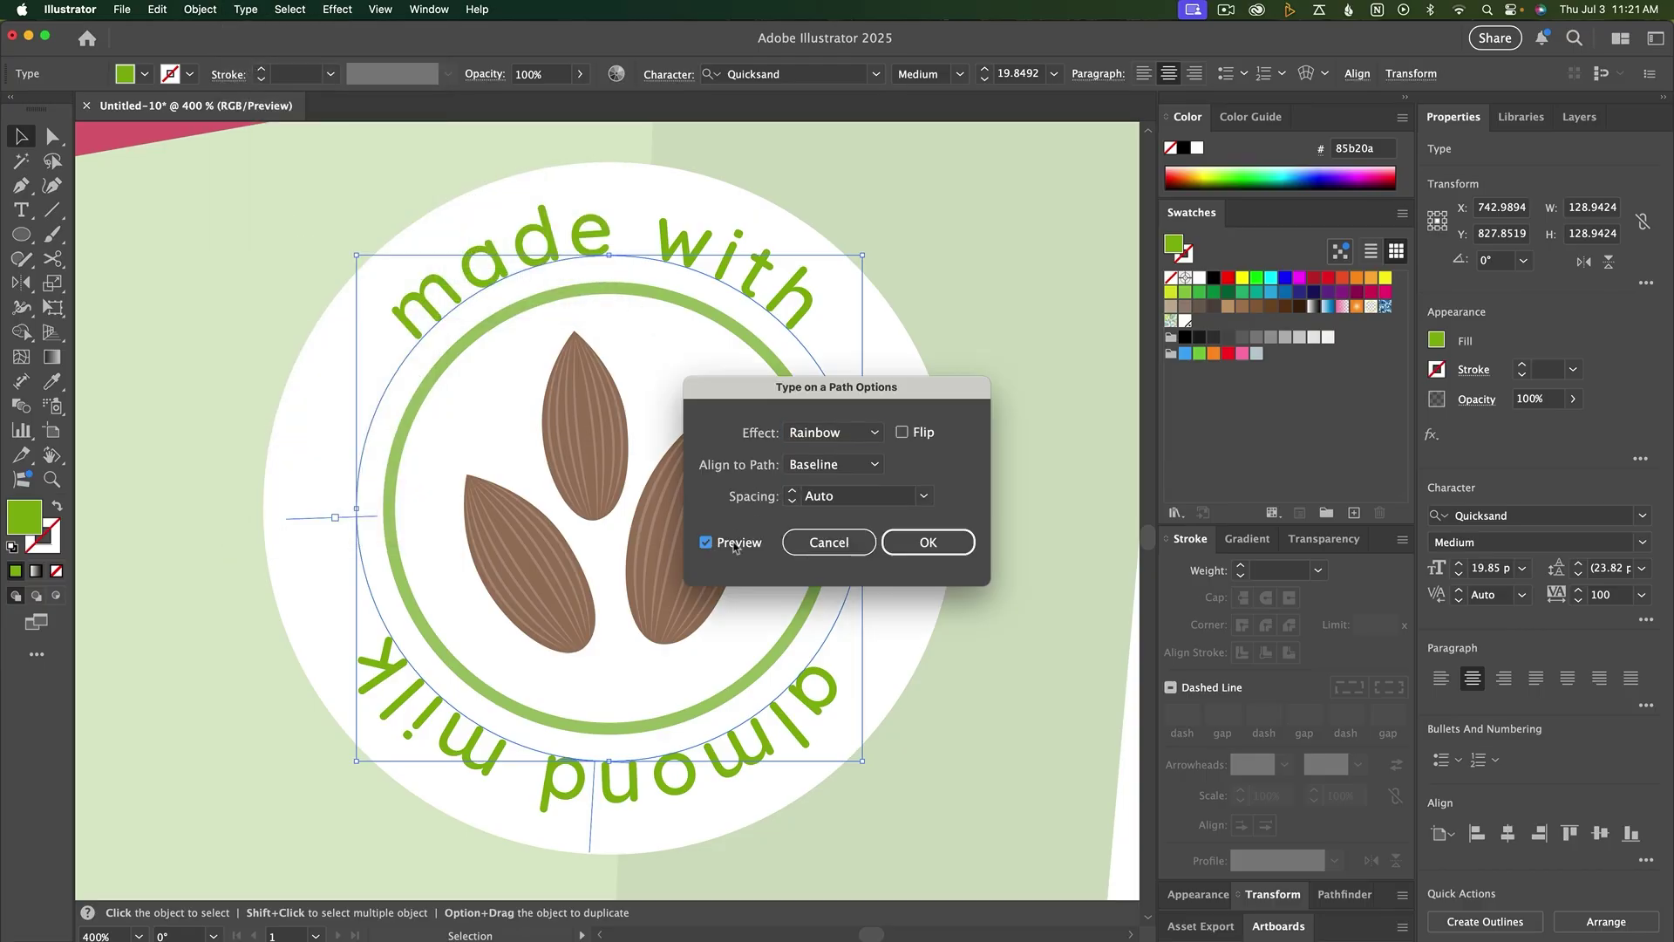
{"action": "left_click", "coordinate": [902, 433]}
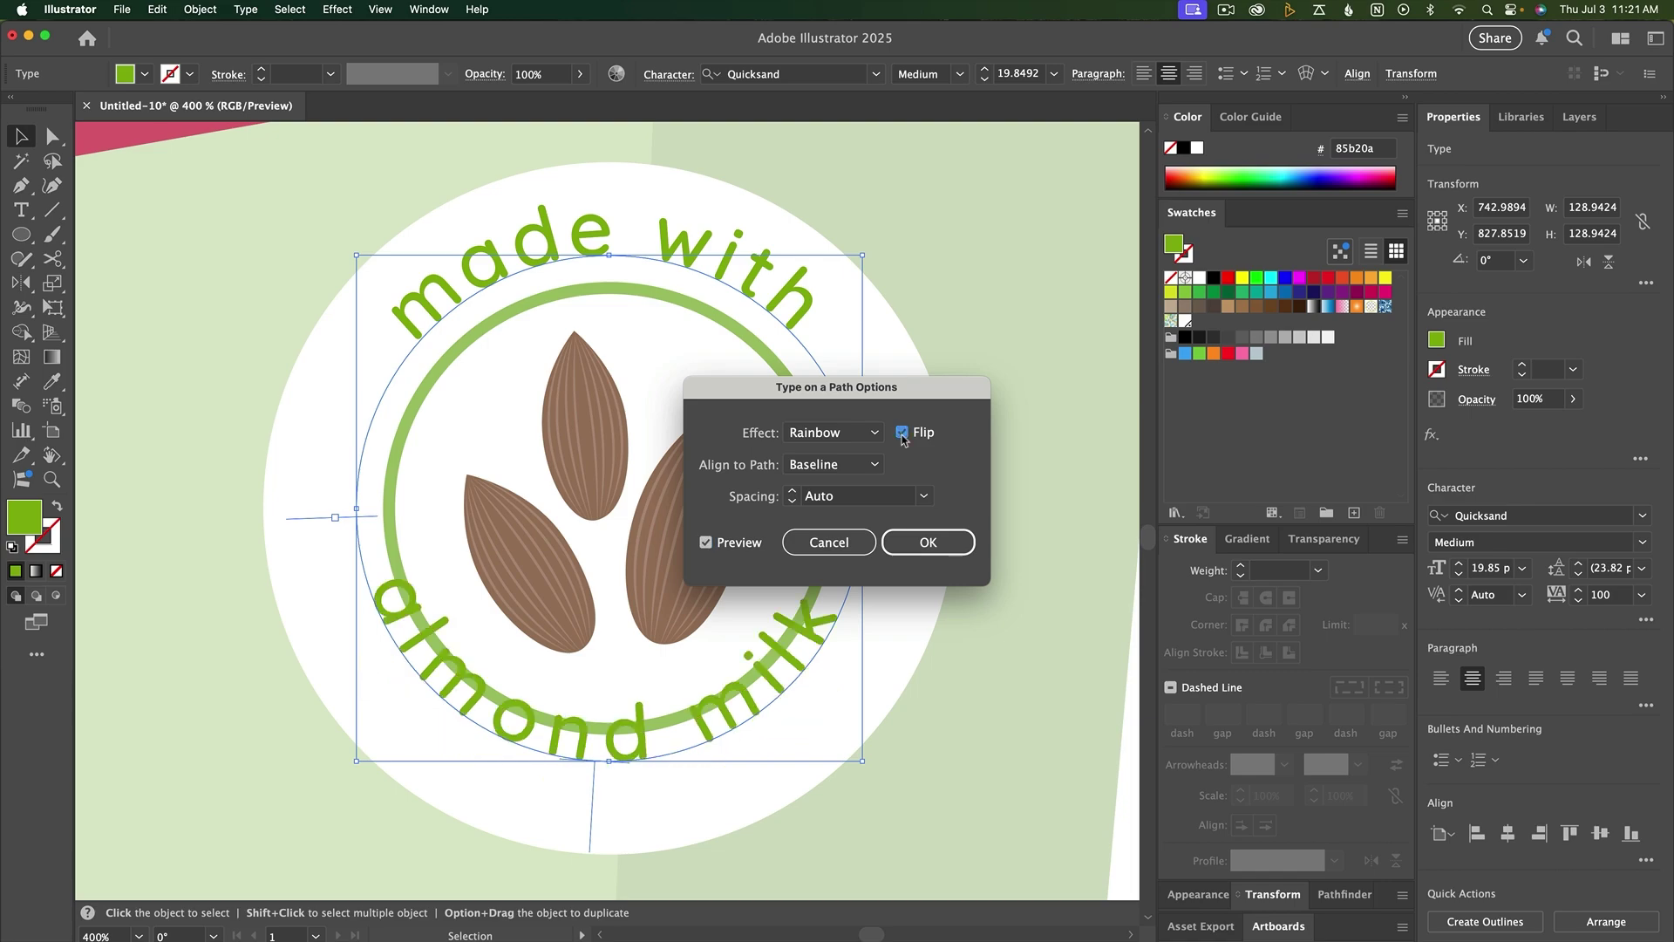
{"action": "left_click", "coordinate": [873, 466]}
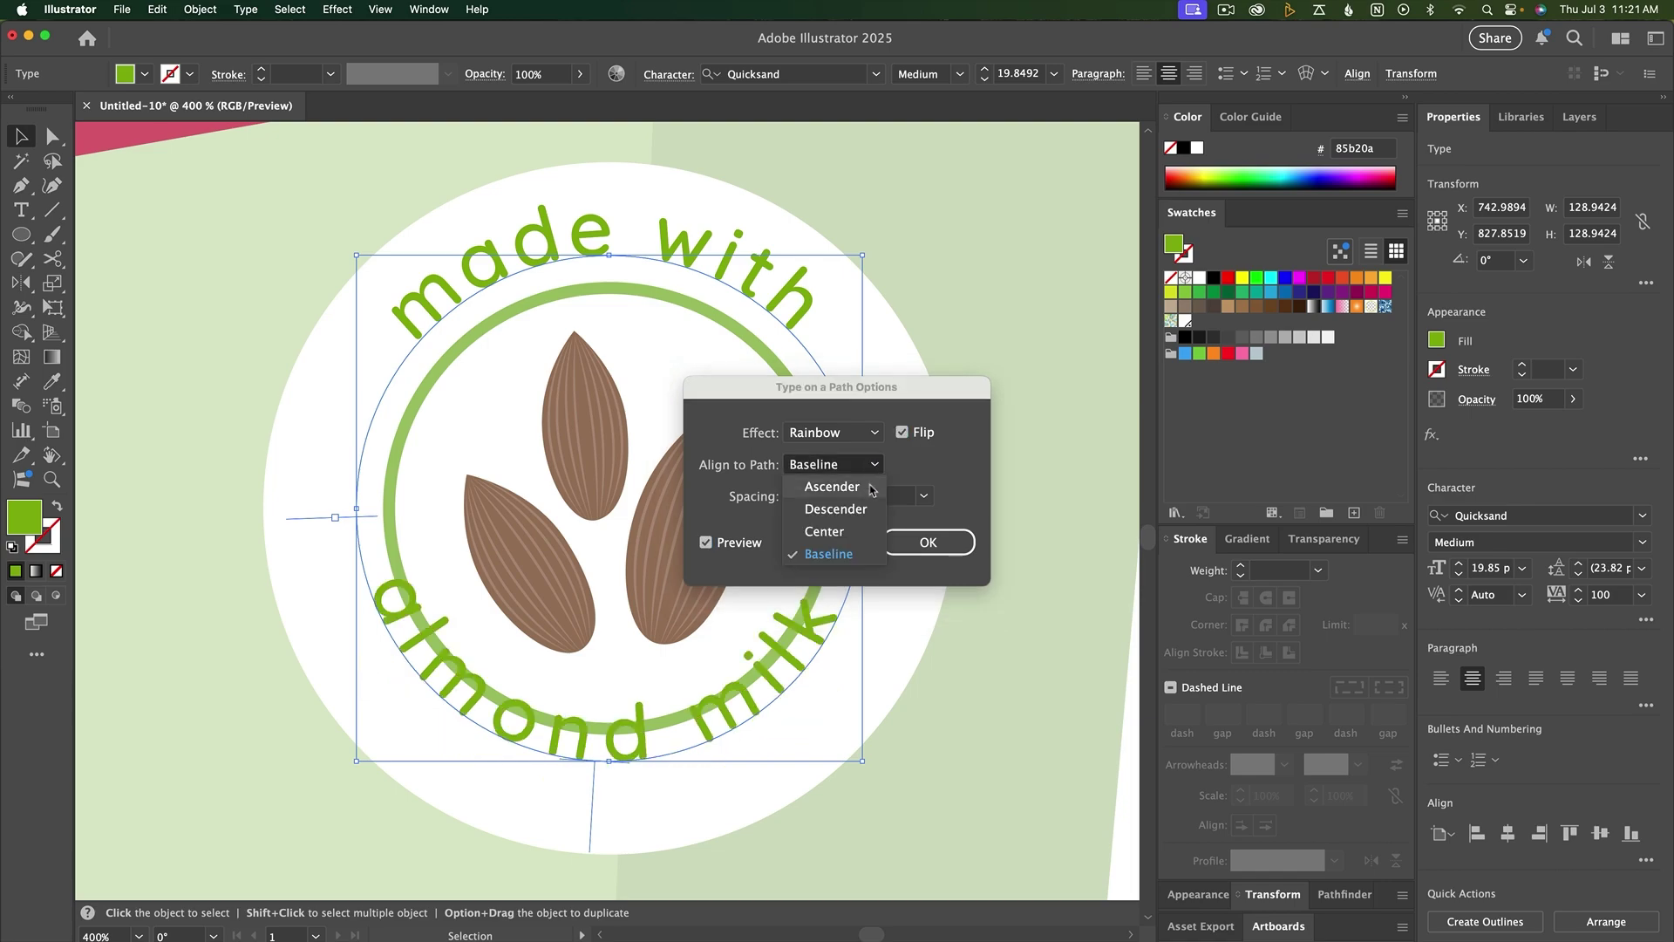
{"action": "left_click", "coordinate": [872, 490]}
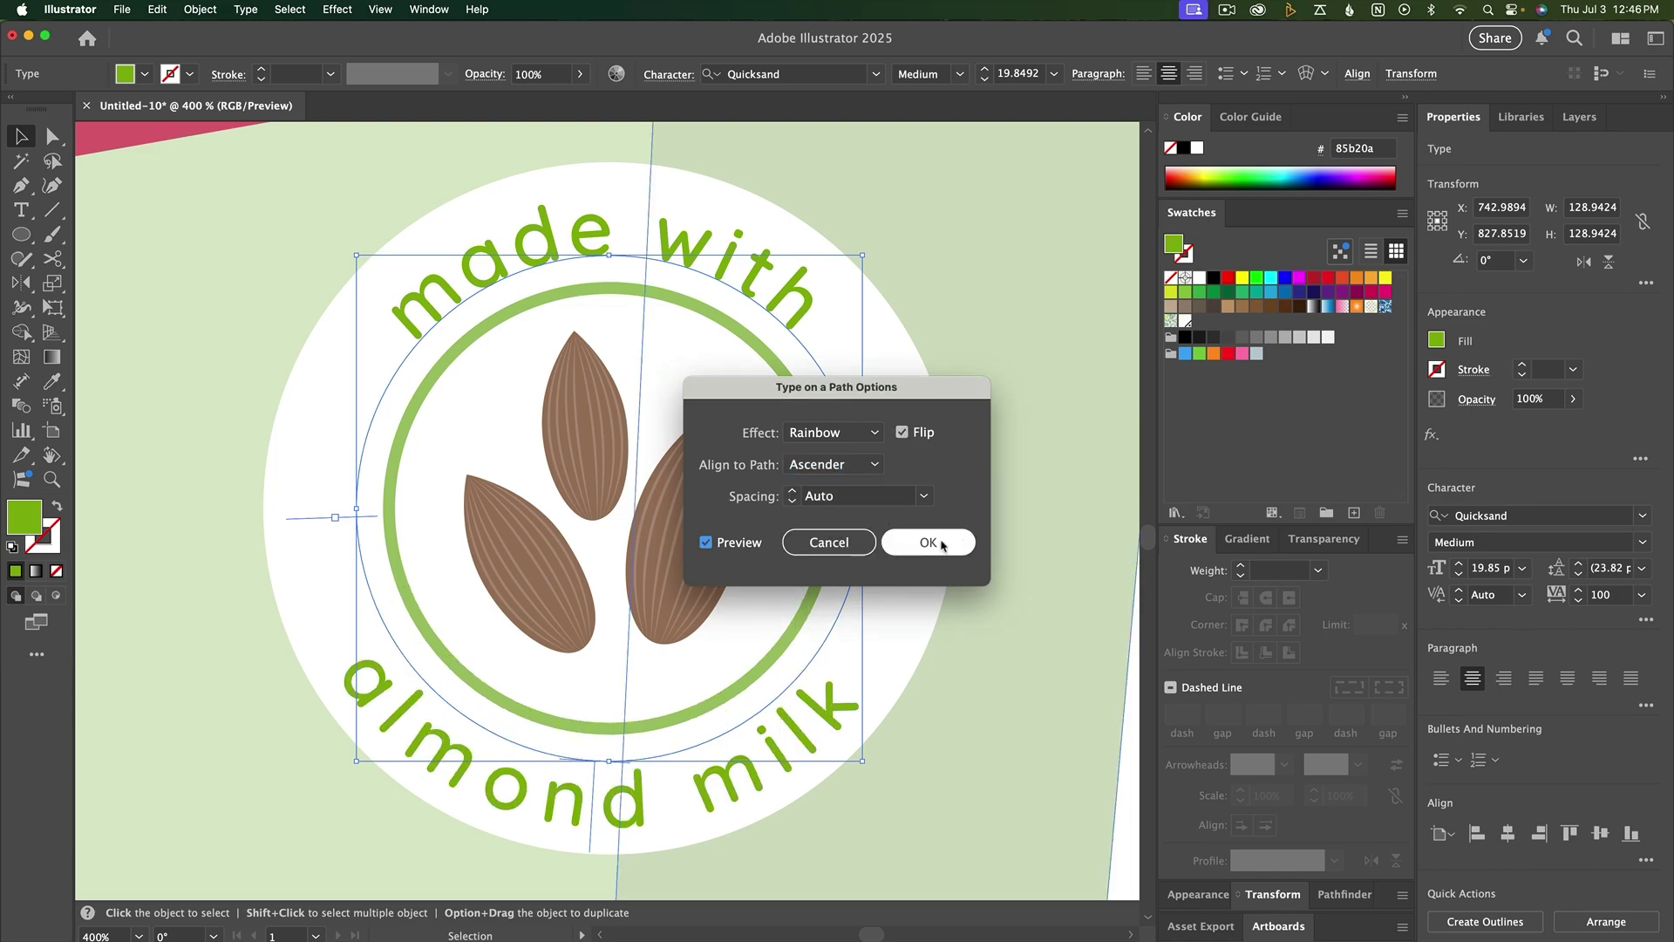
{"action": "left_click", "coordinate": [927, 541]}
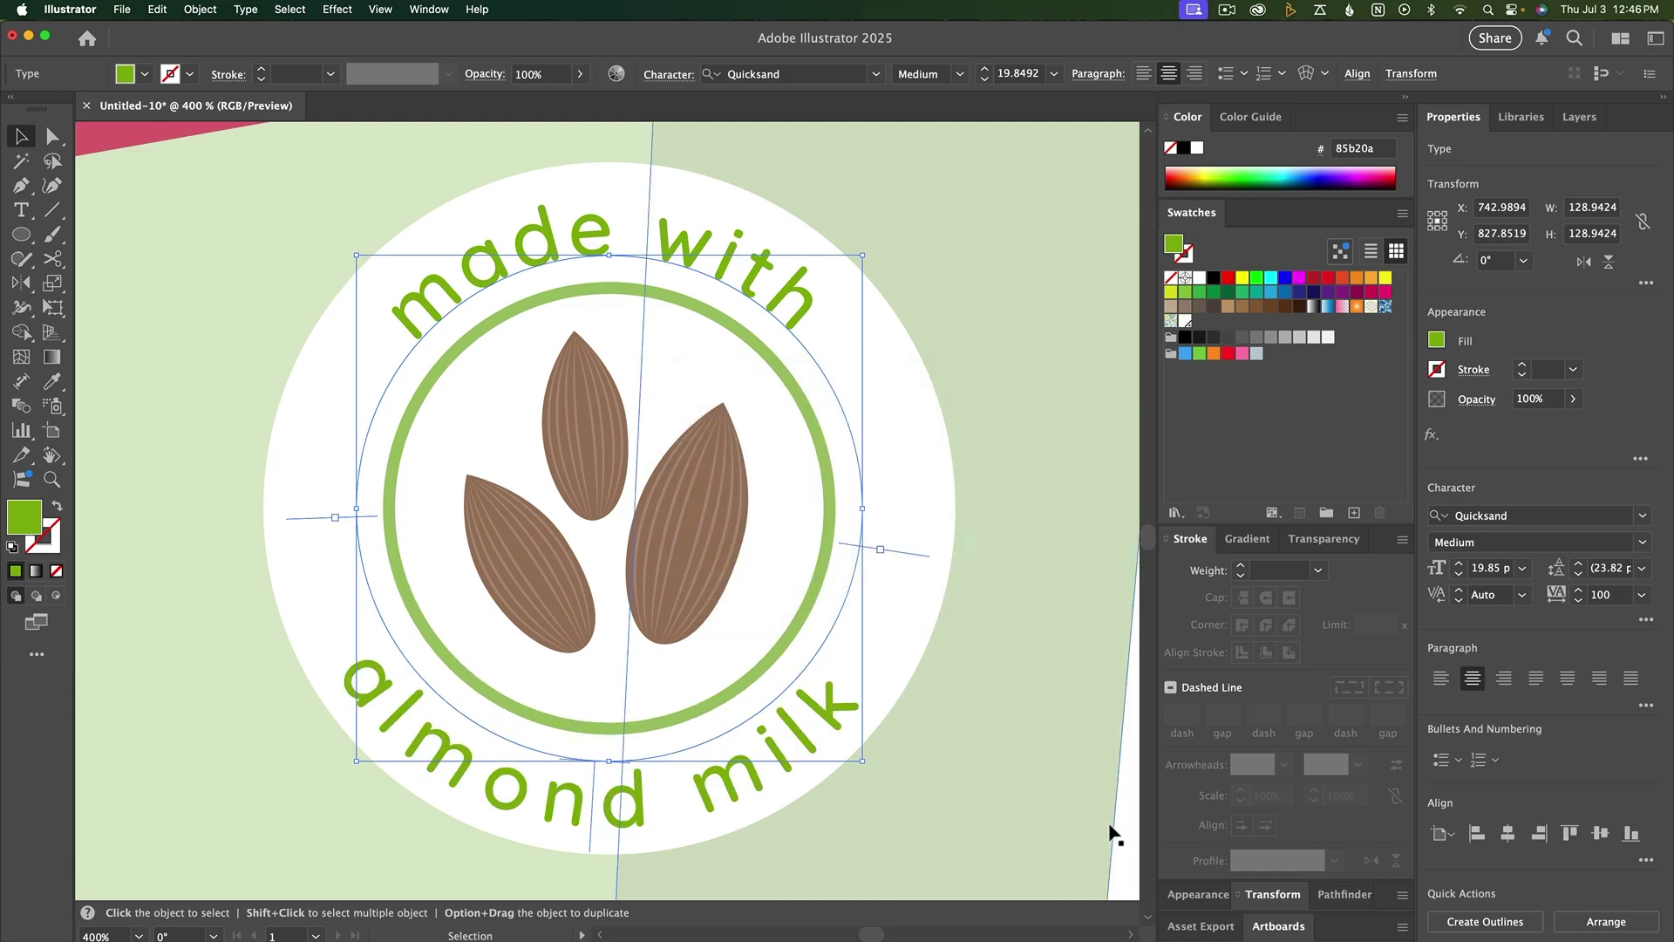
{"action": "left_click", "coordinate": [1112, 832]}
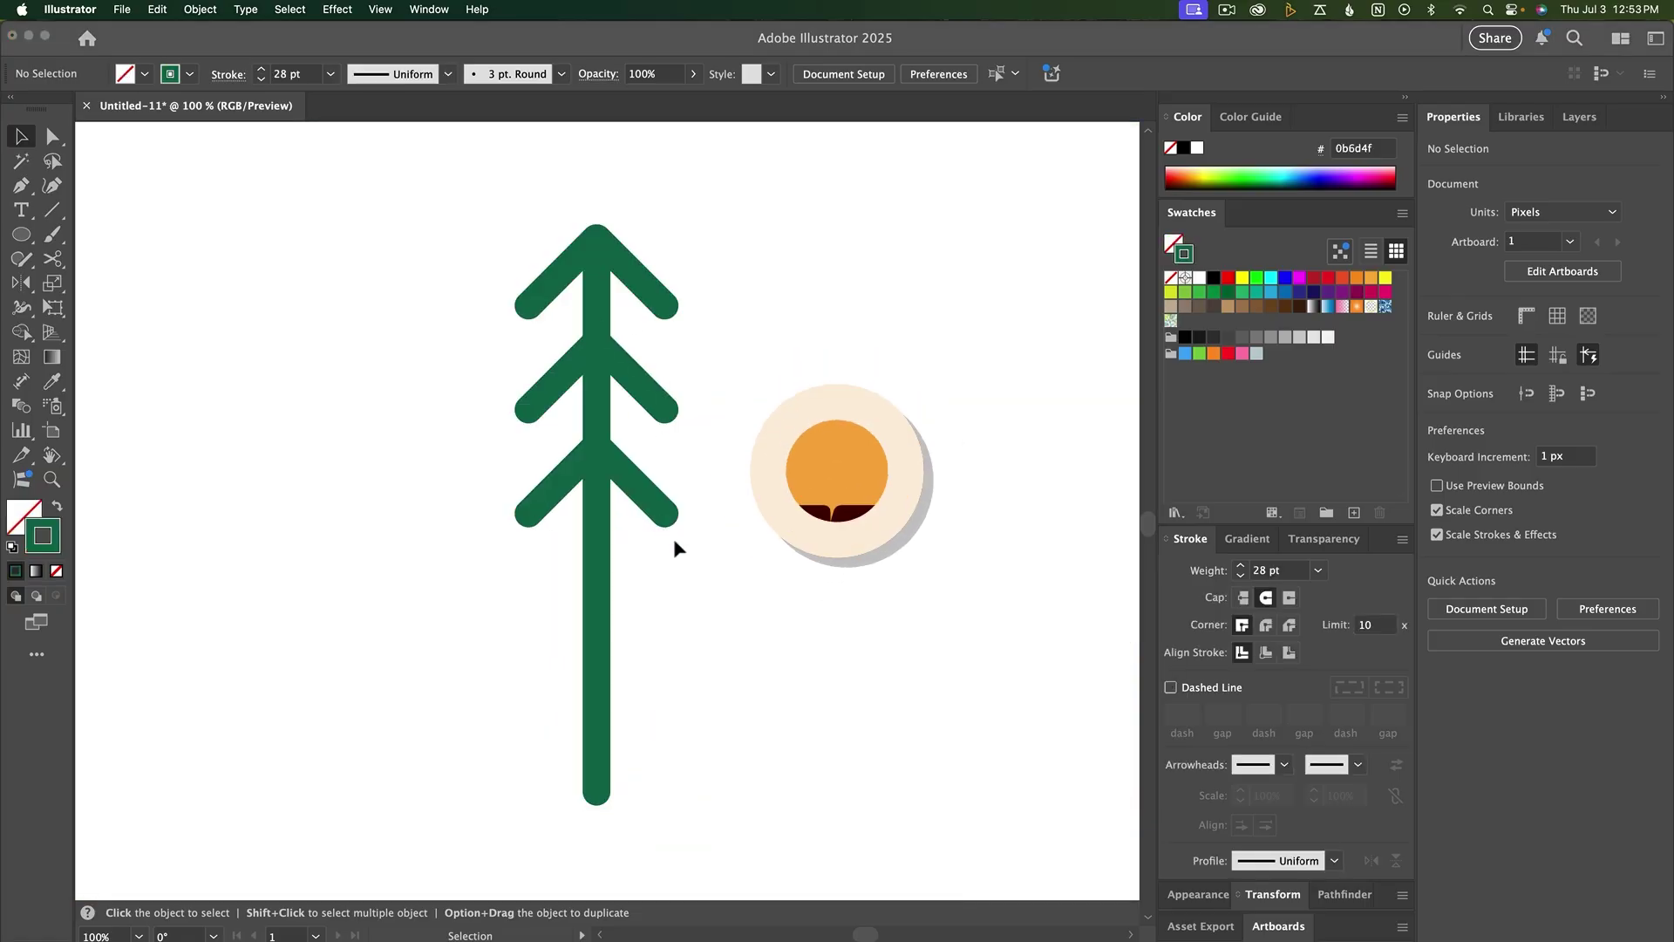
Try stretching all left branch end points with Direct Selection, then undo and deselect
{"action": "key", "text": "a"}
{"action": "left_click_drag", "start_coordinate": [499, 265], "coordinate": [462, 605]}
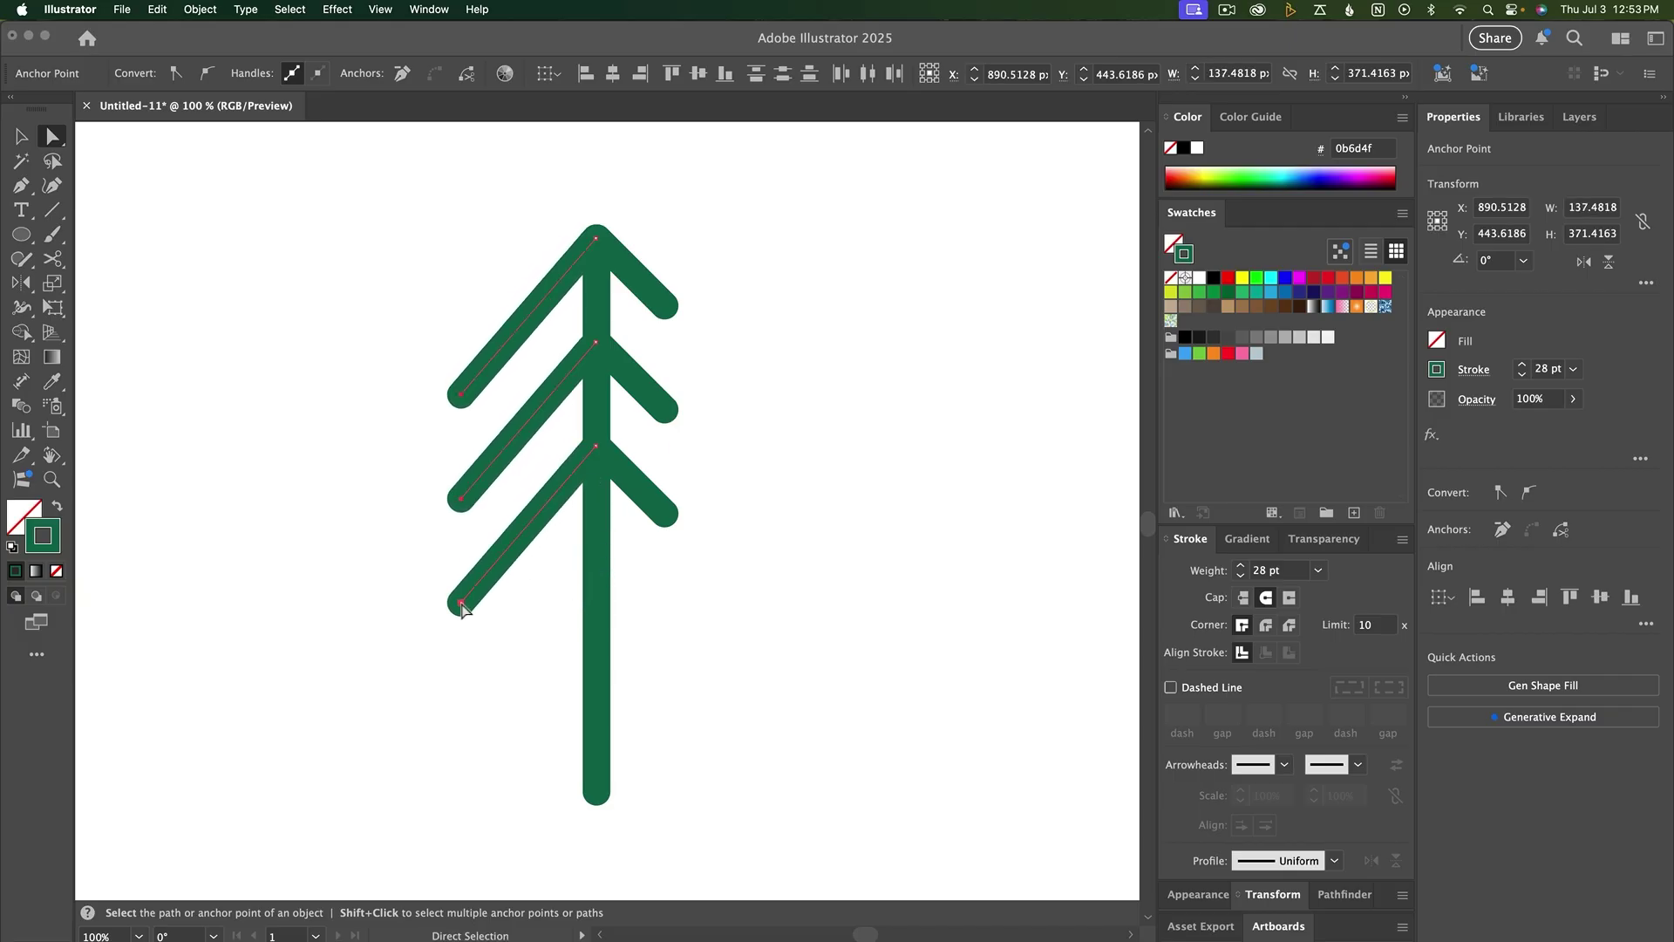
{"action": "key", "text": "super+z"}
{"action": "left_click", "coordinate": [465, 404]}
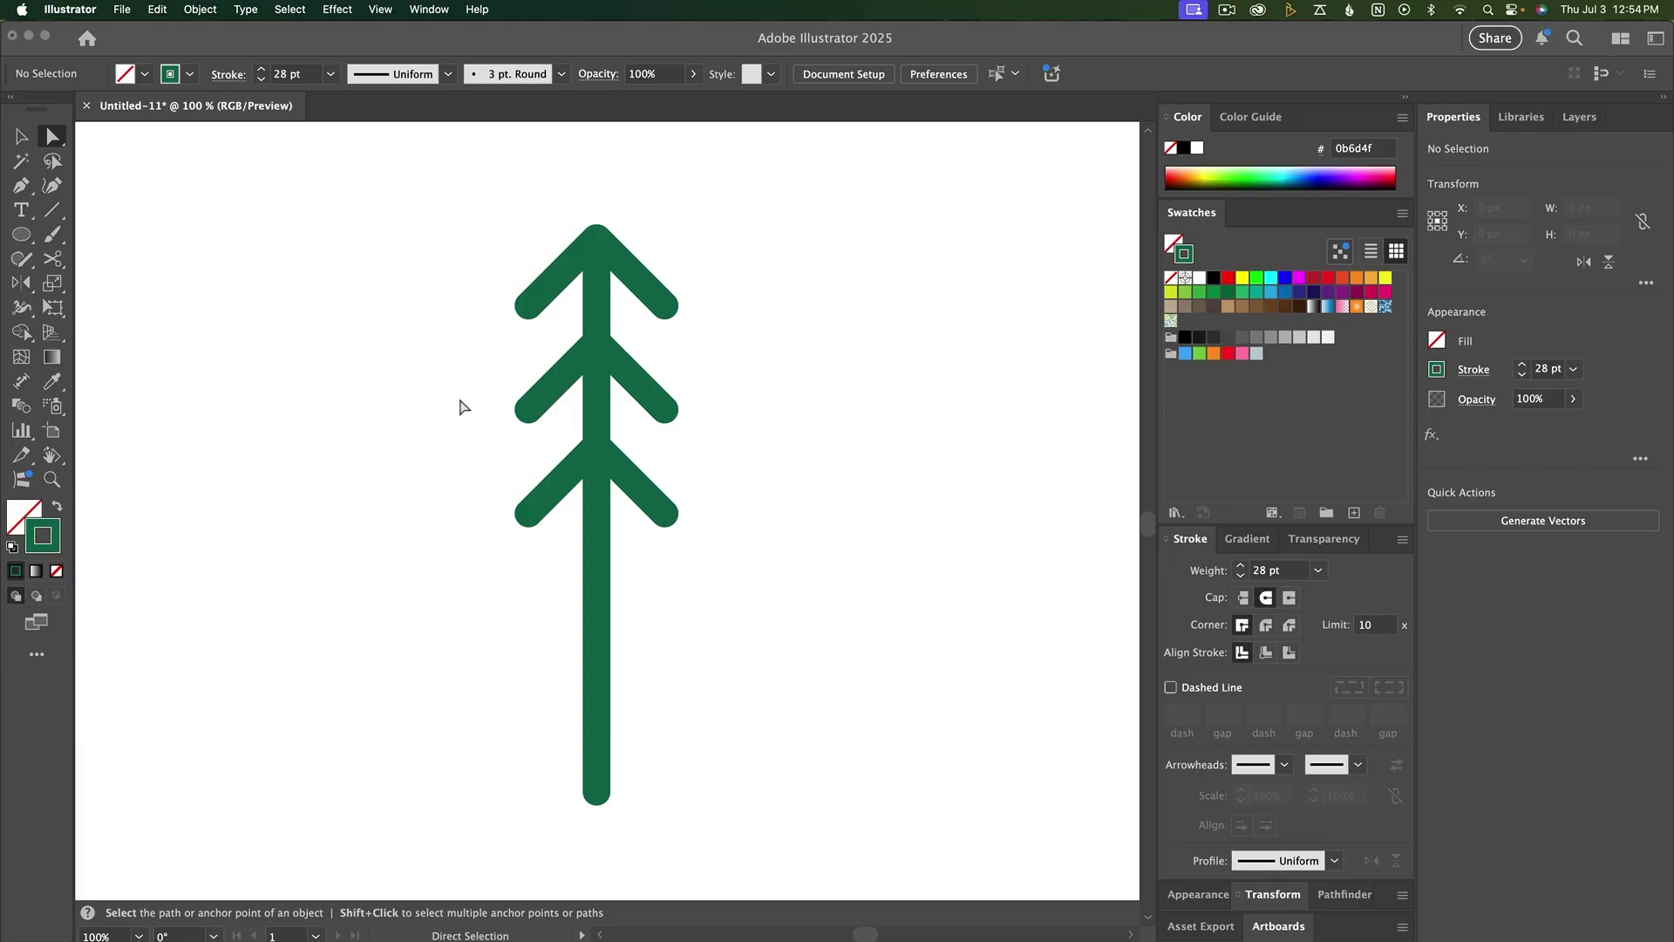
{"action": "left_click", "coordinate": [382, 13]}
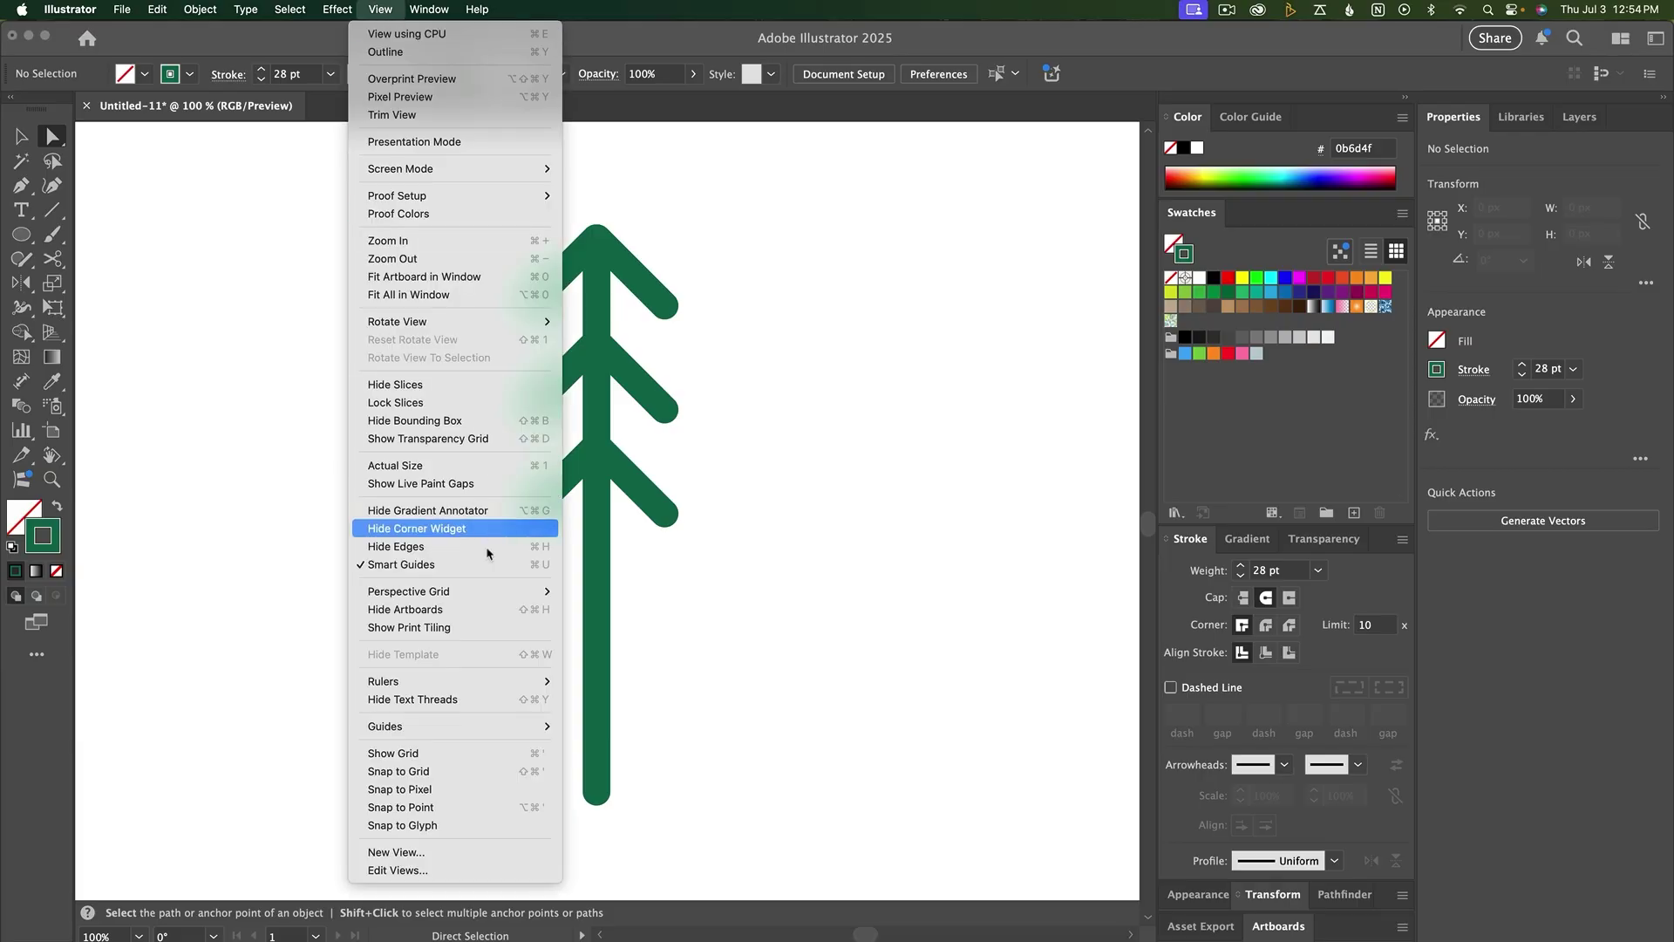
Extend the top-left branch down-left, then repeat it on the two lower branches with Cmd+D
{"action": "left_click", "coordinate": [764, 575]}
{"action": "left_click_drag", "start_coordinate": [524, 307], "coordinate": [441, 395]}
{"action": "left_click_drag", "start_coordinate": [529, 485], "coordinate": [542, 577]}
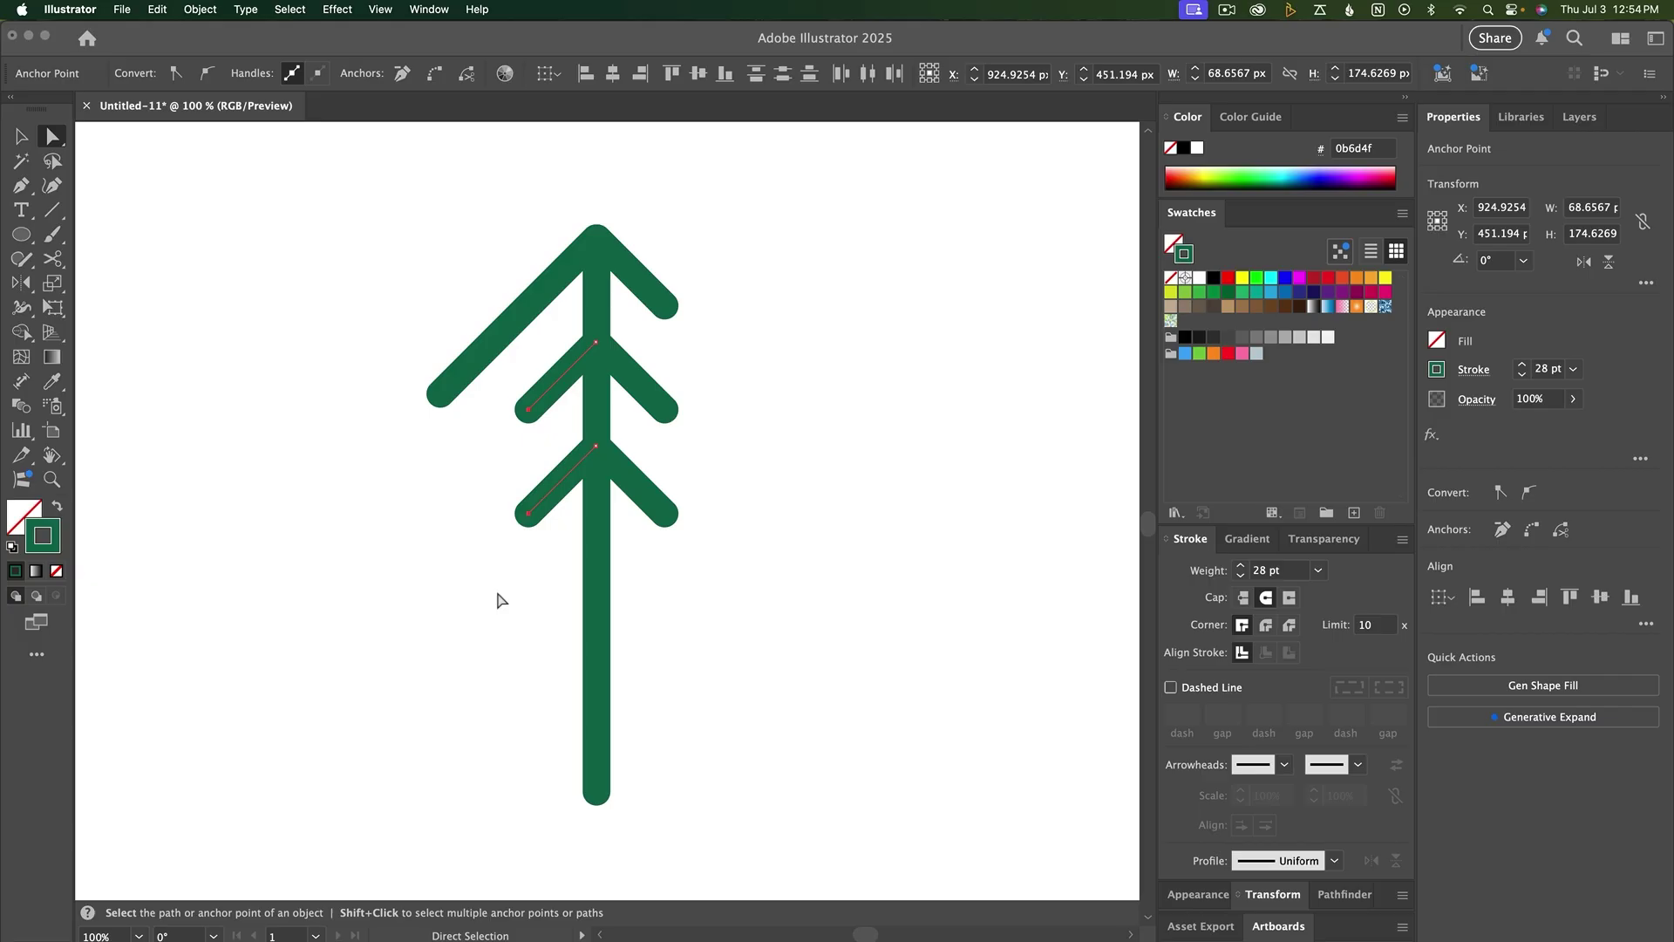
{"action": "key", "text": "super+d"}
{"action": "left_click", "coordinate": [521, 604]}
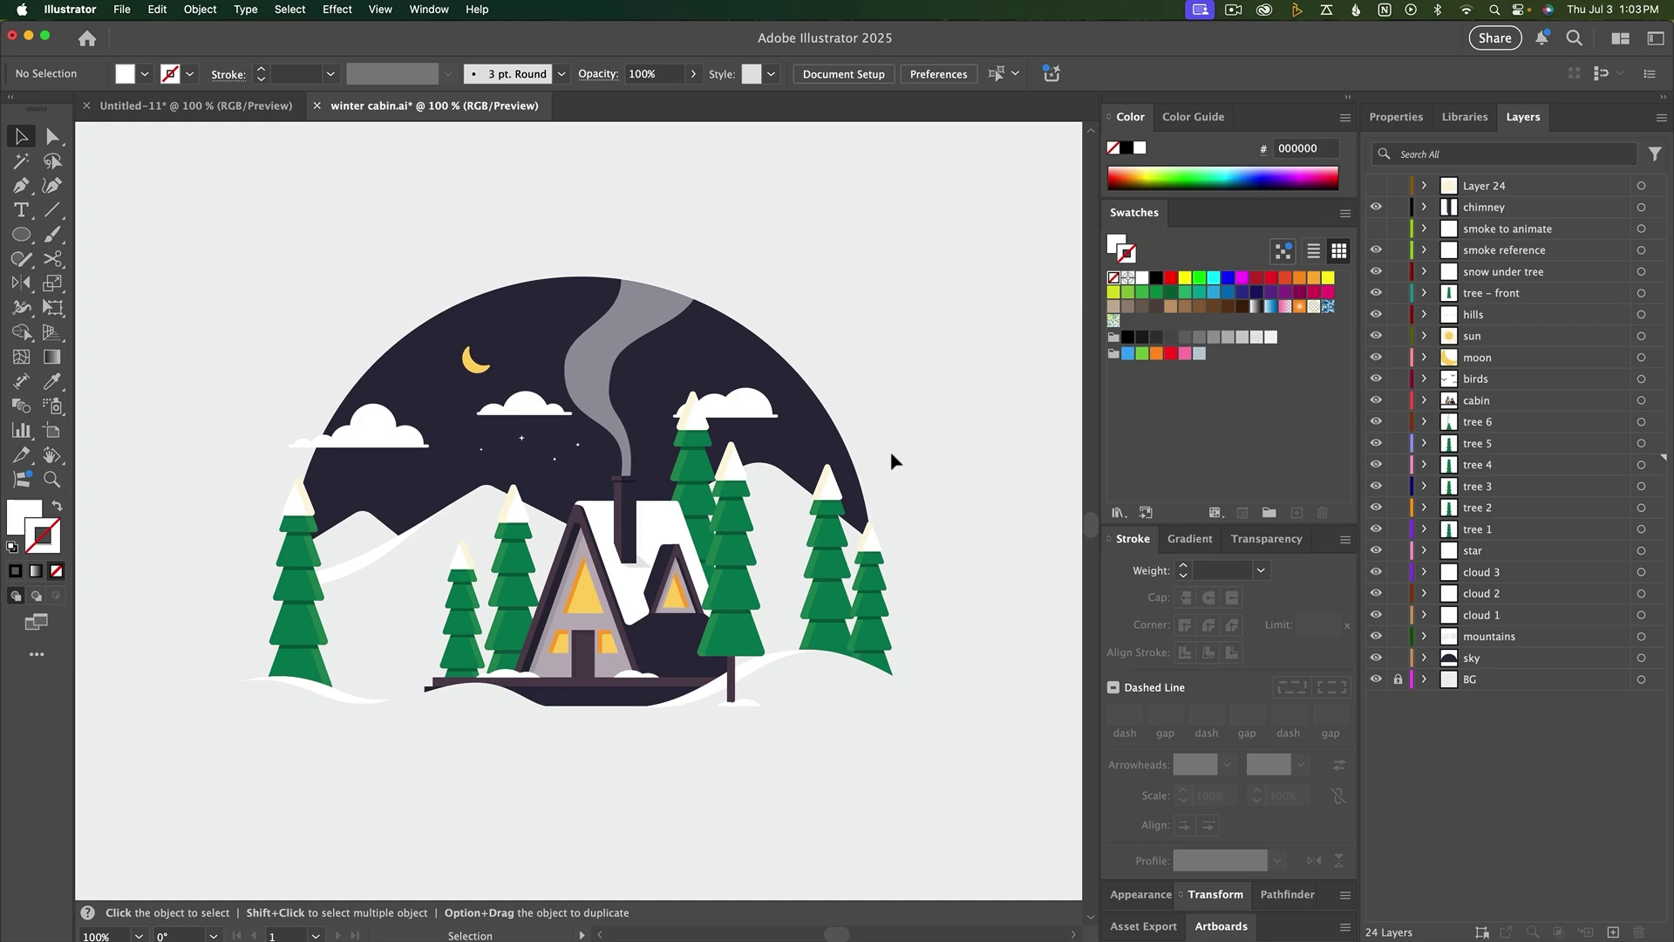
Select the front tree, start a Global Edit on all matching trees, and zoom in
{"action": "left_click", "coordinate": [736, 541]}
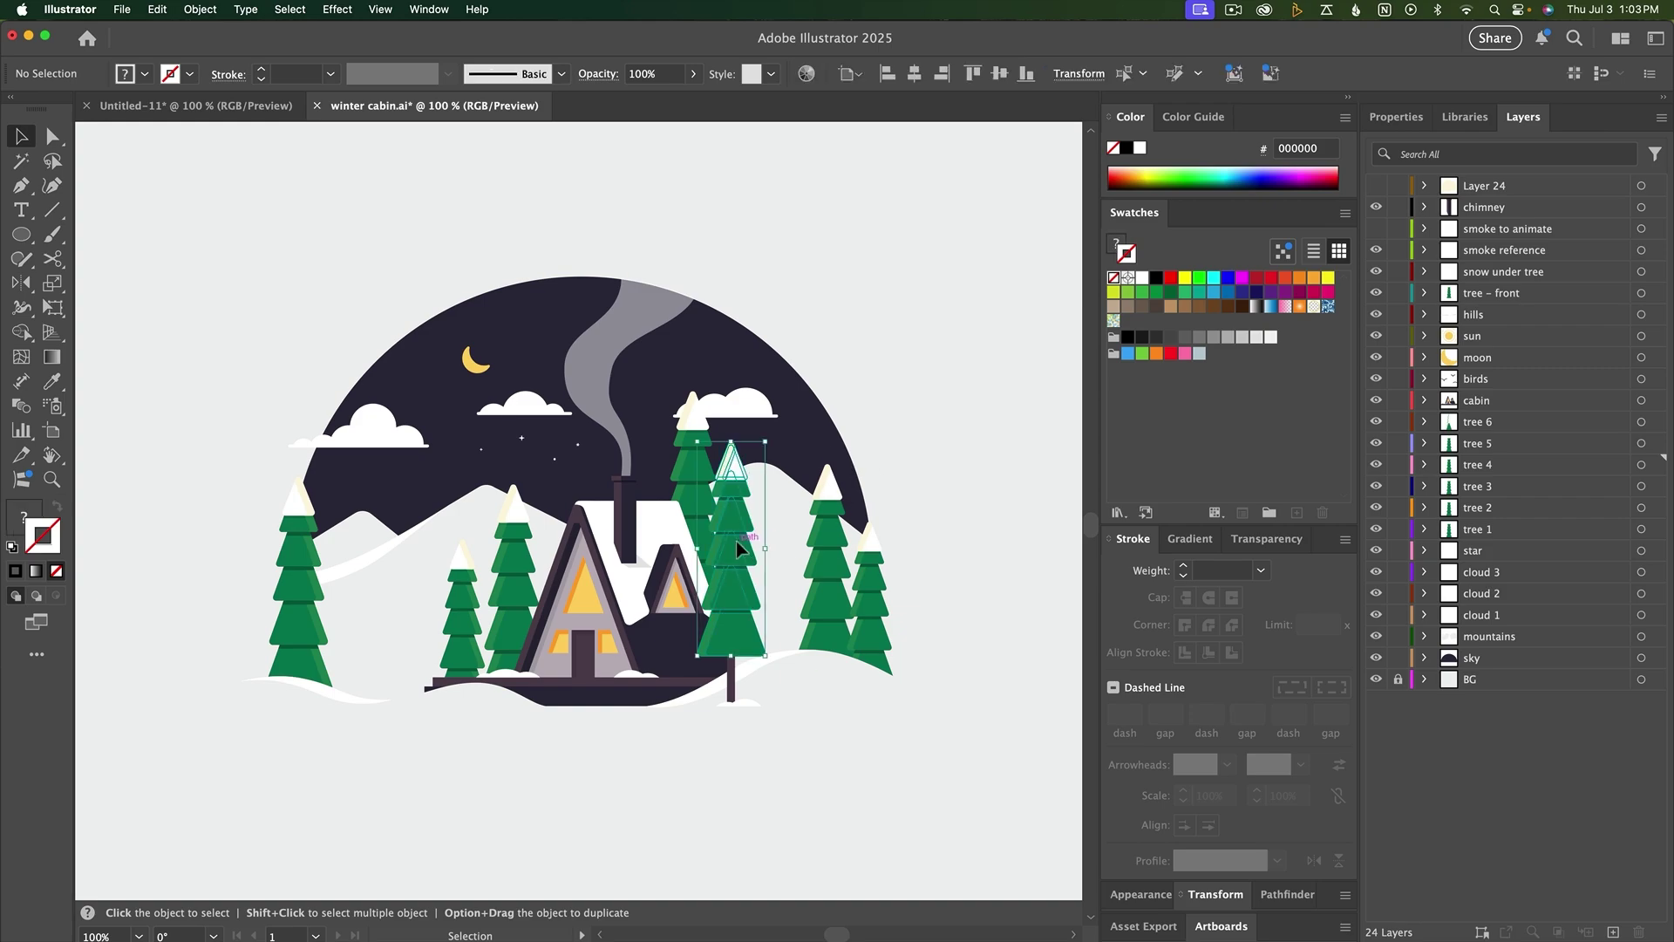
{"action": "left_click", "coordinate": [291, 9]}
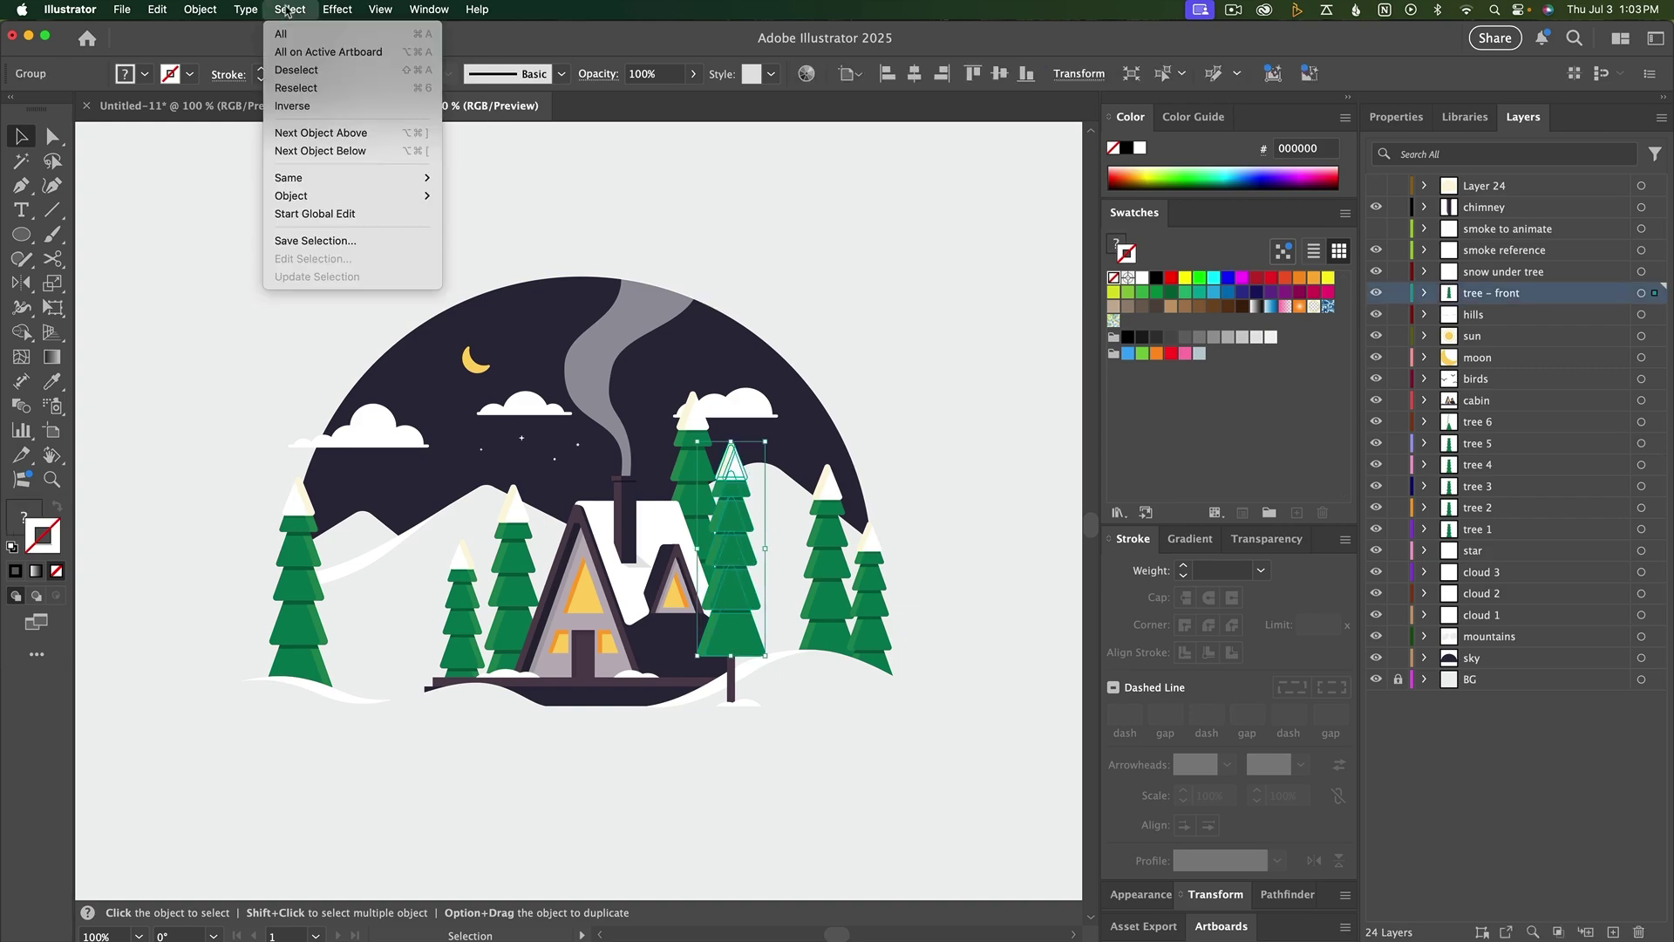
{"action": "left_click", "coordinate": [380, 222]}
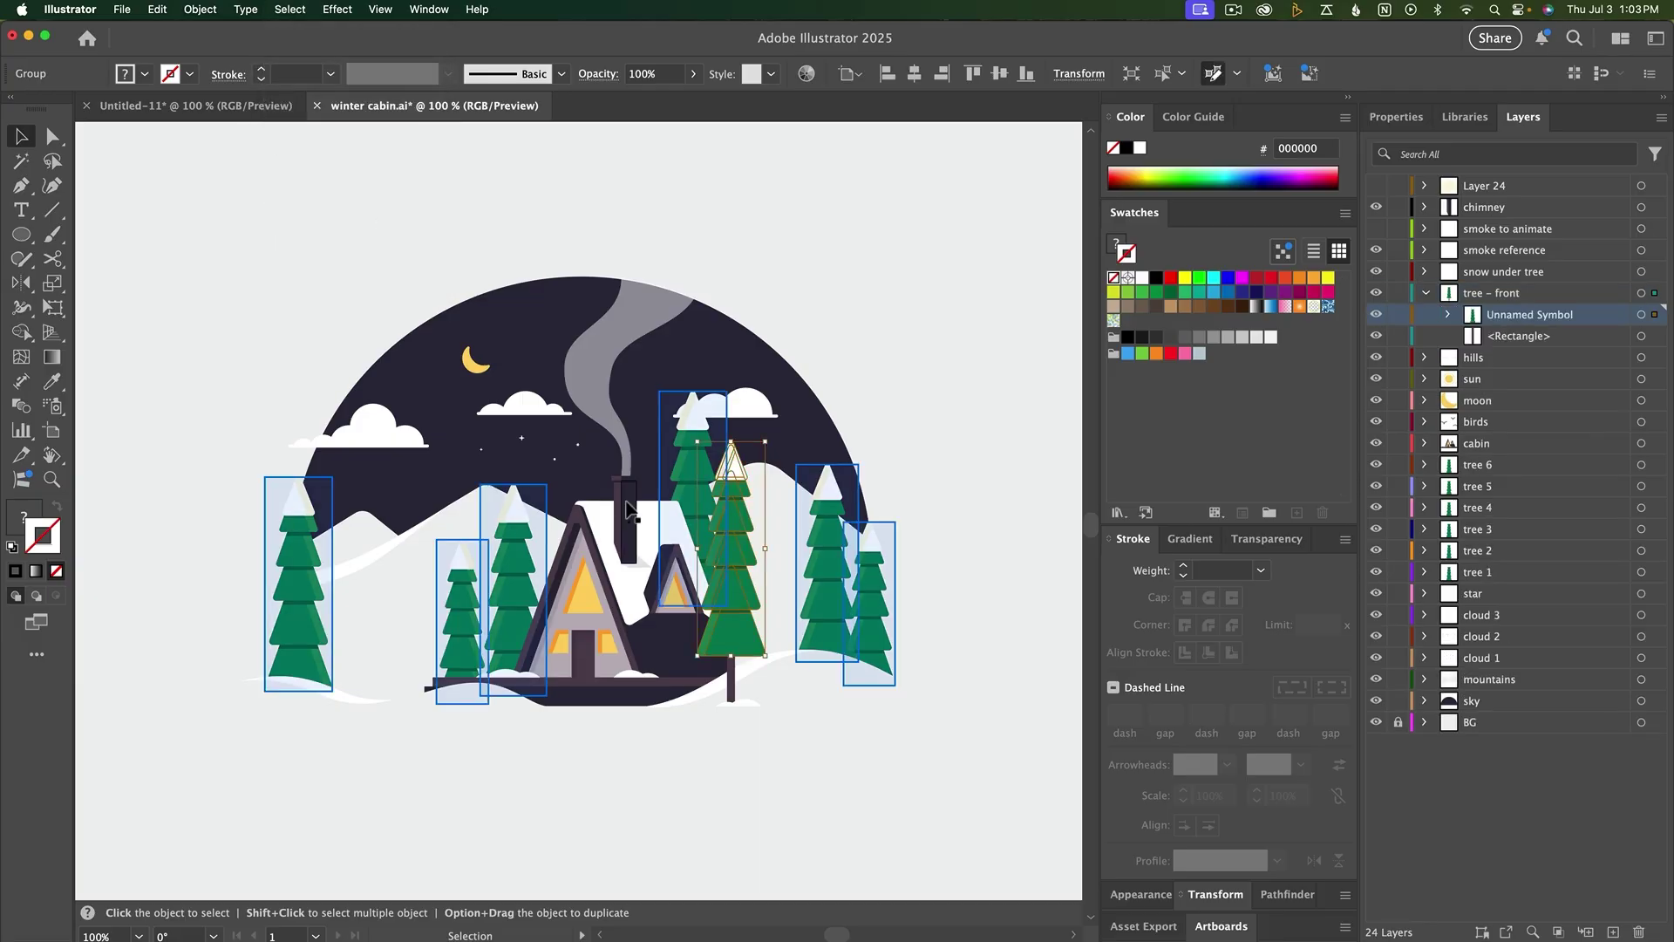
{"action": "key", "text": "super+equal"}
{"action": "key", "text": "super+equal"}
{"action": "key", "text": "super+equal"}
{"action": "key", "text": "super+equal"}
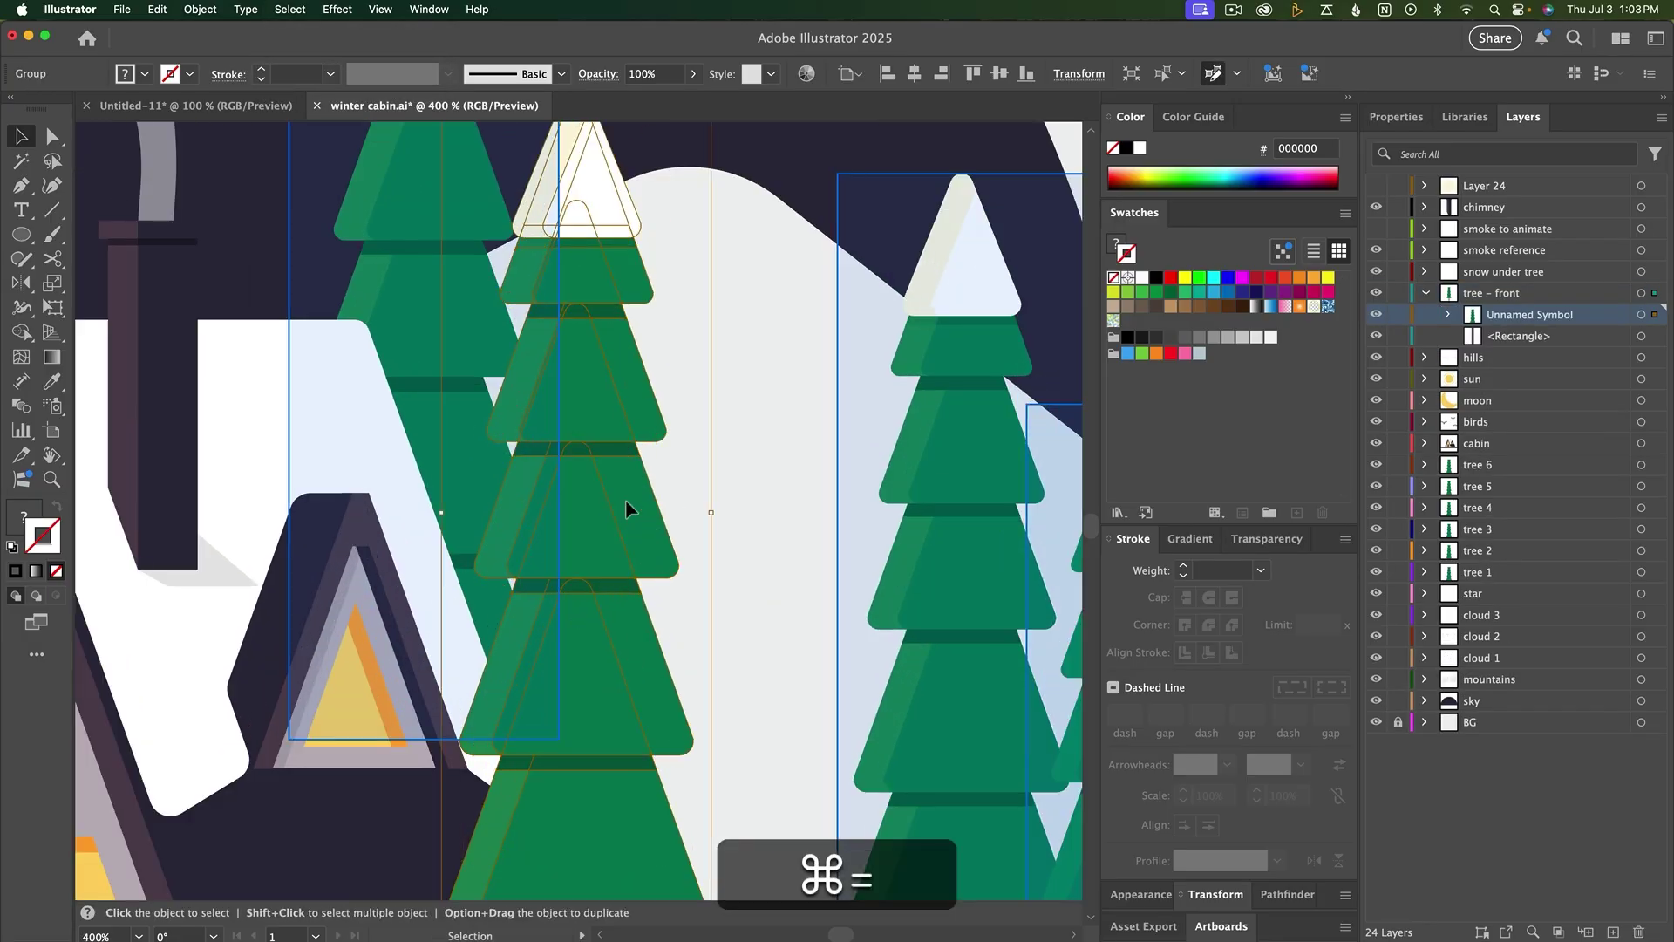
{"action": "scroll", "coordinate": [626, 504], "scroll_direction": "up", "scroll_amount": 3}
Shrink the tree's snow top to a small cap in isolation mode, then exit and zoom out
{"action": "double_click", "coordinate": [614, 394]}
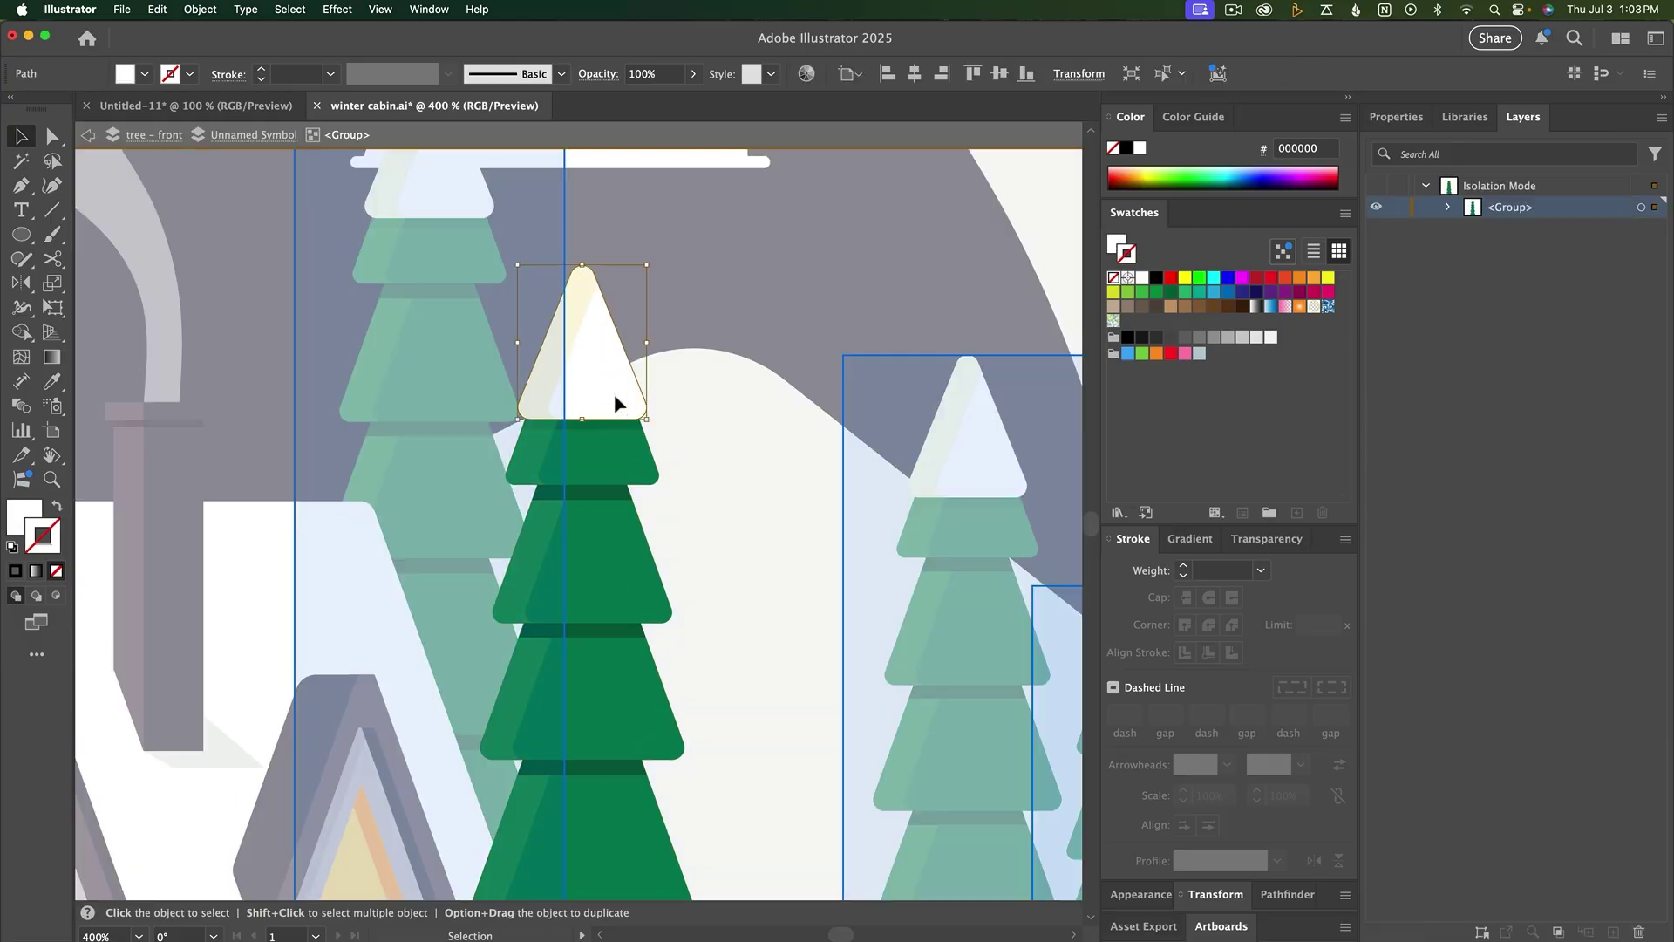
{"action": "left_click", "coordinate": [572, 338], "text": "shift"}
{"action": "left_click_drag", "start_coordinate": [581, 419], "coordinate": [582, 342]}
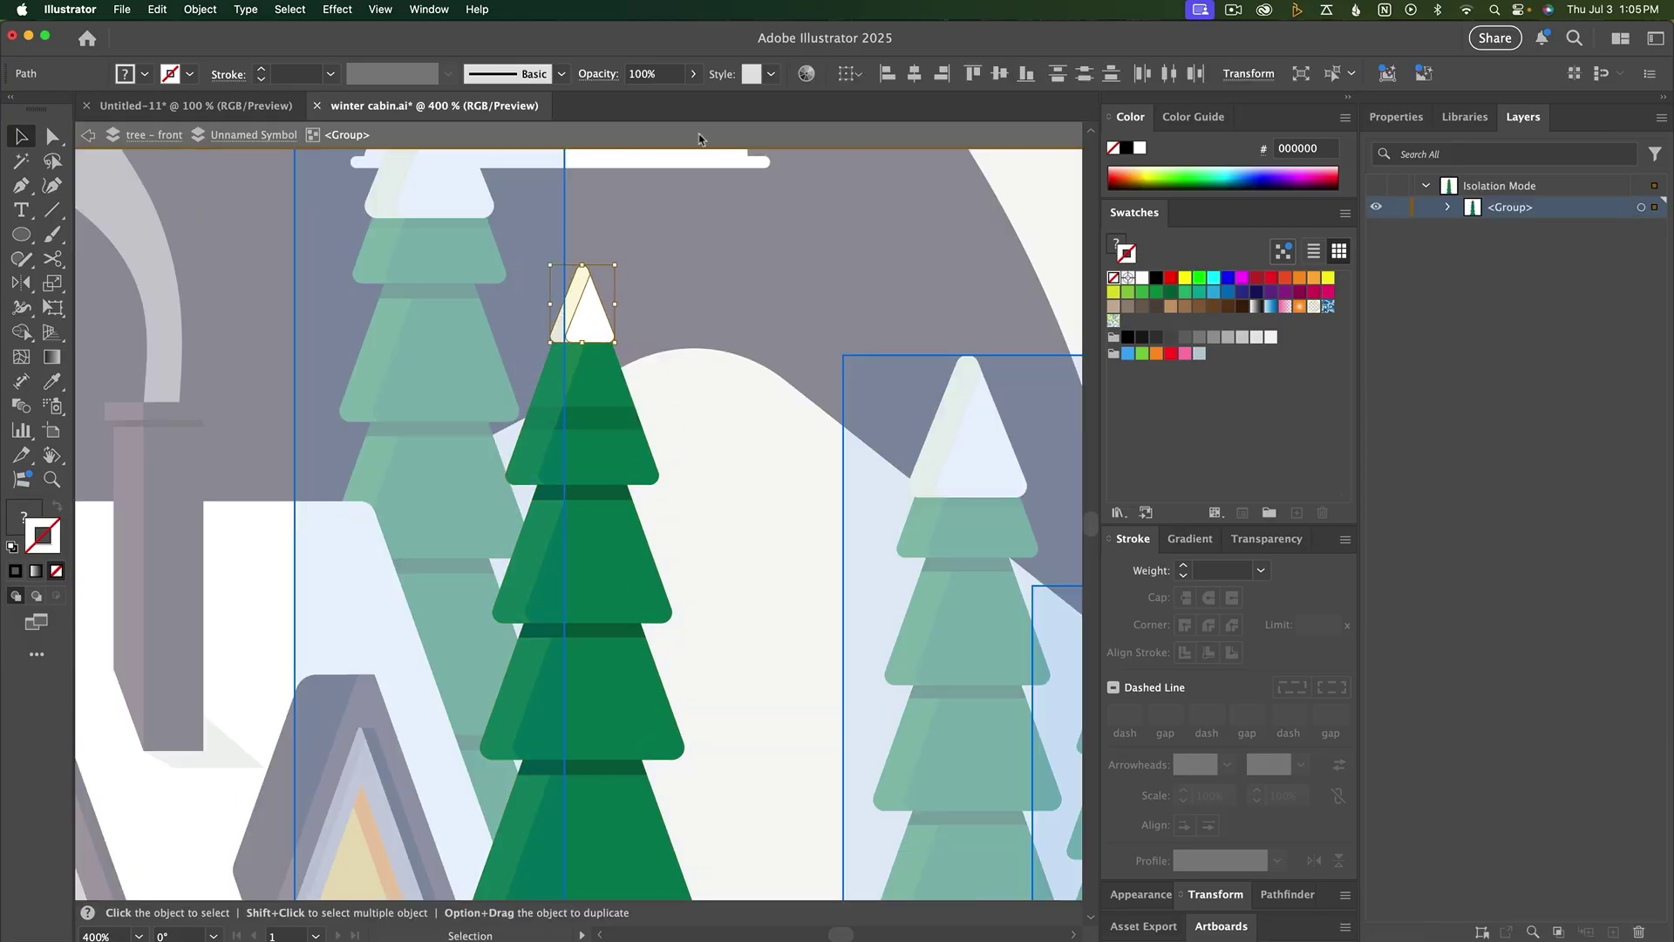
{"action": "left_click", "coordinate": [698, 138]}
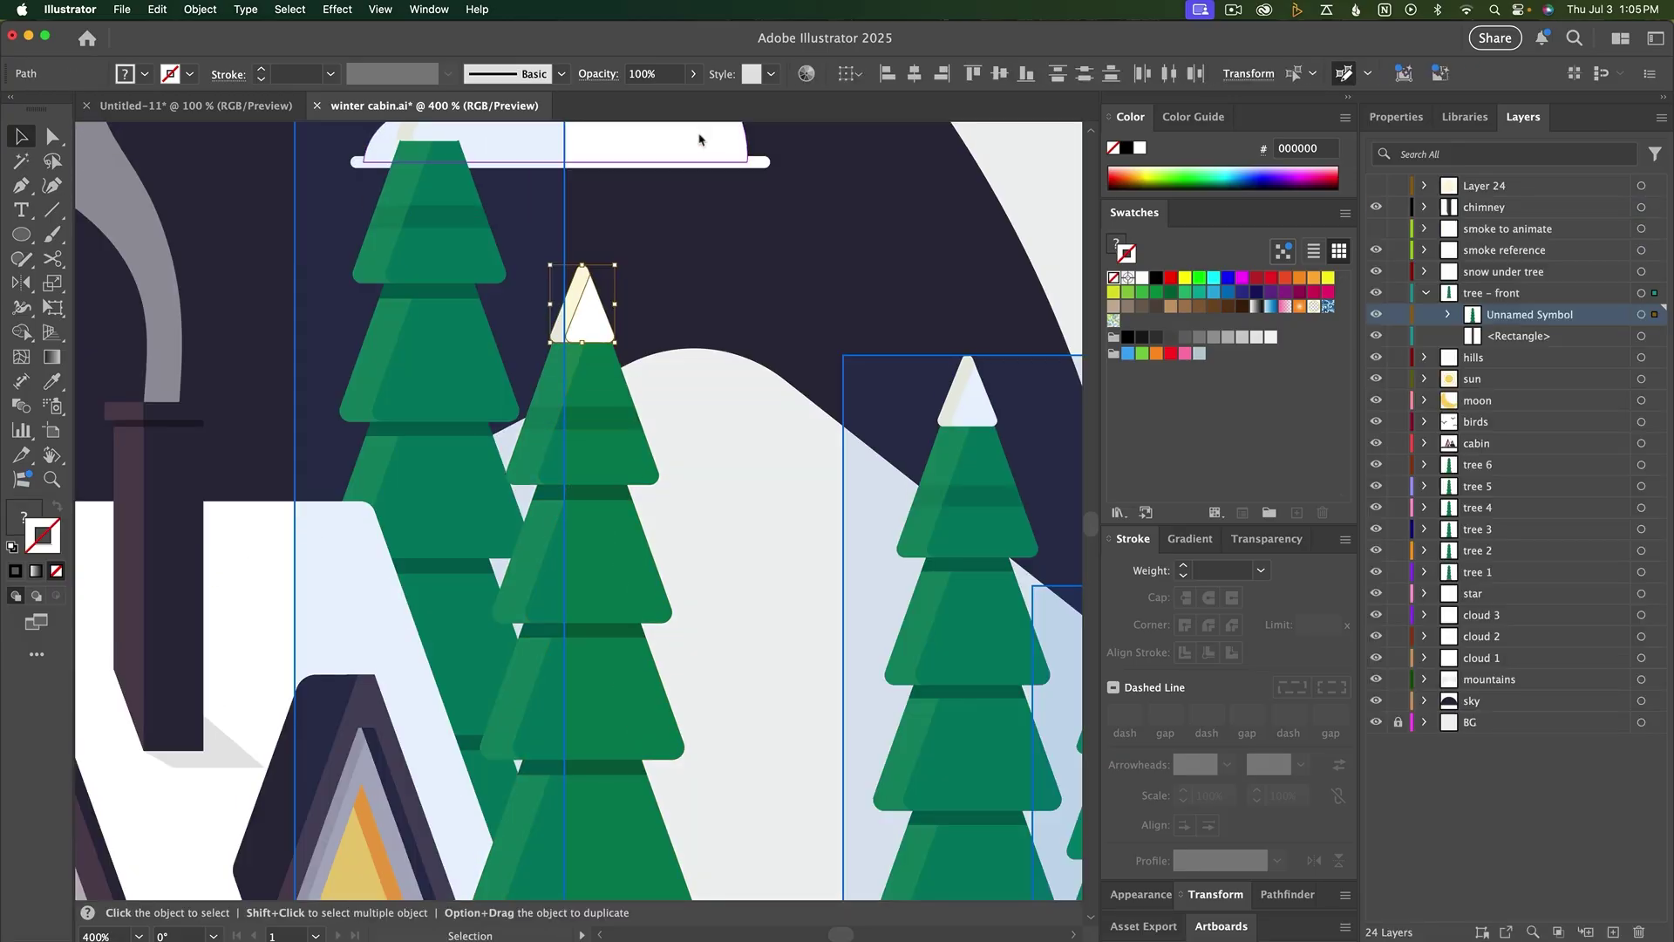
{"action": "key", "text": "super+minus"}
{"action": "key", "text": "super+minus"}
{"action": "key", "text": "super+minus"}
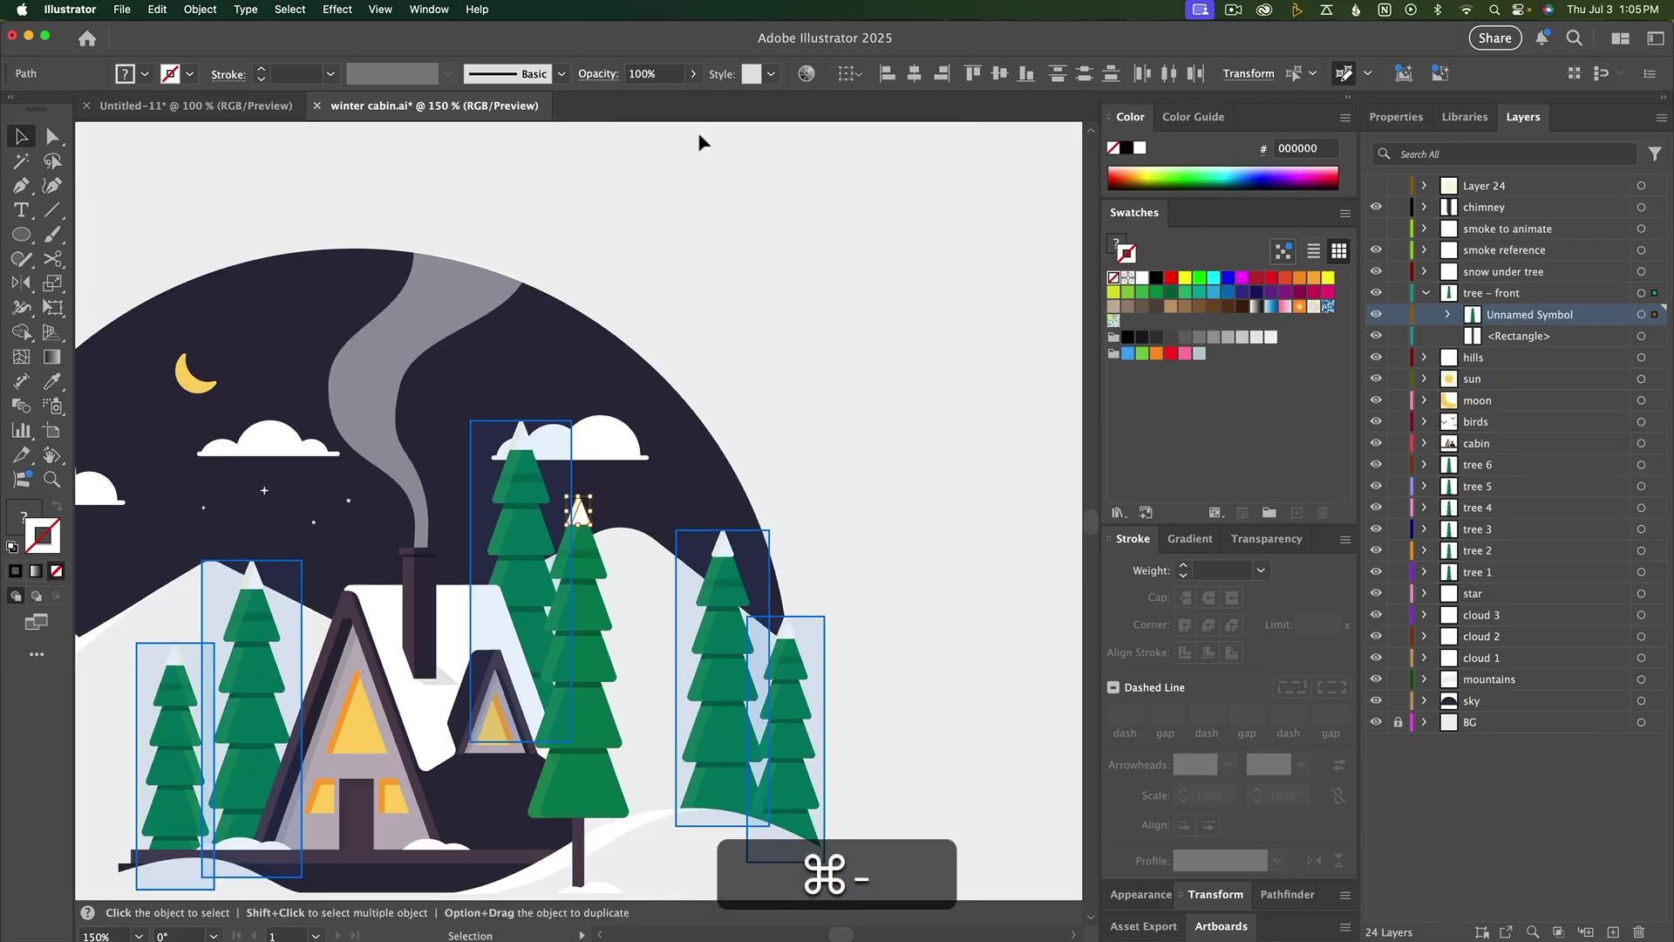
{"action": "scroll", "coordinate": [697, 133], "scroll_direction": "down", "scroll_amount": 2}
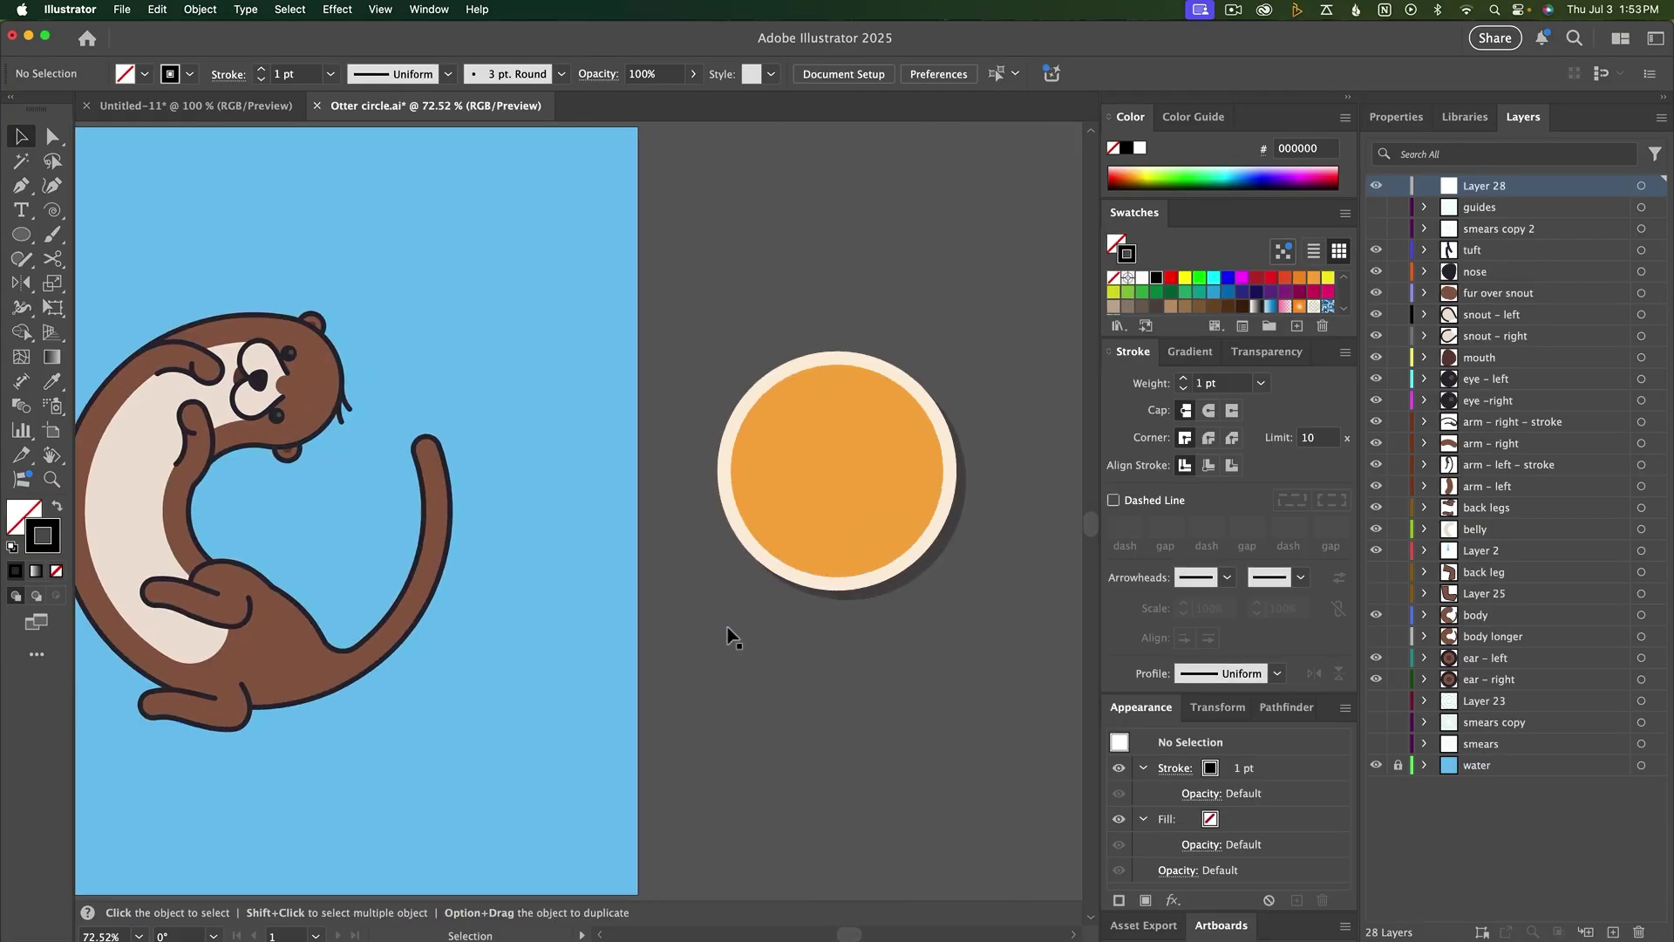
Draw a closed S-shaped curve beside the otter with the Pen and smooth its right end
{"action": "key", "text": "p"}
{"action": "left_click_drag", "start_coordinate": [908, 334], "coordinate": [905, 295]}
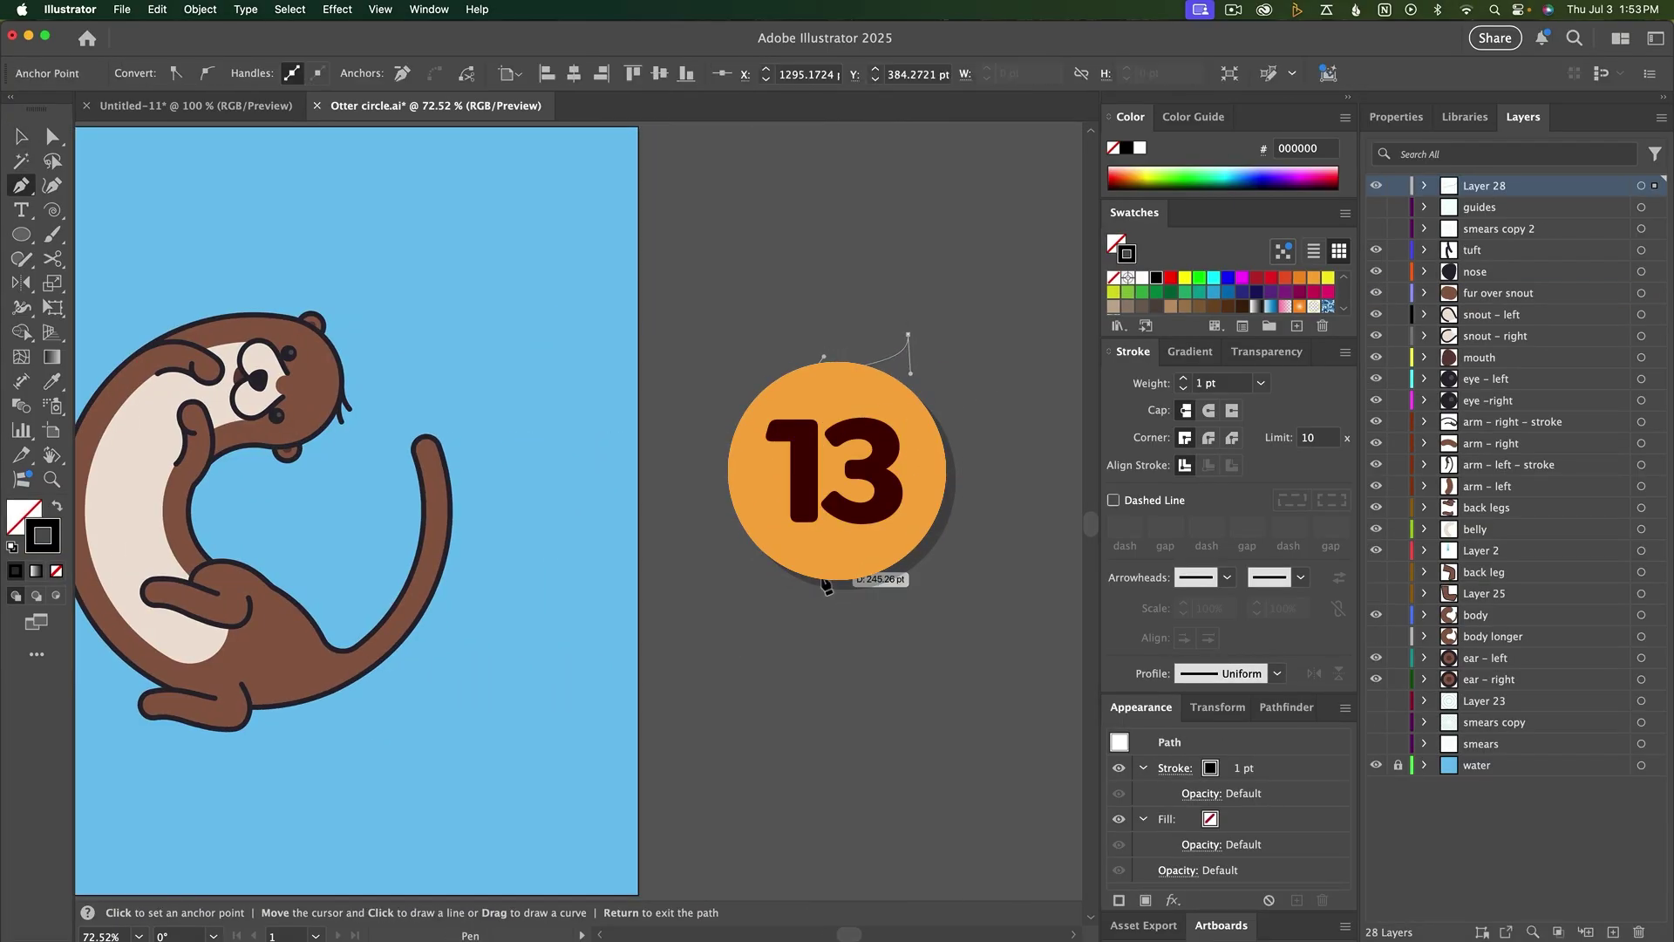
{"action": "left_click_drag", "start_coordinate": [847, 679], "coordinate": [790, 686]}
{"action": "left_click_drag", "start_coordinate": [698, 617], "coordinate": [655, 562]}
{"action": "left_click_drag", "start_coordinate": [726, 333], "coordinate": [806, 296]}
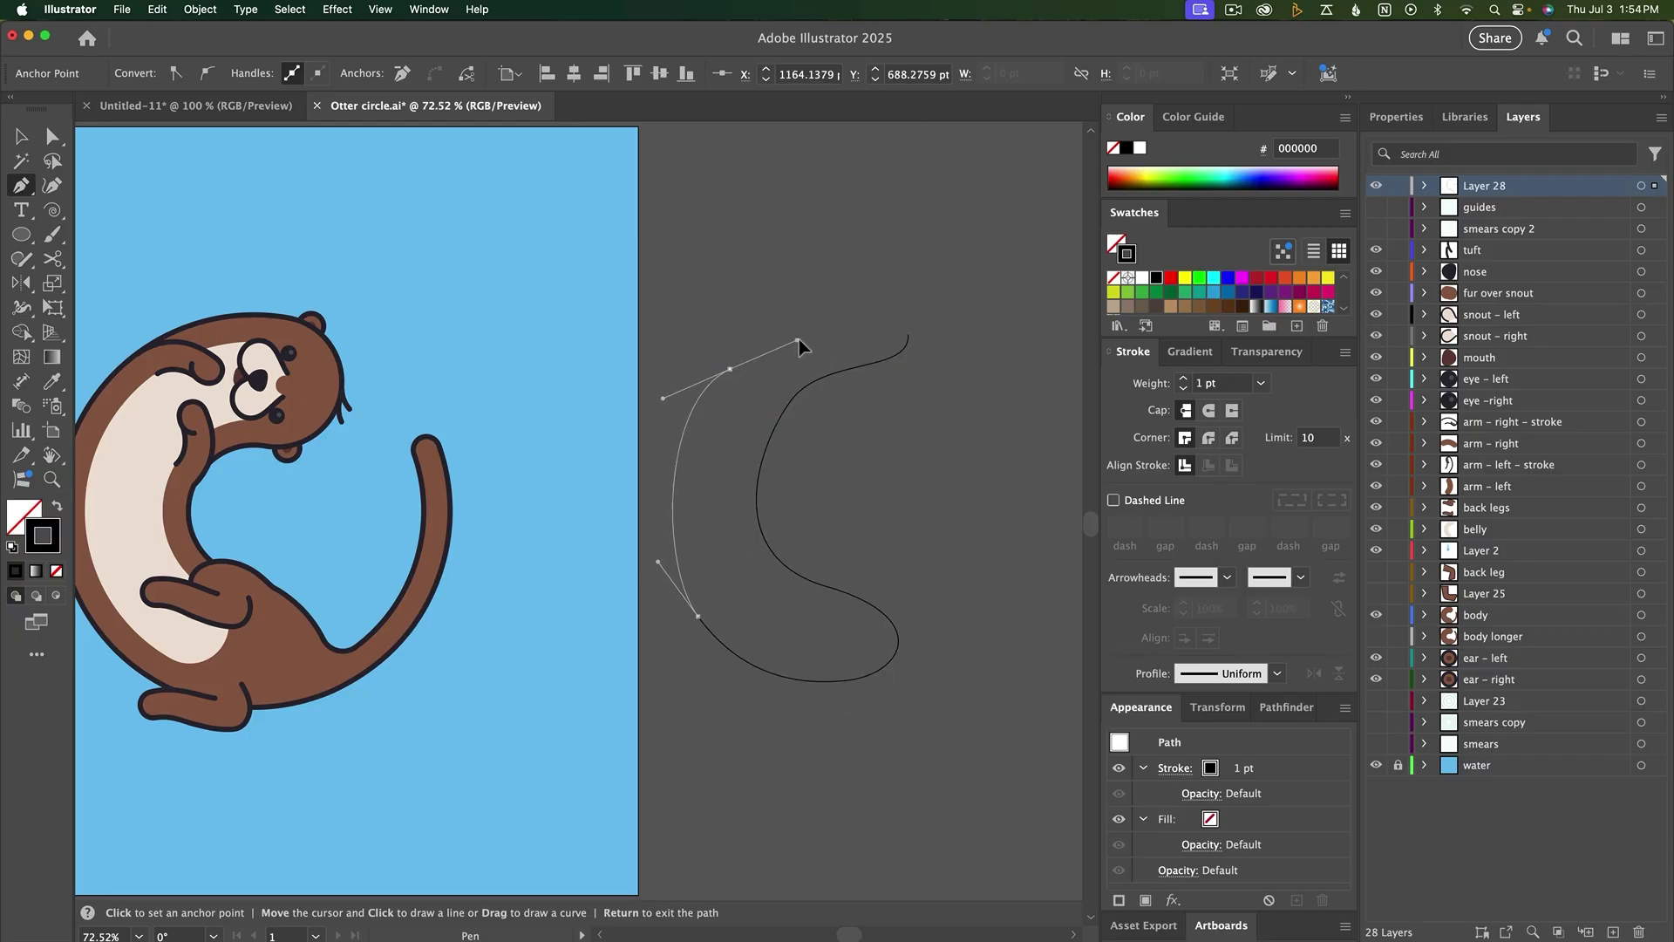
{"action": "left_click", "coordinate": [909, 334]}
{"action": "key", "text": "a"}
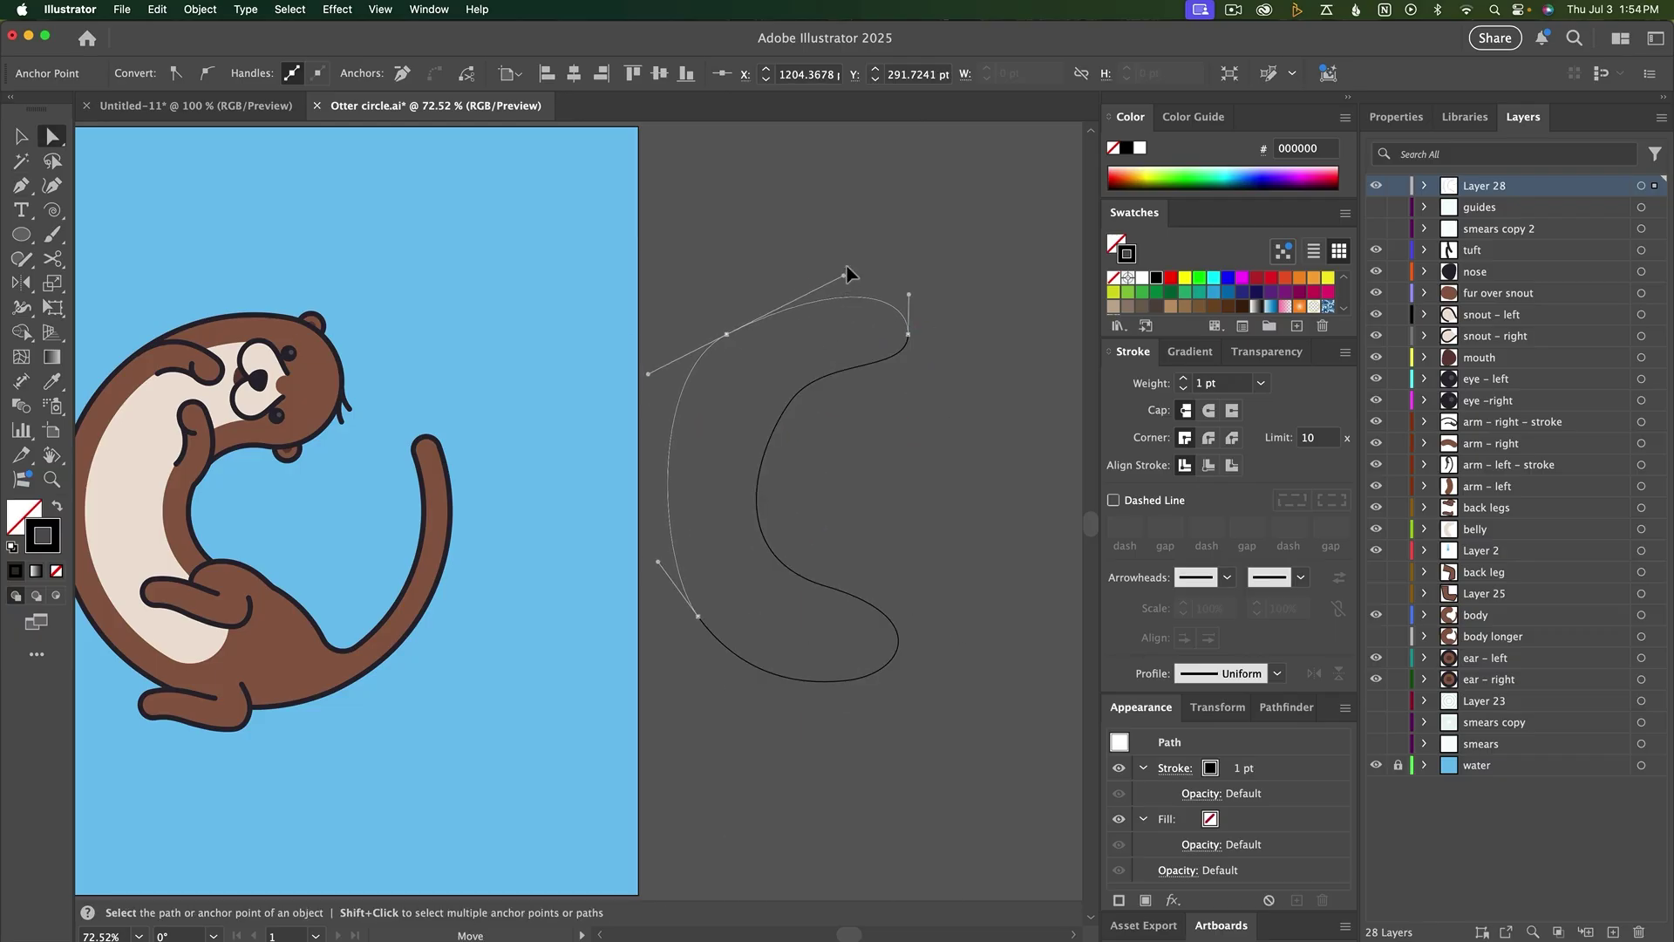
{"action": "left_click_drag", "start_coordinate": [909, 336], "coordinate": [914, 361]}
{"action": "left_click", "coordinate": [945, 431]}
{"action": "scroll", "coordinate": [945, 431], "scroll_direction": "left", "scroll_amount": 5}
{"action": "key", "text": "v"}
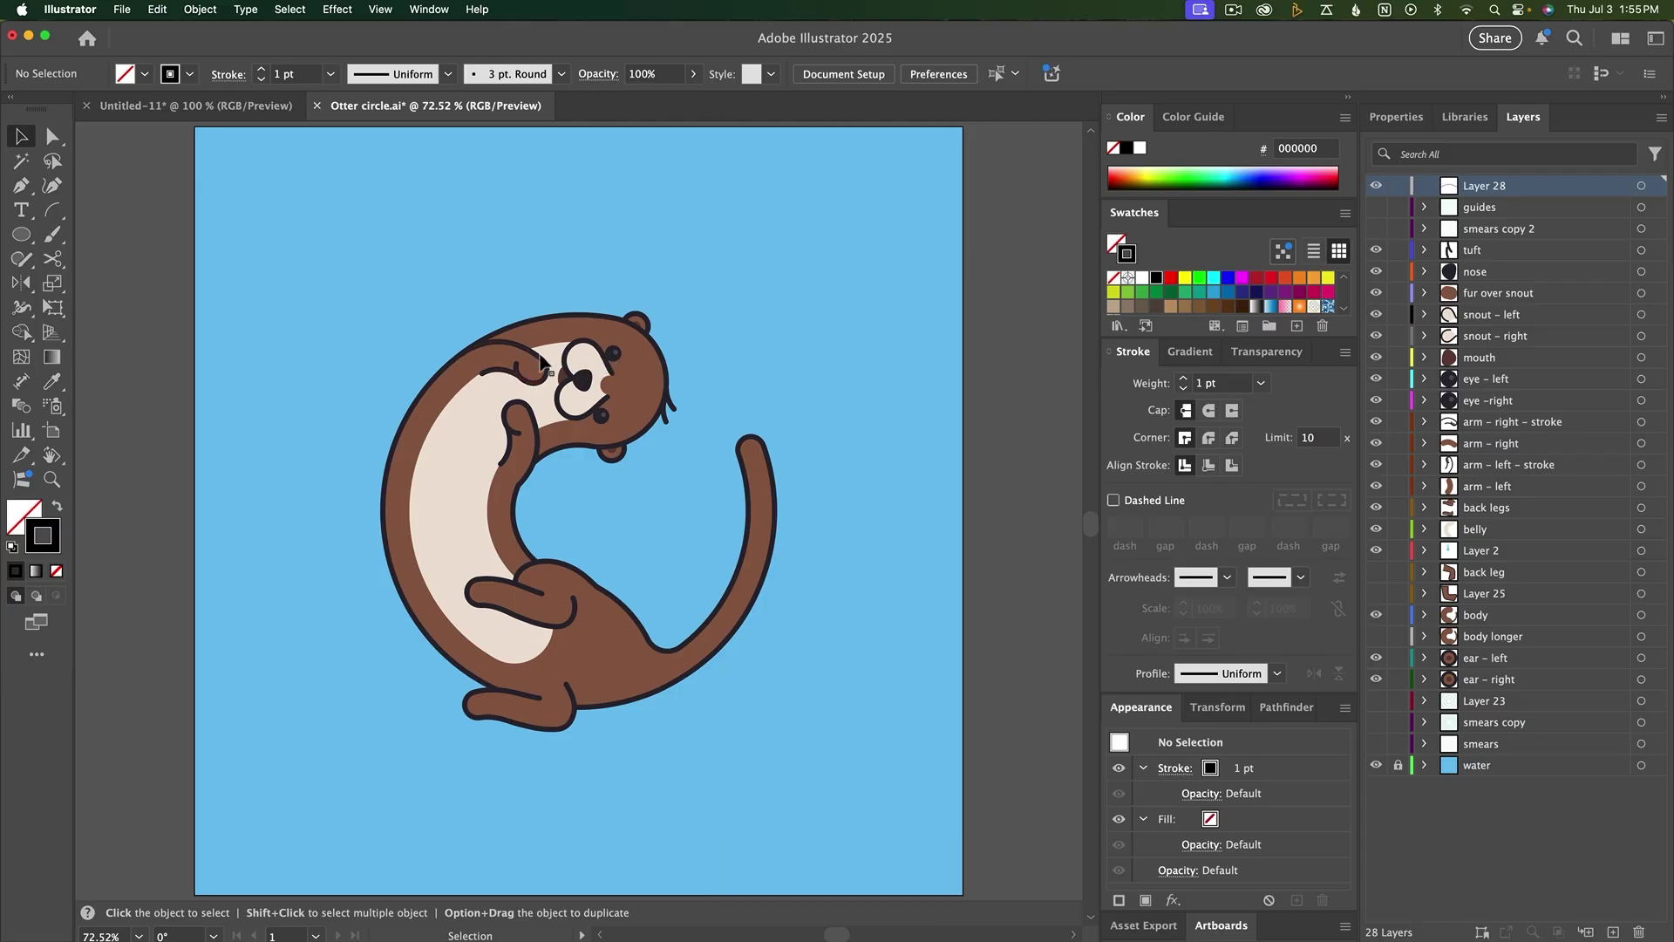
Draw a short curve above the otter's head with the Pen tool
{"action": "key", "text": "p"}
{"action": "left_click_drag", "start_coordinate": [302, 360], "coordinate": [323, 347]}
{"action": "left_click", "coordinate": [391, 341]}
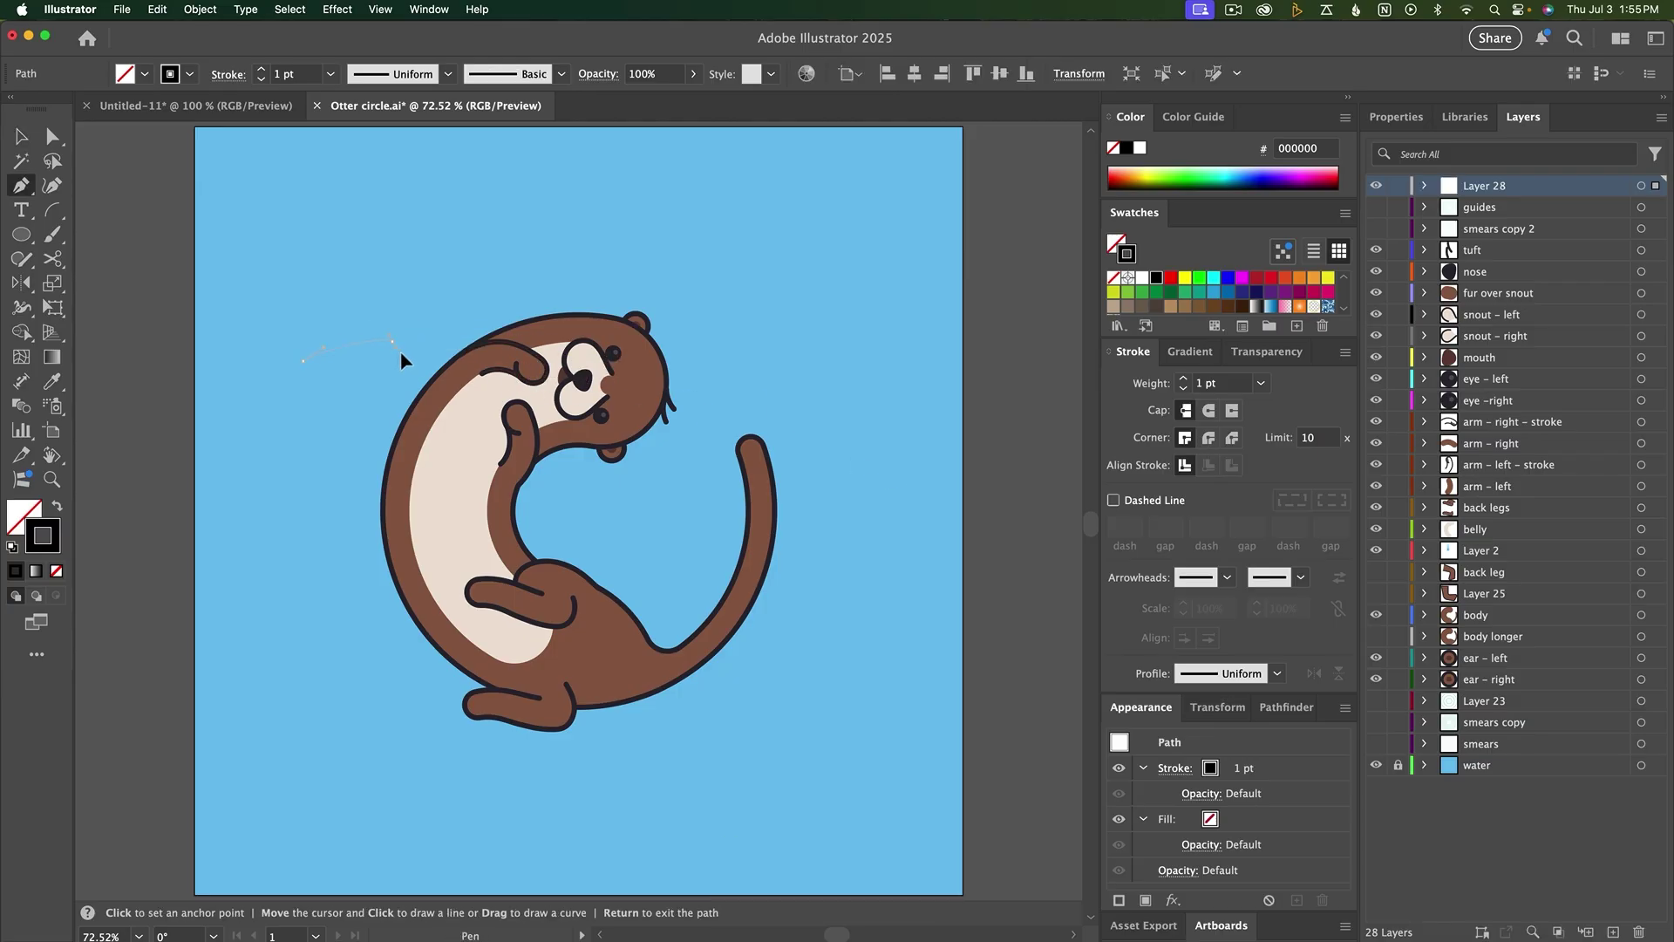
{"action": "key", "text": "v"}
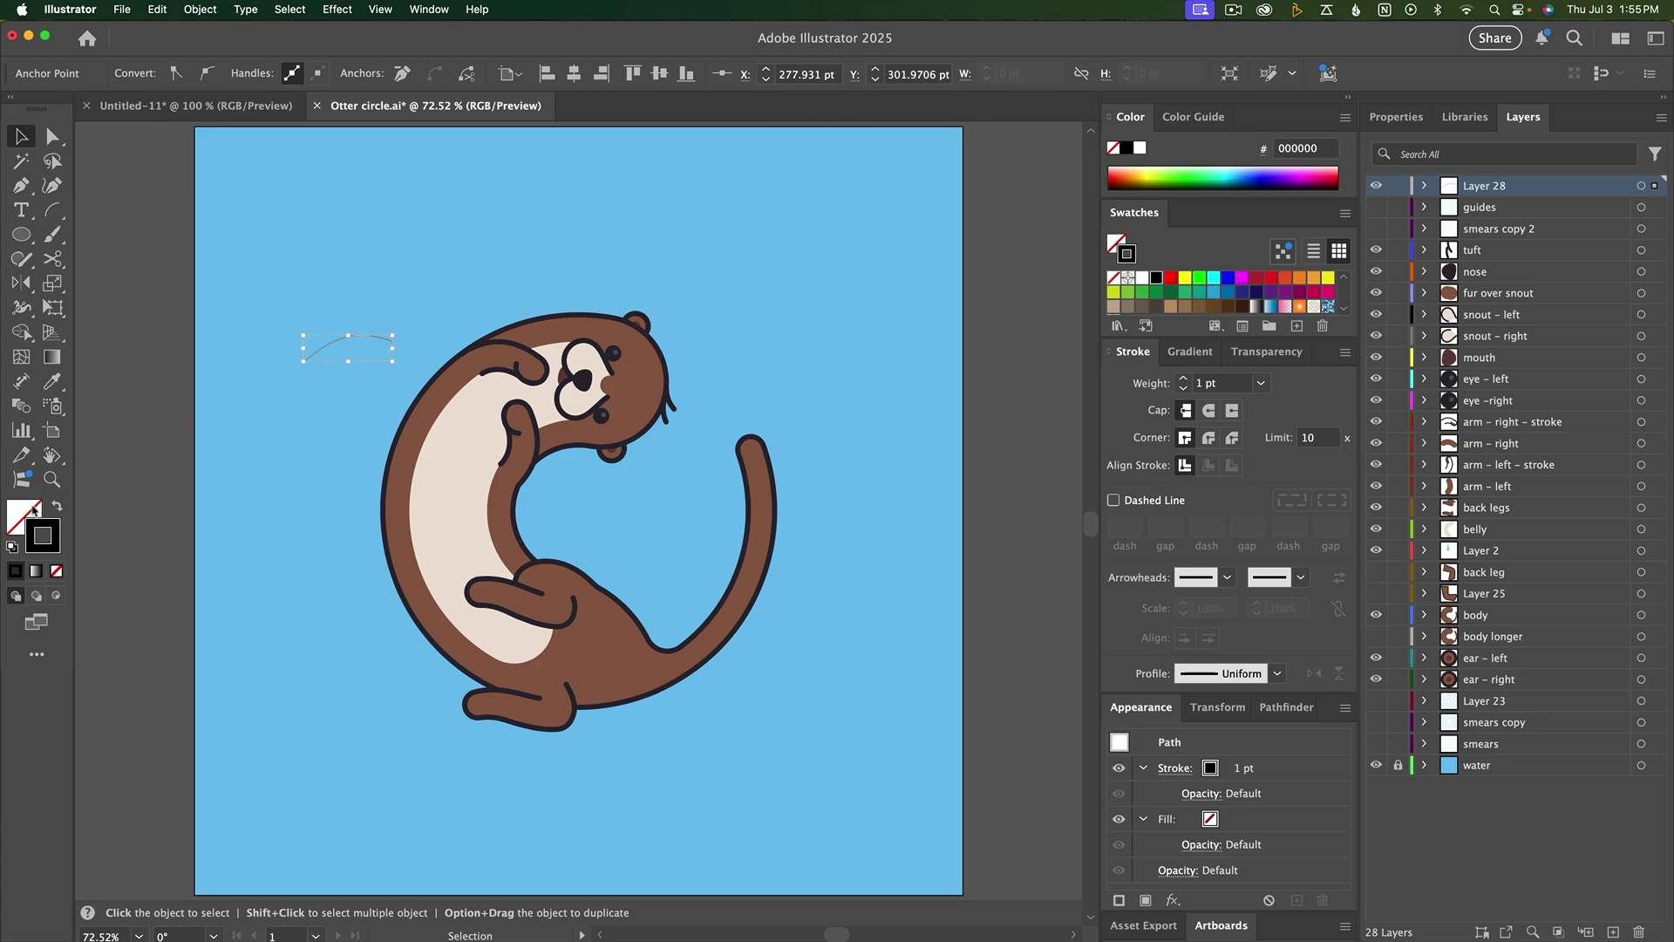
Give the curve a 37 pt stroke with round caps and reselect it
{"action": "left_click", "coordinate": [1182, 380]}
{"action": "left_click", "coordinate": [1181, 379]}
{"action": "left_click", "coordinate": [1181, 380]}
{"action": "left_click", "coordinate": [1181, 380]}
{"action": "left_click", "coordinate": [1182, 380]}
{"action": "left_click", "coordinate": [1182, 380]}
{"action": "left_click", "coordinate": [1182, 379]}
{"action": "left_click", "coordinate": [1181, 380]}
{"action": "left_click", "coordinate": [1182, 379]}
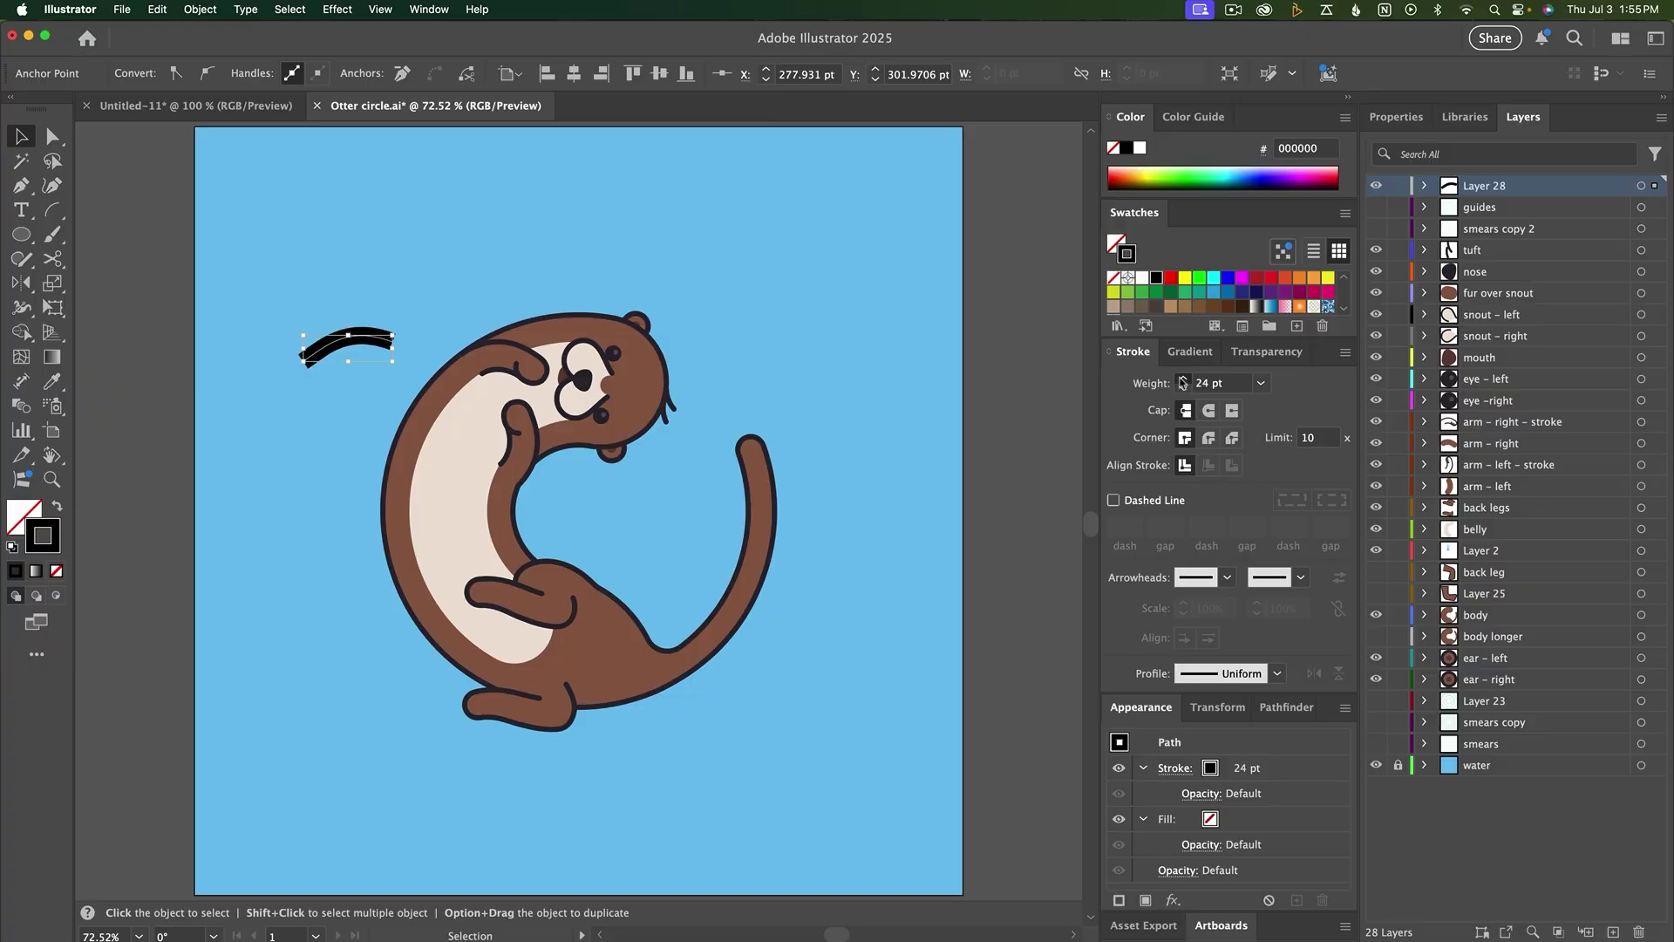
{"action": "left_click", "coordinate": [1208, 410]}
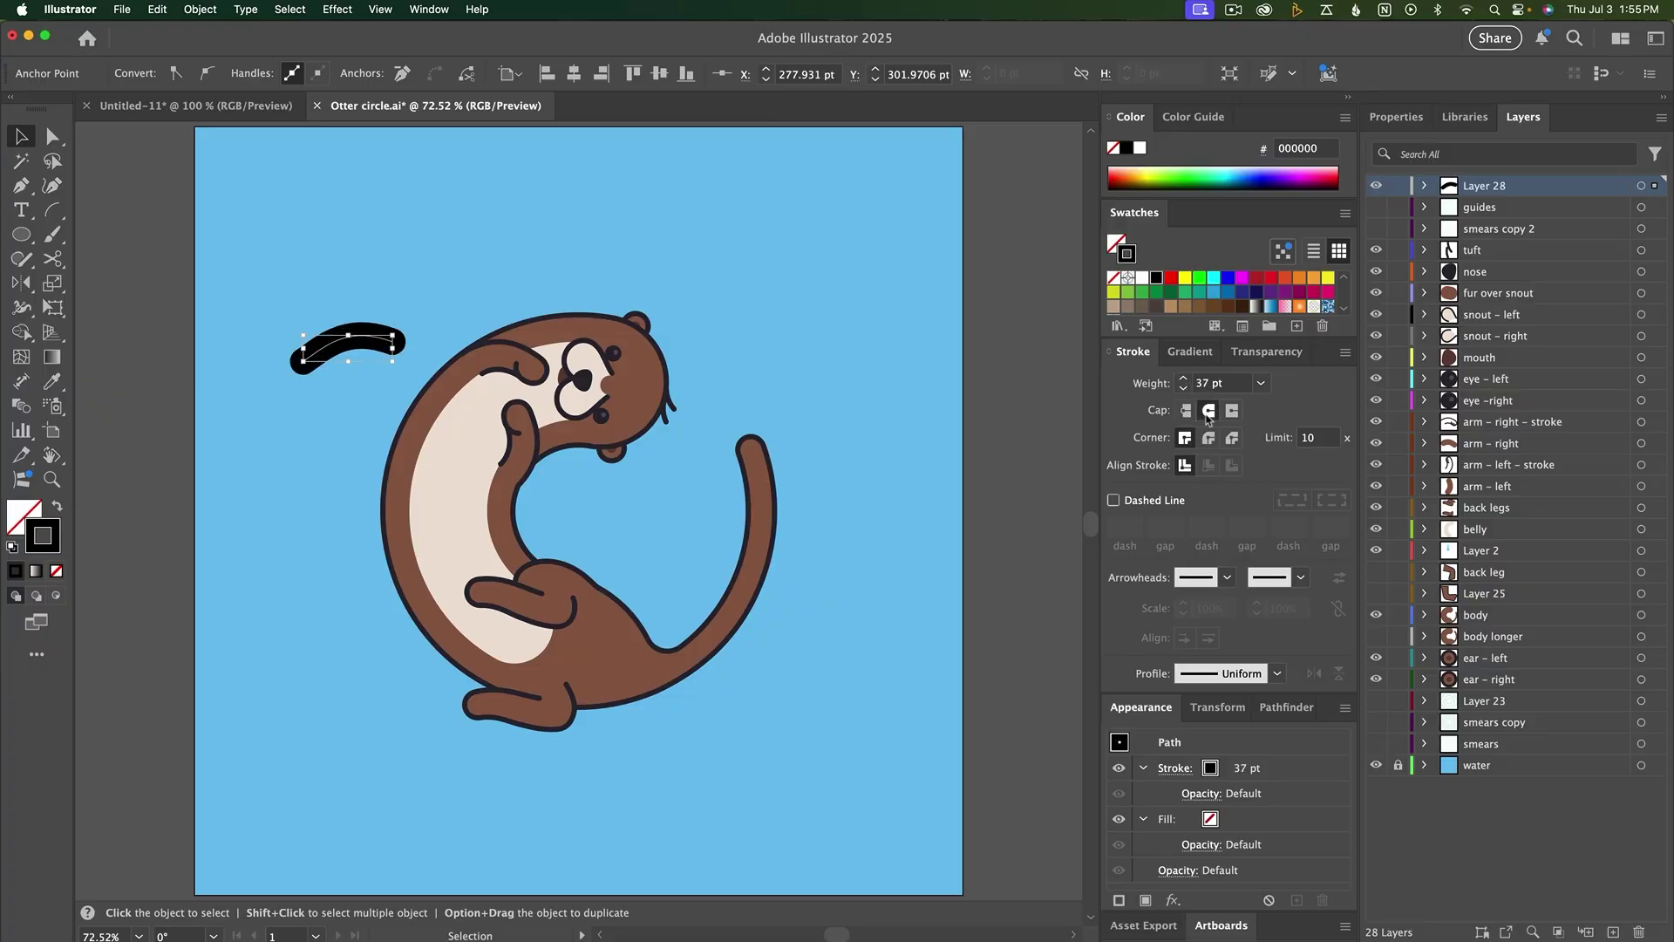
{"action": "left_click", "coordinate": [1053, 415]}
{"action": "left_click", "coordinate": [366, 363]}
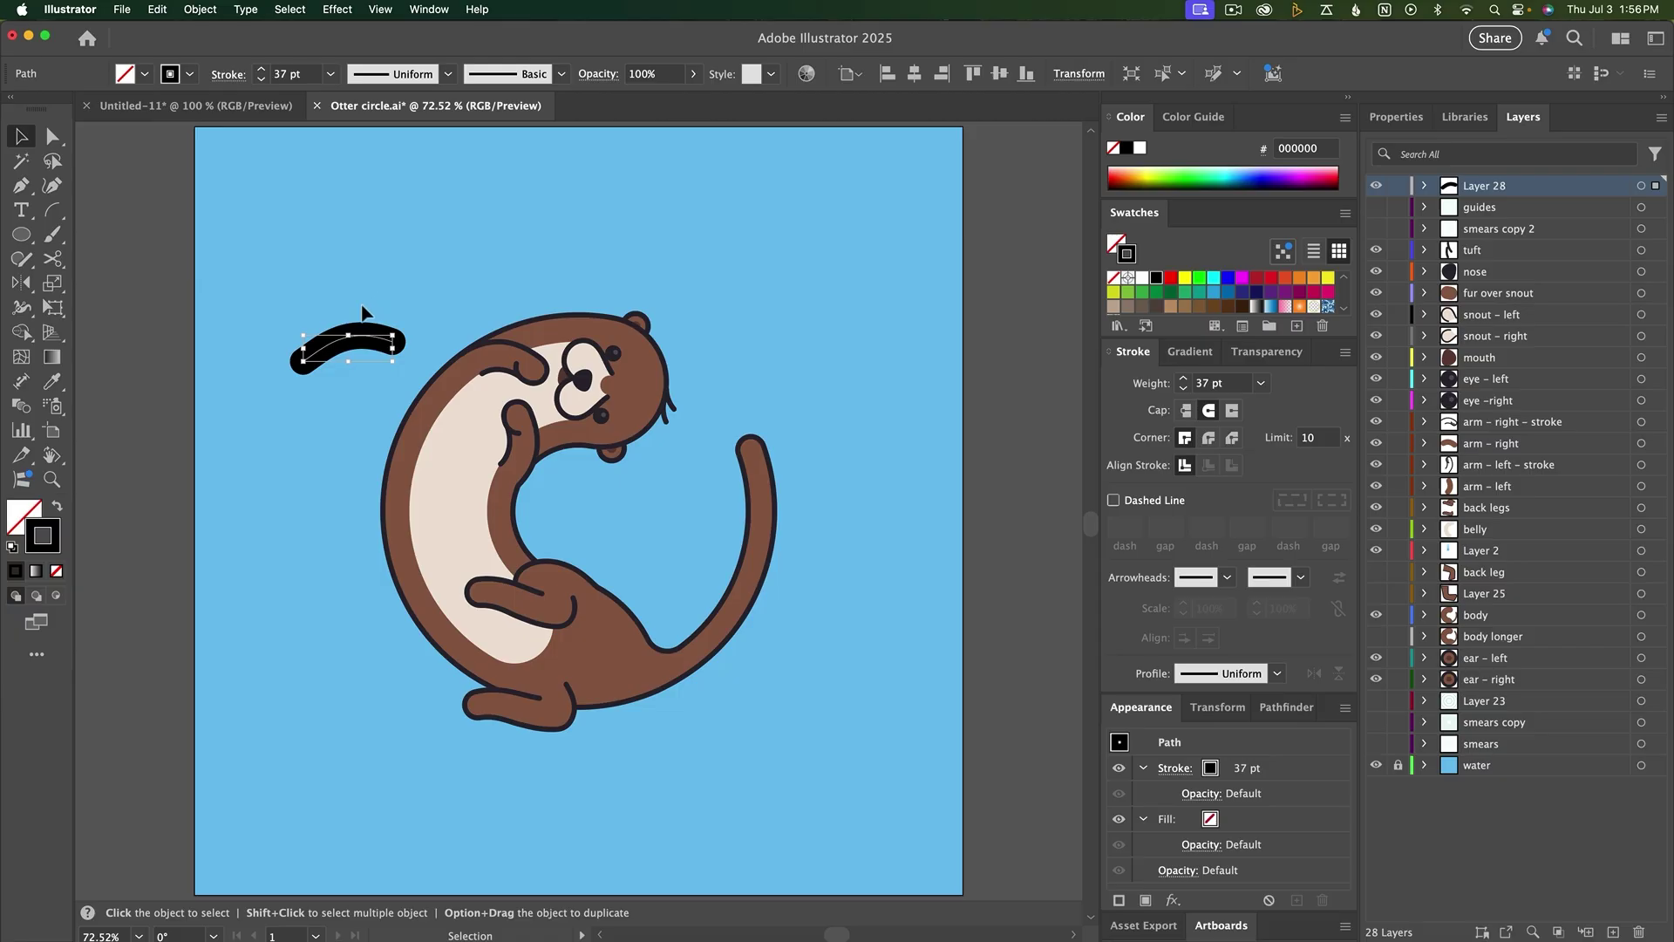
Expand the thick curve's stroke into a filled shape with Object > Expand
{"action": "left_click", "coordinate": [201, 10]}
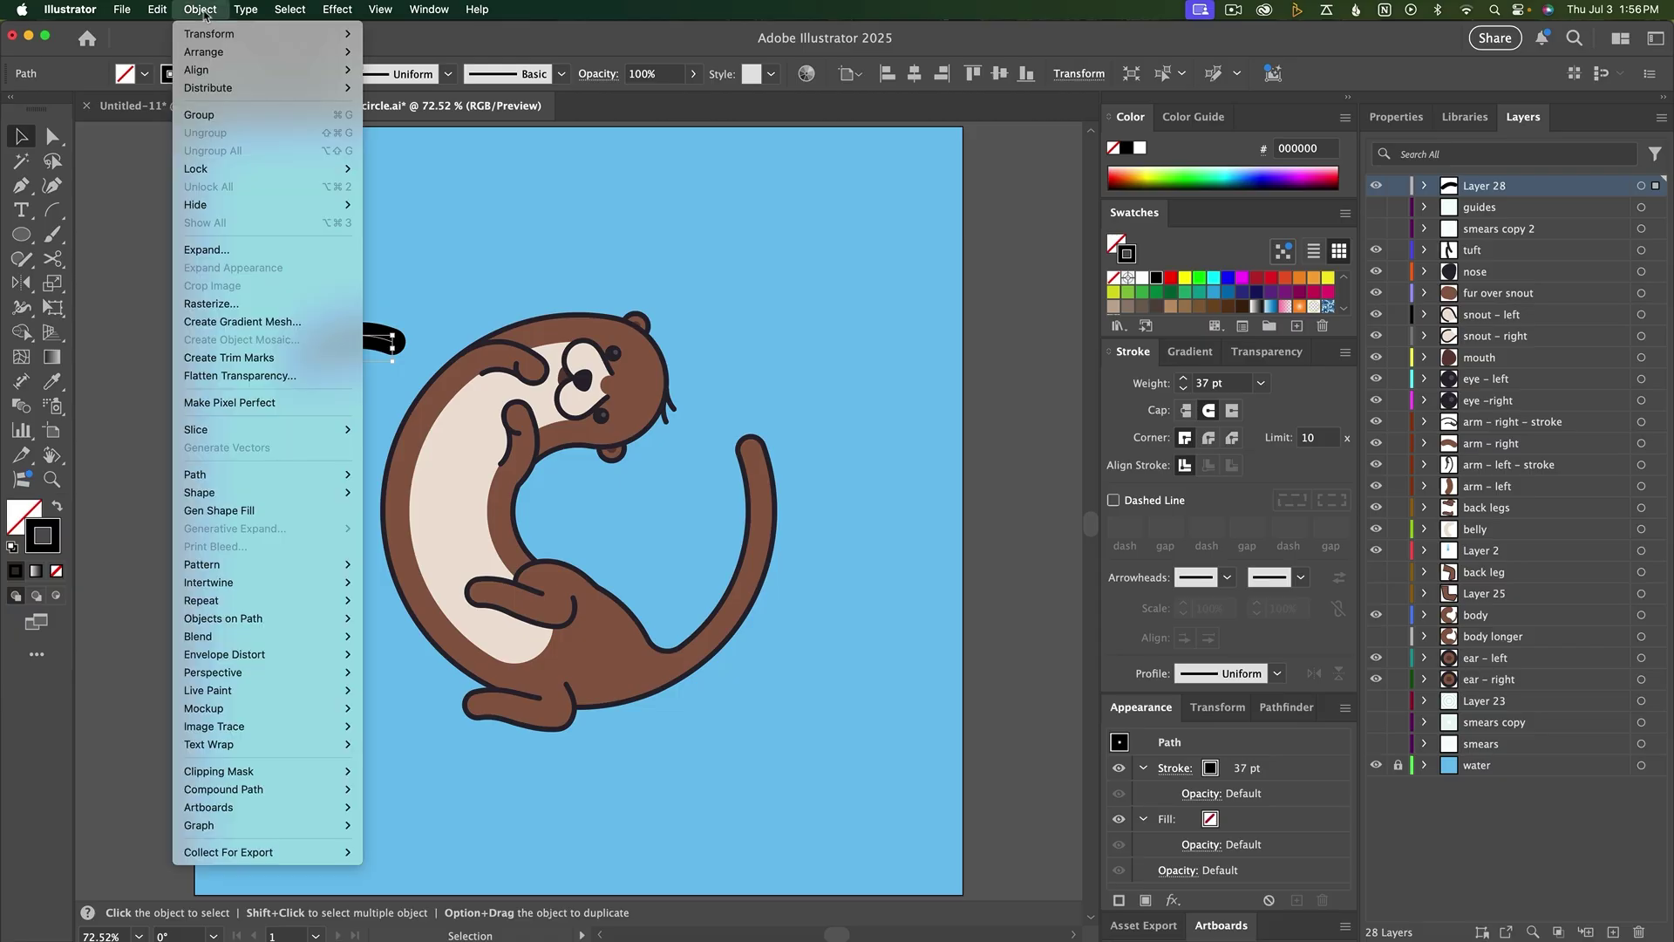
{"action": "left_click", "coordinate": [229, 253]}
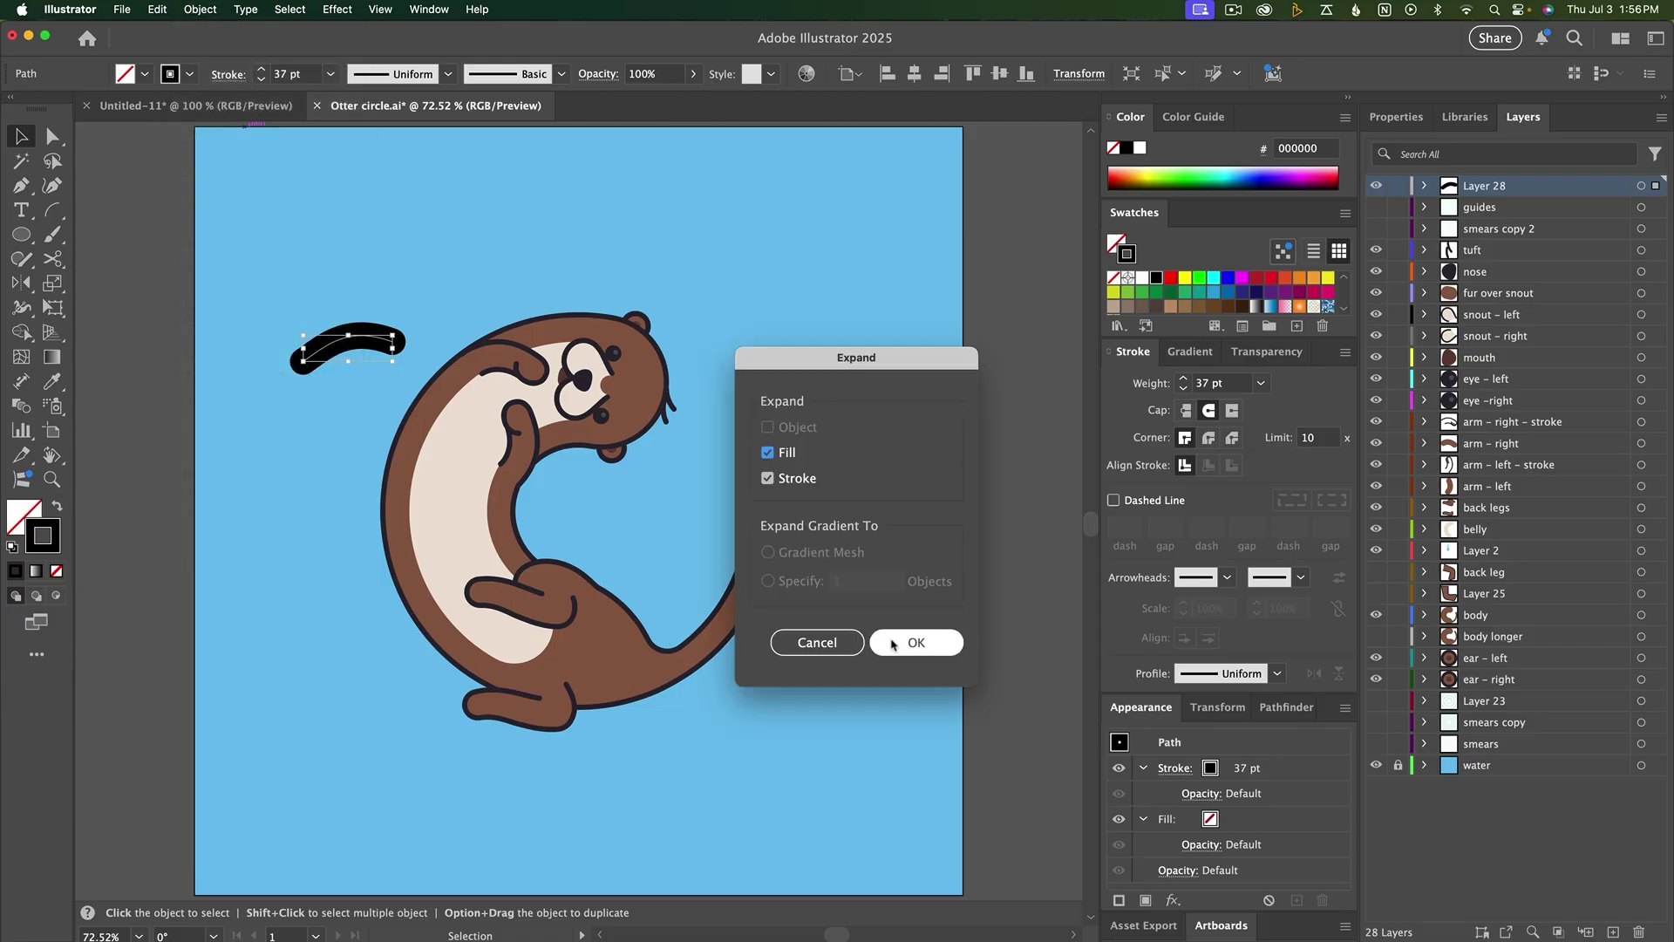
{"action": "left_click", "coordinate": [893, 644]}
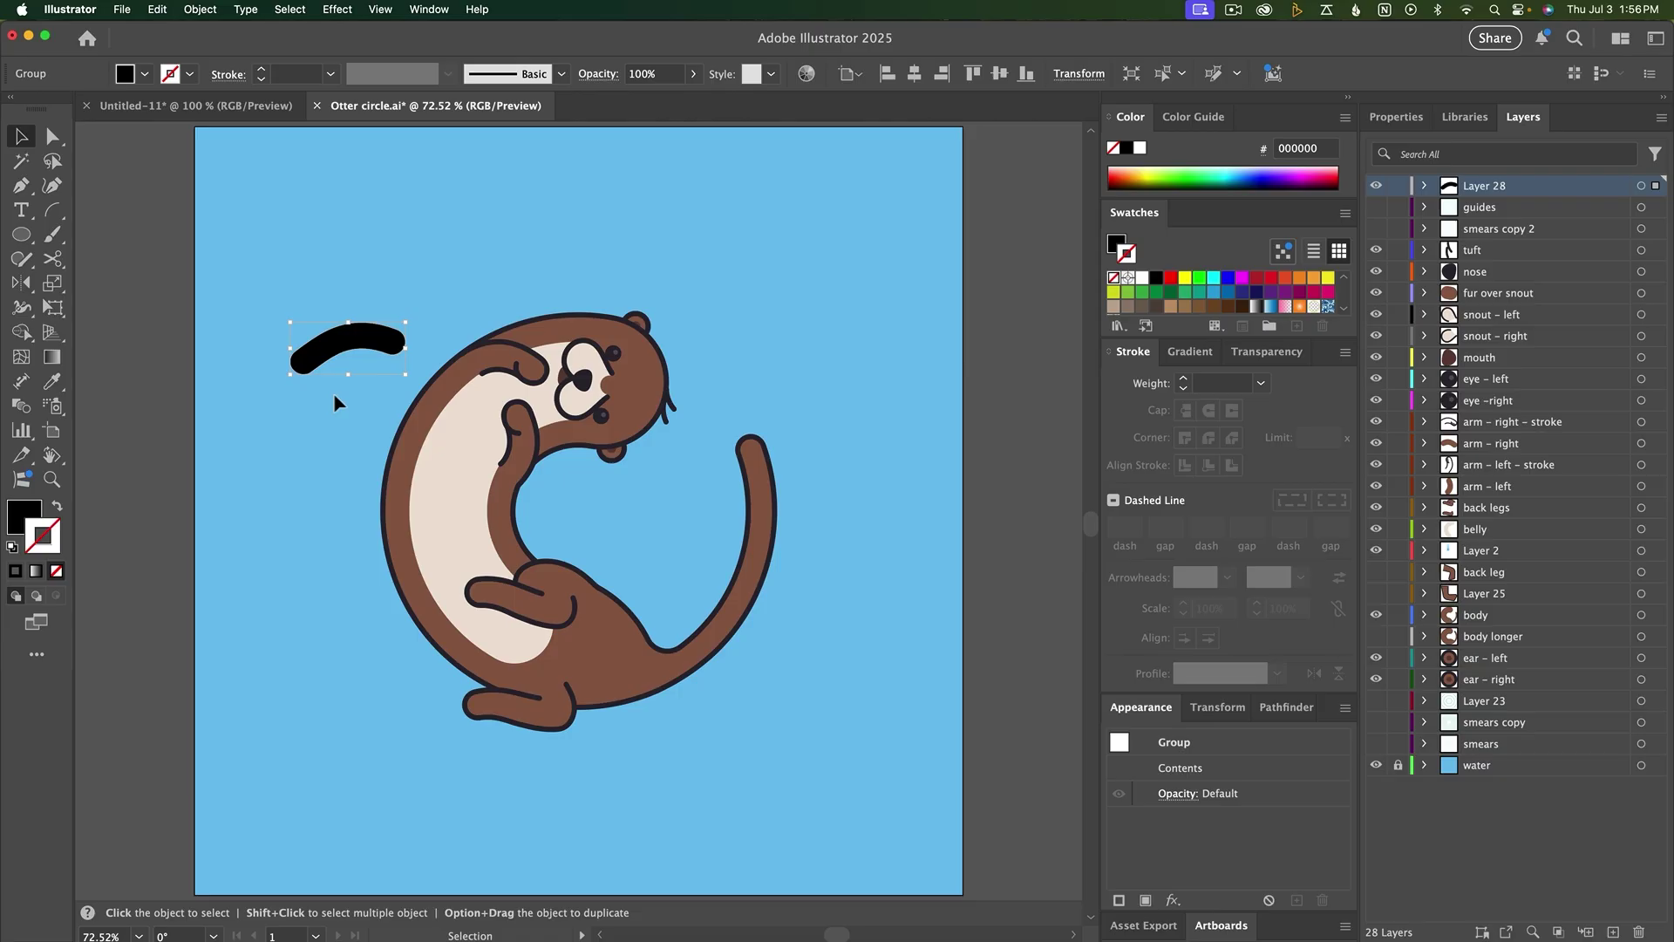
Fill the shape with the otter's brown via the Eyedropper and set its stroke to None
{"action": "key", "text": "i"}
{"action": "left_click", "coordinate": [536, 360]}
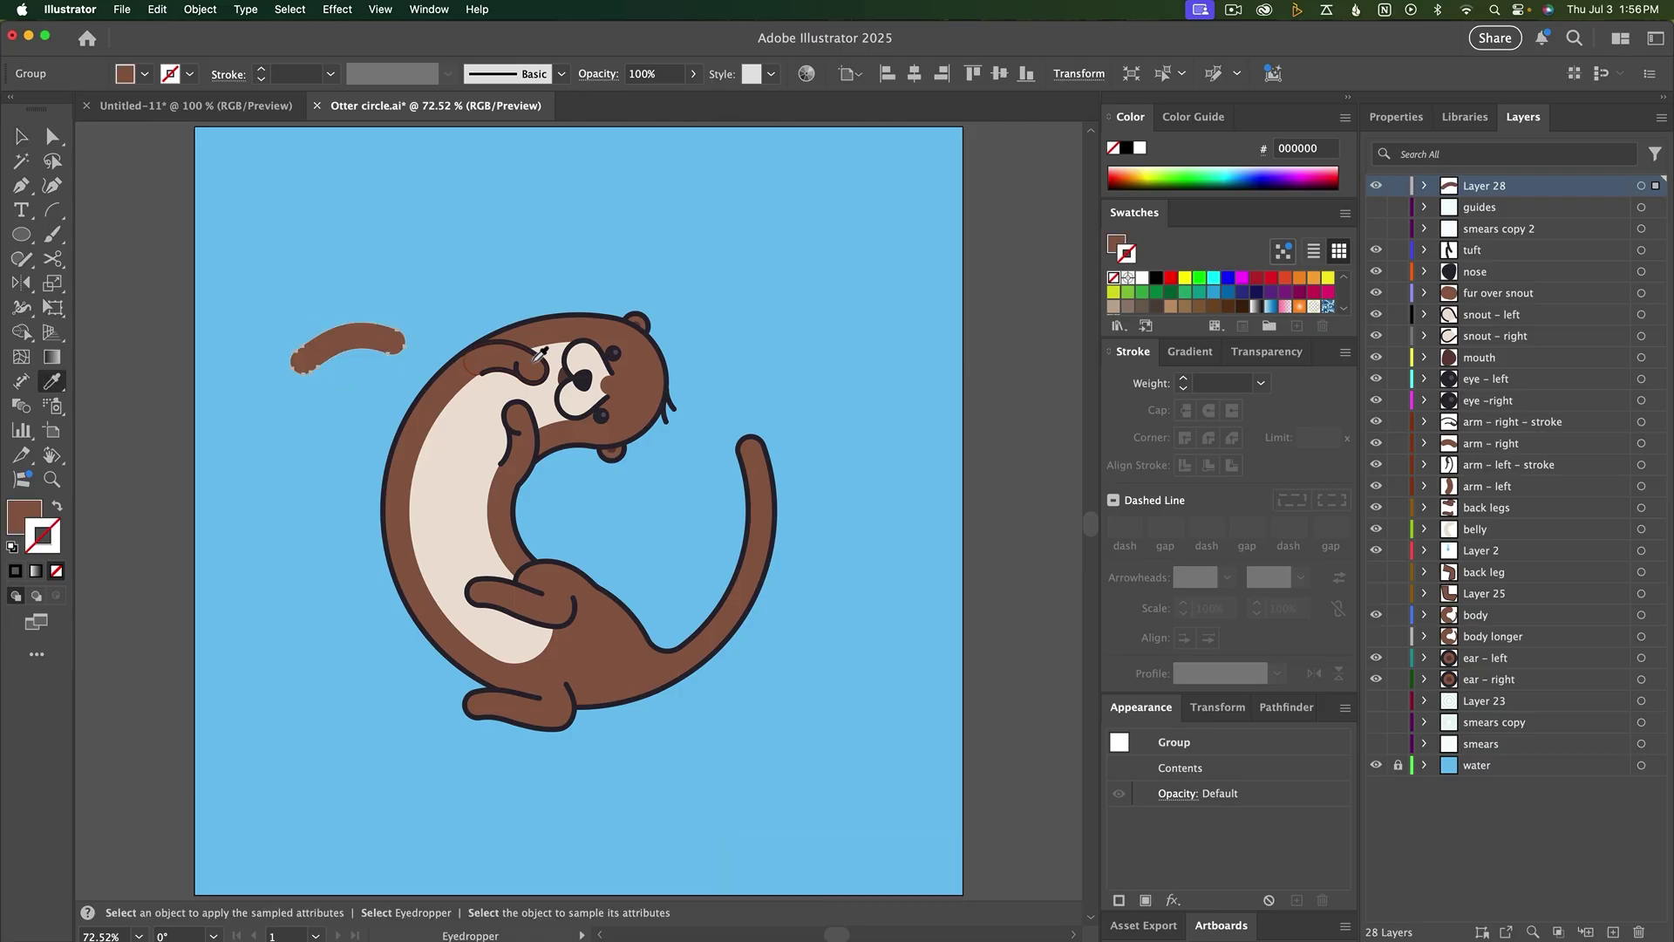
{"action": "key", "text": "i"}
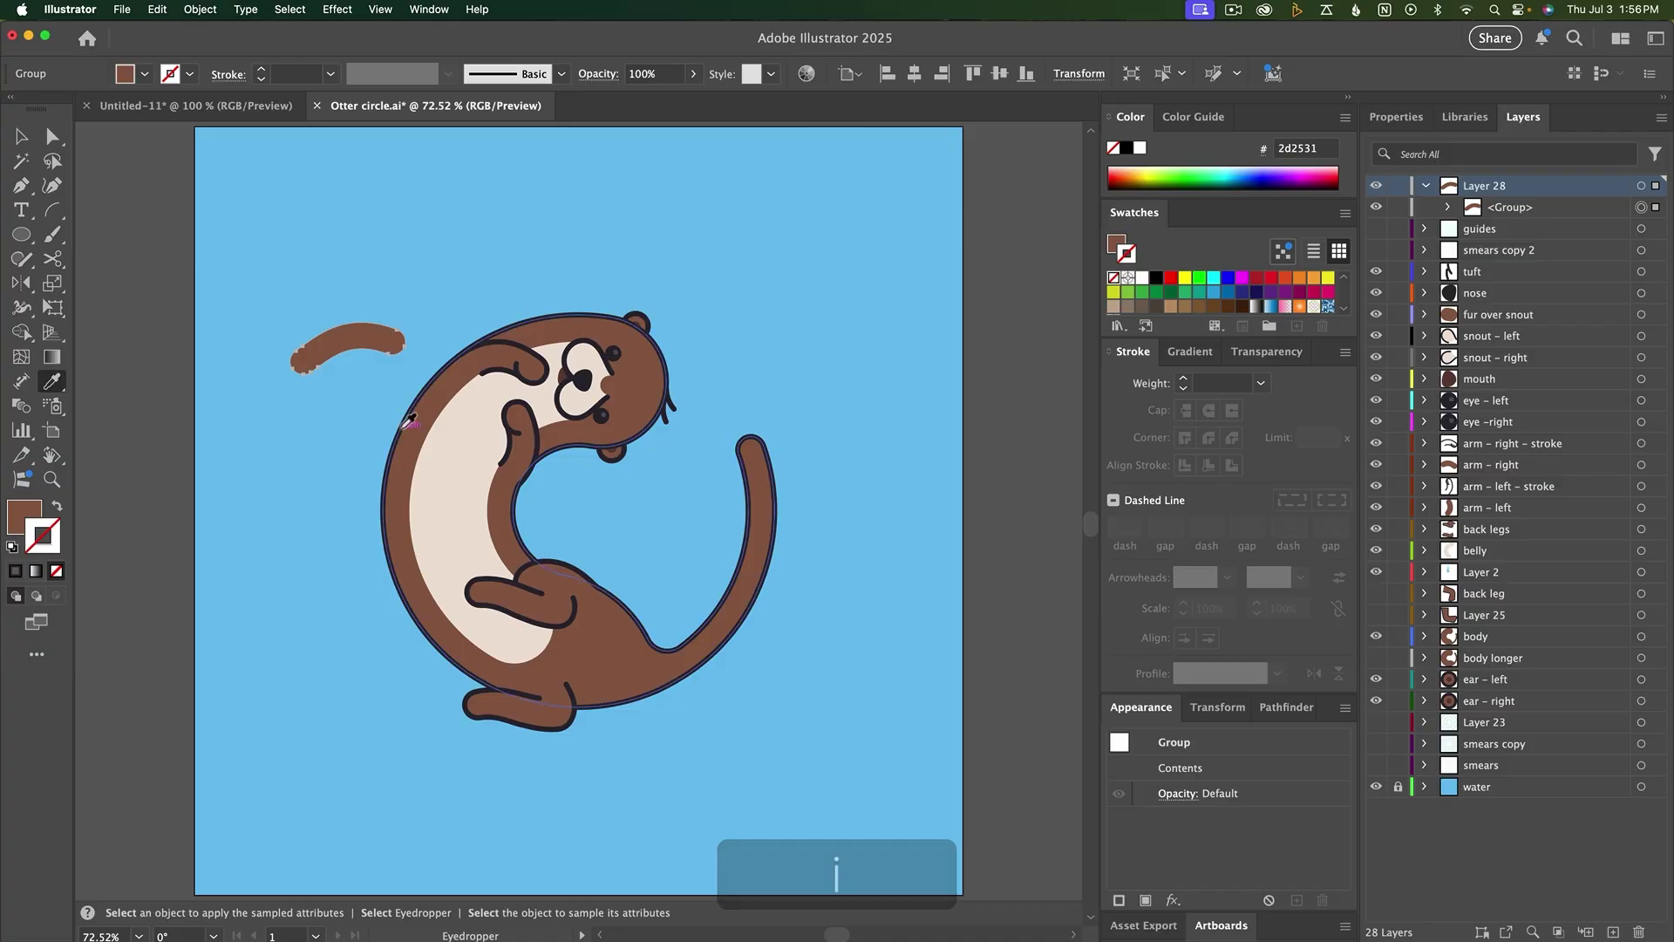
{"action": "left_click", "coordinate": [394, 422]}
{"action": "key", "text": "v"}
{"action": "left_click", "coordinate": [349, 381]}
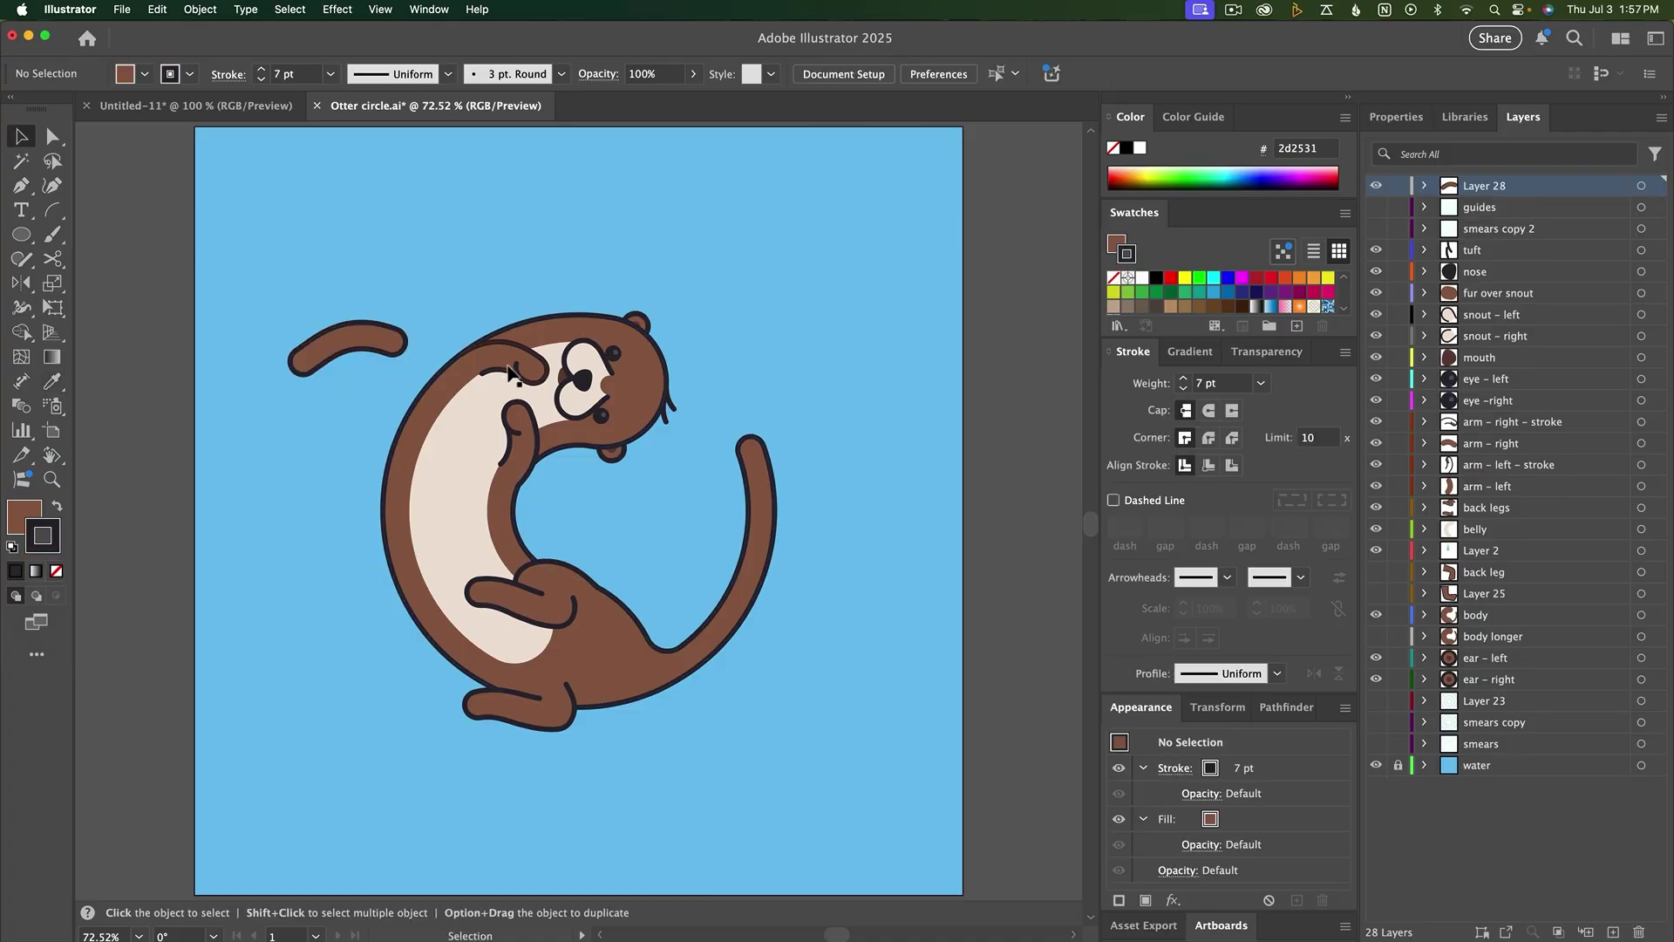
{"action": "left_click", "coordinate": [377, 353]}
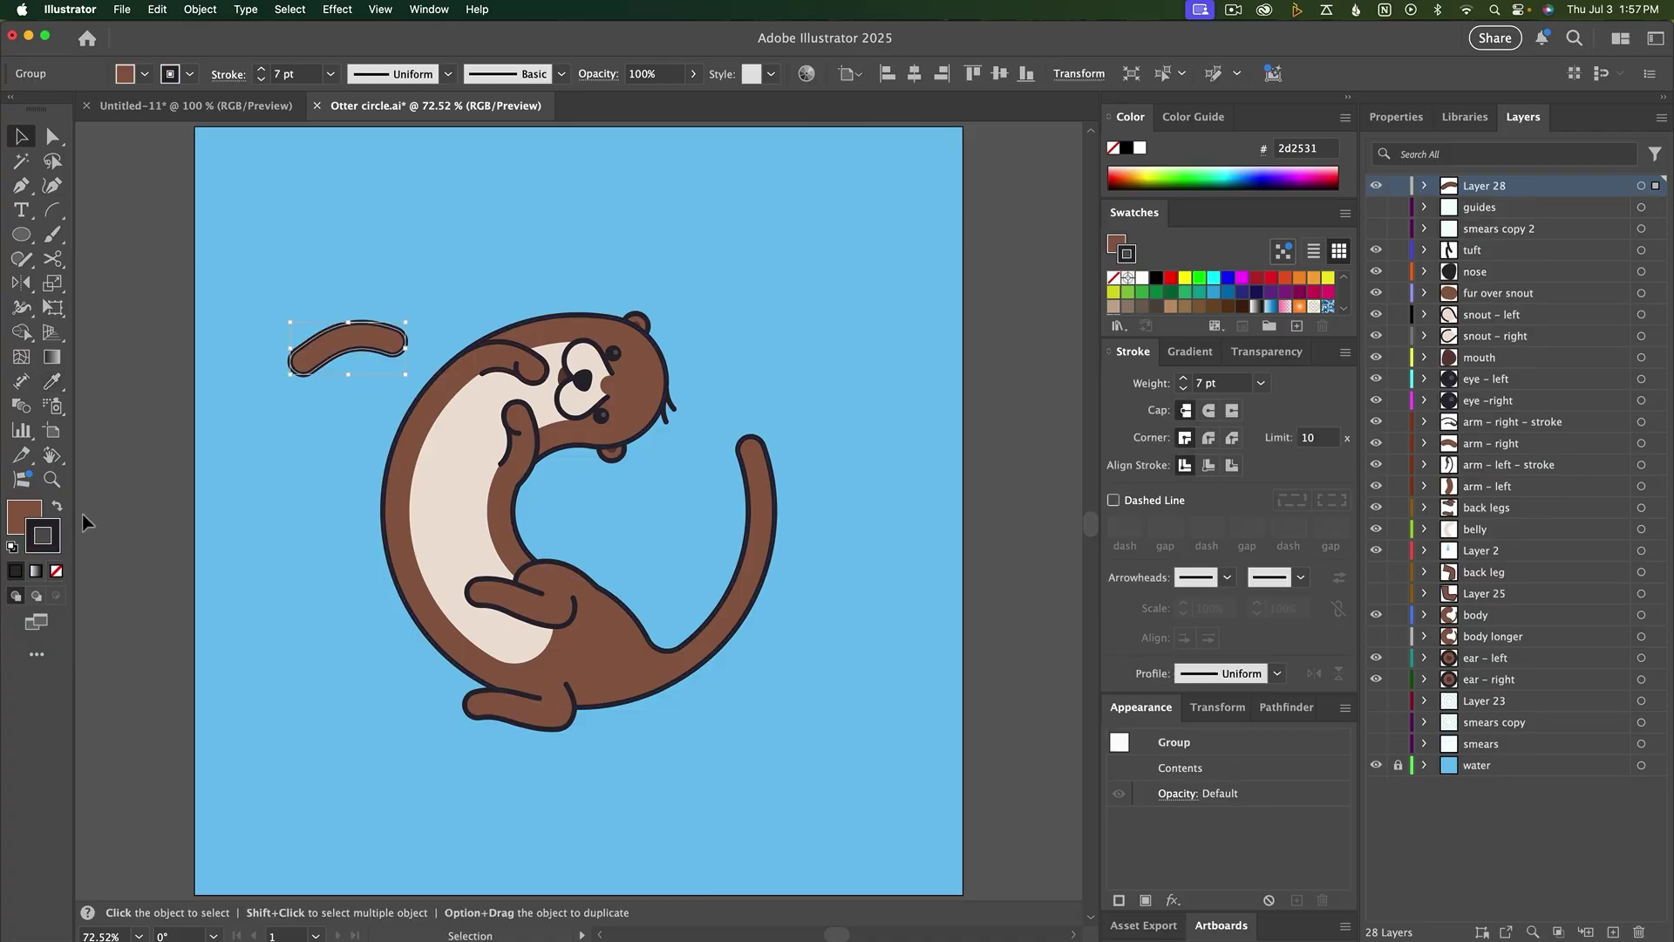
{"action": "left_click", "coordinate": [56, 572]}
Paste a copy of the brown curve in place and give it the otter's dark outline
{"action": "left_click", "coordinate": [308, 443]}
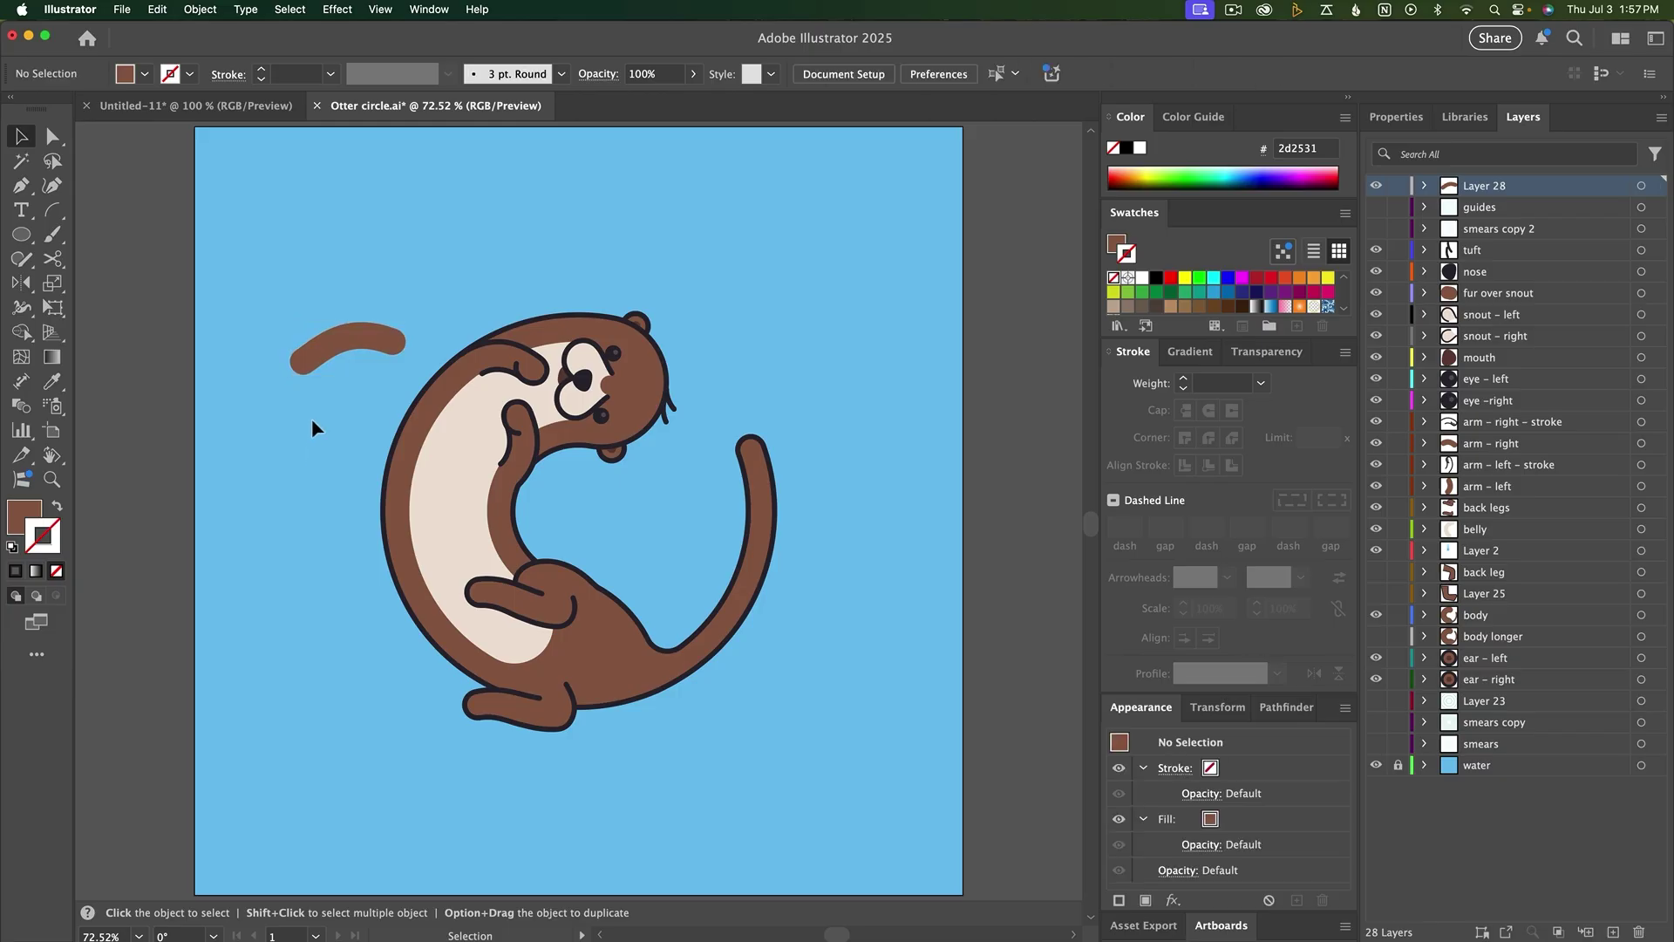
{"action": "left_click", "coordinate": [316, 369]}
{"action": "key", "text": "super+c"}
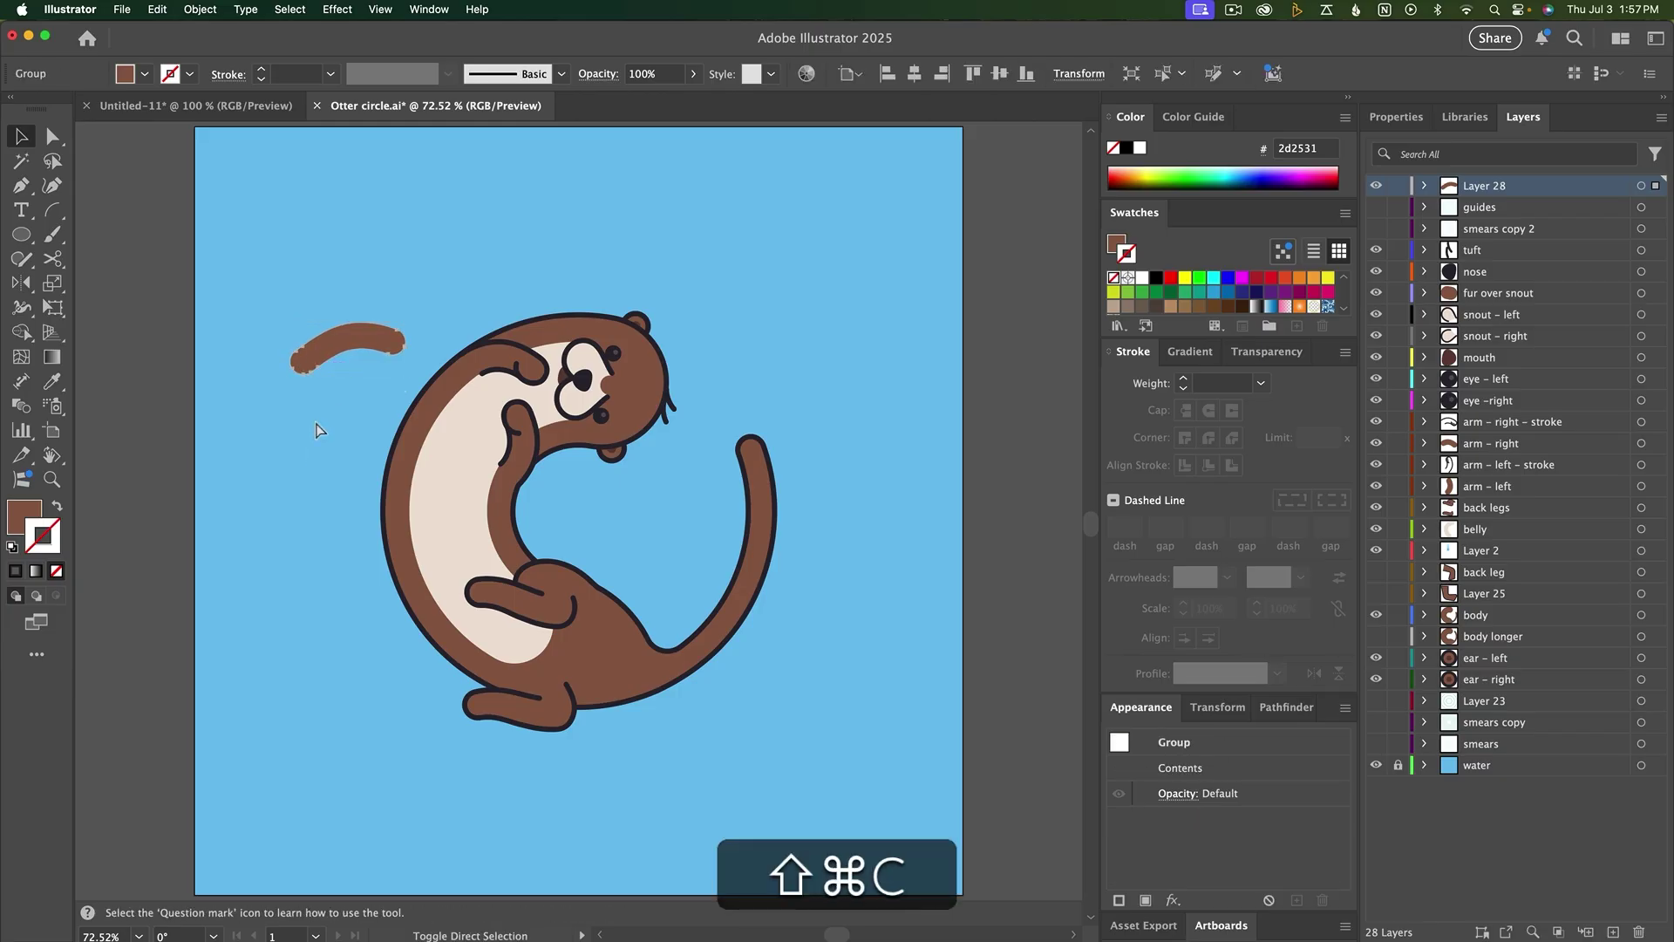
{"action": "key", "text": "shift+super+v"}
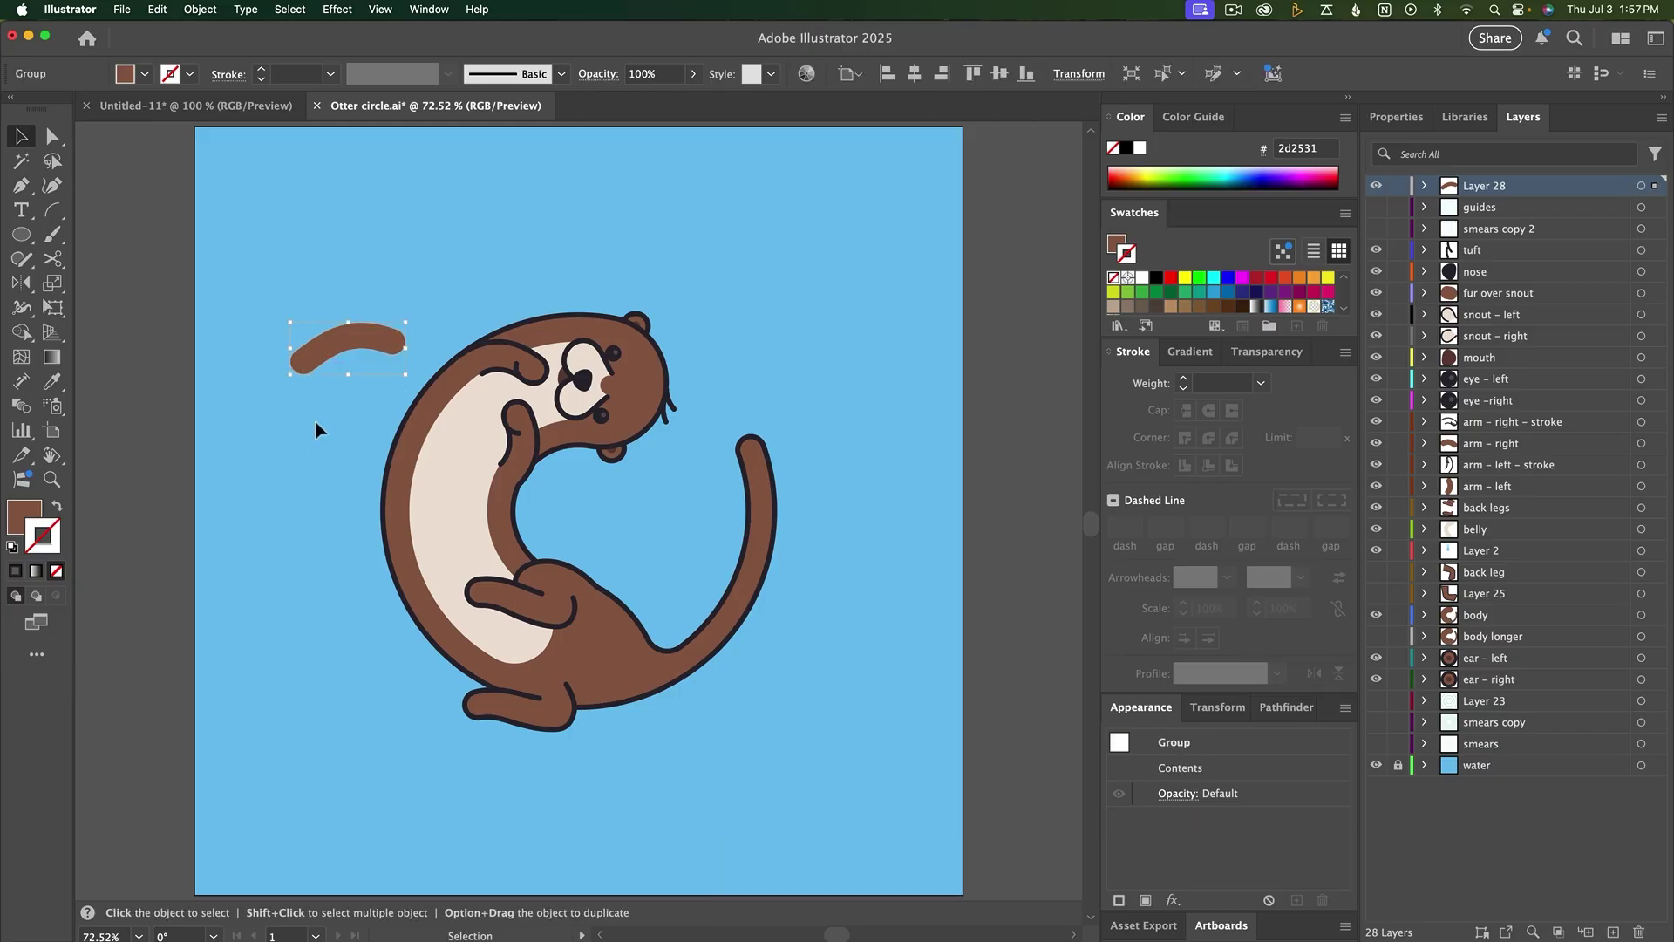
{"action": "key", "text": "i"}
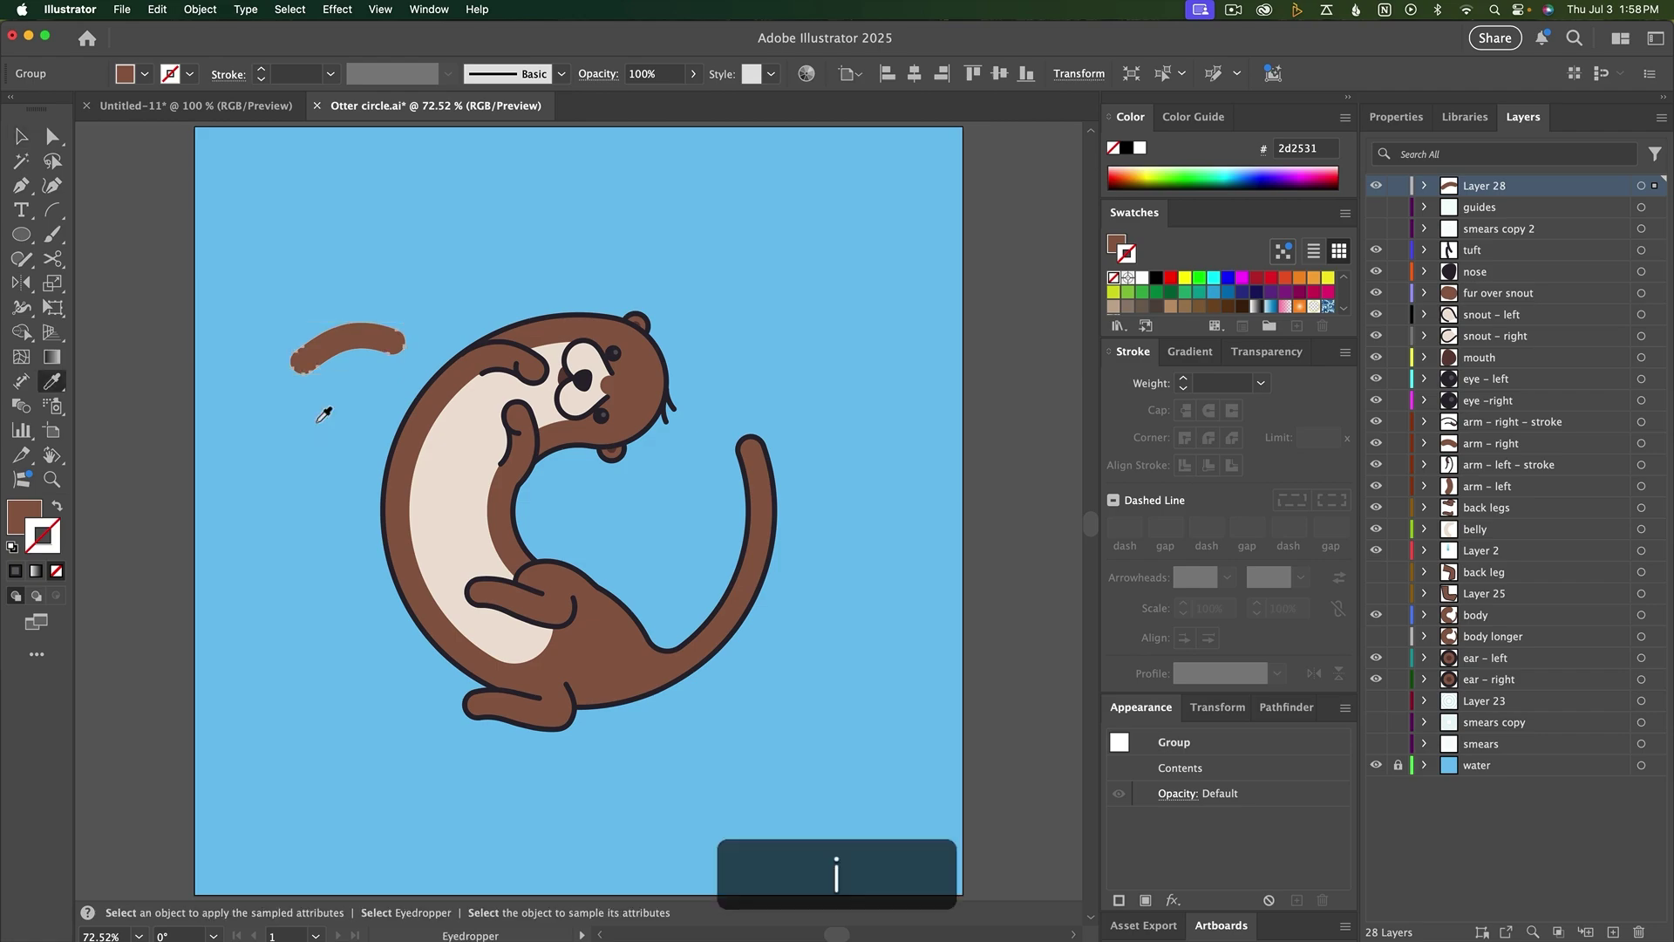
{"action": "left_click", "coordinate": [415, 406]}
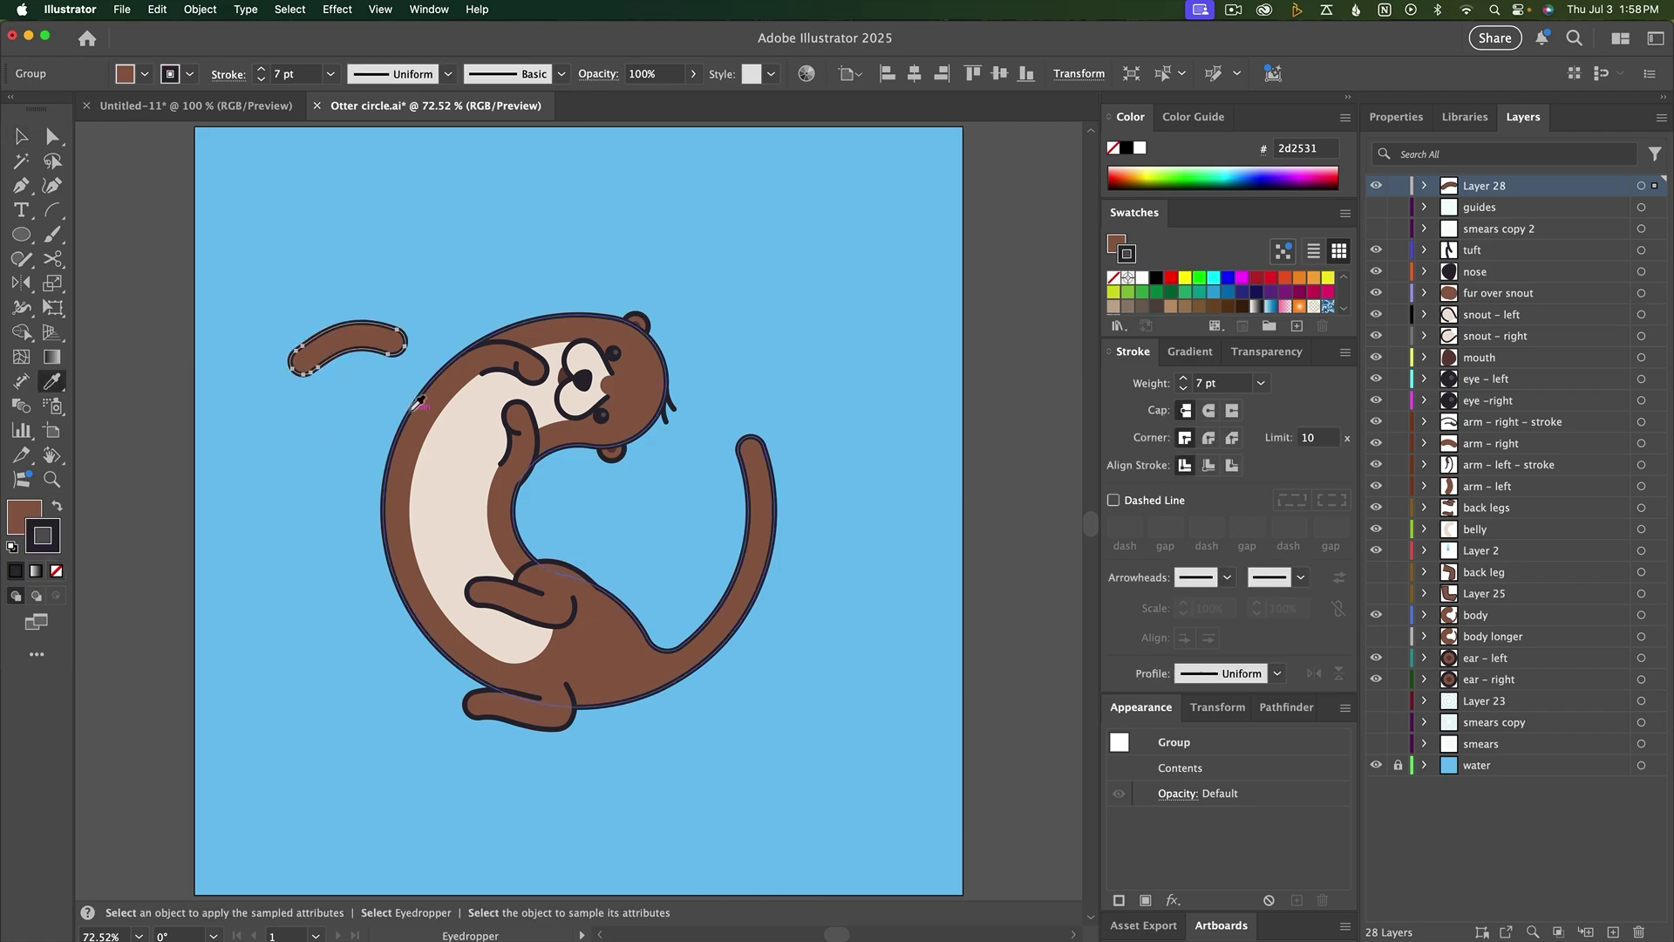
{"action": "key", "text": "v"}
{"action": "left_click", "coordinate": [347, 395]}
{"action": "left_click", "coordinate": [336, 368]}
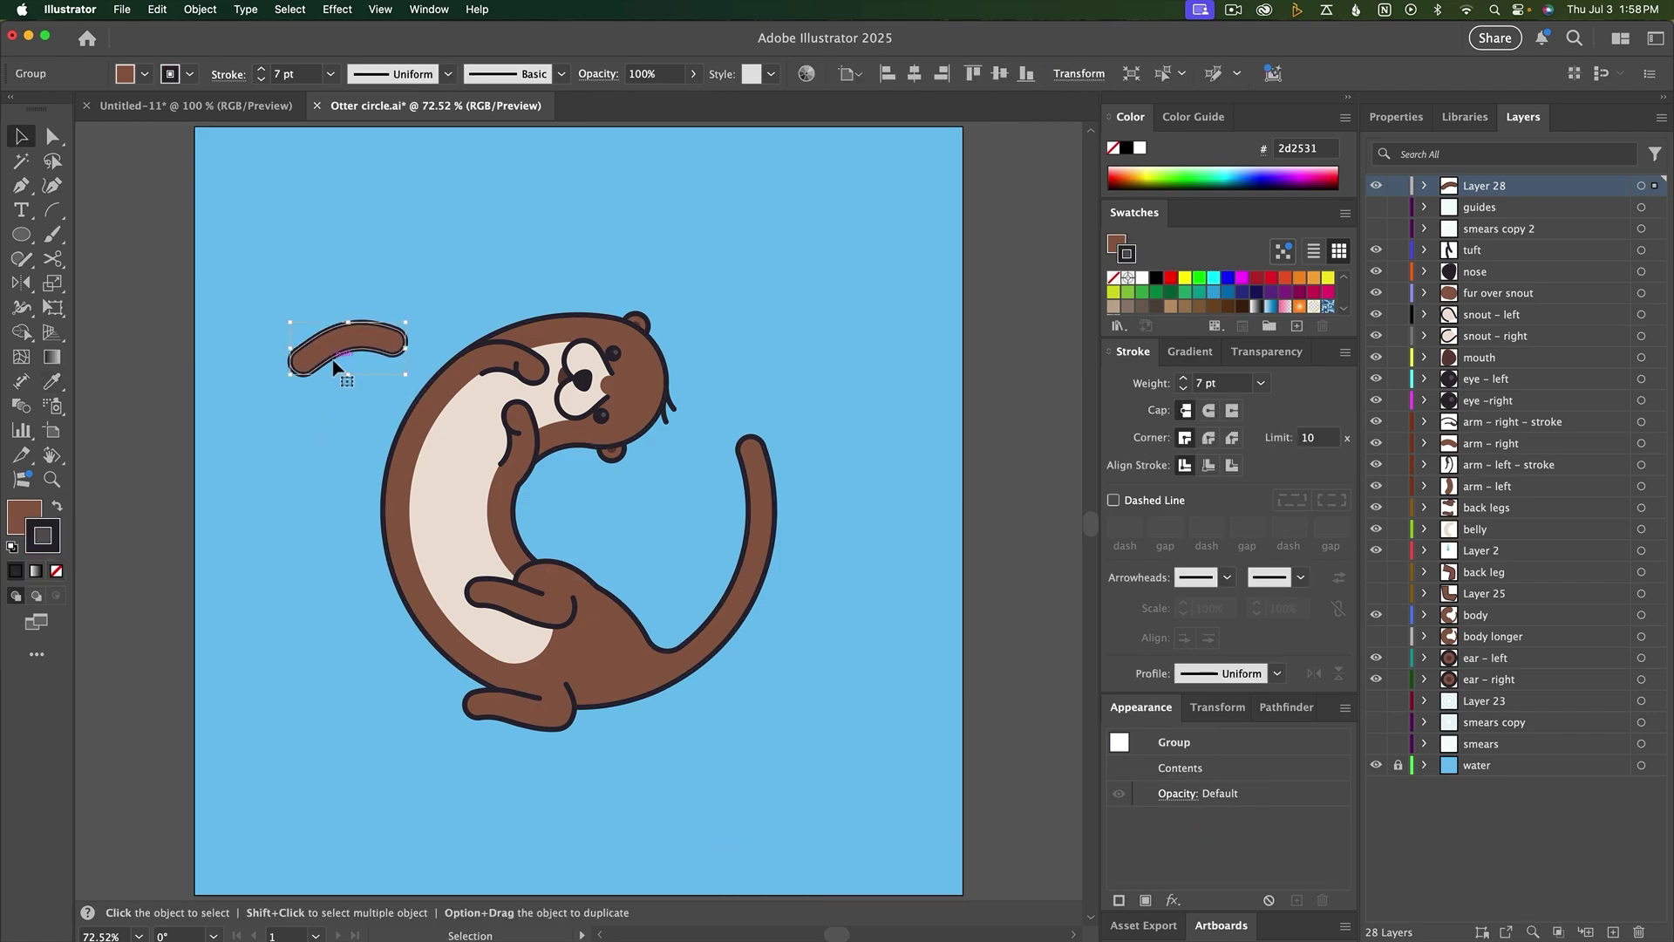
Cut the outlined copy with Scissors near its end and delete the cut-off piece
{"action": "key", "text": "c"}
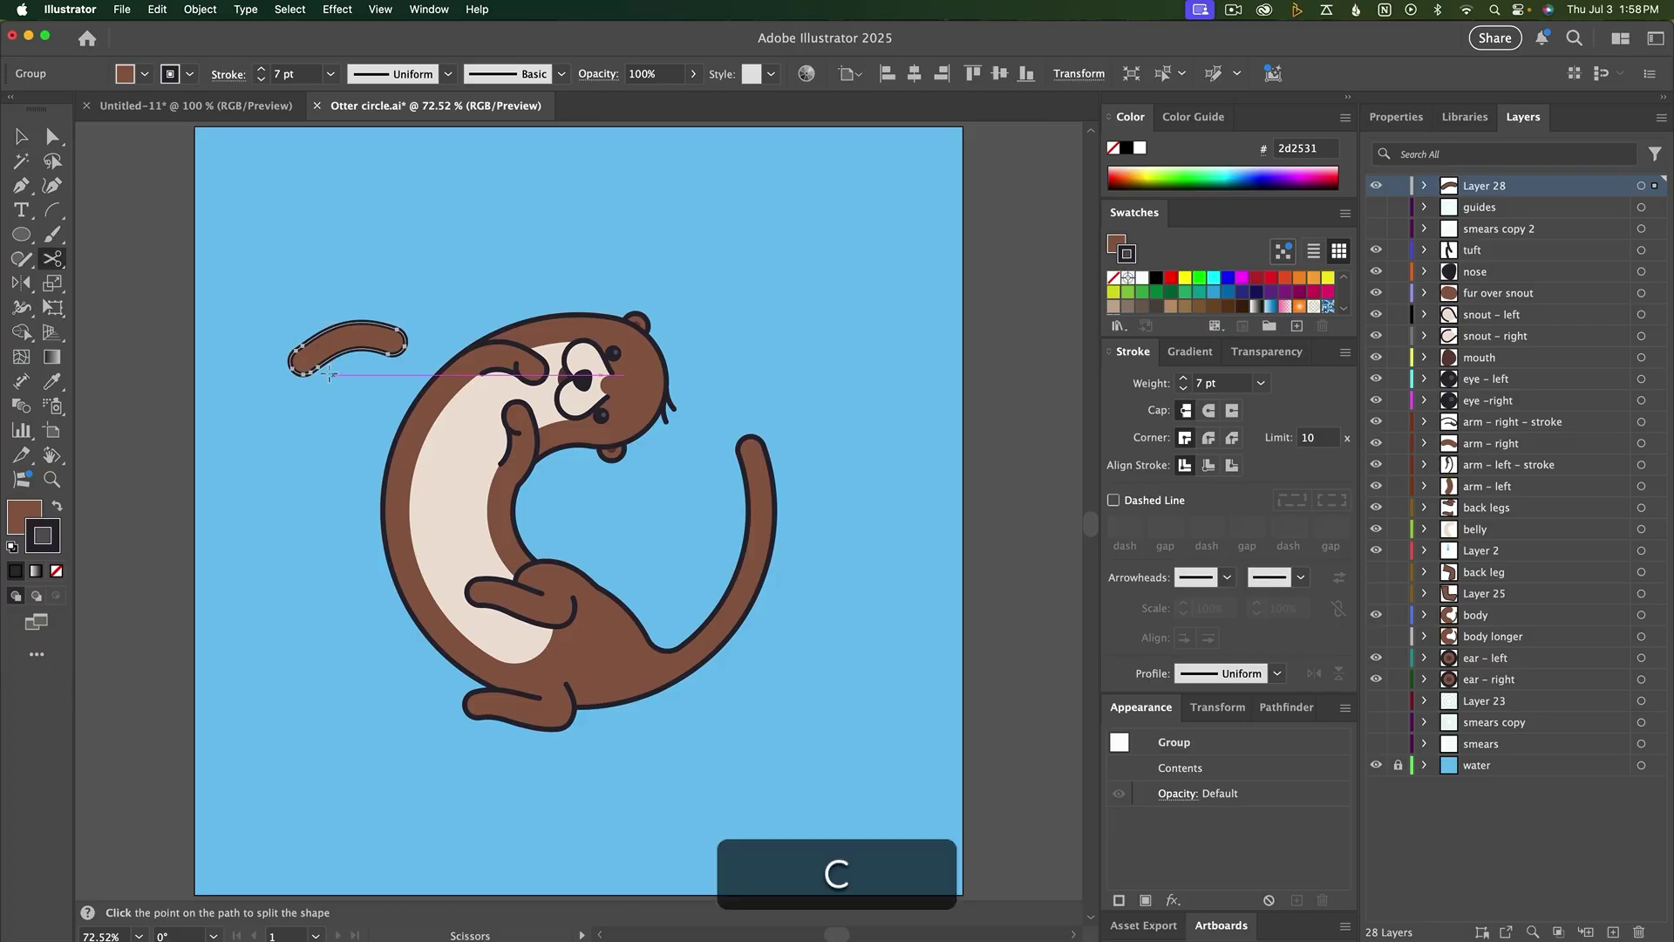
{"action": "left_click", "coordinate": [301, 347]}
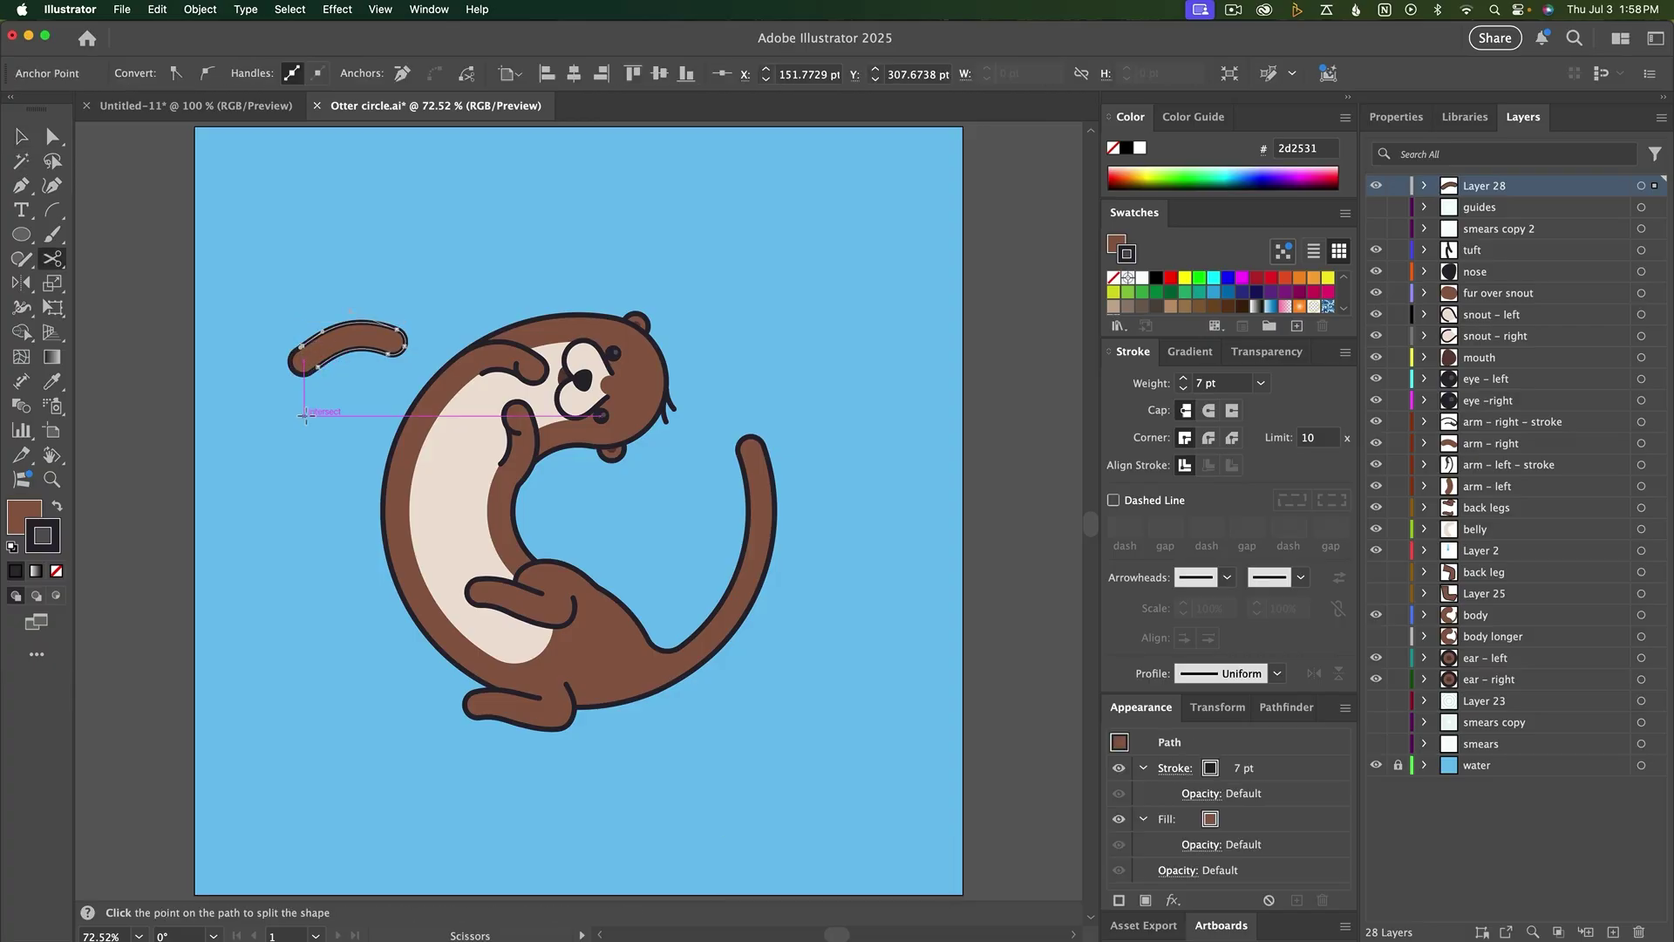
{"action": "key", "text": "a"}
{"action": "key", "text": "BackSpace"}
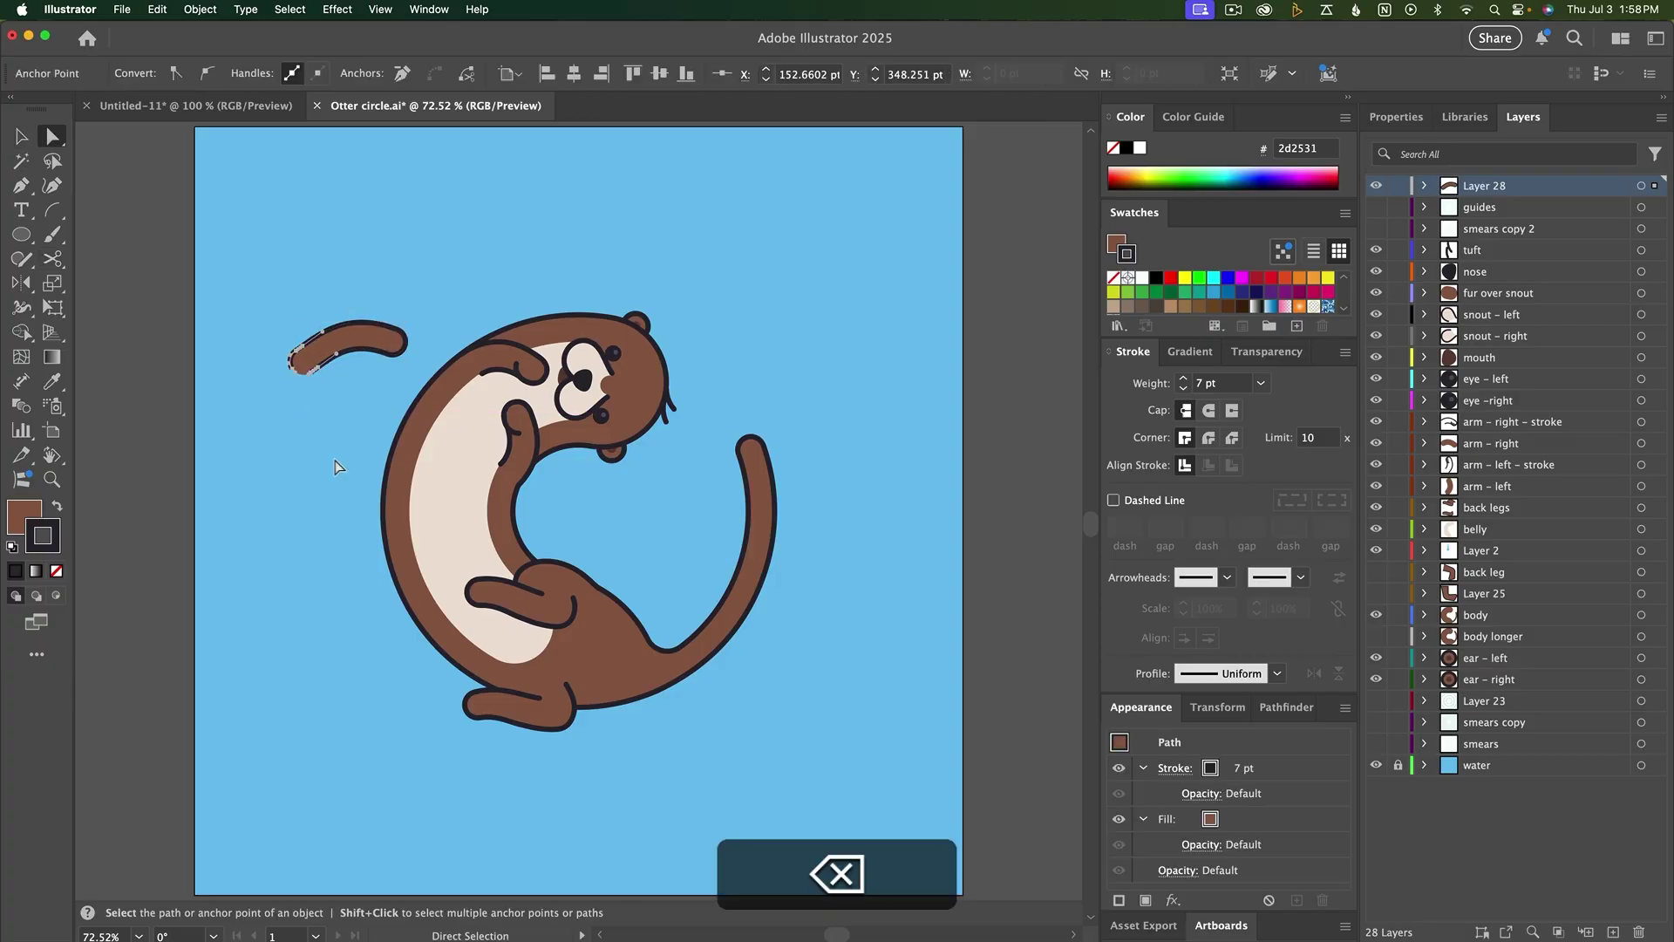
{"action": "key", "text": "v"}
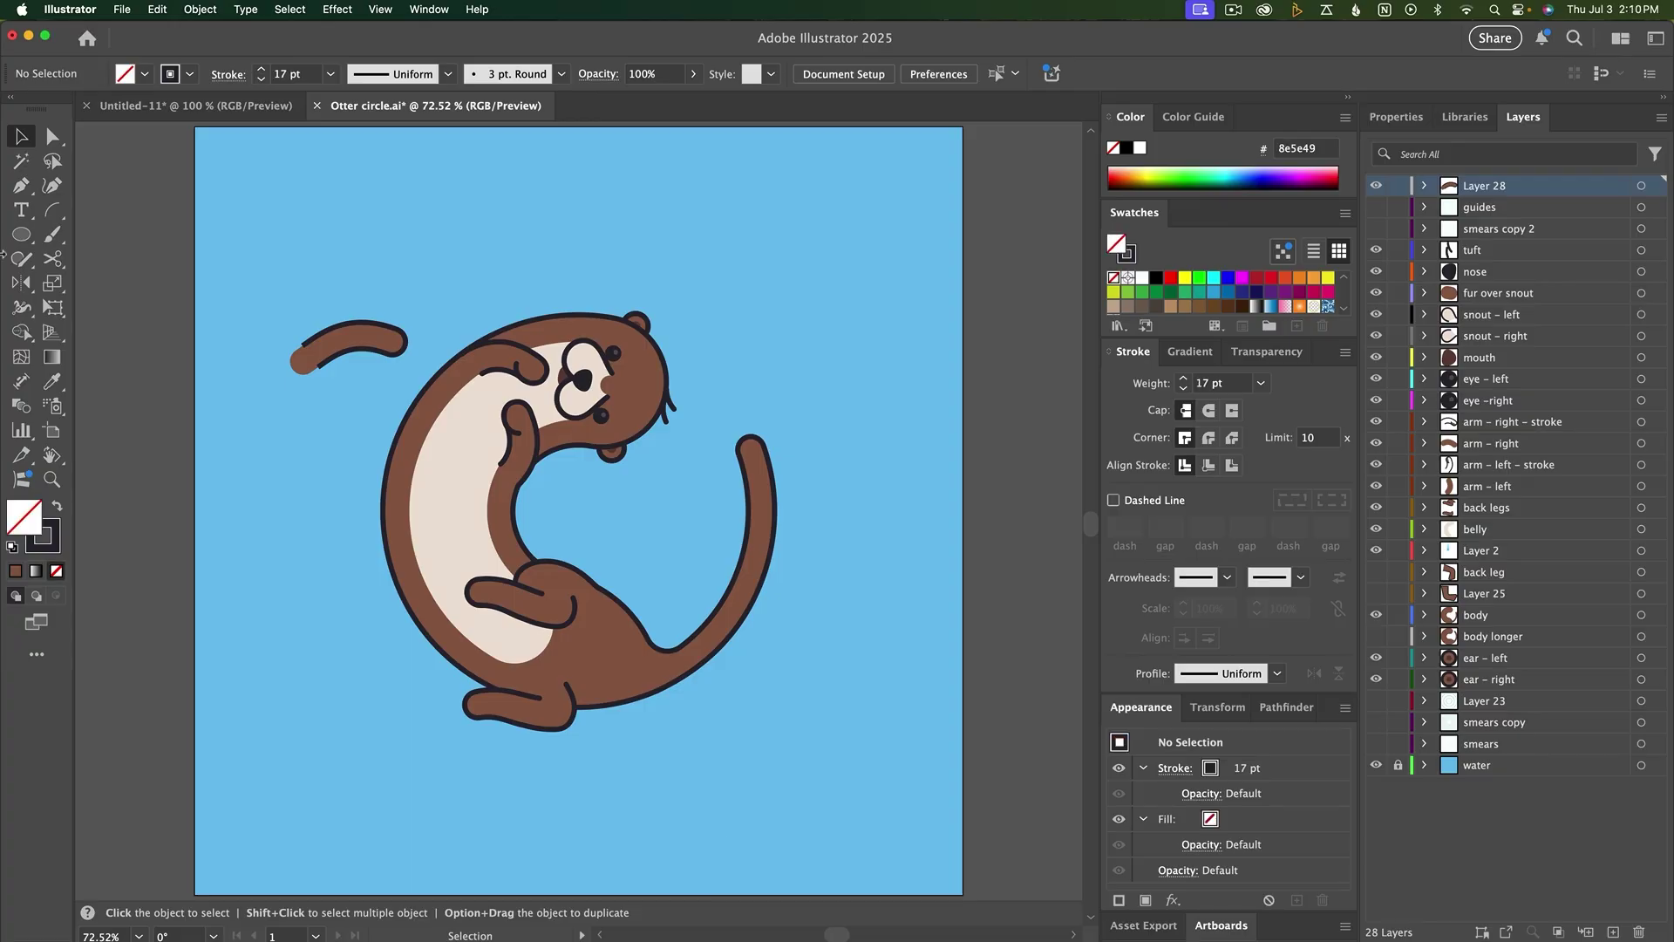
Draw a 150 pt stroked circle, cut it into a C-shaped arc, and round its ends
{"action": "key", "text": "l"}
{"action": "scroll", "coordinate": [333, 457], "scroll_direction": "right", "scroll_amount": 5}
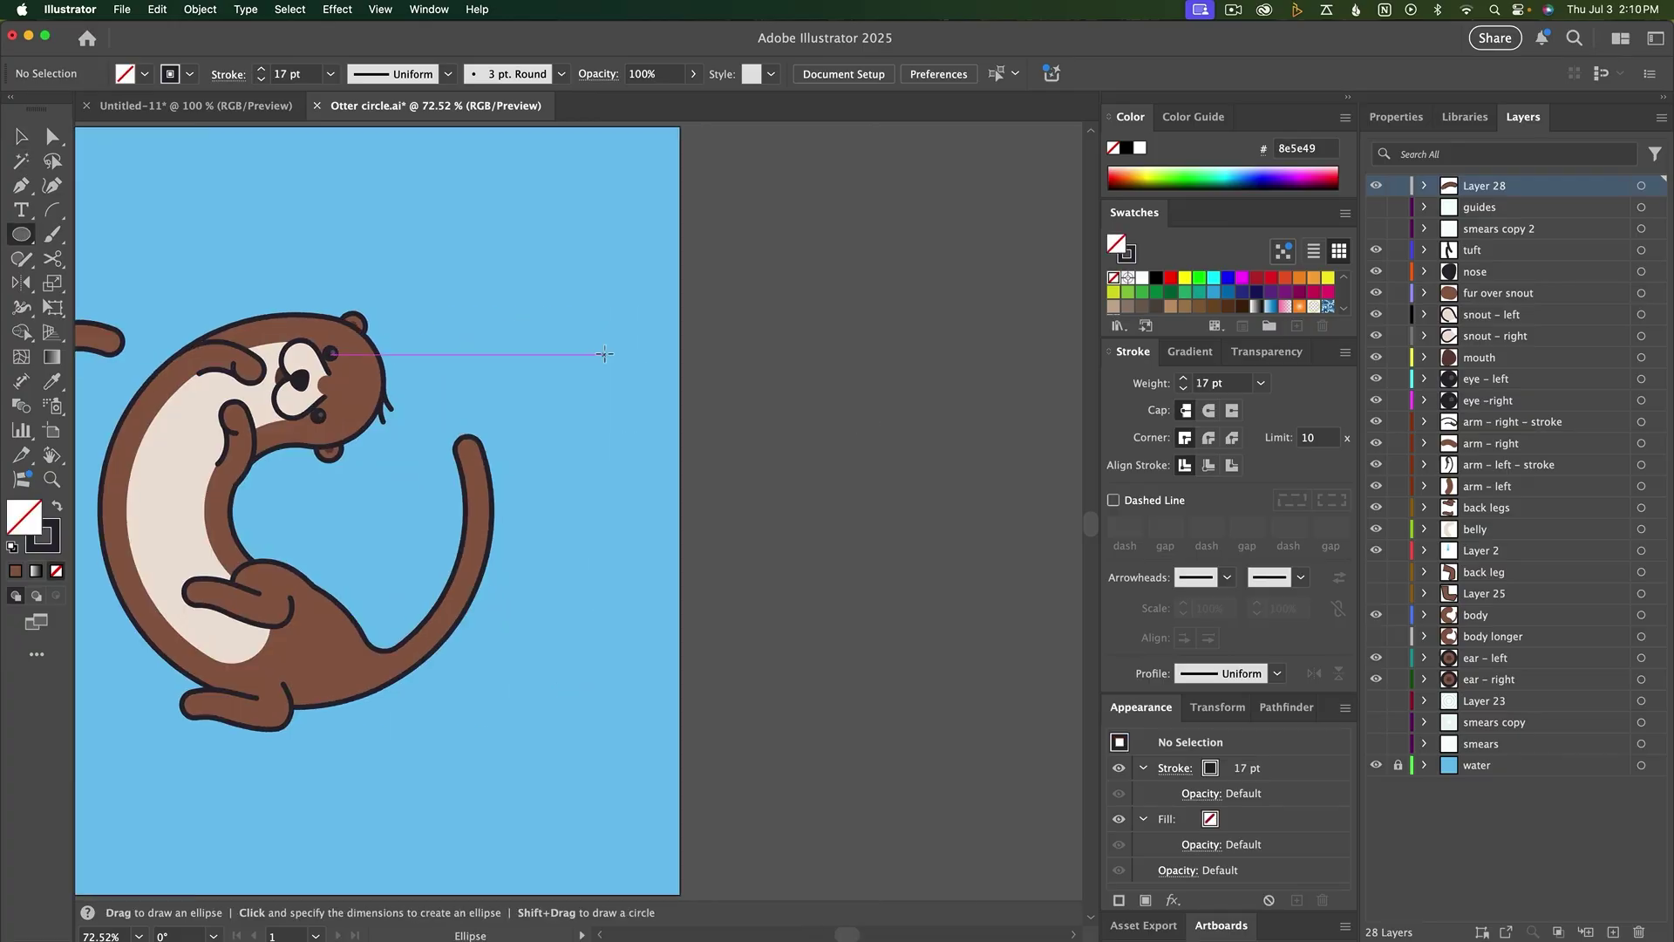
{"action": "left_click_drag", "start_coordinate": [604, 342], "coordinate": [954, 694]}
{"action": "type", "text": "150"}
{"action": "key", "text": "Return"}
{"action": "key", "text": "c"}
{"action": "left_click", "coordinate": [779, 342]}
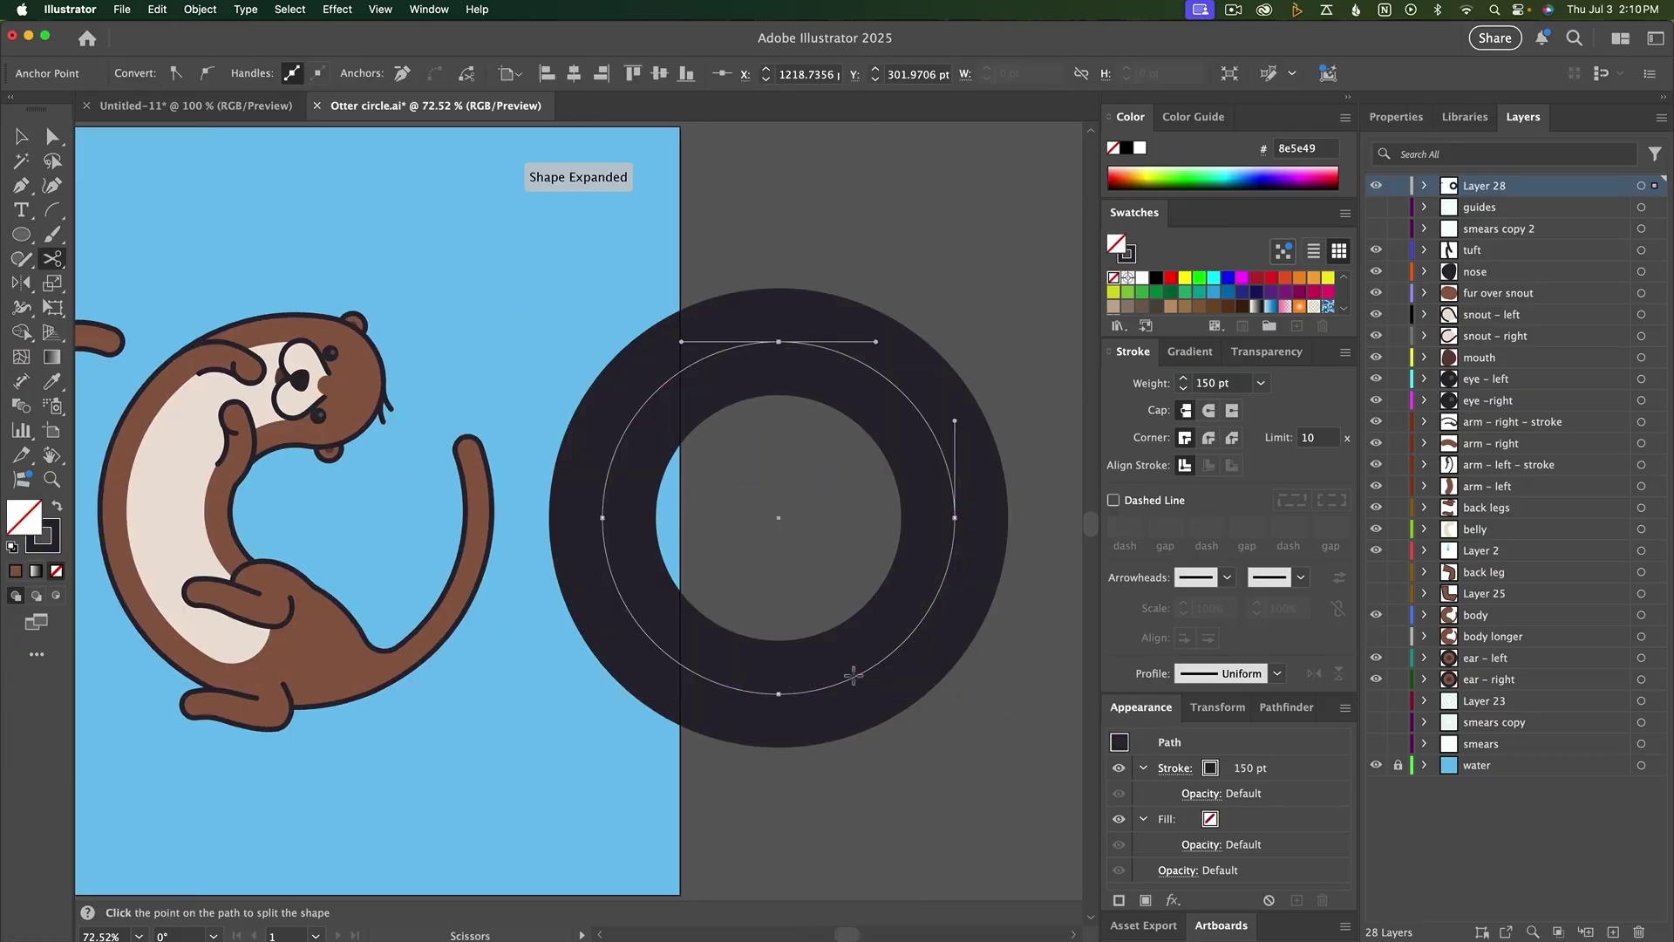
{"action": "left_click", "coordinate": [855, 674]}
{"action": "key", "text": "BackSpace"}
{"action": "key", "text": "cmd+z"}
{"action": "left_click", "coordinate": [1208, 409]}
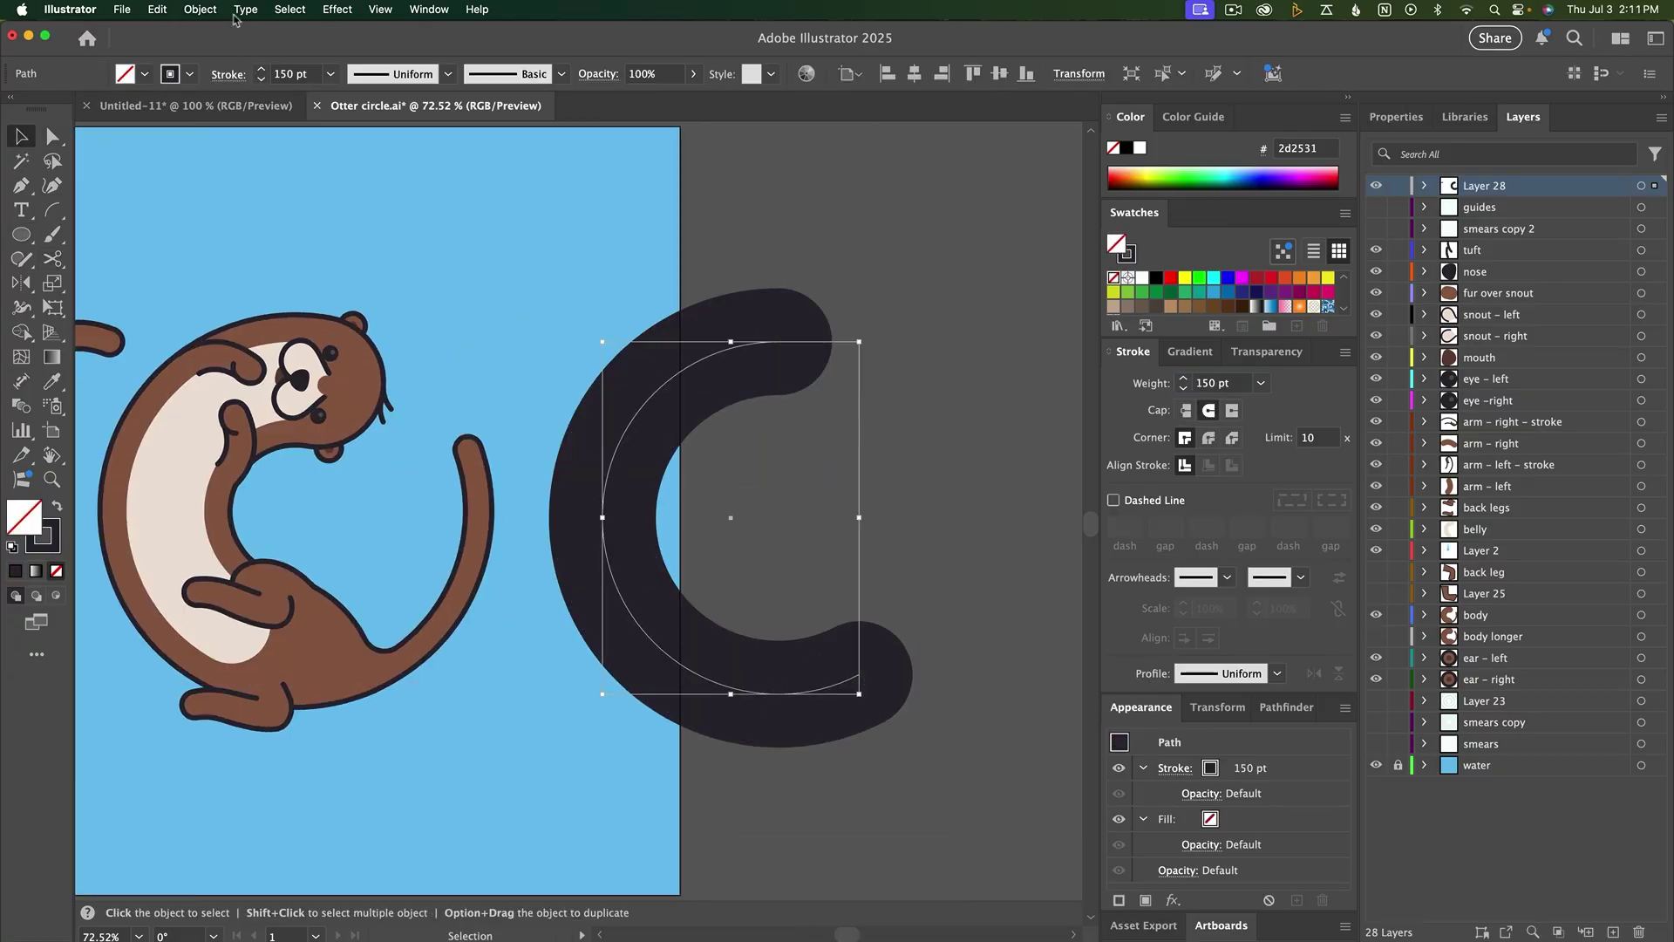
{"action": "left_click", "coordinate": [989, 571]}
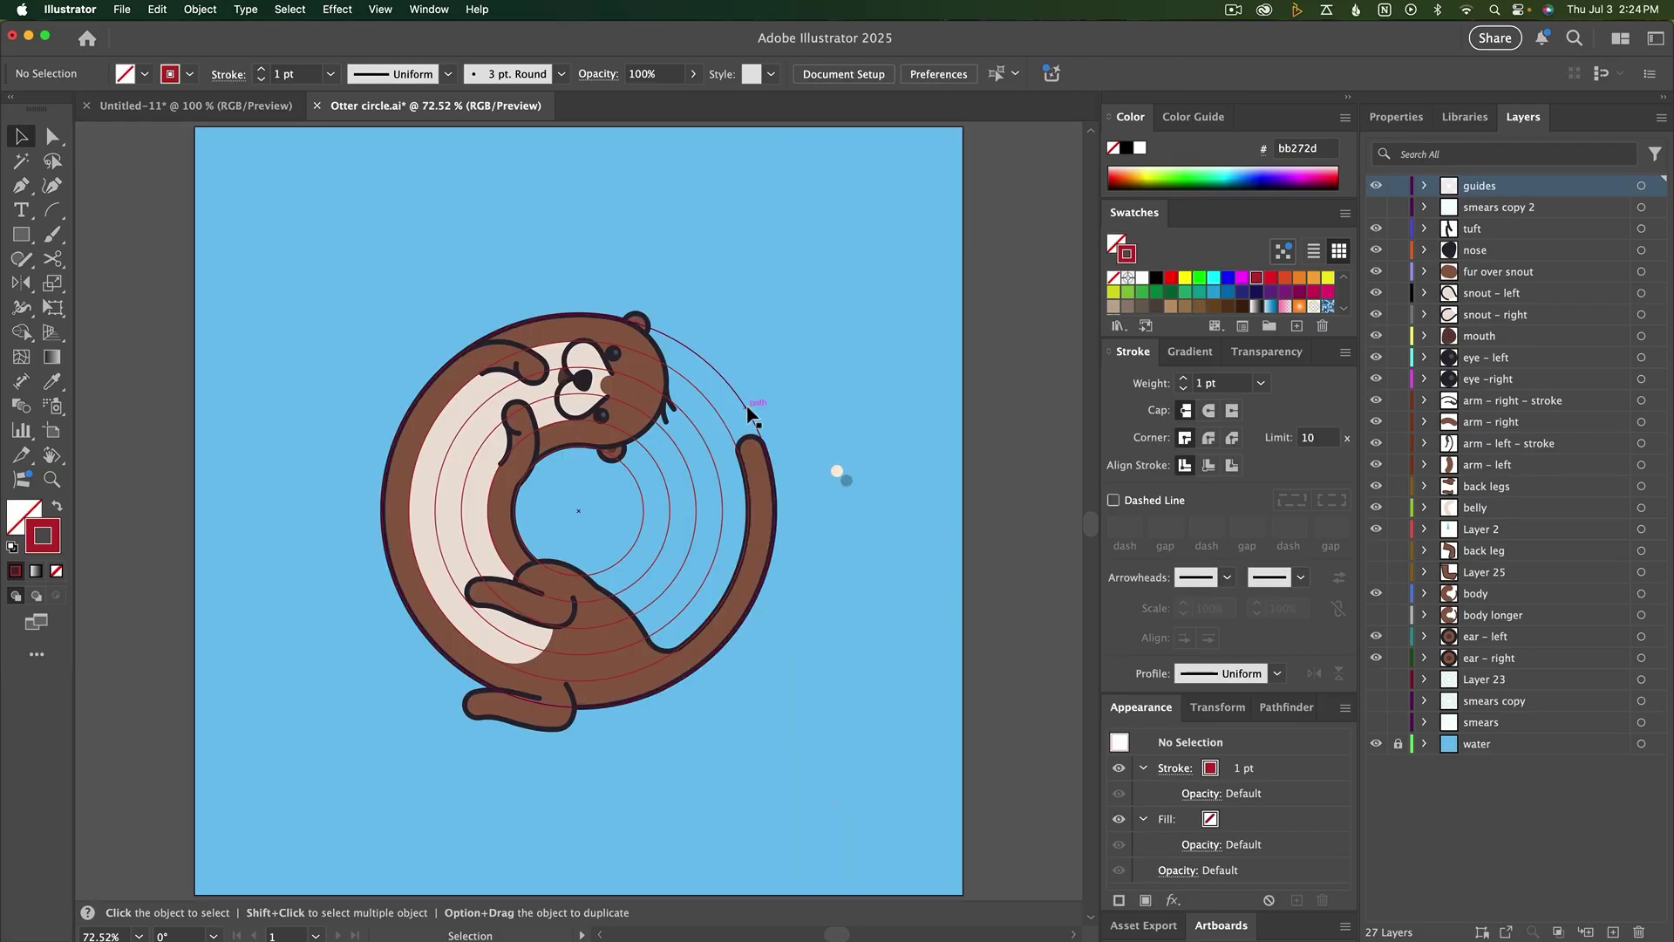
Turn the concentric ring group over the otter into guides with Cmd+5, then hide the guides
{"action": "left_click", "coordinate": [771, 416]}
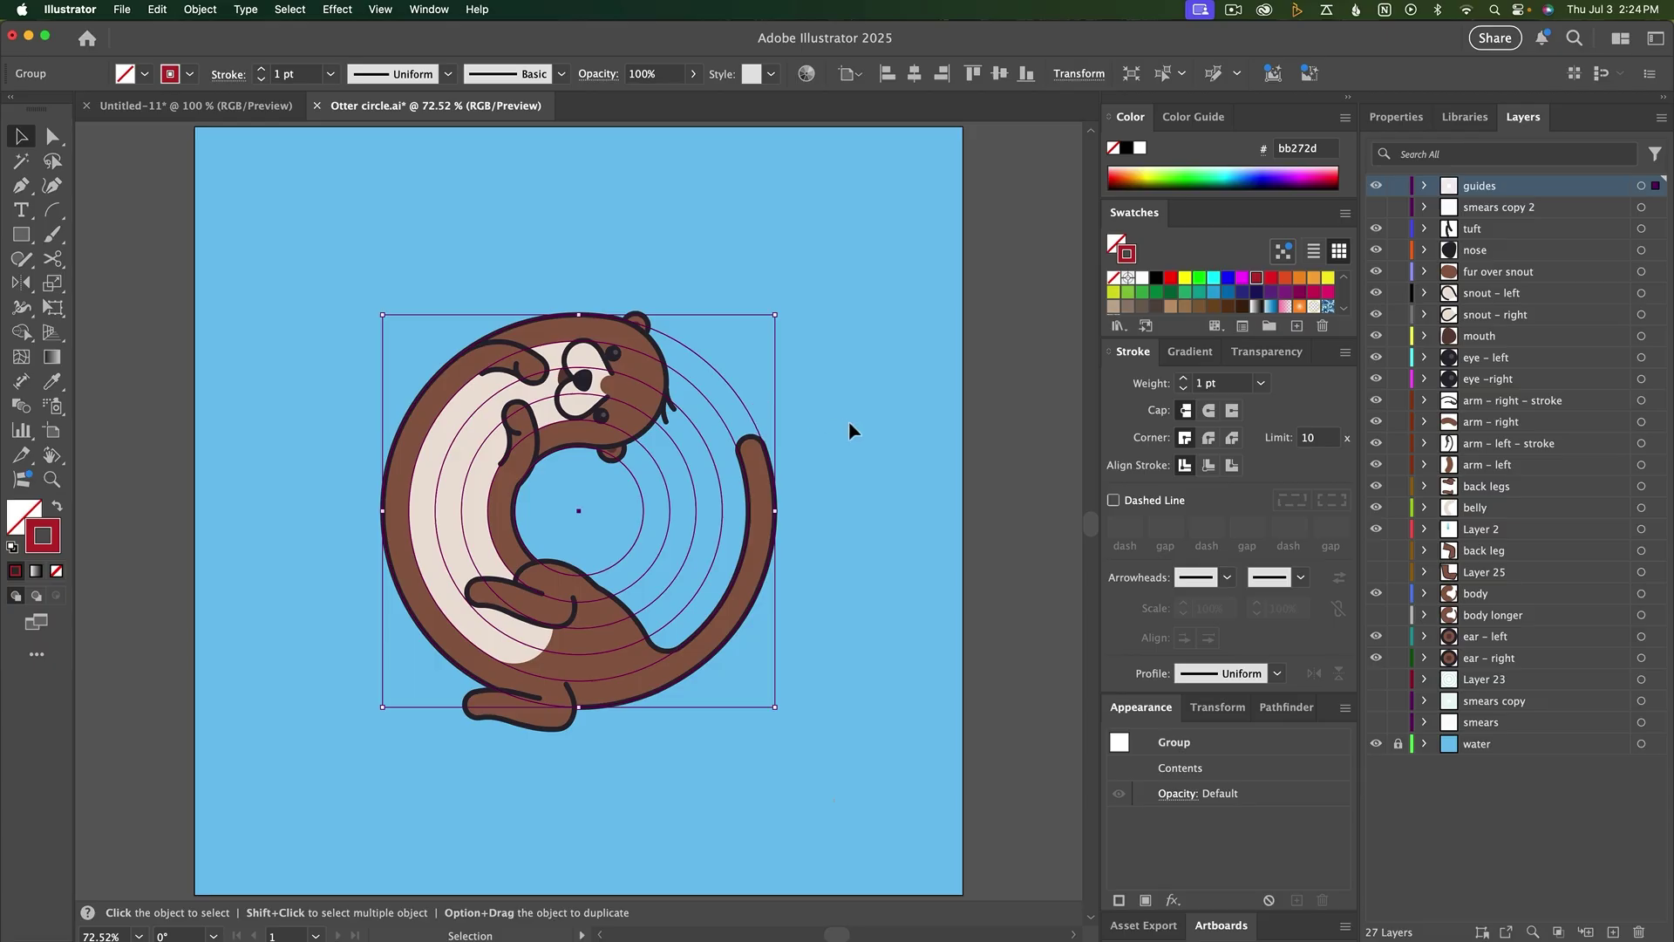
{"action": "key", "text": "super+5"}
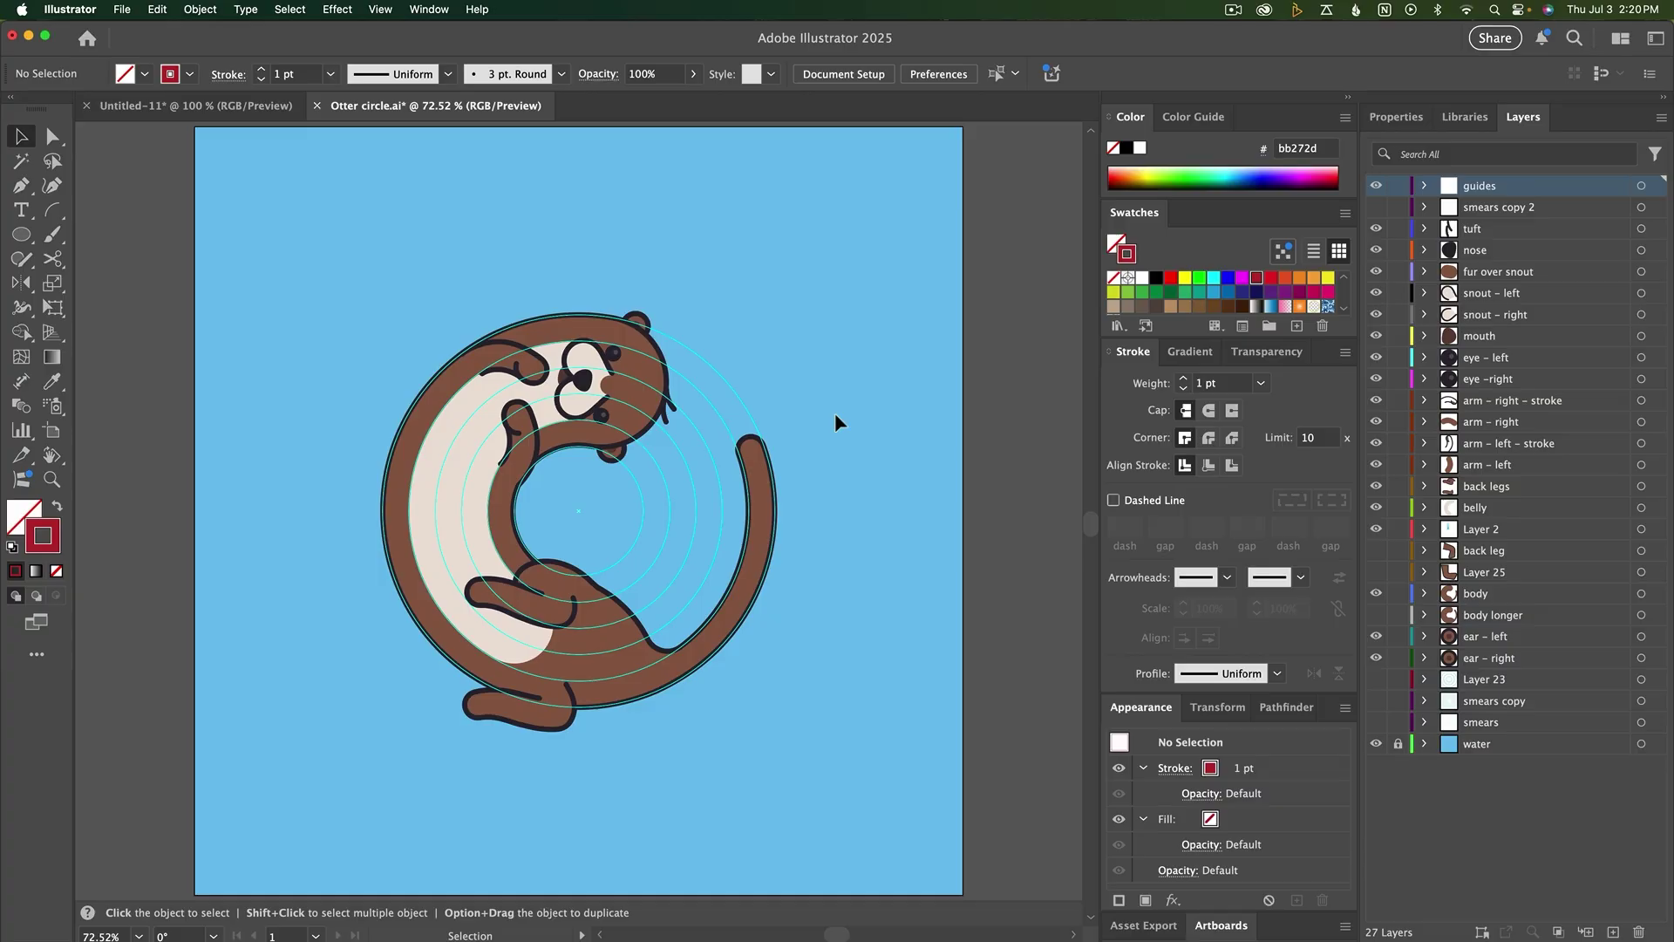
{"action": "key", "text": "super"}
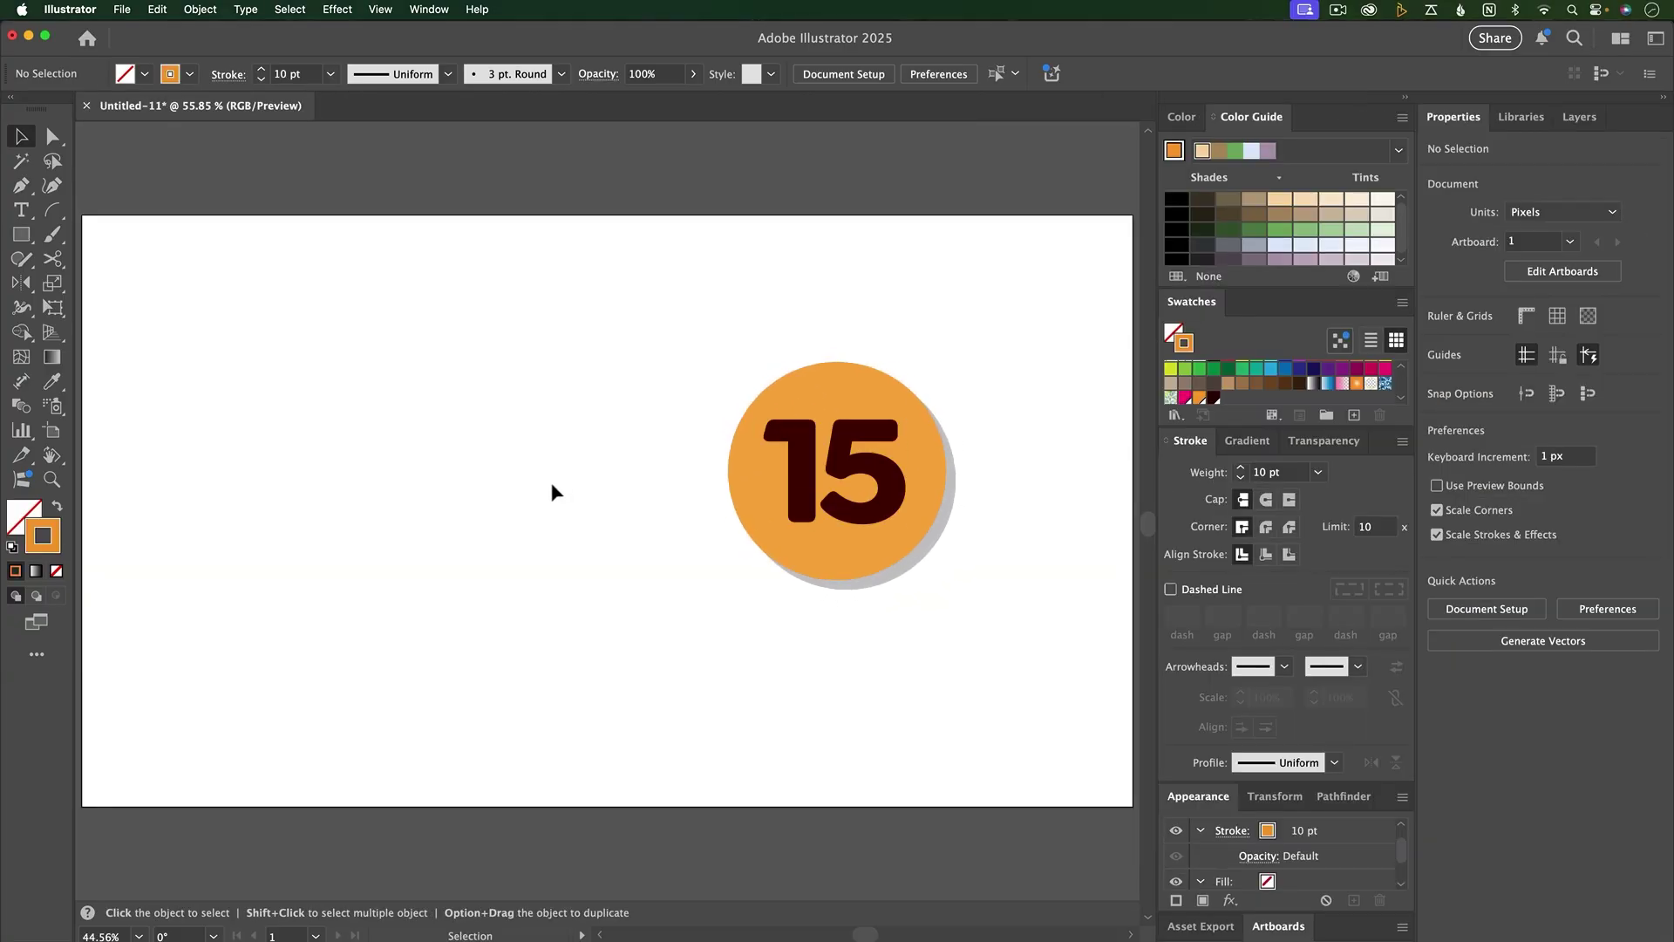
Draw a straight horizontal line and give it a 100 pt stroke
{"action": "key", "text": "p"}
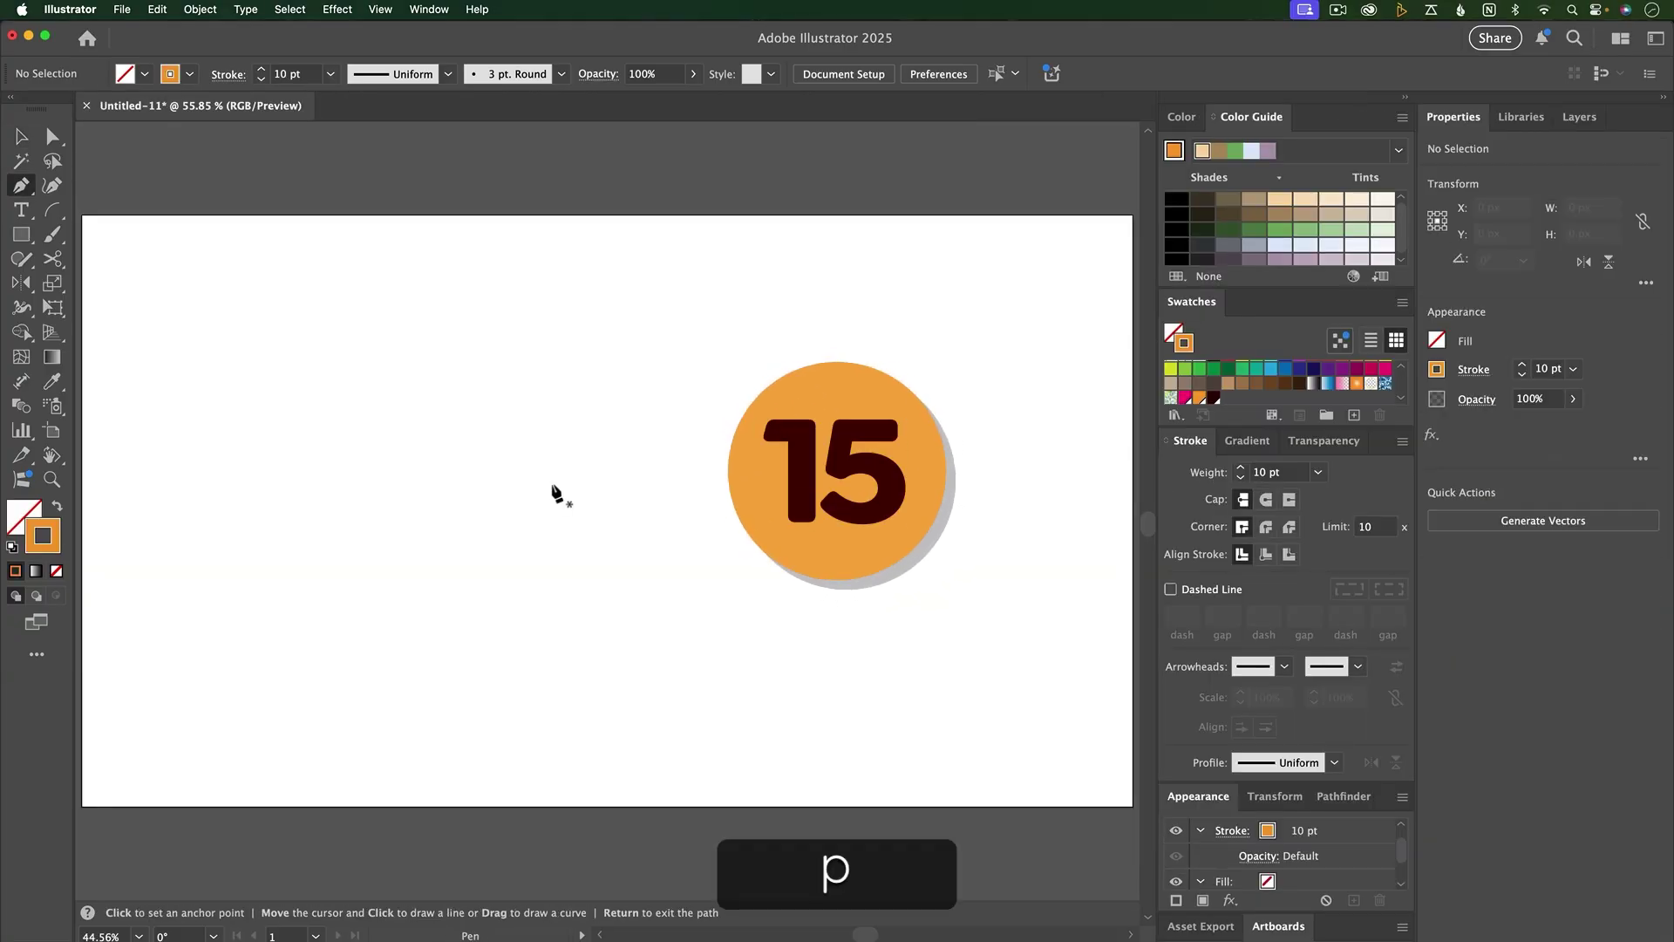
{"action": "left_click", "coordinate": [363, 497]}
{"action": "left_click", "coordinate": [868, 497], "text": "shift"}
{"action": "key", "text": "shift+v"}
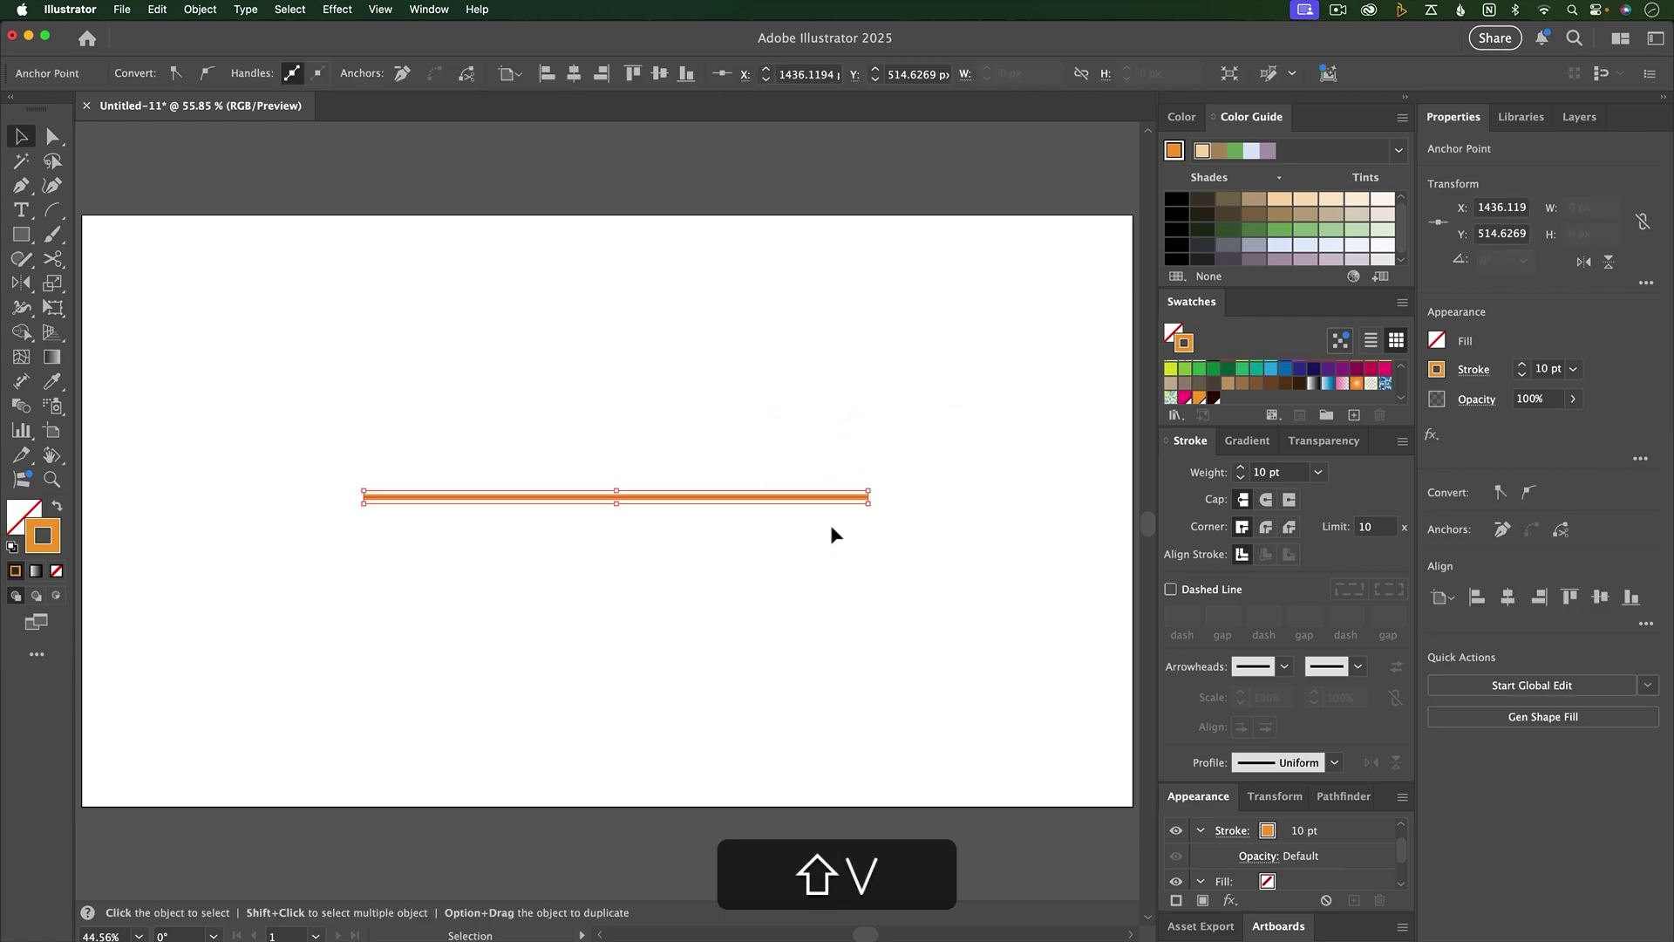
{"action": "left_click", "coordinate": [1271, 477]}
{"action": "type", "text": "0"}
{"action": "key", "text": "Return"}
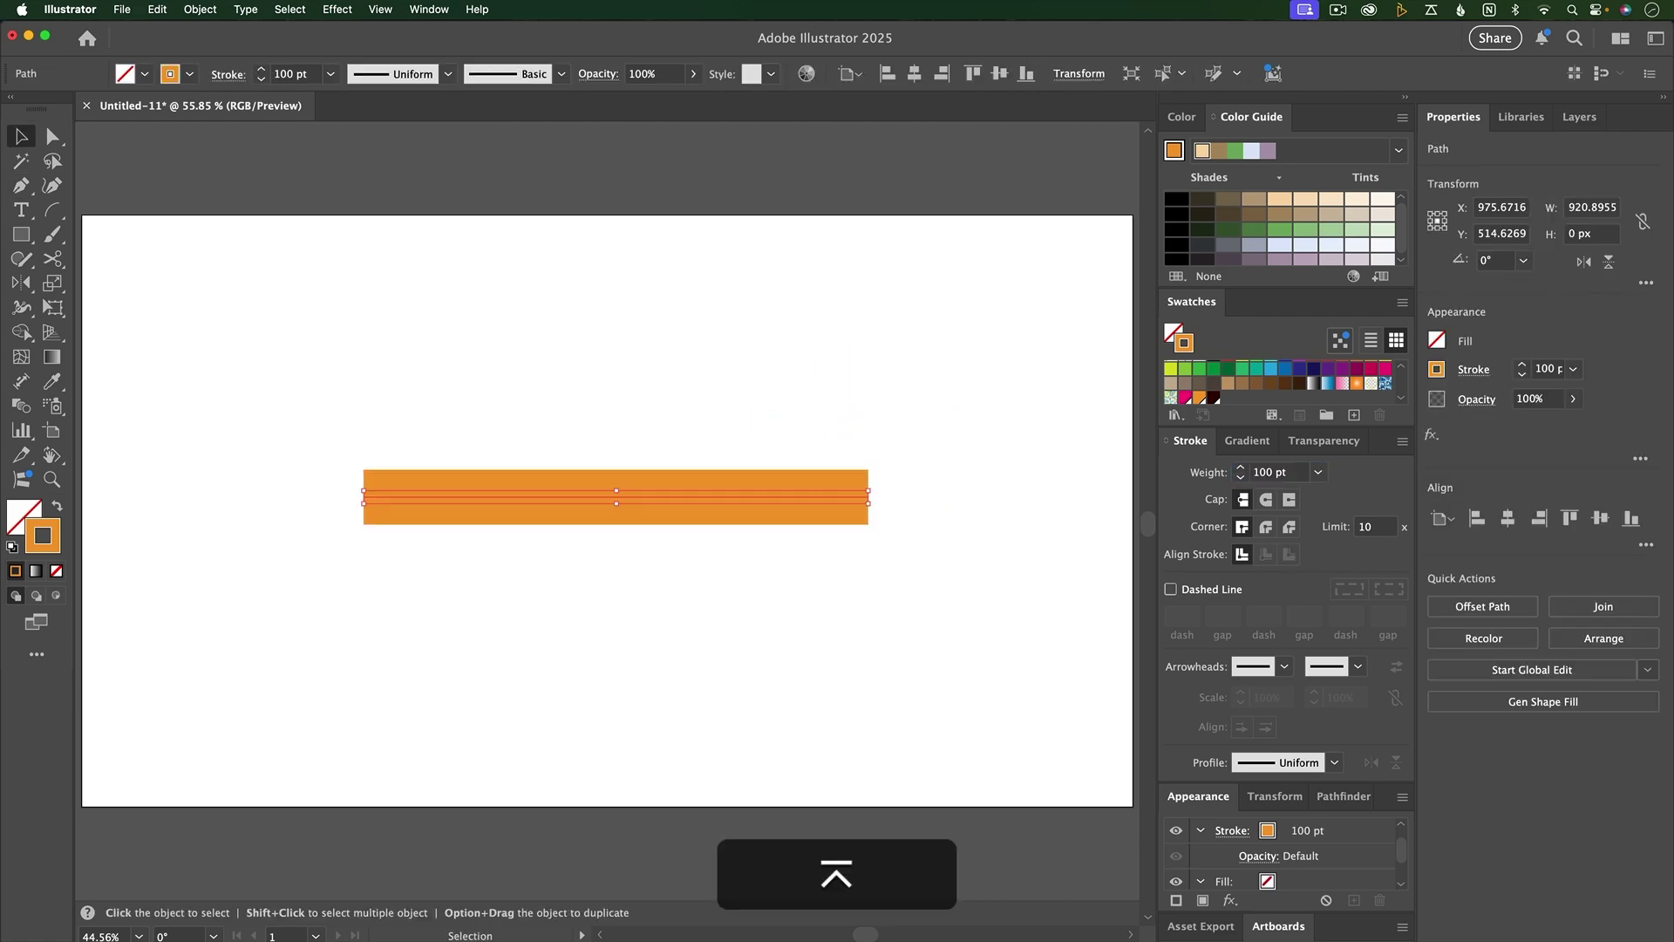
Make the stroke a round-capped dashed line, setting the gap to 100 then 150 pt
{"action": "left_click", "coordinate": [1171, 589]}
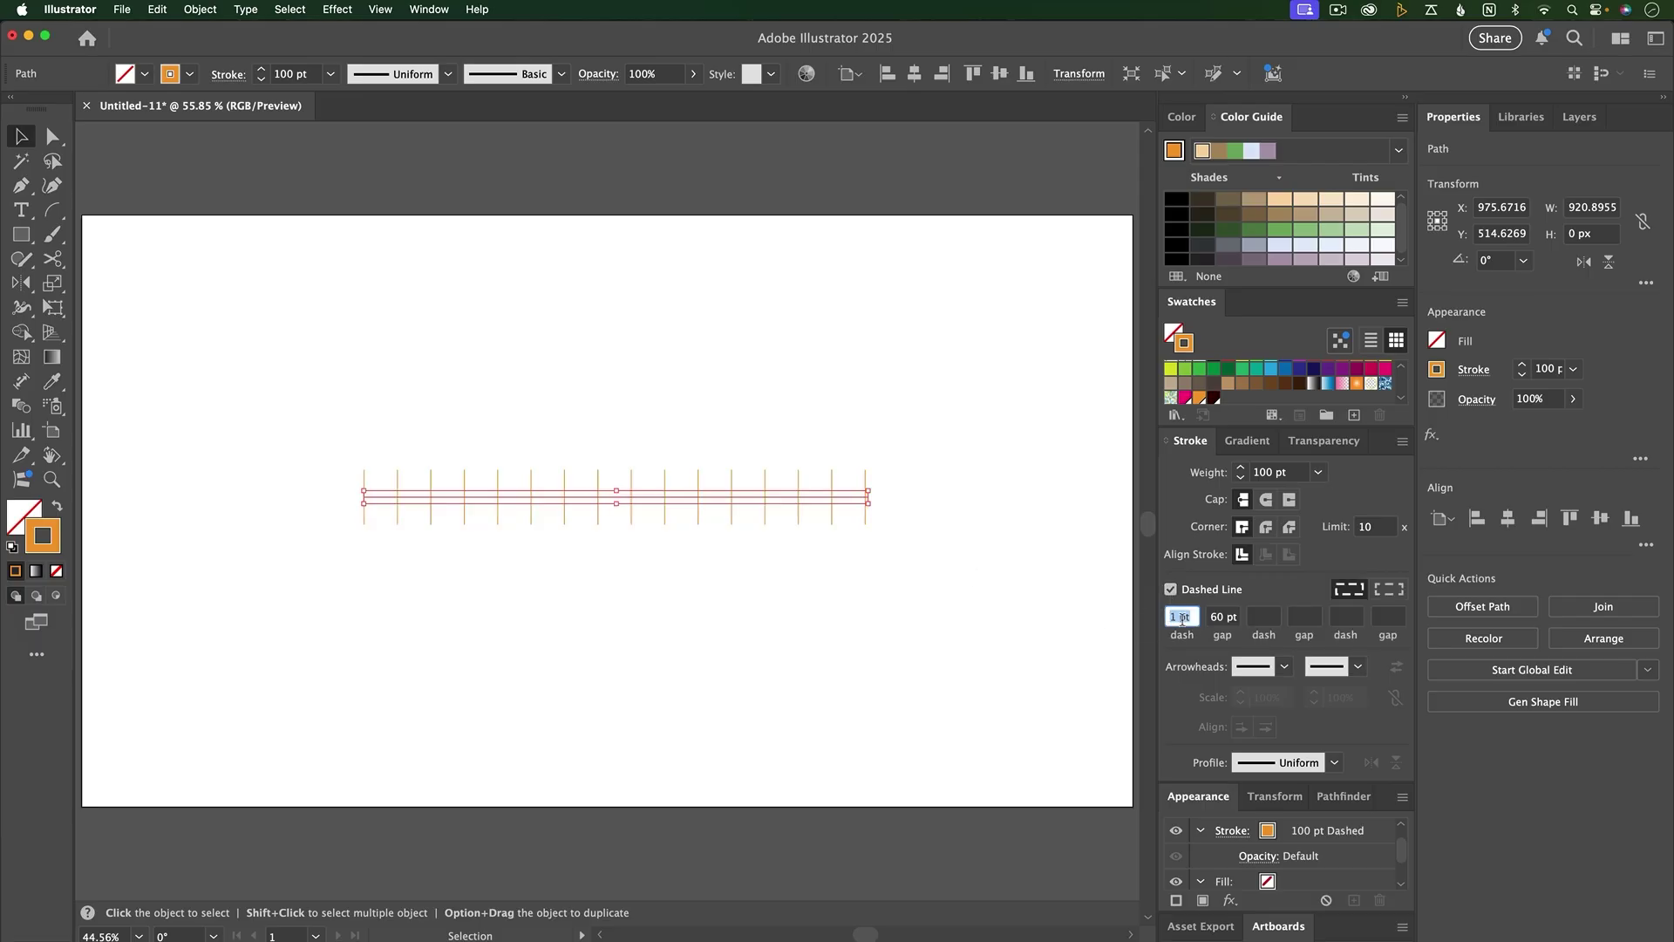
{"action": "left_click", "coordinate": [1266, 500]}
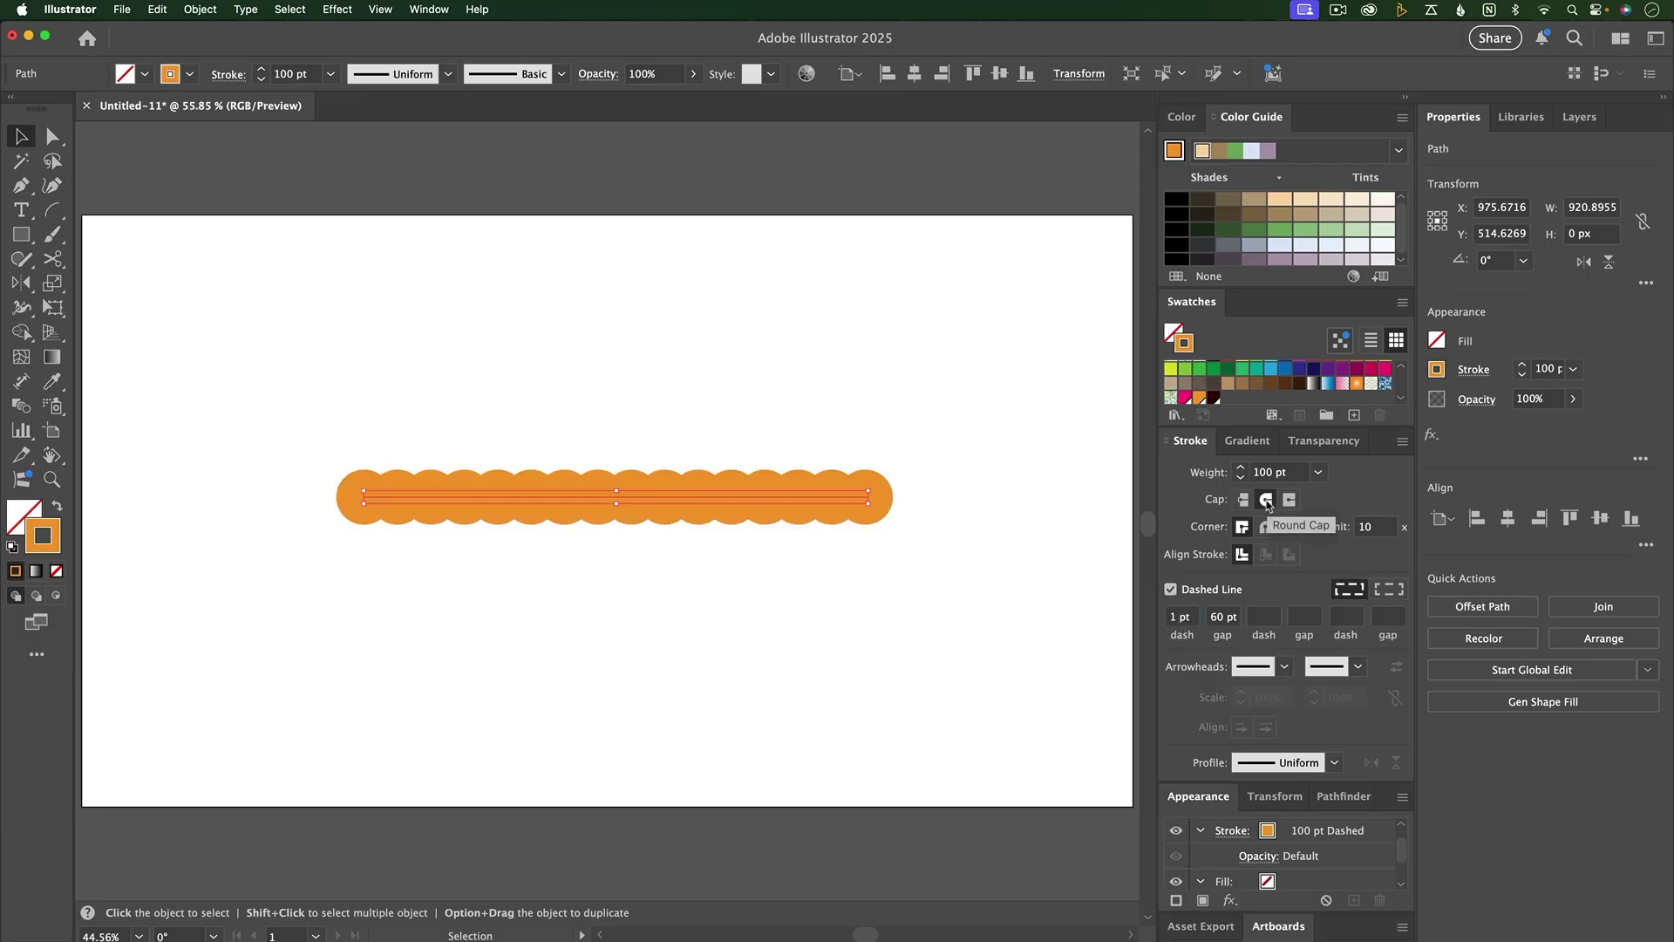
{"action": "left_click", "coordinate": [1224, 617]}
{"action": "type", "text": "100"}
{"action": "key", "text": "Return"}
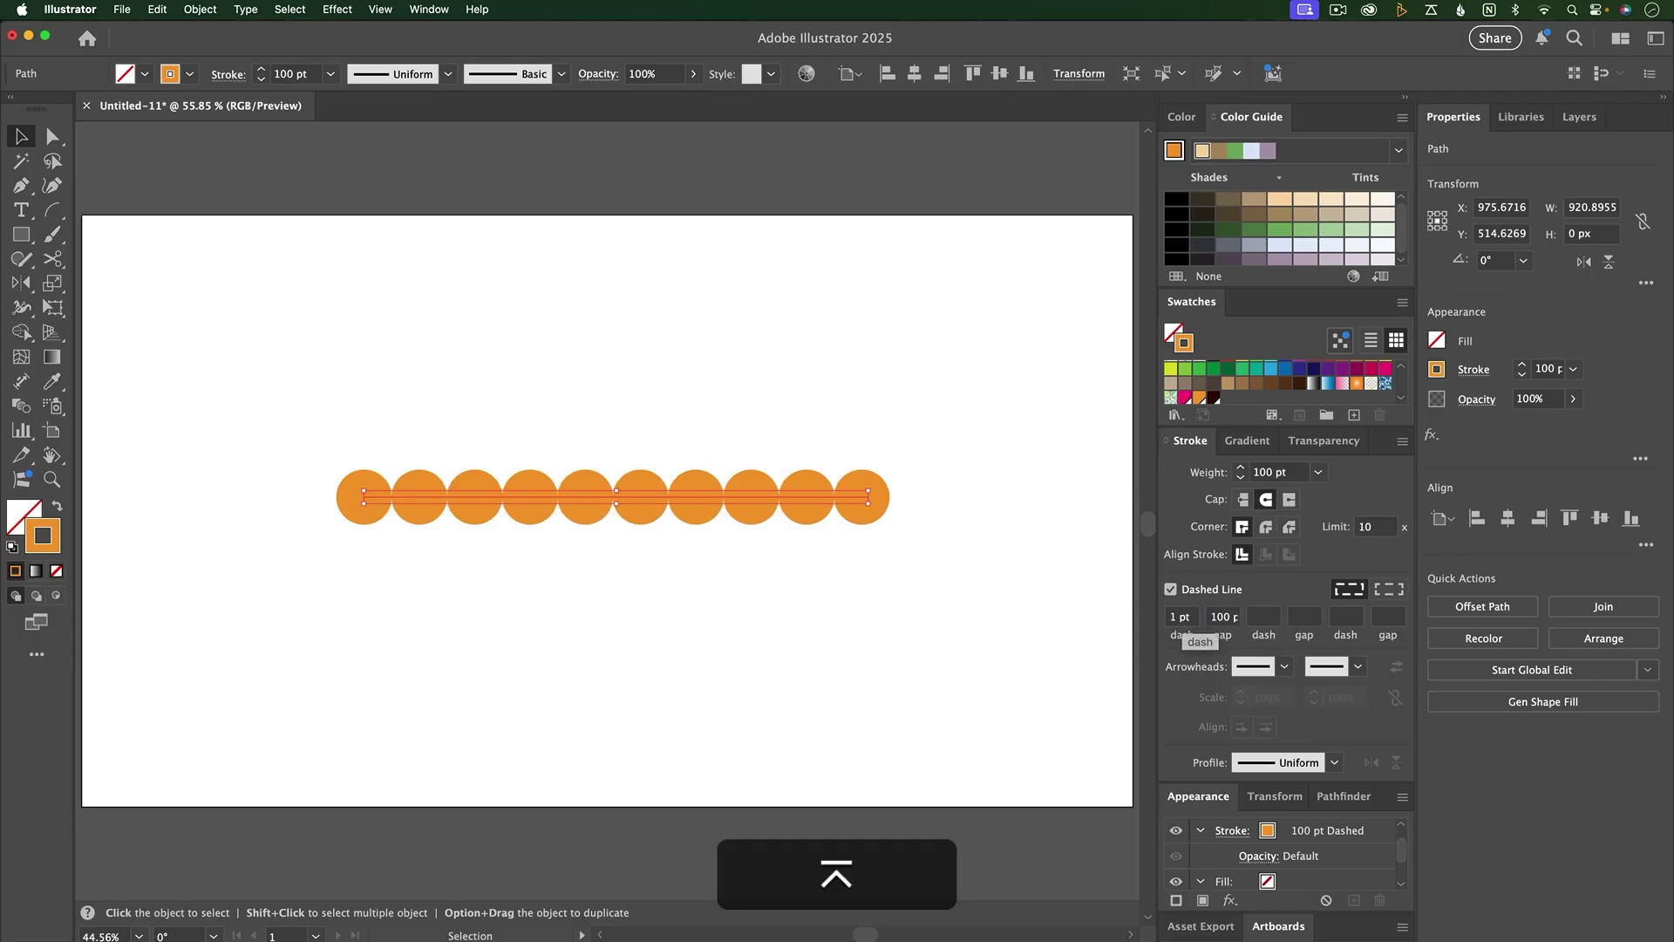
{"action": "left_click", "coordinate": [1223, 616]}
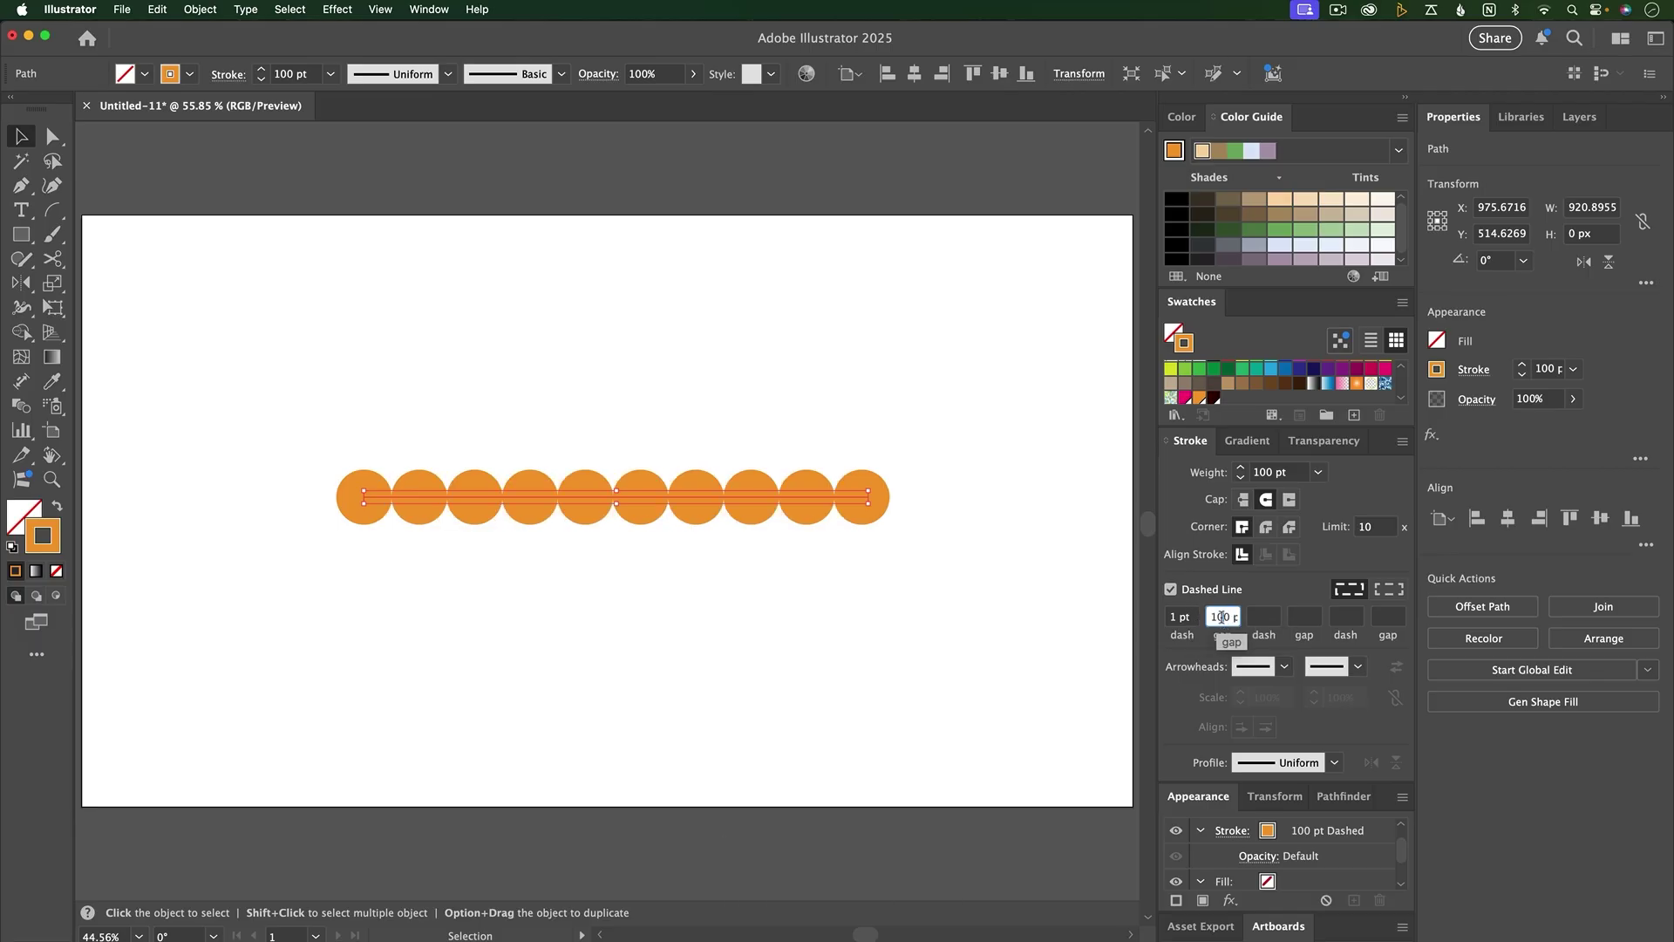
{"action": "type", "text": "150"}
{"action": "key", "text": "Return"}
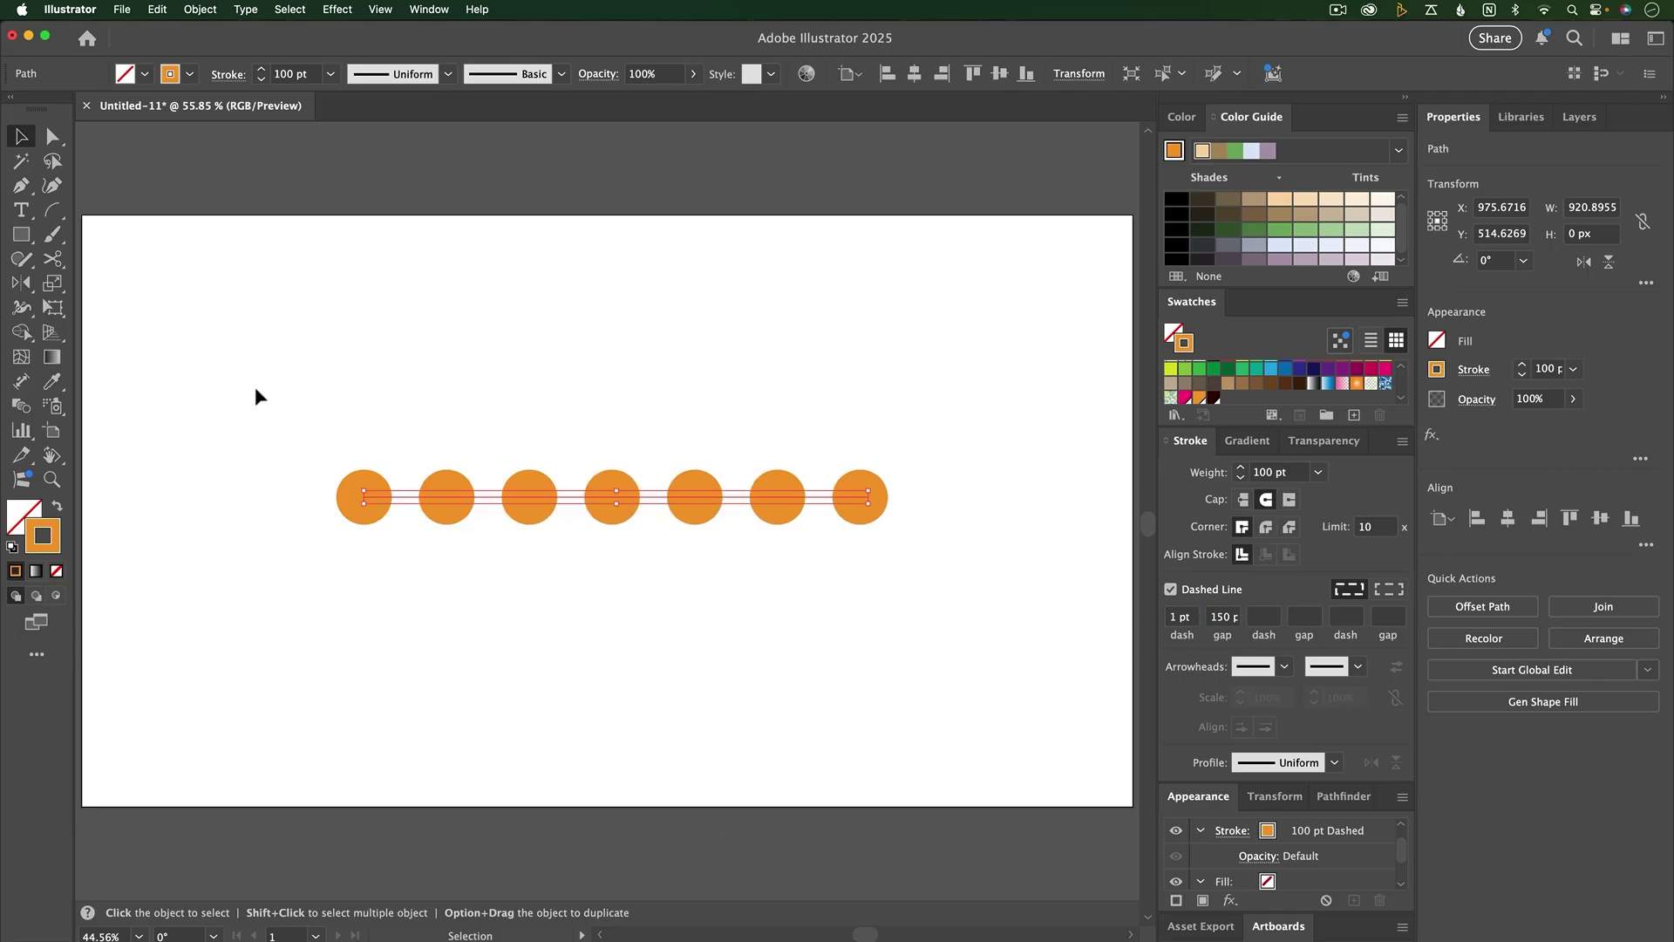
Taper the dots toward the line's right end with the Width tool
{"action": "left_click", "coordinate": [21, 307]}
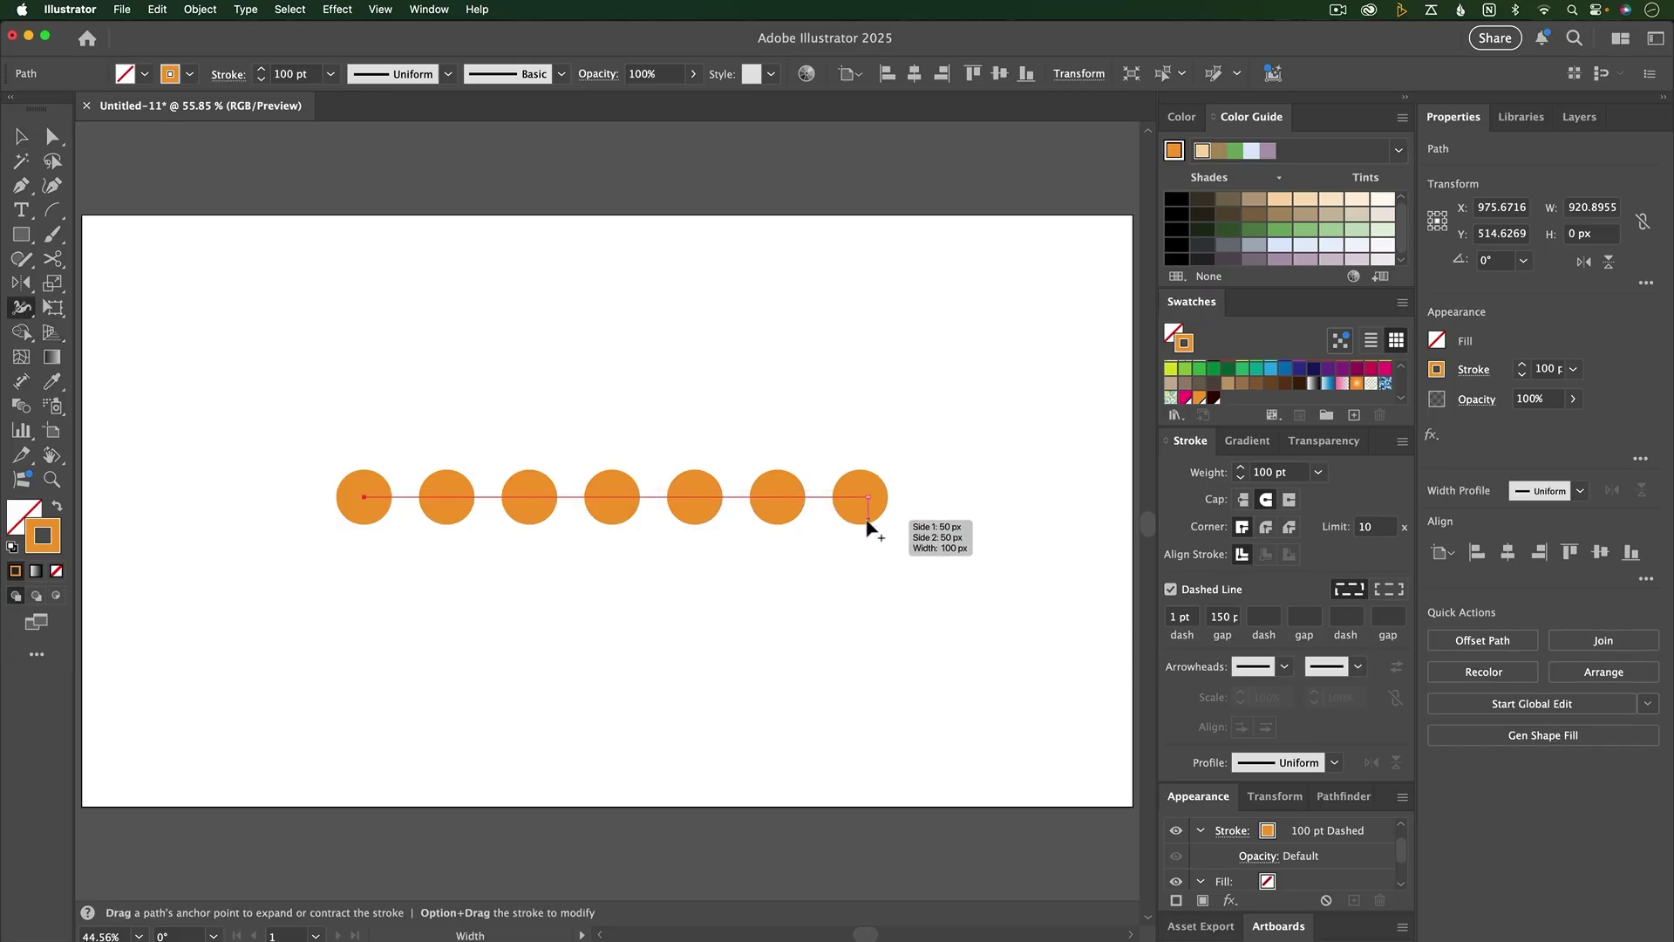
{"action": "left_click_drag", "start_coordinate": [867, 519], "coordinate": [868, 502]}
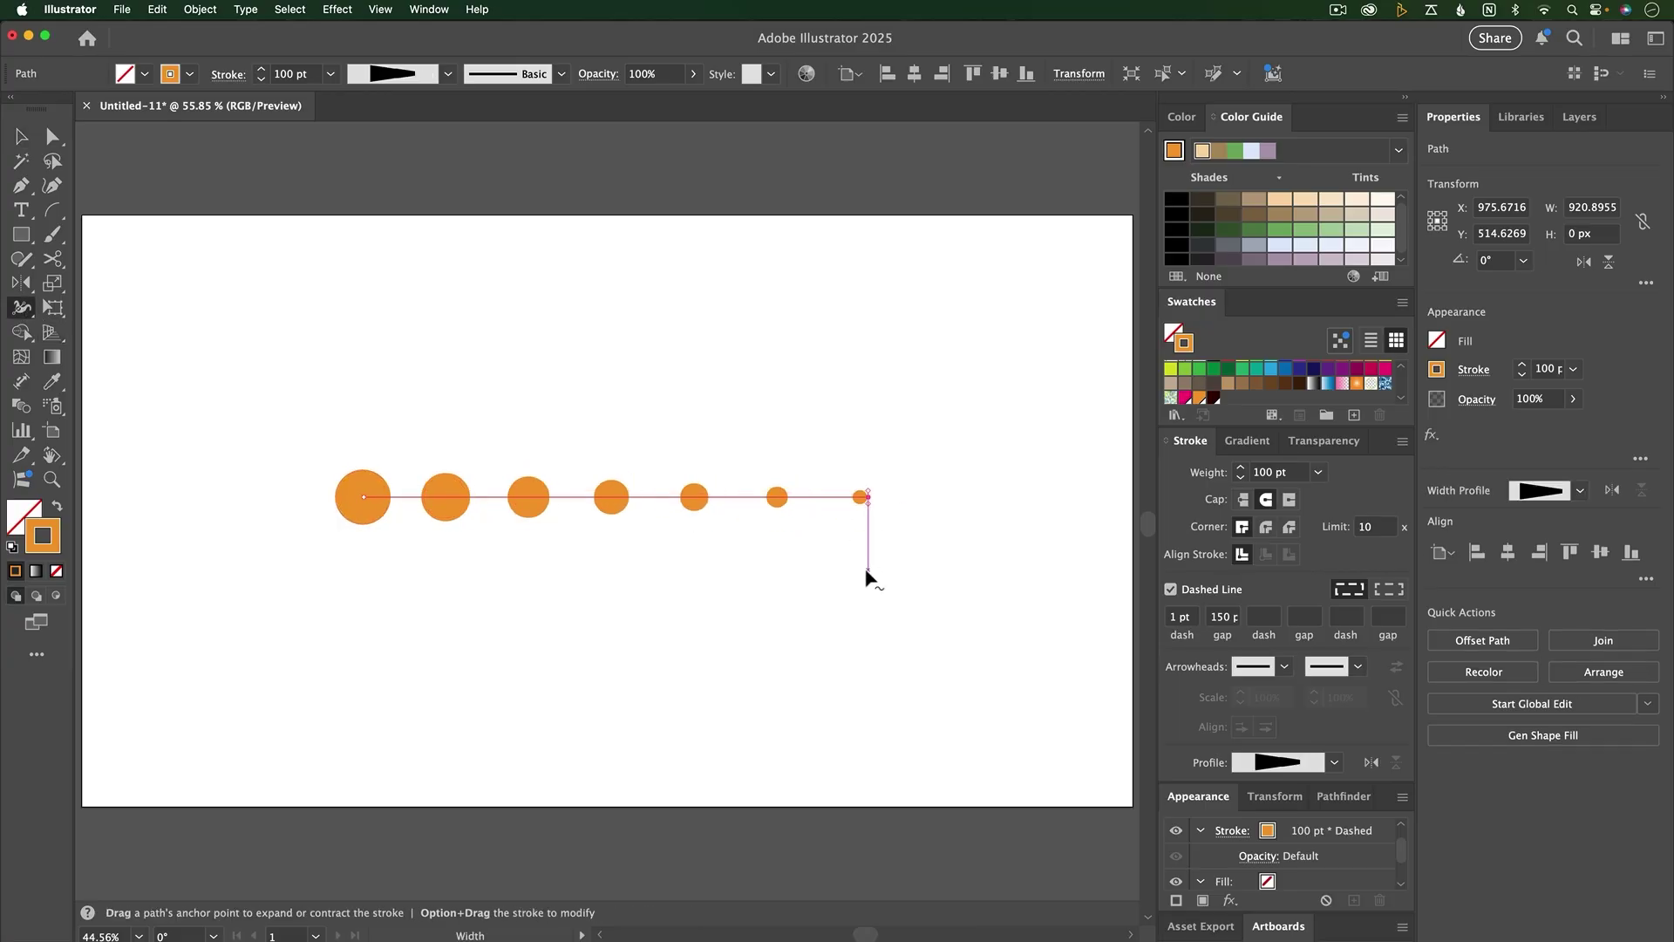
{"action": "left_click_drag", "start_coordinate": [867, 578], "coordinate": [868, 580]}
{"action": "left_click", "coordinate": [1273, 472]}
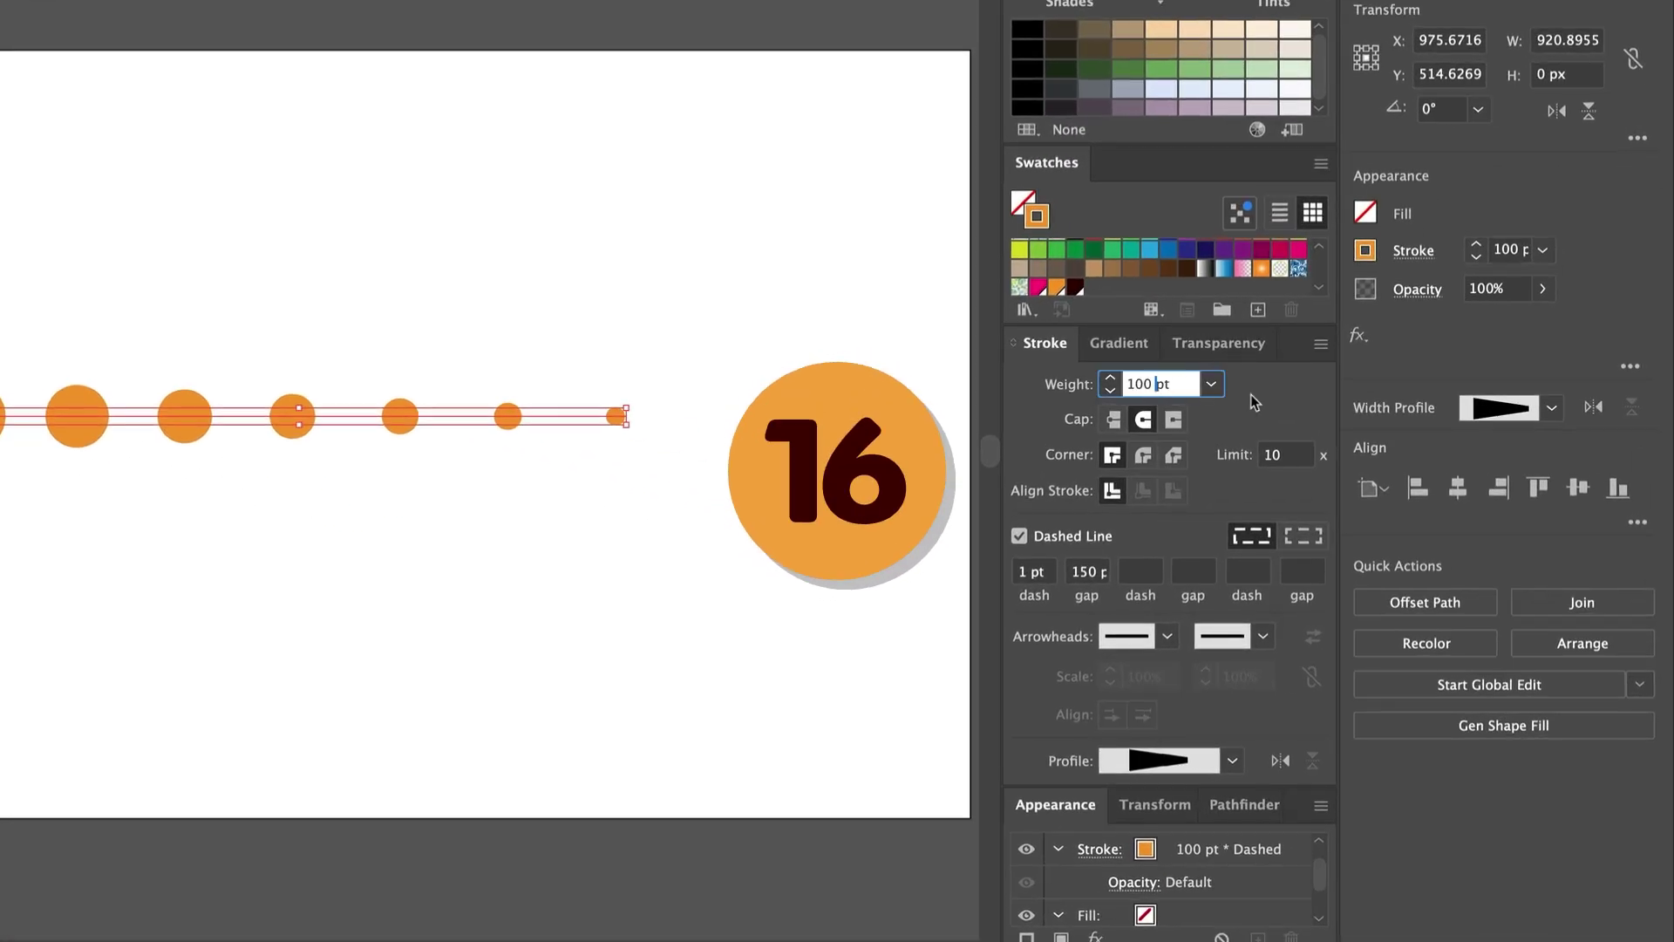
Nudge the stroke weight with plain, Shift and Cmd arrow keys until it reads 110.1 pt
{"action": "key", "text": "Up"}
{"action": "key", "text": "Up"}
{"action": "key", "text": "Up"}
{"action": "key", "text": "Up"}
{"action": "key", "text": "Up"}
{"action": "key", "text": "Up"}
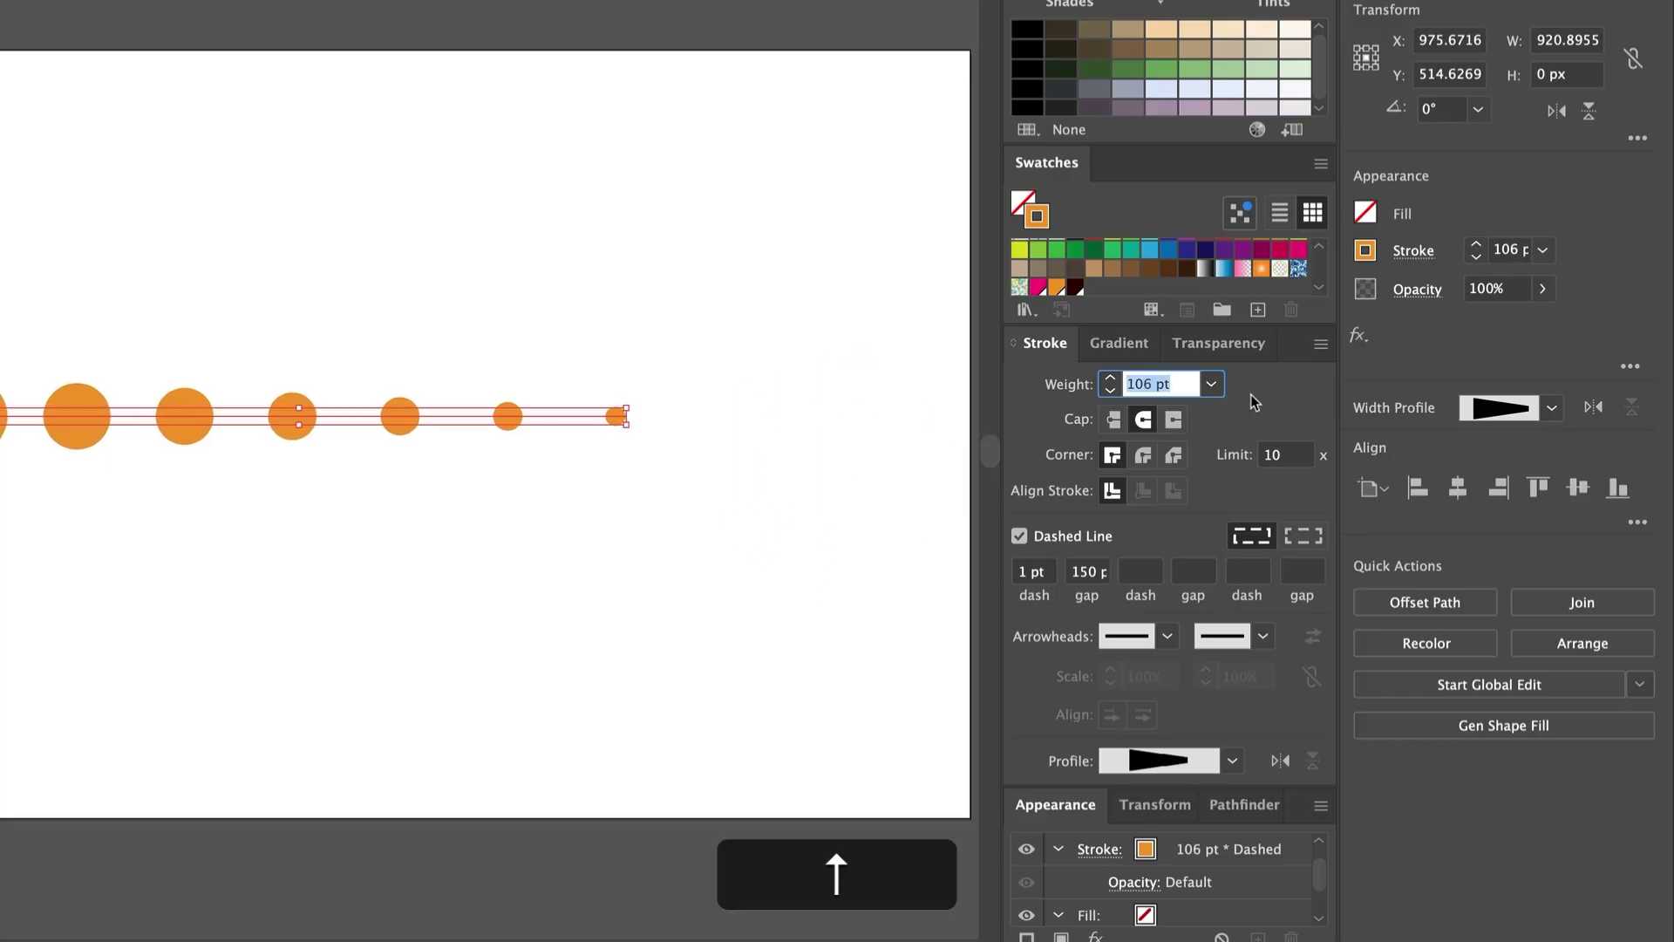
{"action": "key", "text": "Up"}
{"action": "key", "text": "Down"}
{"action": "key", "text": "Down"}
{"action": "key", "text": "Down"}
{"action": "key", "text": "Down"}
{"action": "key", "text": "Down"}
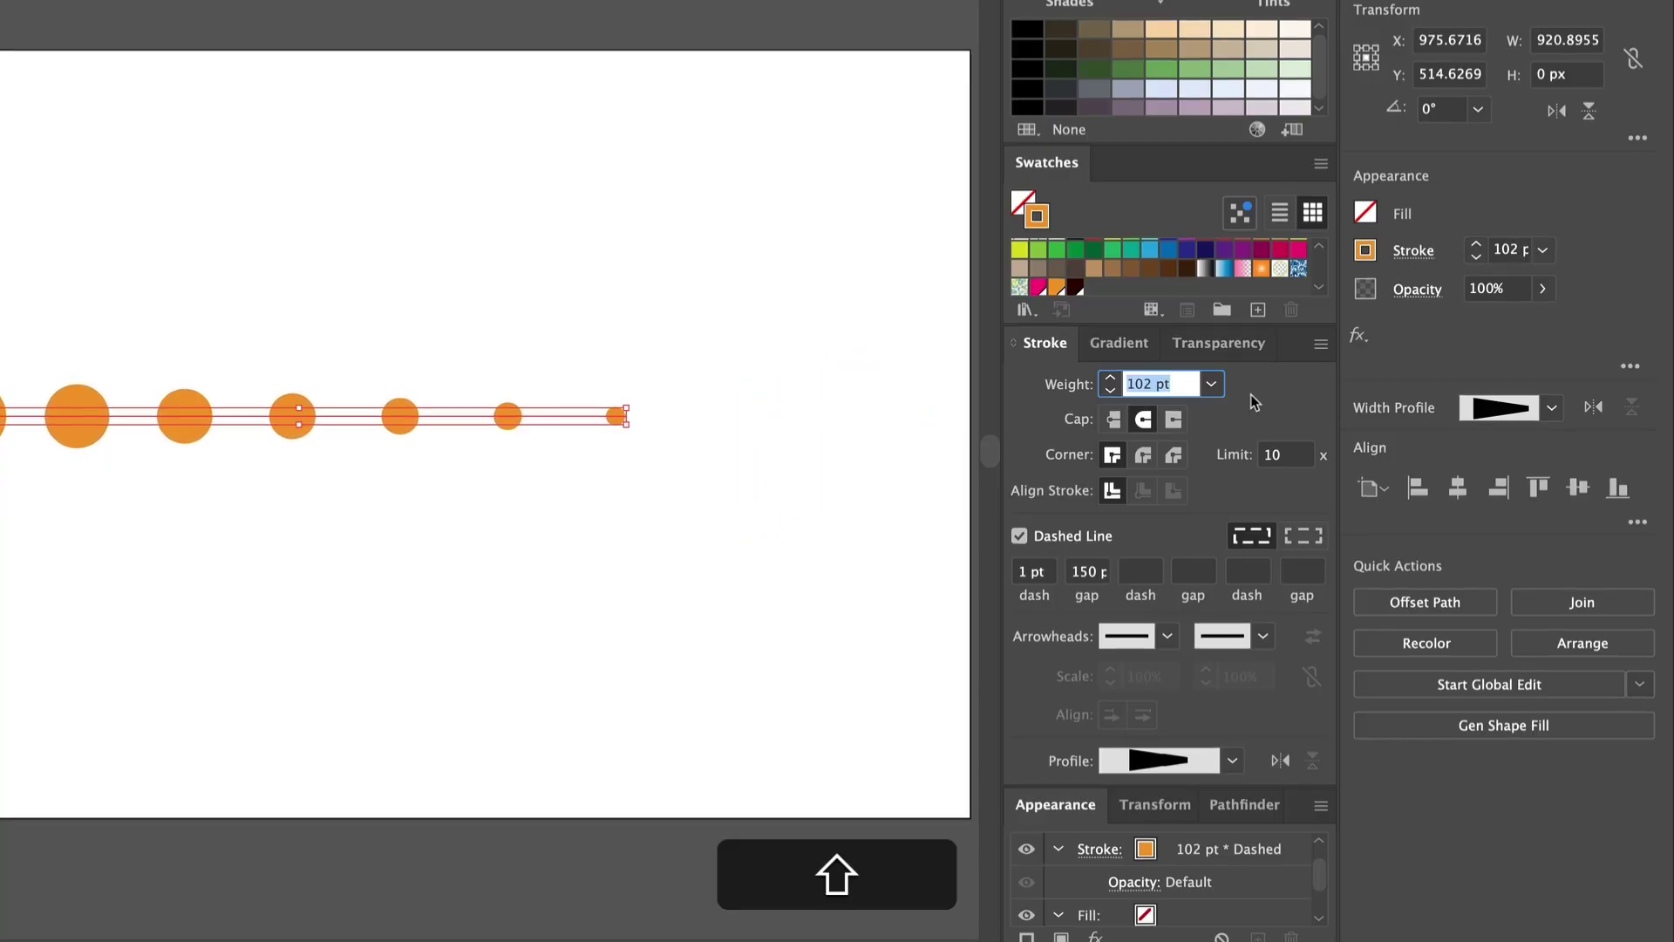
{"action": "key", "text": "shift+Up"}
{"action": "key", "text": "shift+Up"}
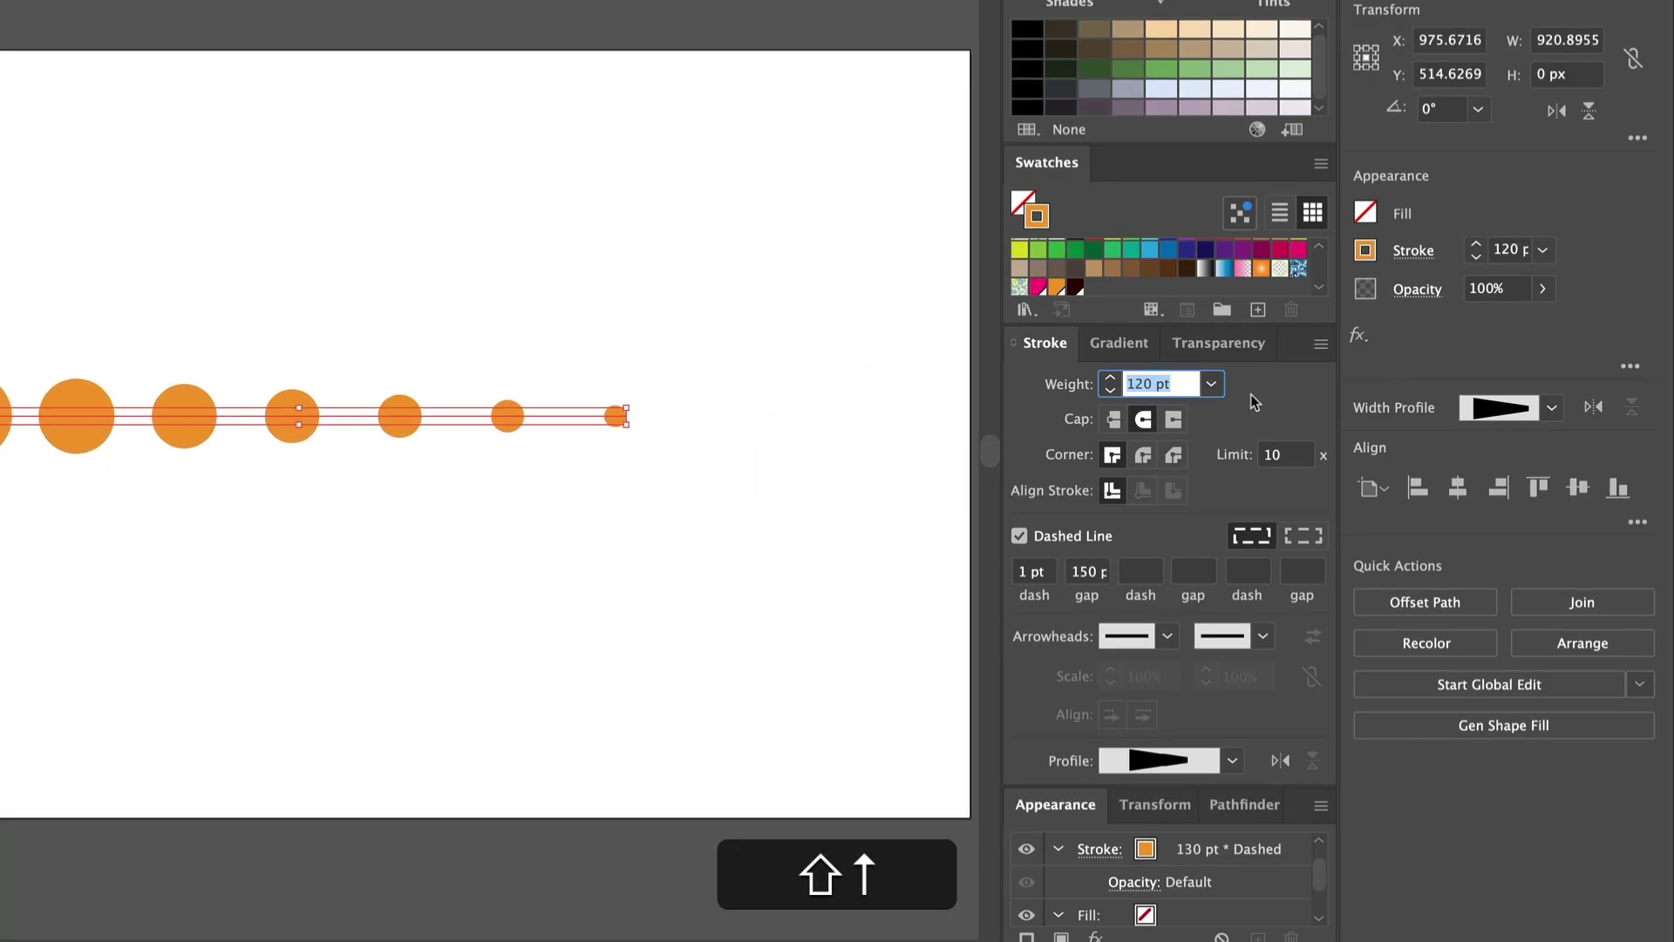
{"action": "key", "text": "shift+Up"}
{"action": "key", "text": "shift+Up"}
{"action": "key", "text": "shift+Down"}
{"action": "key", "text": "shift+Down"}
{"action": "key", "text": "shift+Down"}
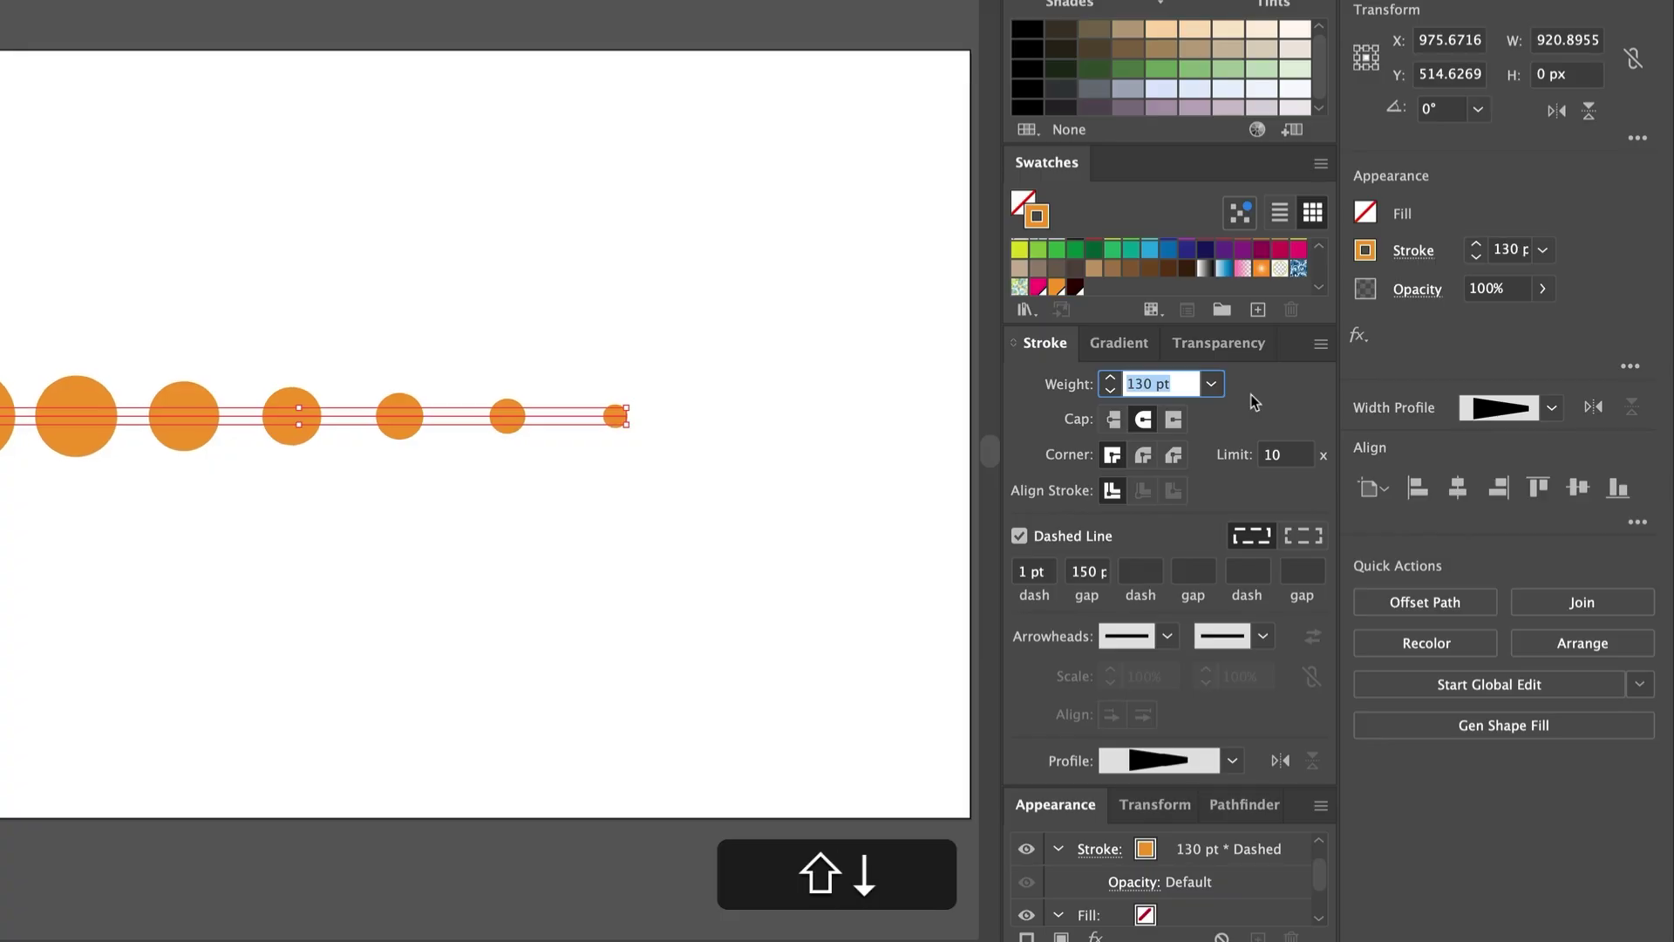
{"action": "key", "text": "super+Up"}
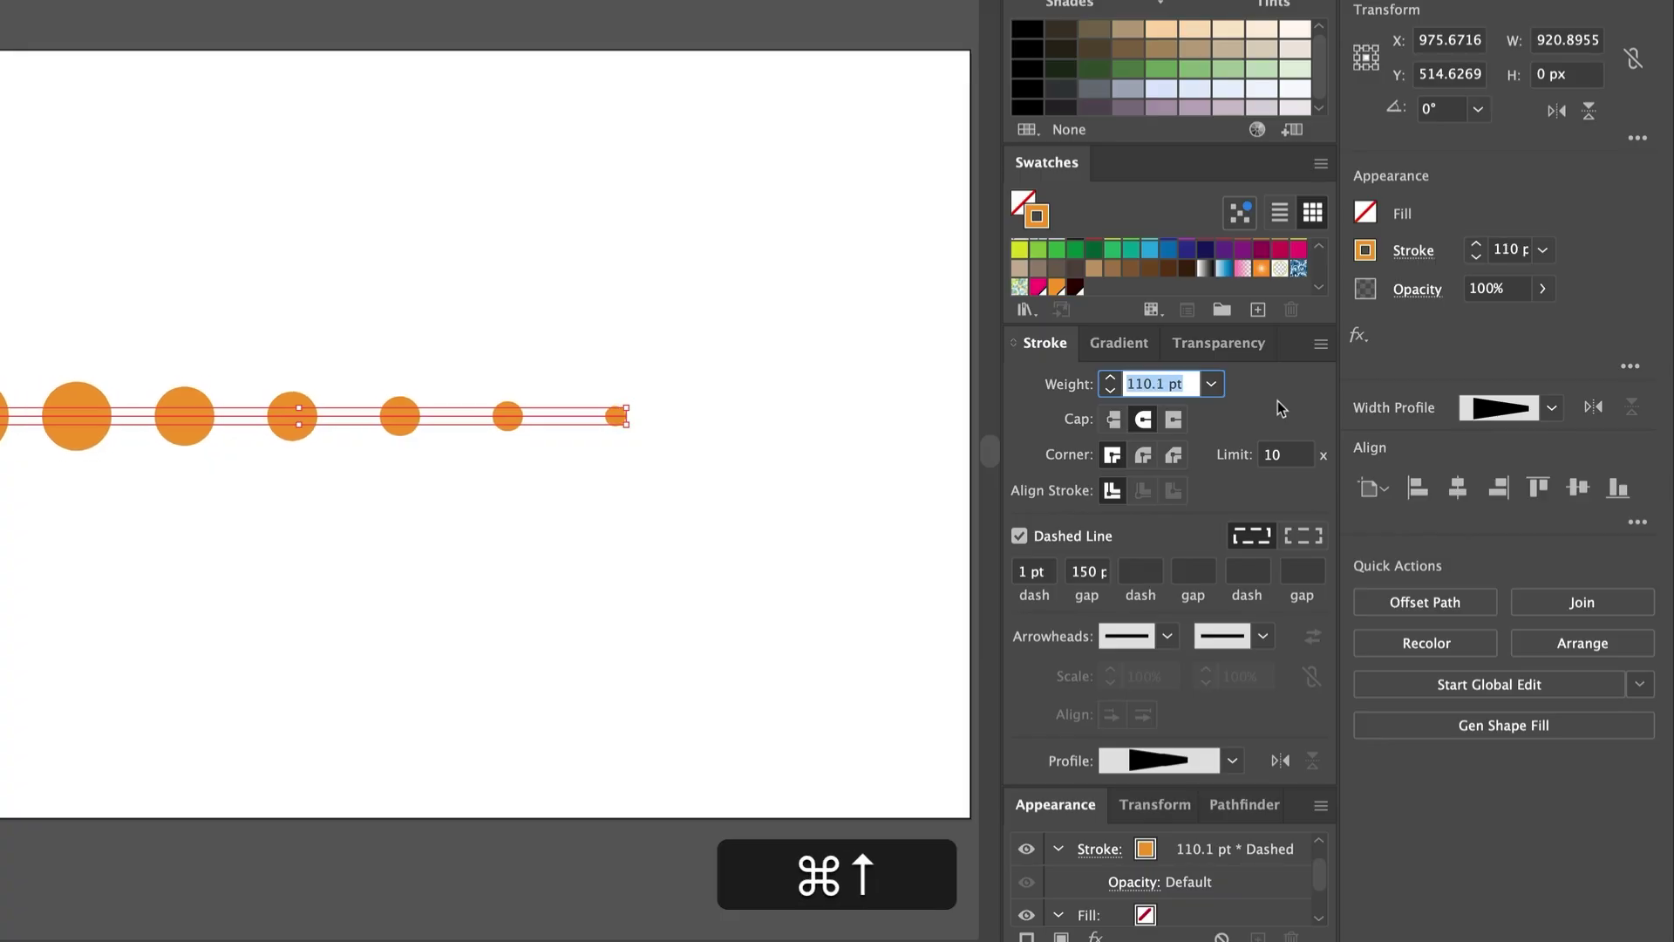
{"action": "key", "text": "super+Up"}
{"action": "key", "text": "super+Down"}
{"action": "key", "text": "super+Down"}
{"action": "key", "text": "super+Down"}
{"action": "key", "text": "super+Down"}
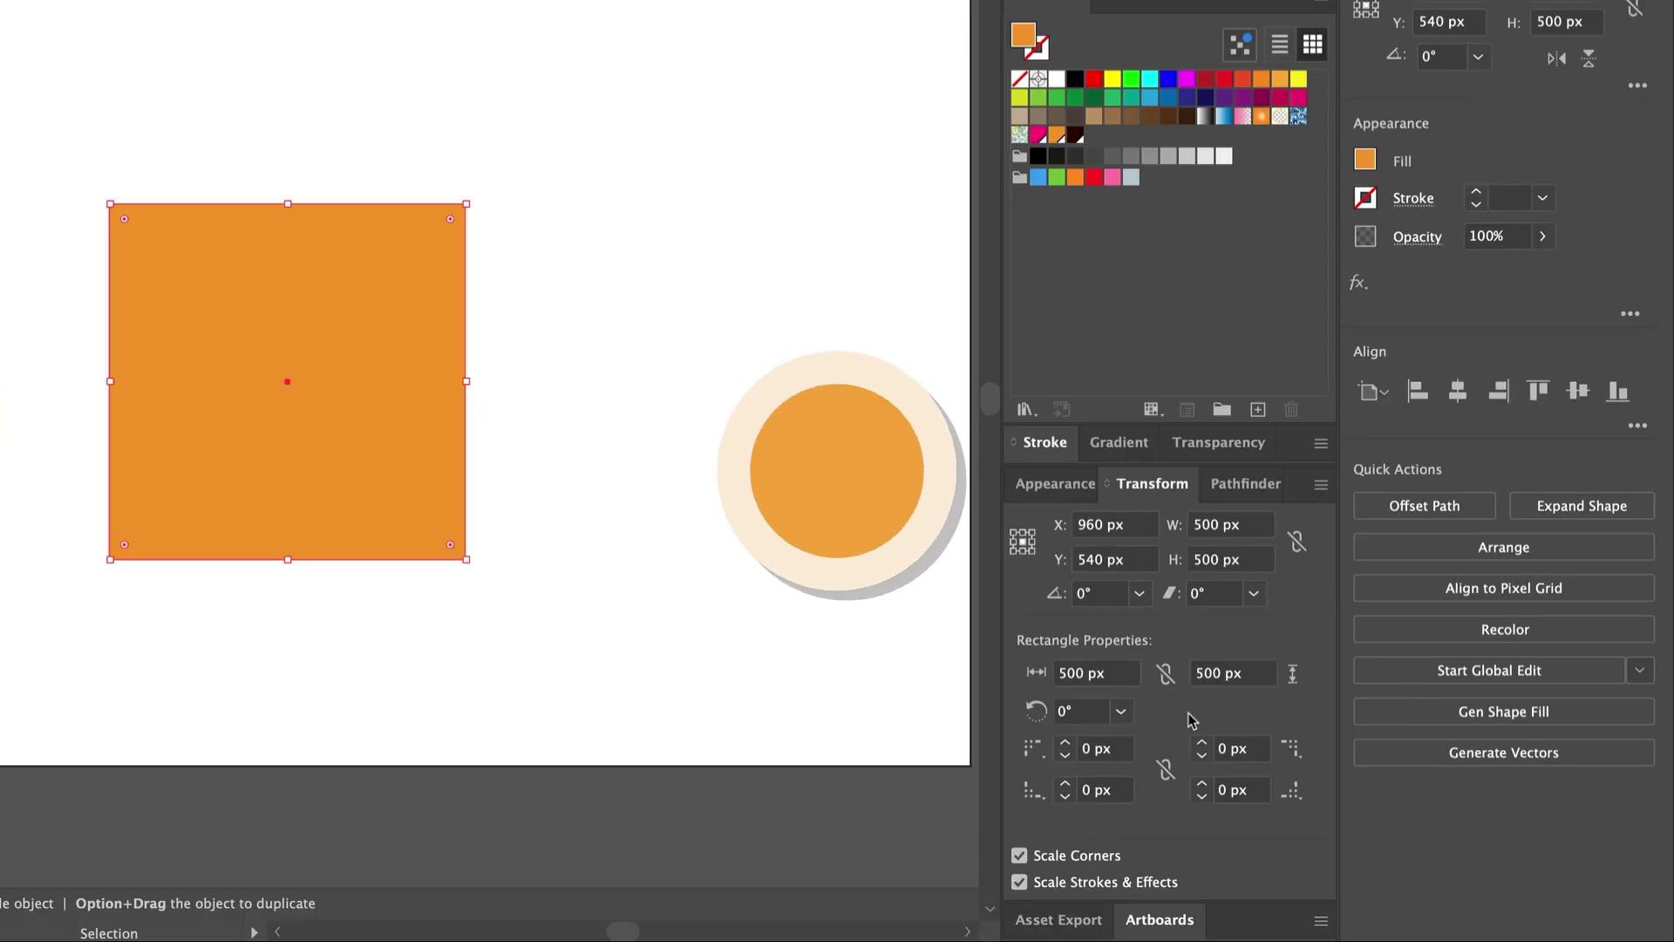
Enter 500-100 in the rectangle's Width field to make it 400 px wide
{"action": "left_click", "coordinate": [1084, 678]}
{"action": "type", "text": "-100"}
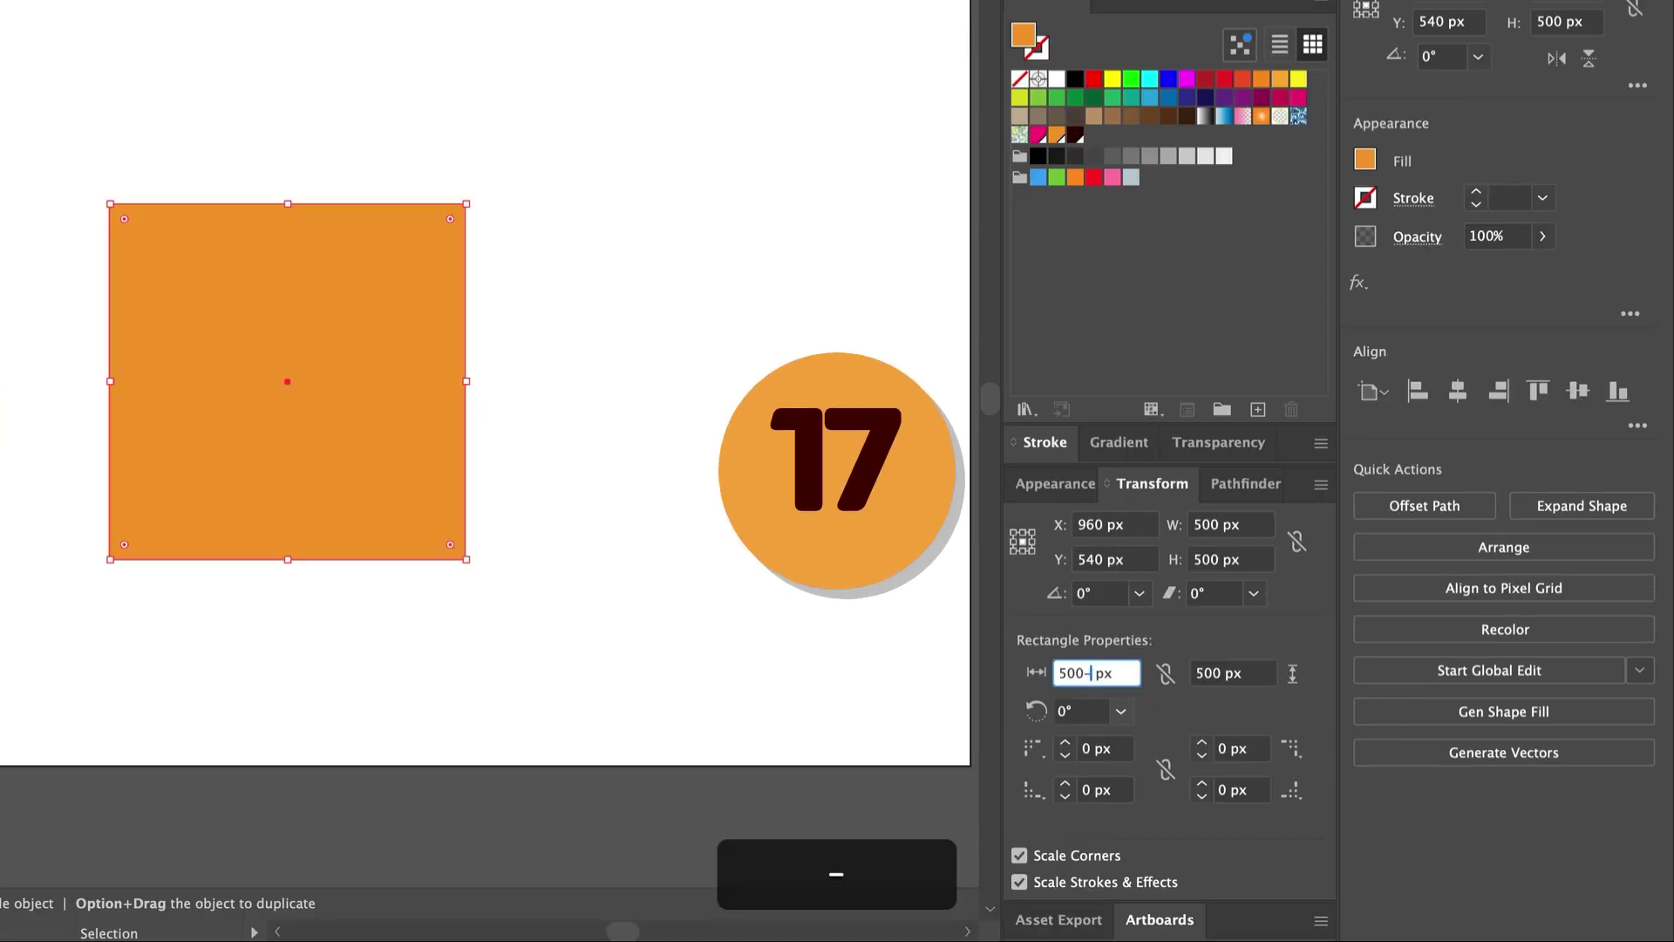
{"action": "key", "text": "Return"}
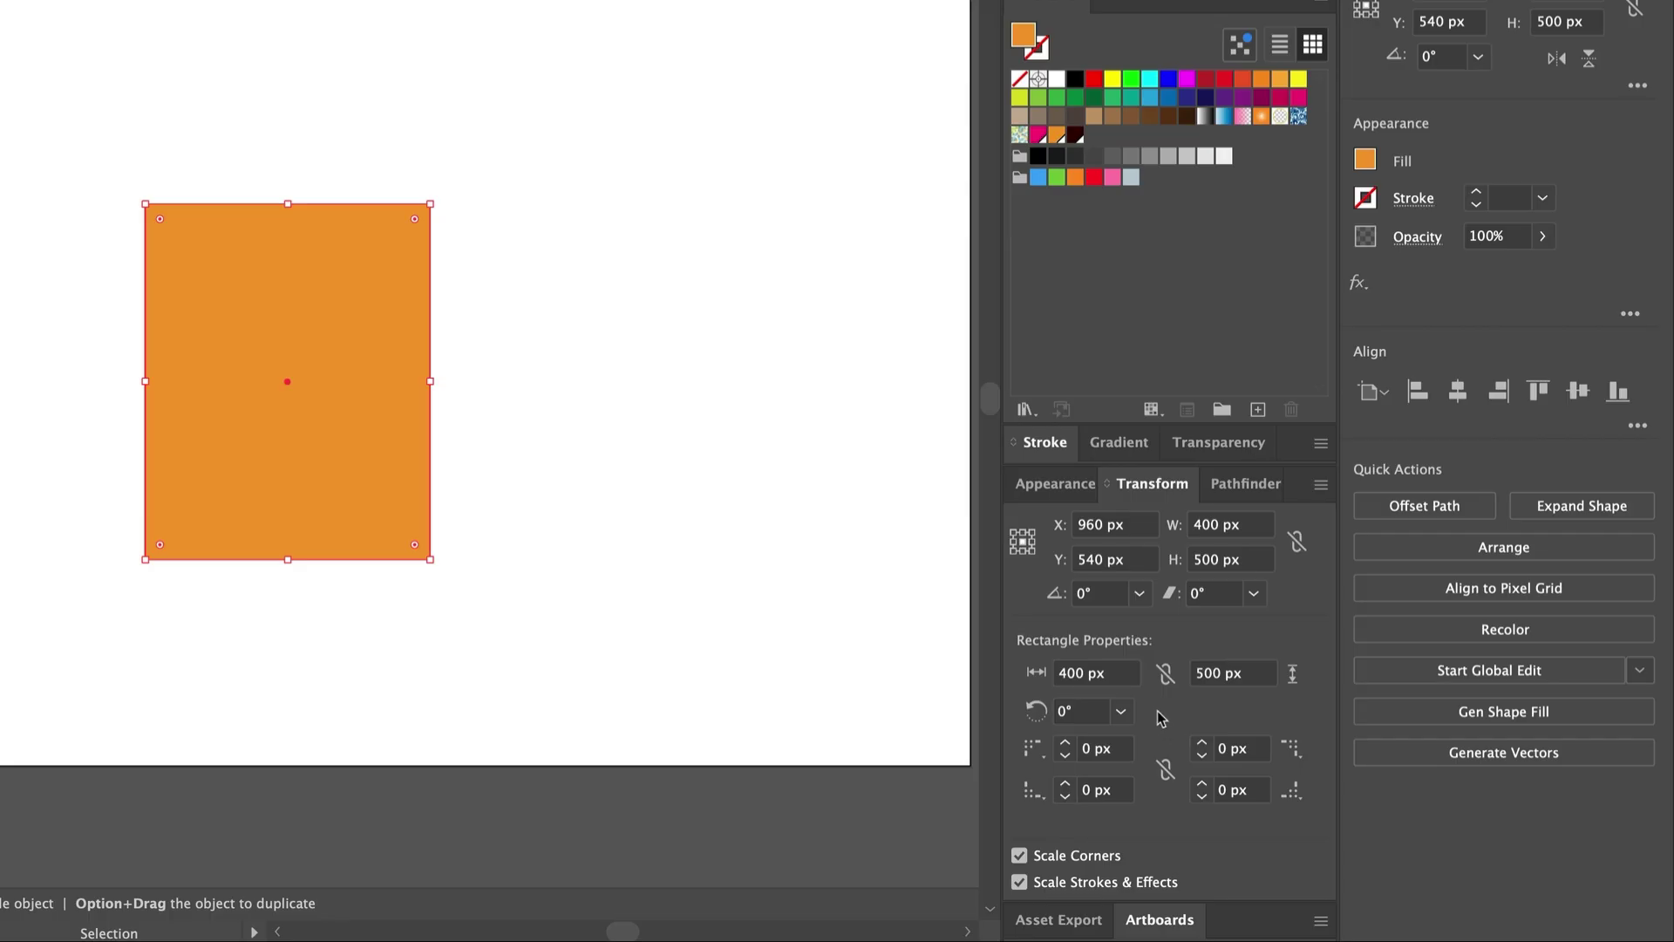
Set the rectangle's width to 200 px with Shift+Return, then undo the change
{"action": "left_click", "coordinate": [1119, 675]}
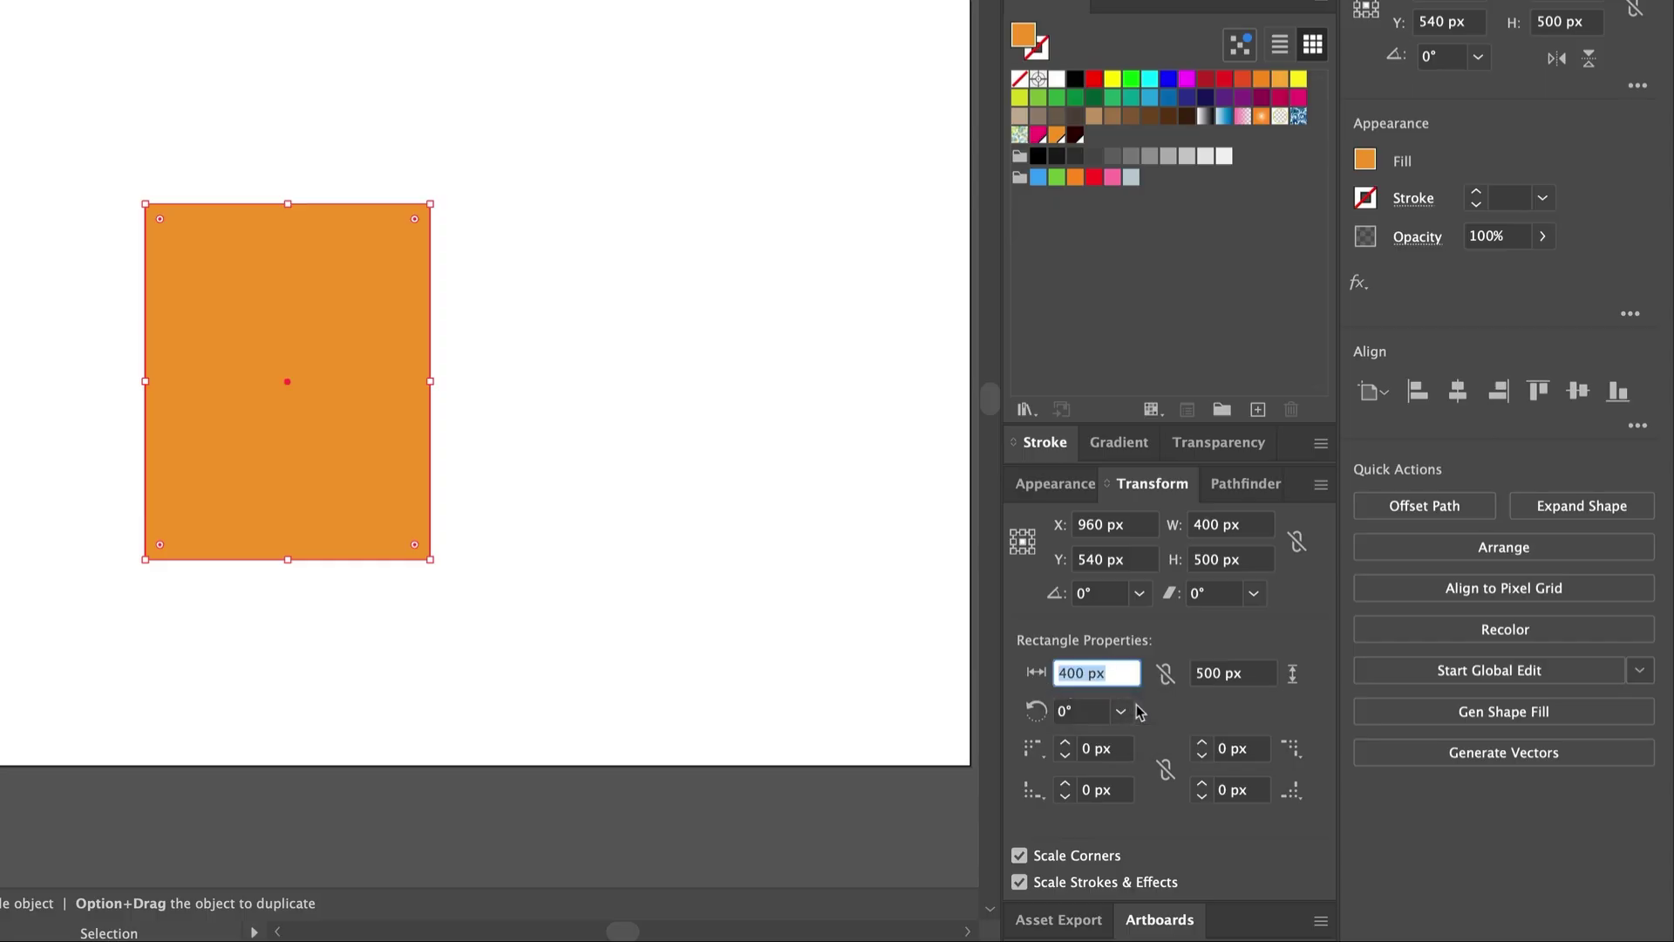
{"action": "type", "text": "200"}
{"action": "key", "text": "shift+Return"}
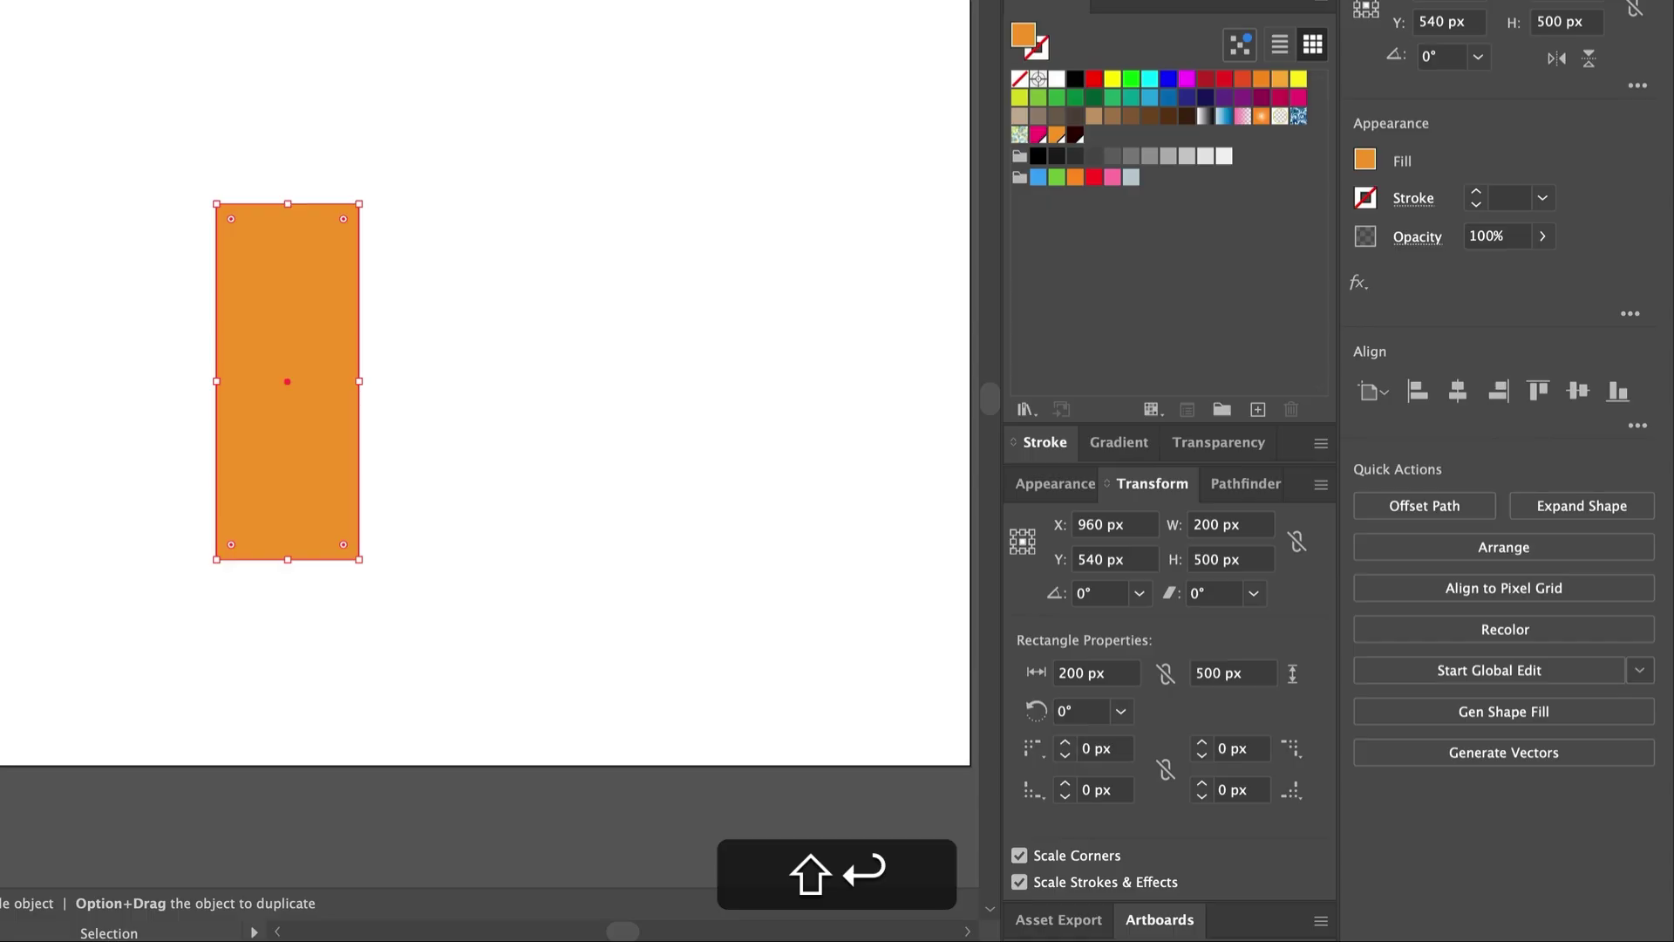
{"action": "key", "text": "super+z"}
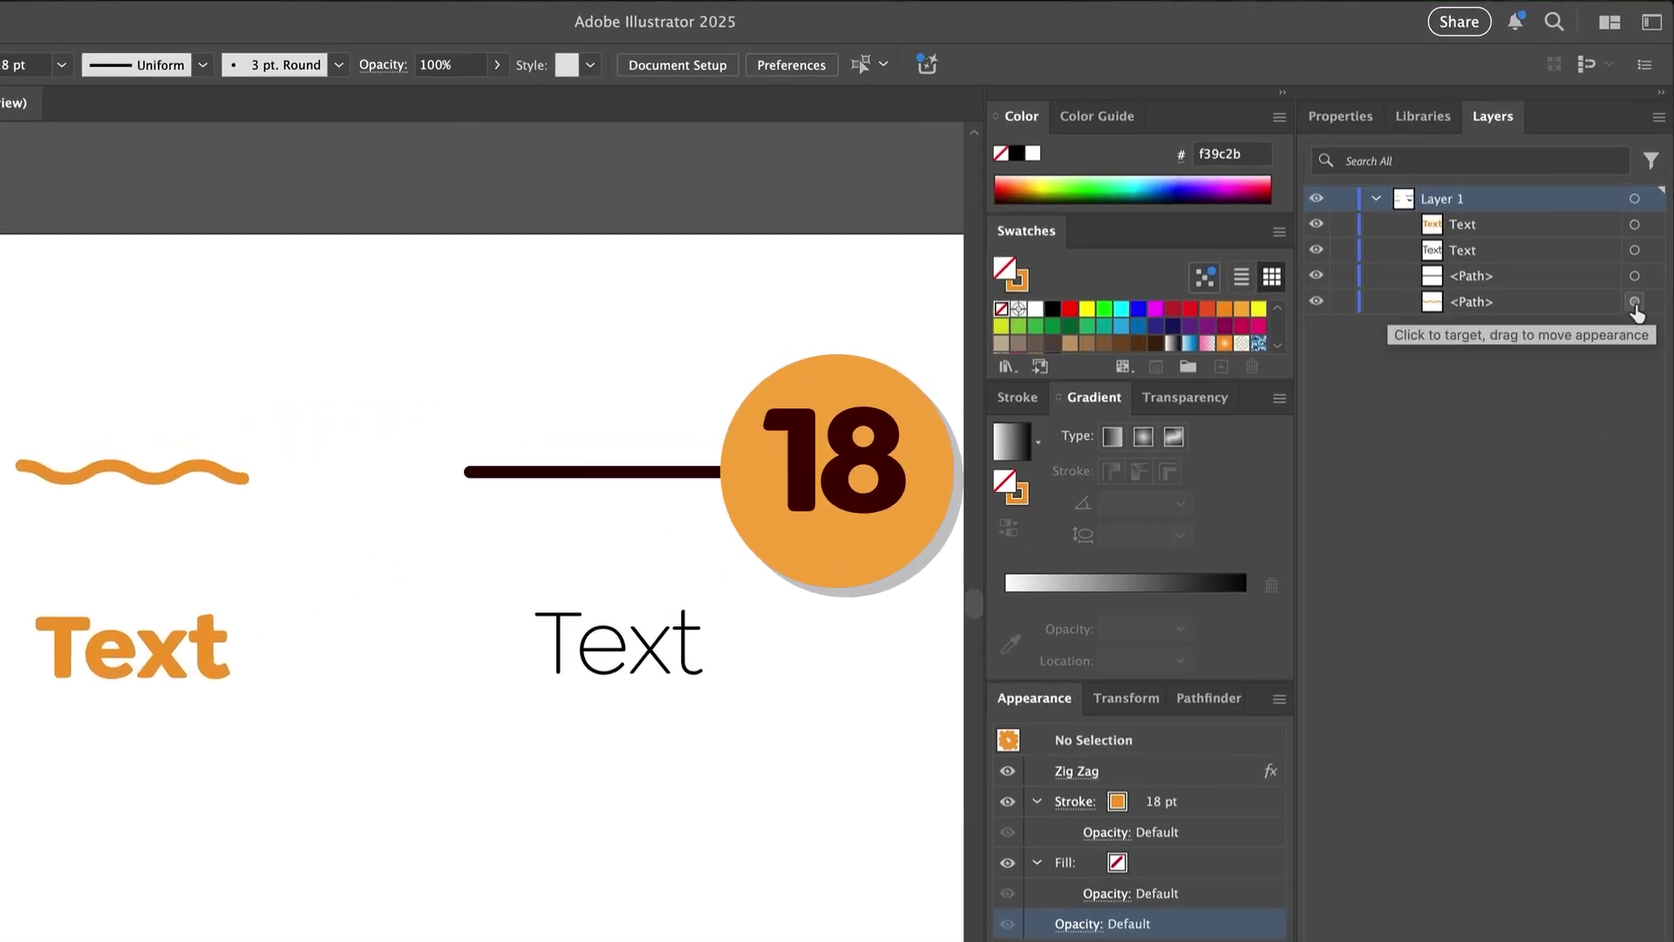
Move the orange zigzag appearance onto the right-hand line and eyedrop the orange bold style onto the right Text
{"action": "left_click_drag", "start_coordinate": [1638, 286], "coordinate": [1639, 286]}
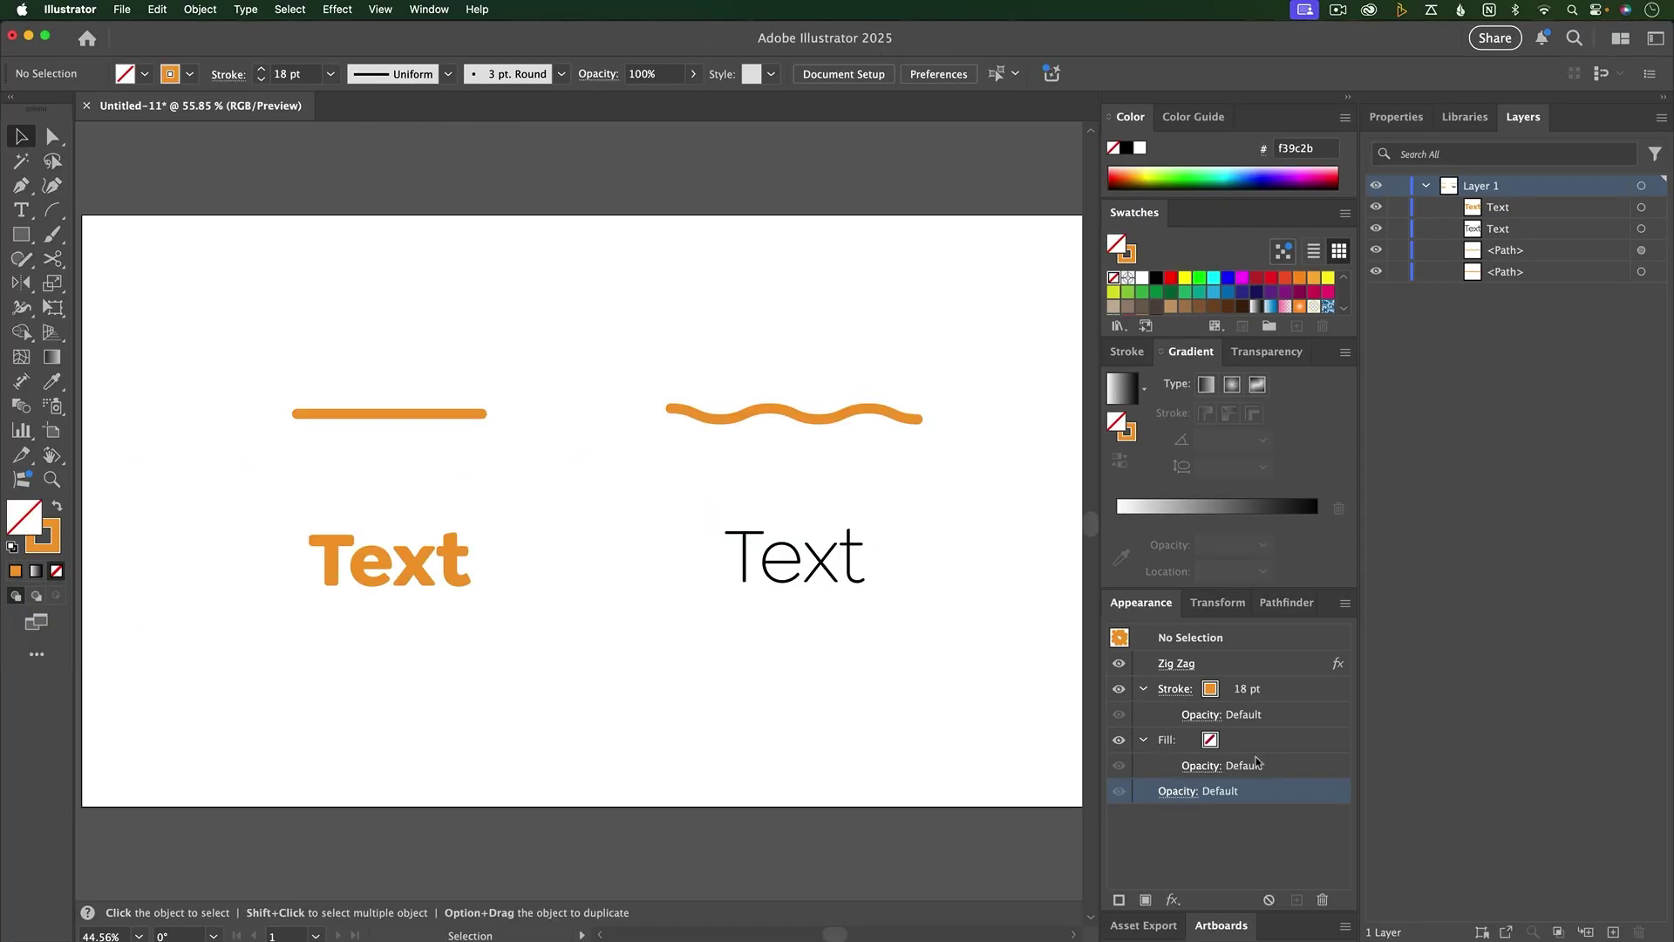
{"action": "left_click", "coordinate": [443, 562]}
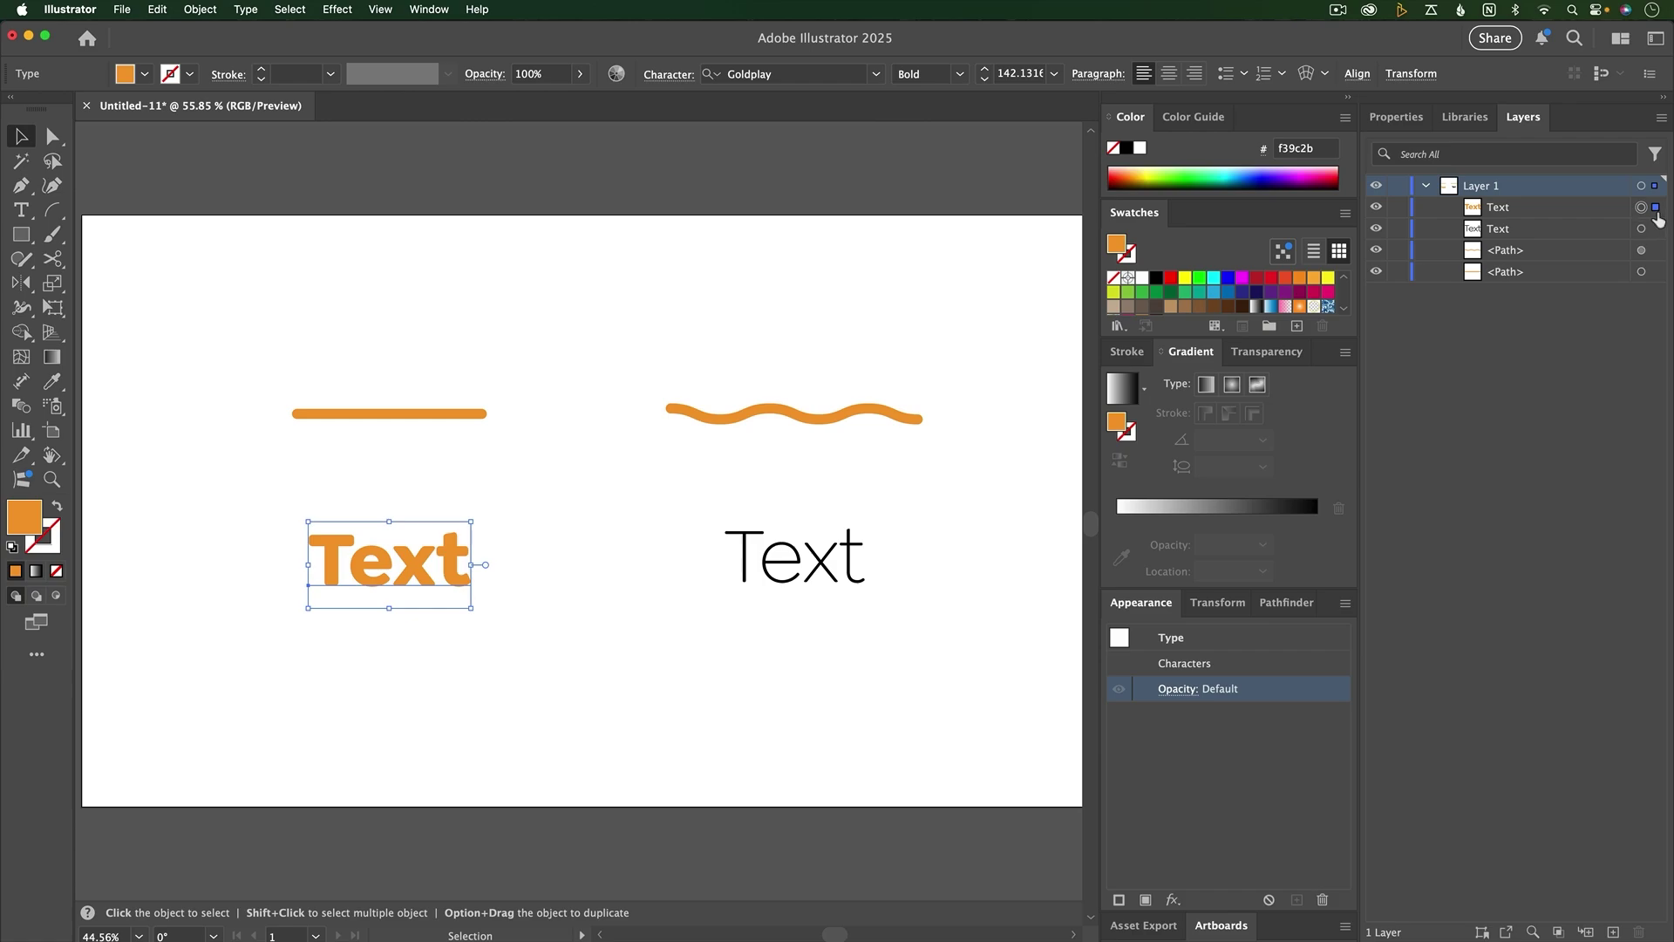
{"action": "left_click", "coordinate": [798, 552]}
{"action": "key", "text": "i"}
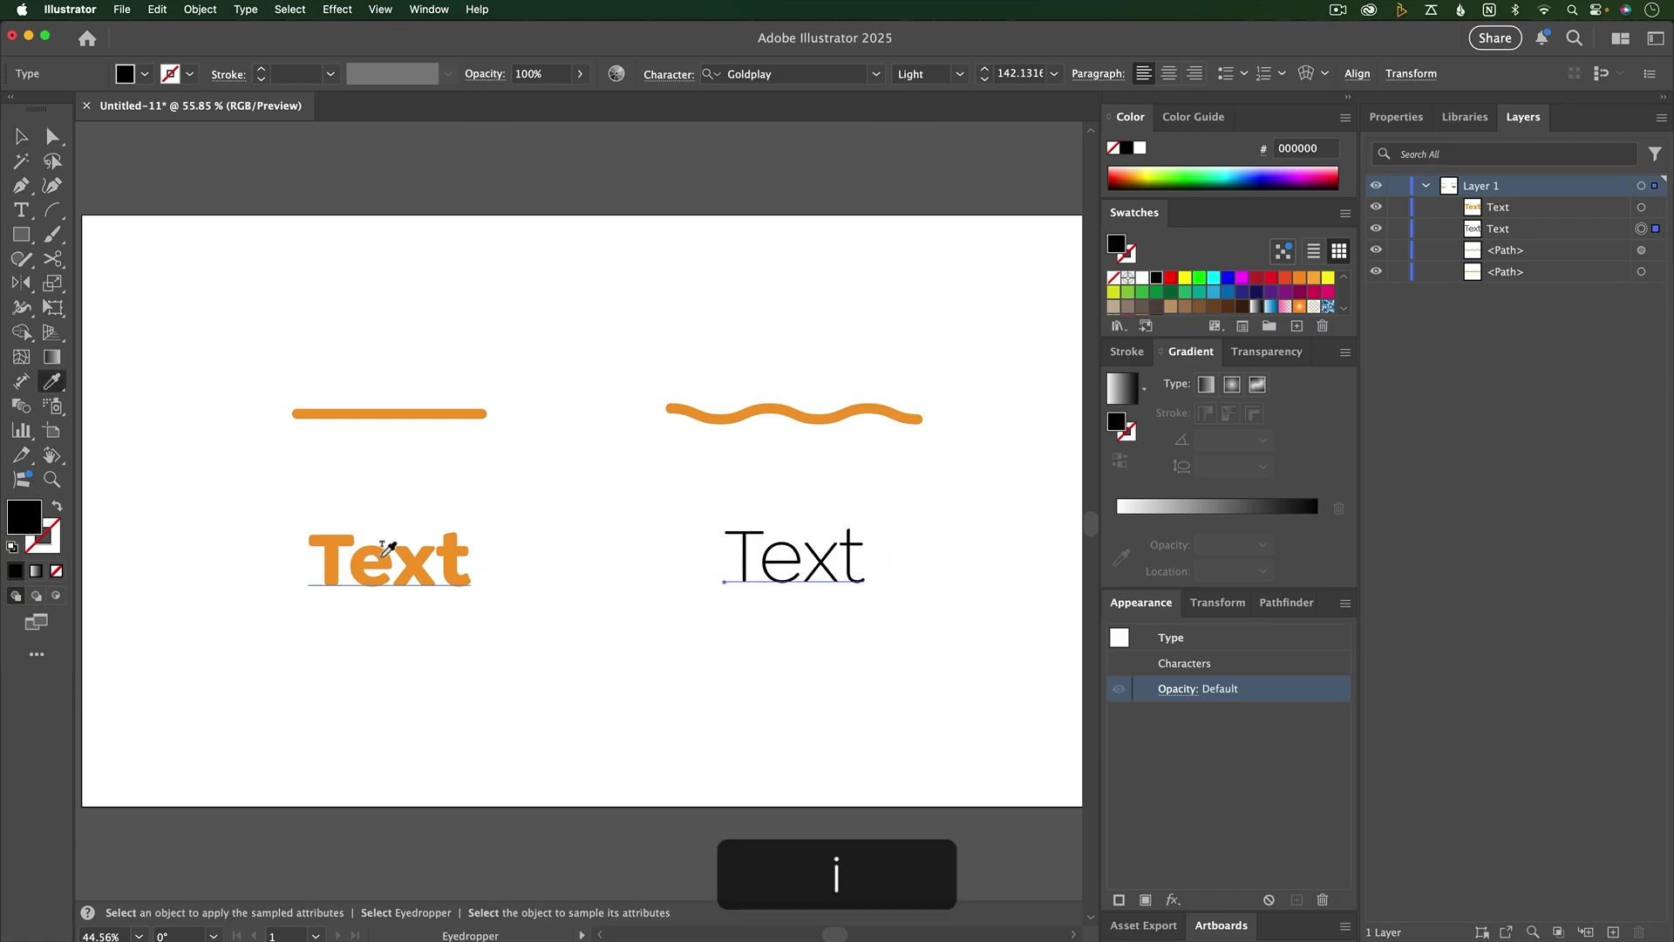
{"action": "left_click", "coordinate": [385, 557]}
{"action": "key", "text": "v"}
{"action": "left_click", "coordinate": [533, 572]}
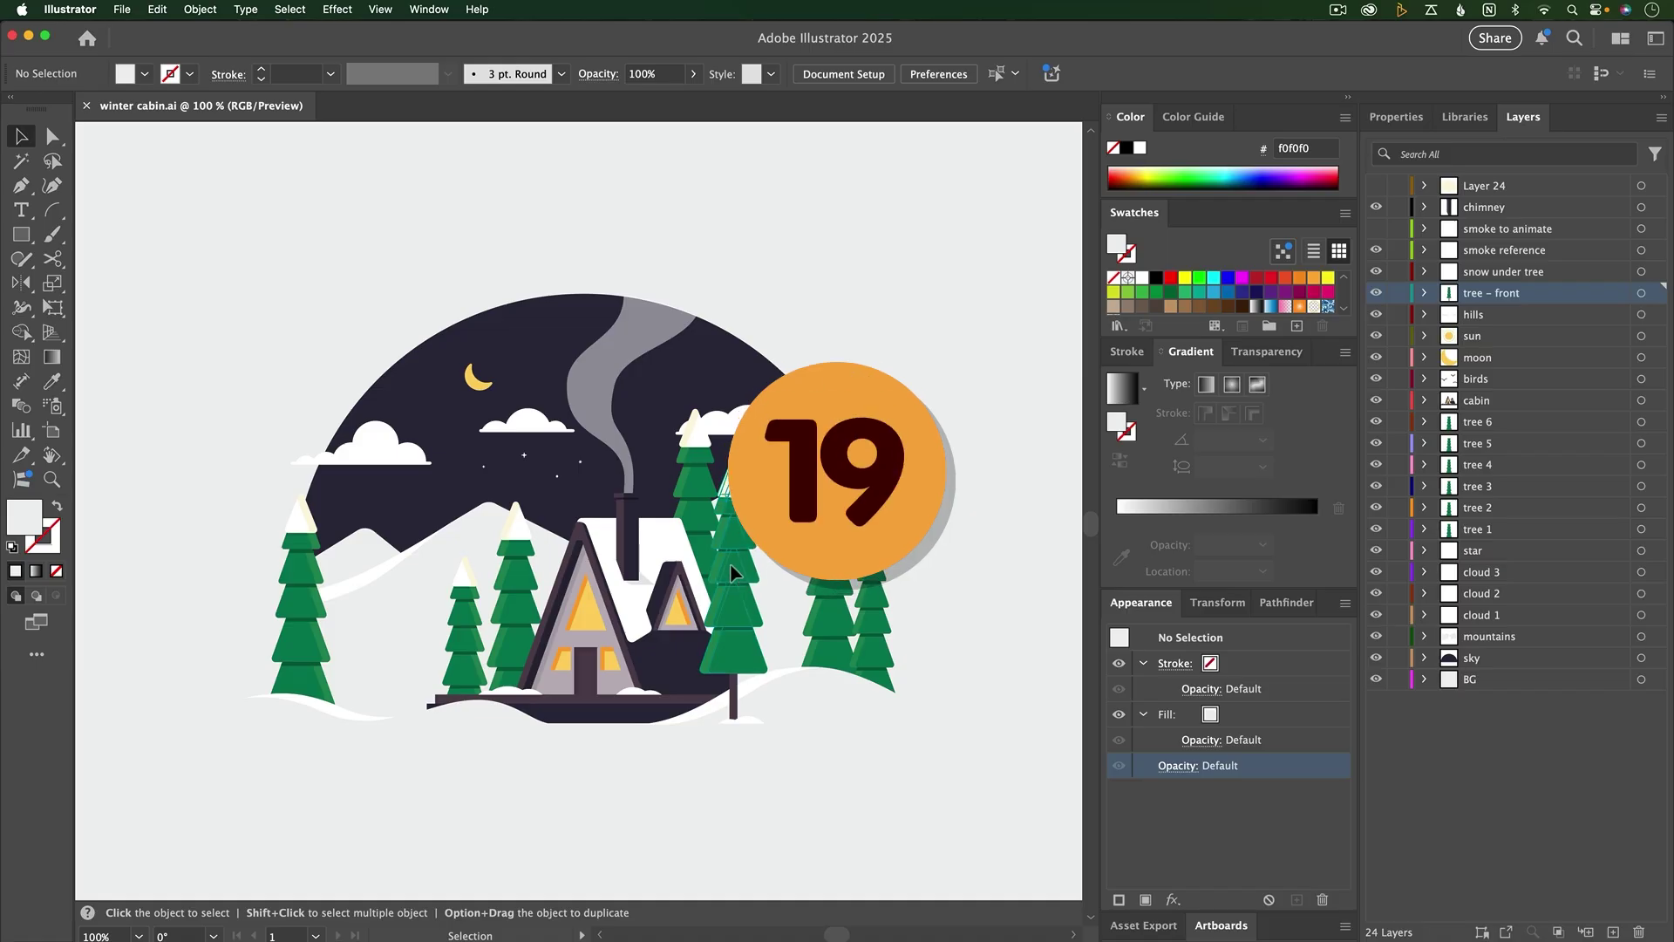
Enter Isolation Mode on the front pine tree group, exit, then isolate it again
{"action": "double_click", "coordinate": [733, 573]}
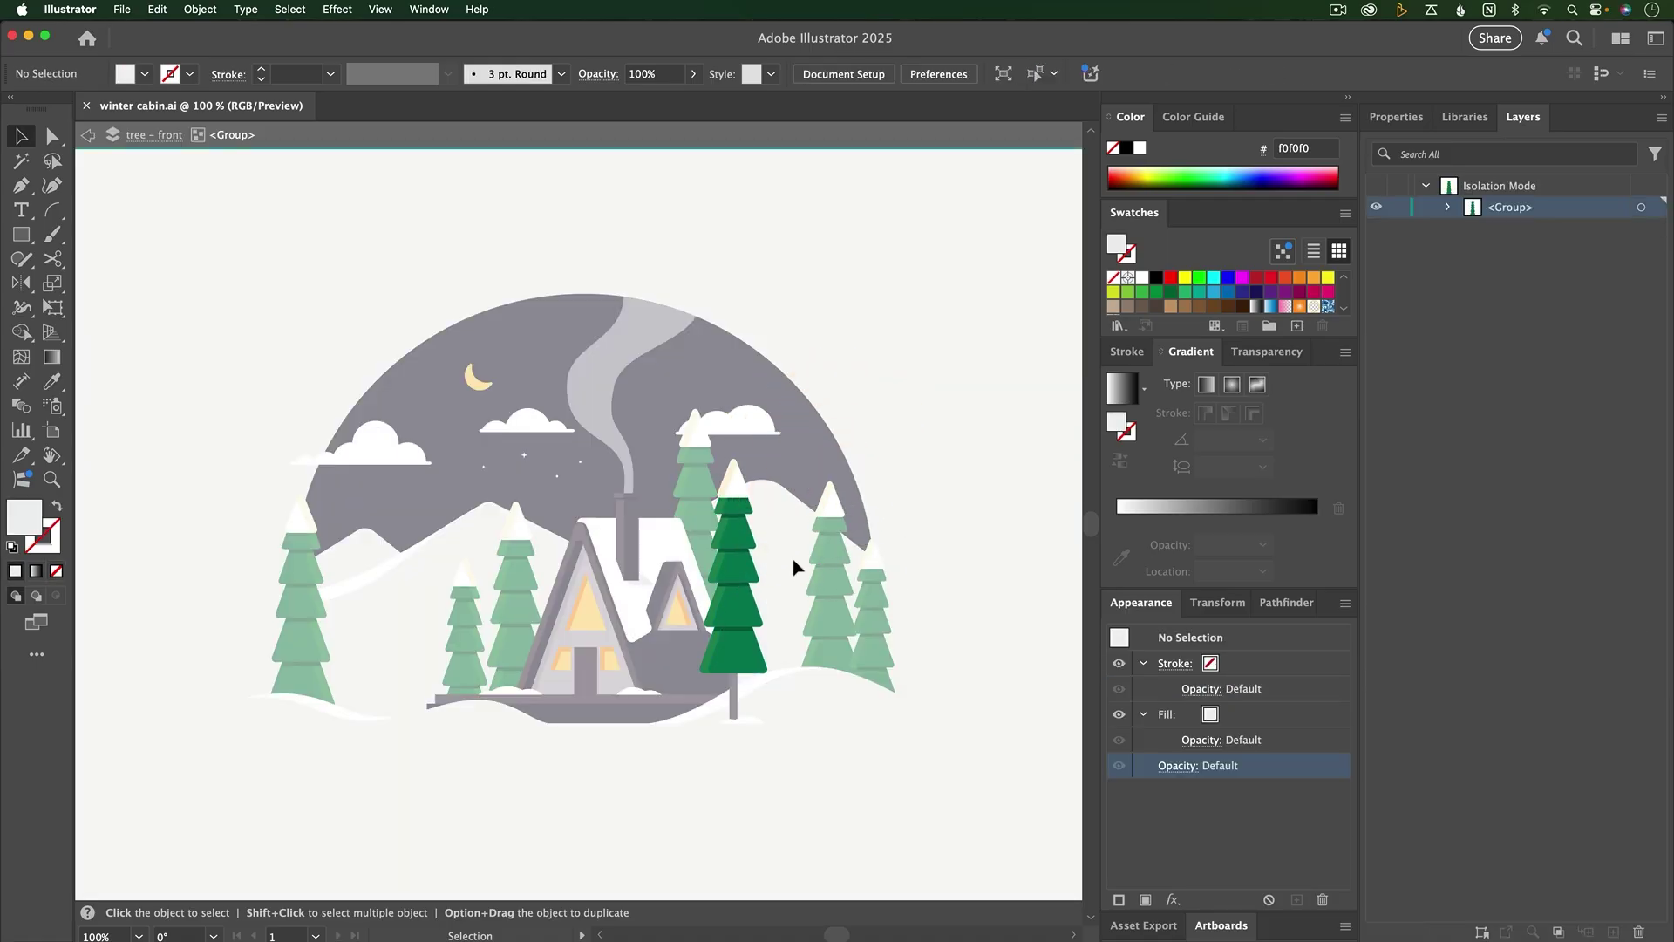
{"action": "left_click", "coordinate": [759, 145]}
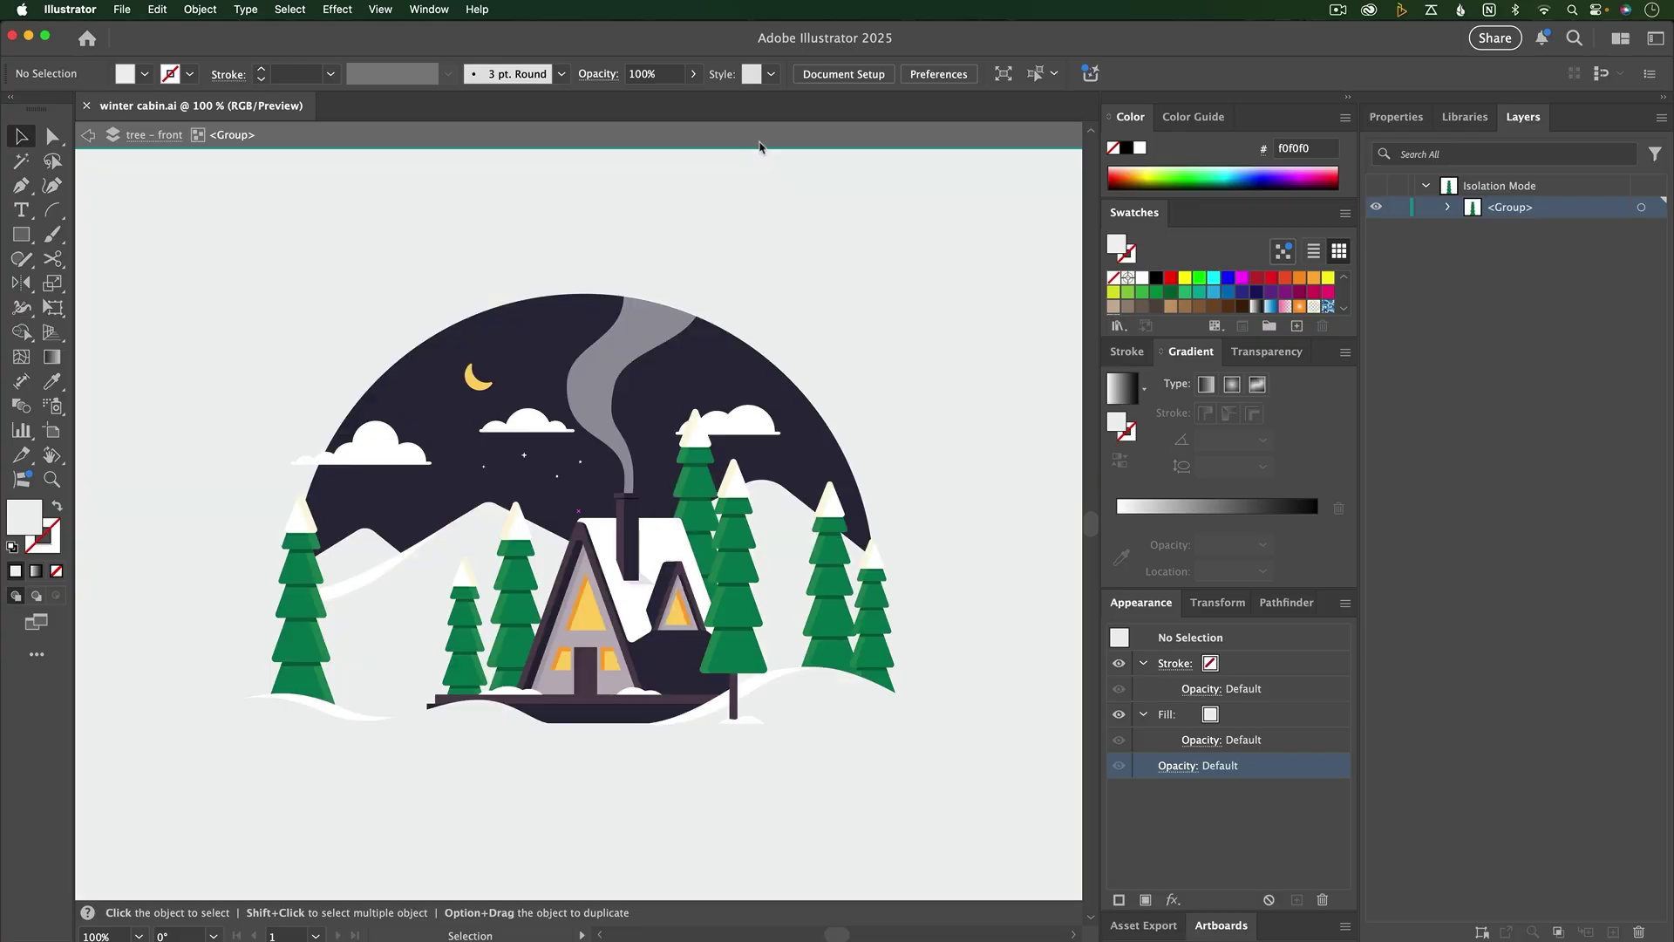
{"action": "left_click", "coordinate": [736, 568]}
{"action": "double_click", "coordinate": [737, 569]}
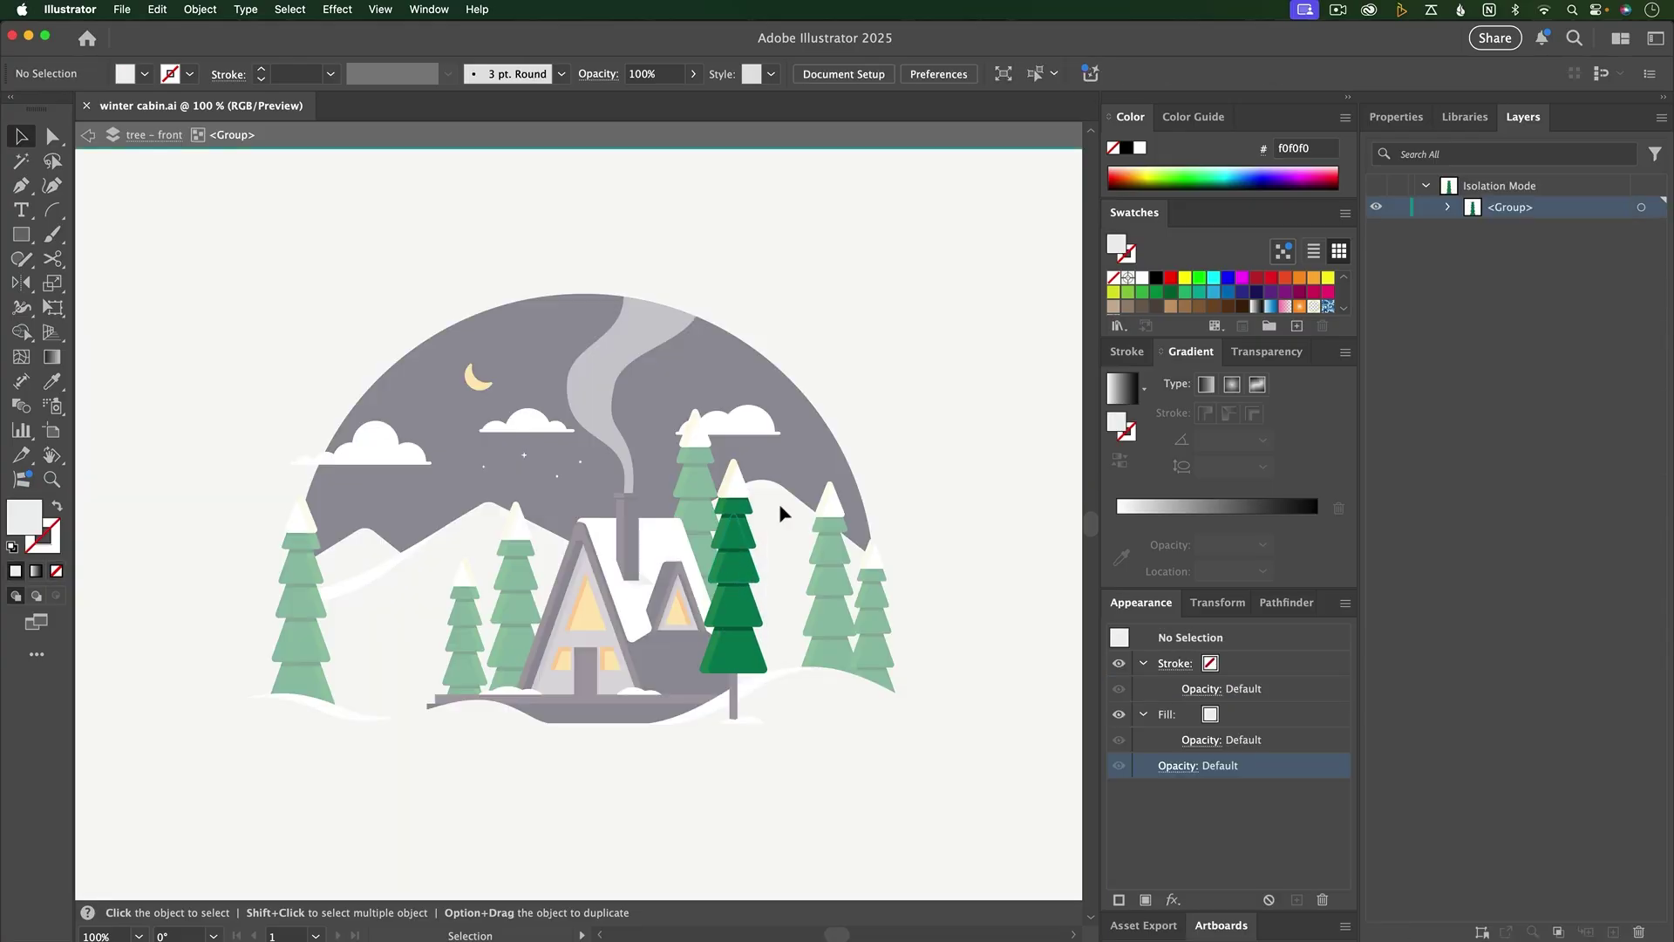